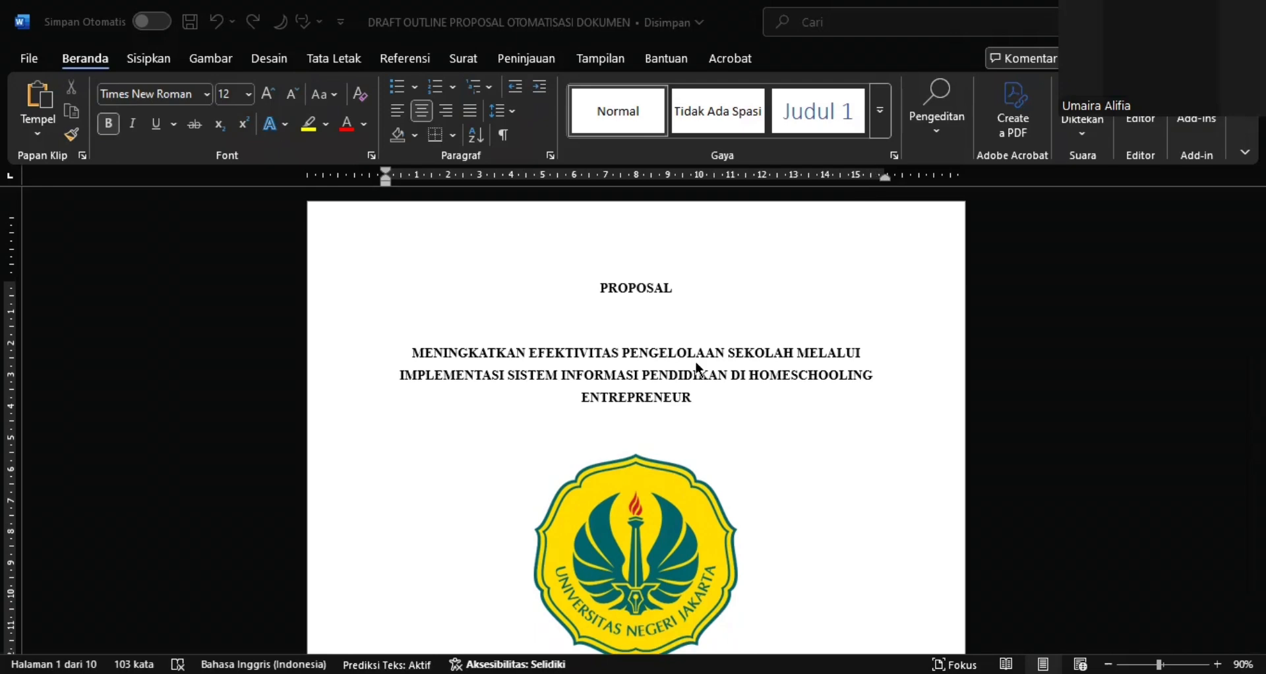
# Look through the proposal's pages from the cover to the PENDAHULUAN chapter and return to the cover
pyautogui.scroll(-3, 698, 368)
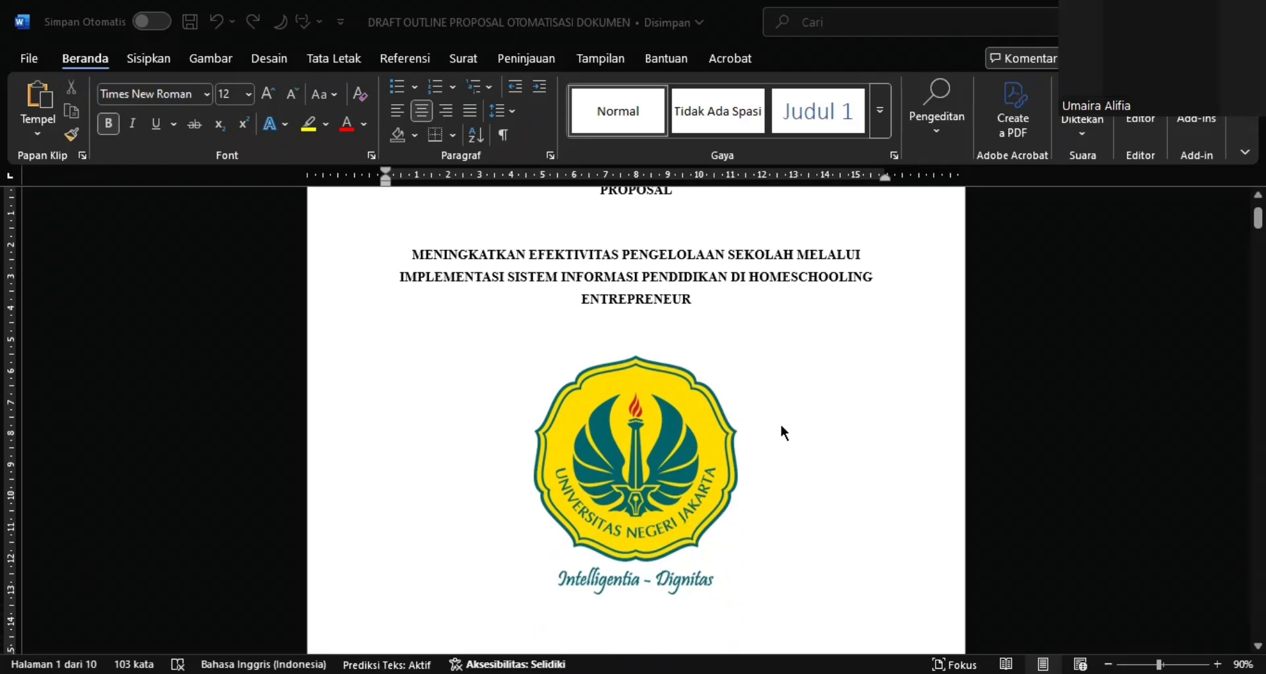
pyautogui.scroll(-5, 784, 433)
pyautogui.scroll(-6, 783, 433)
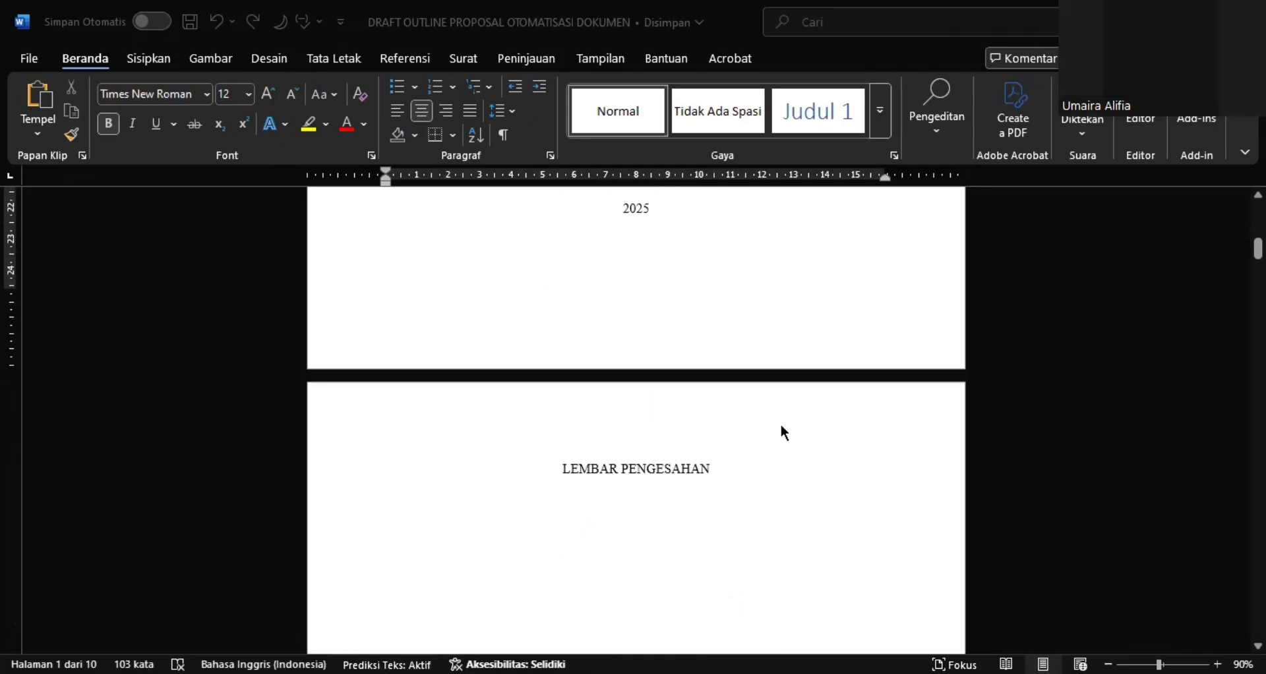
pyautogui.scroll(-10, 784, 433)
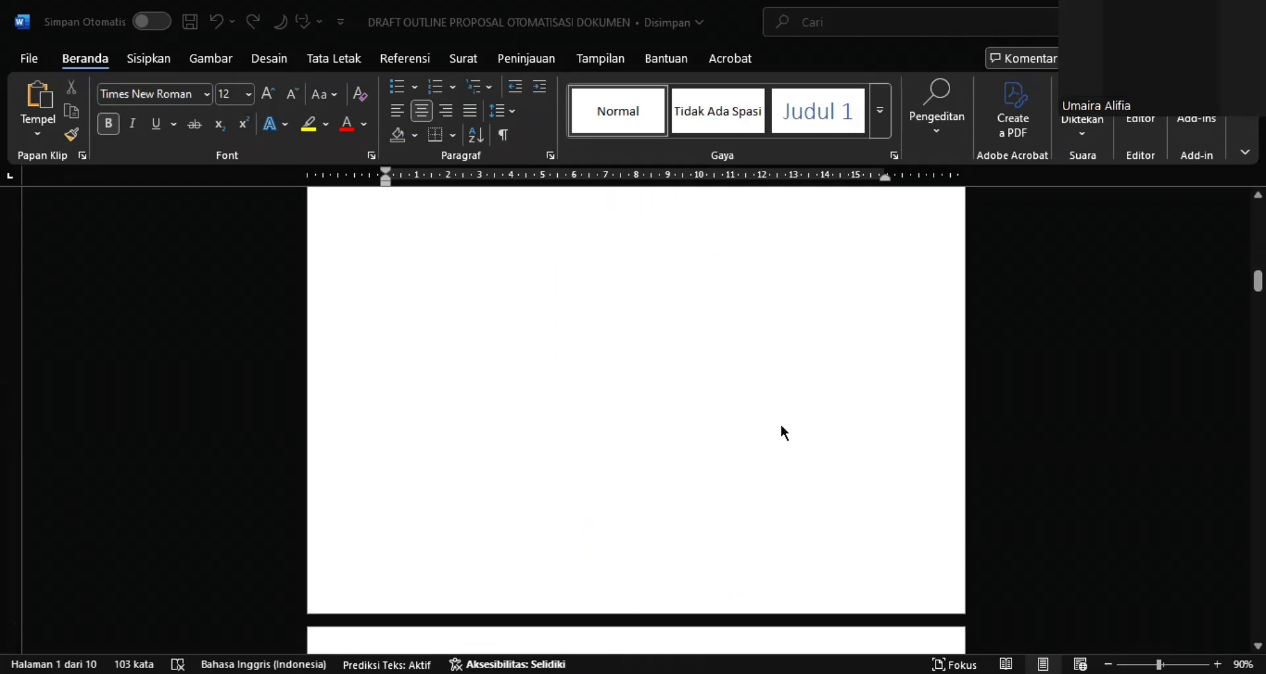
pyautogui.scroll(-18, 784, 433)
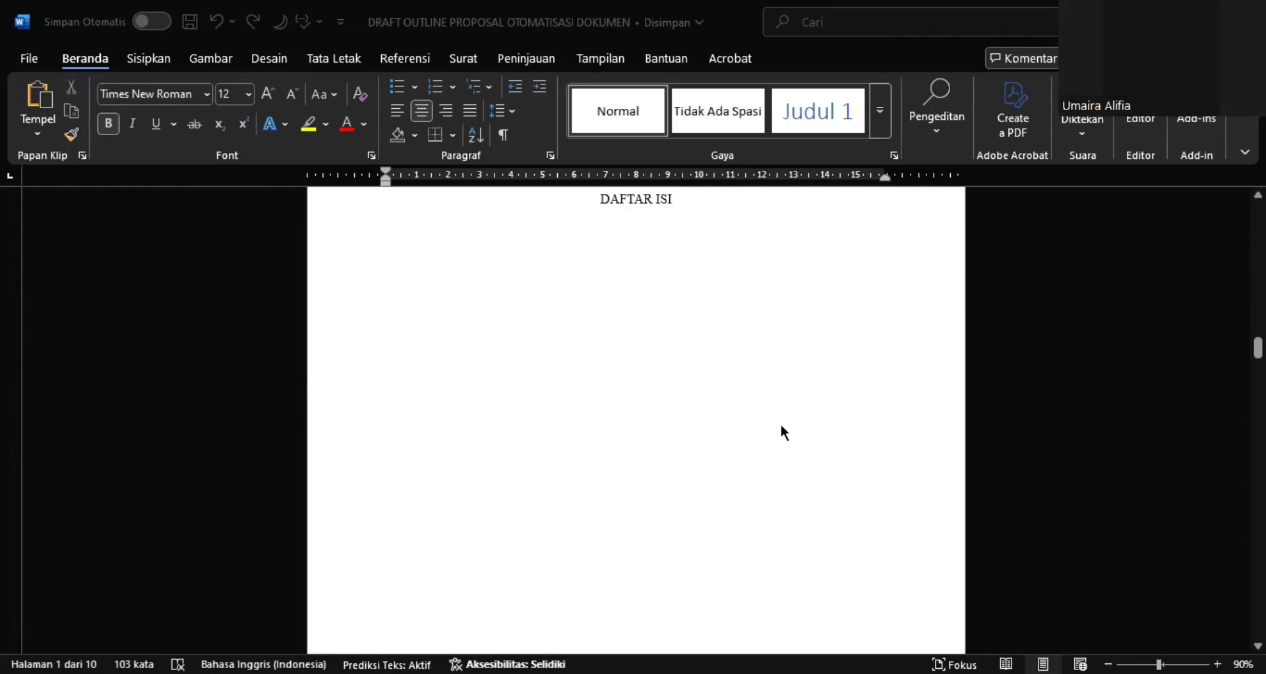
pyautogui.scroll(-15, 784, 433)
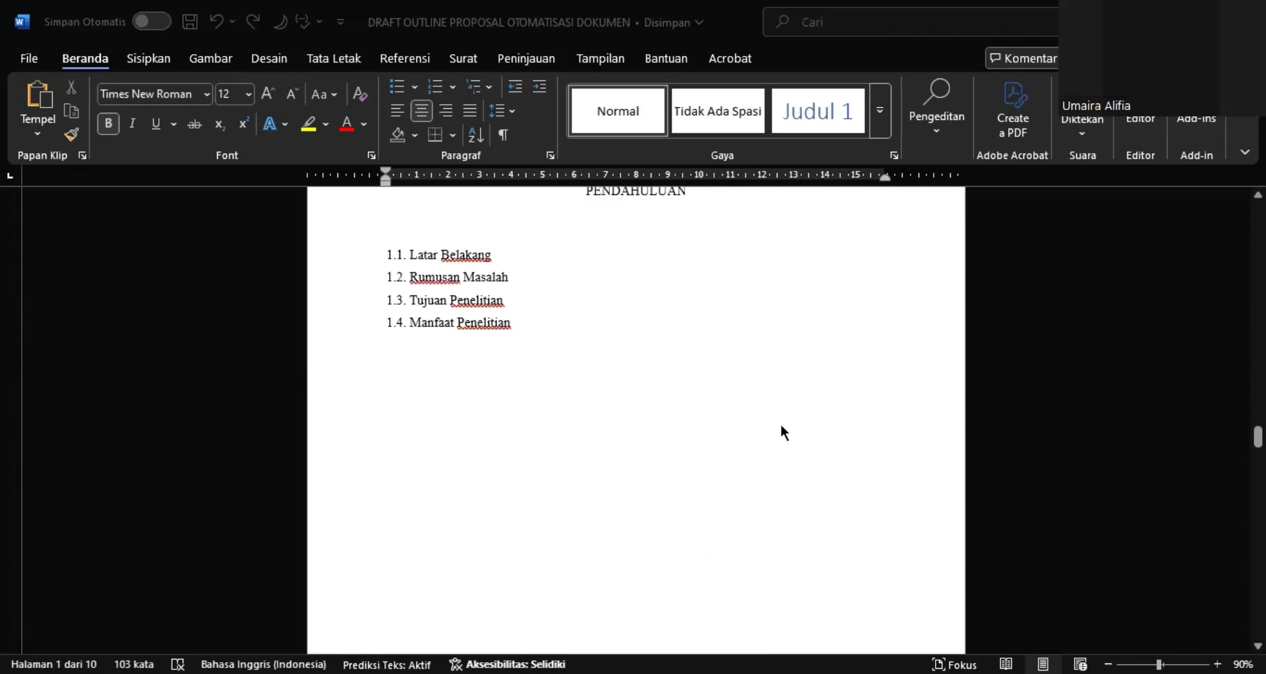
pyautogui.scroll(15, 784, 434)
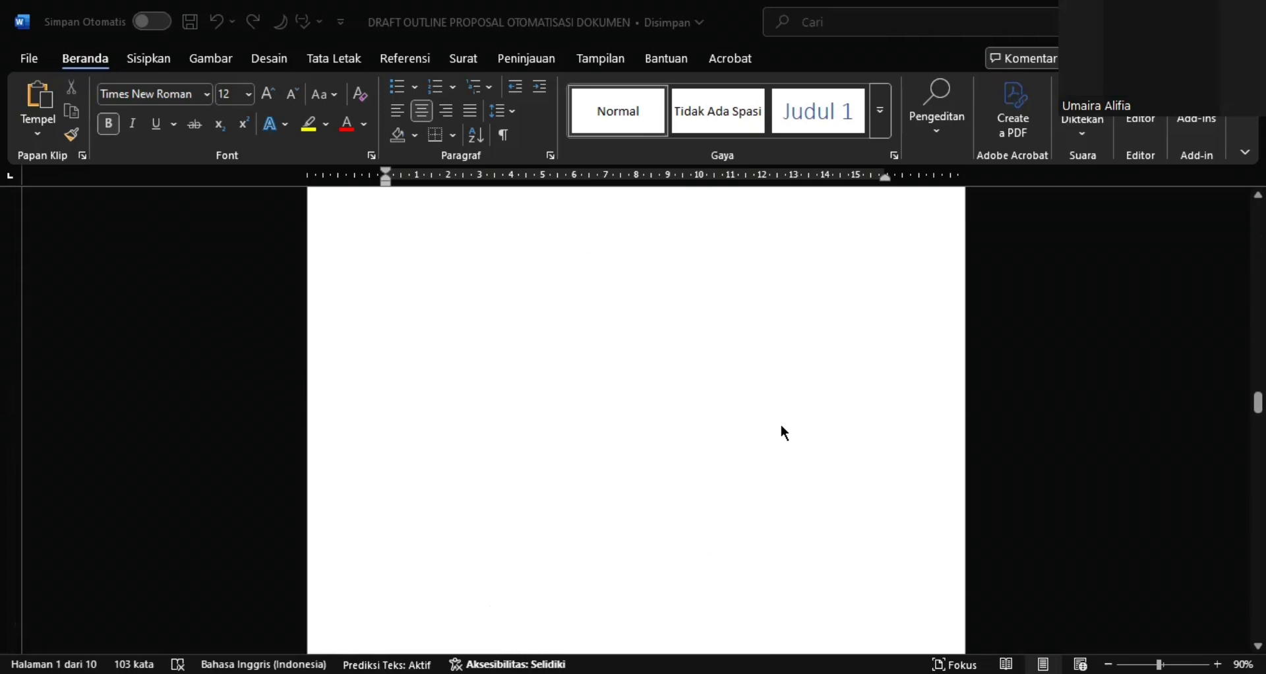
pyautogui.scroll(20, 784, 434)
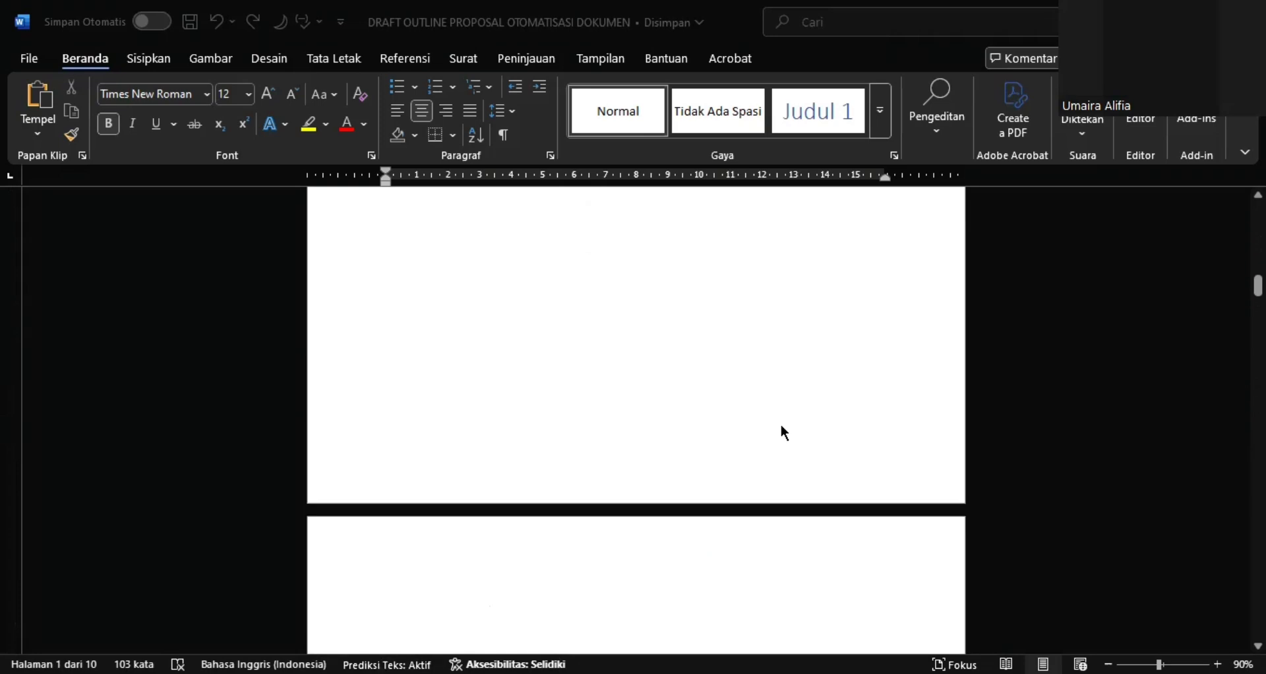
pyautogui.scroll(10, 782, 427)
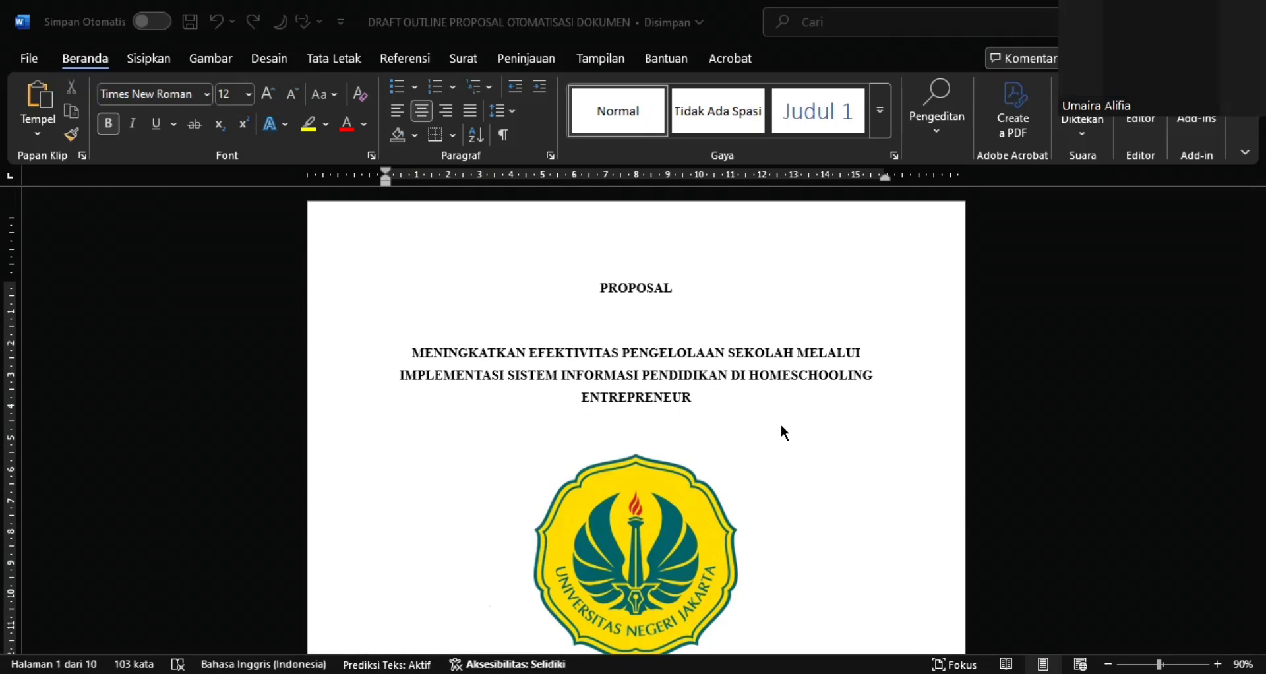
# Insert page numbers at the bottom of the pages using the centred Nomor Biasa 2 style
pyautogui.click(149, 66)
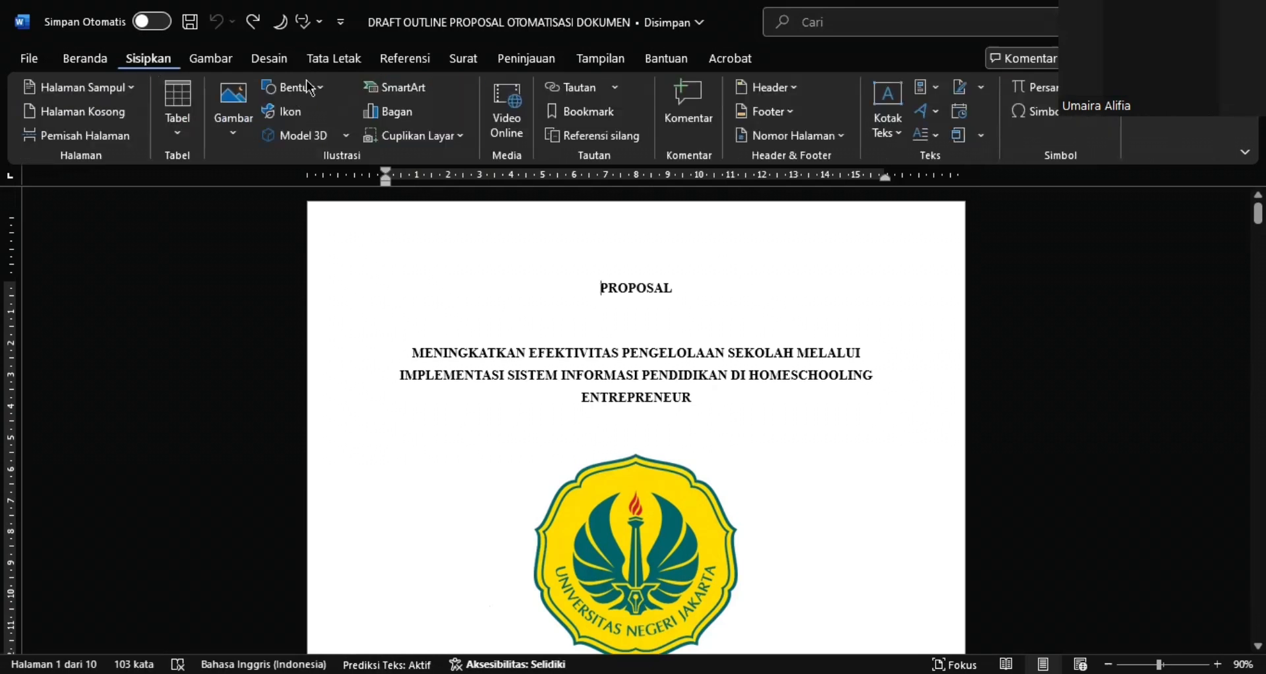
pyautogui.click(769, 140)
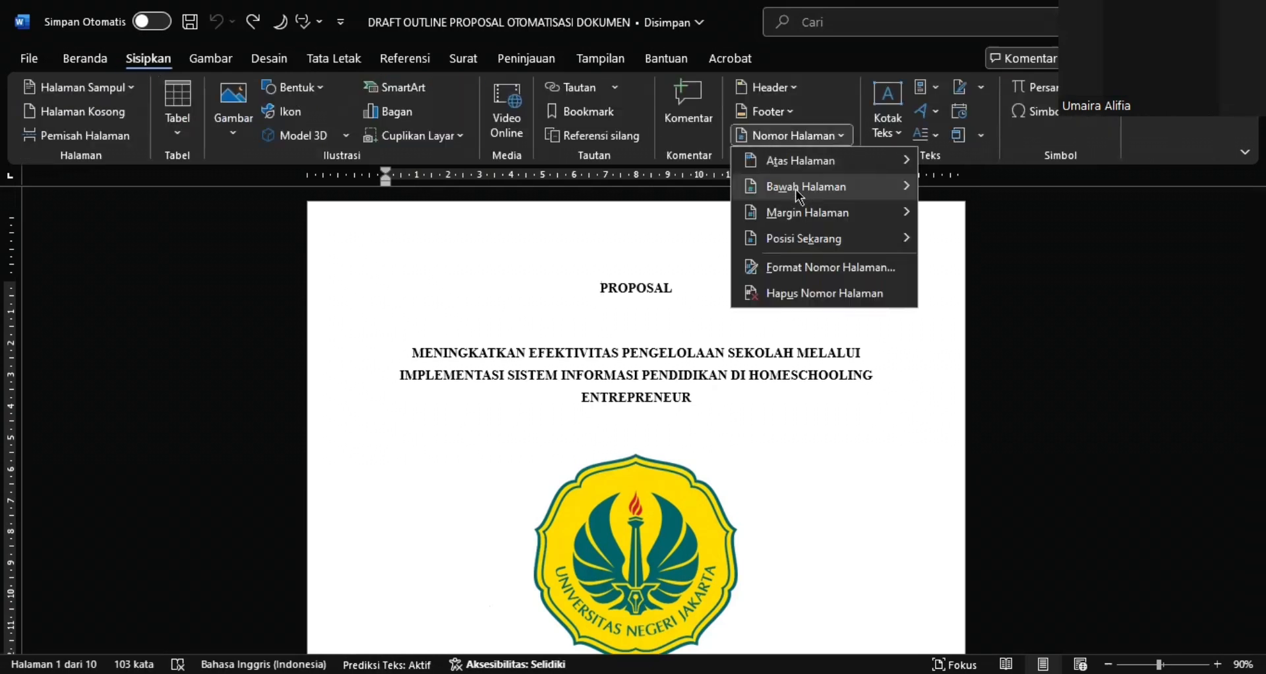
pyautogui.moveTo(796, 188)
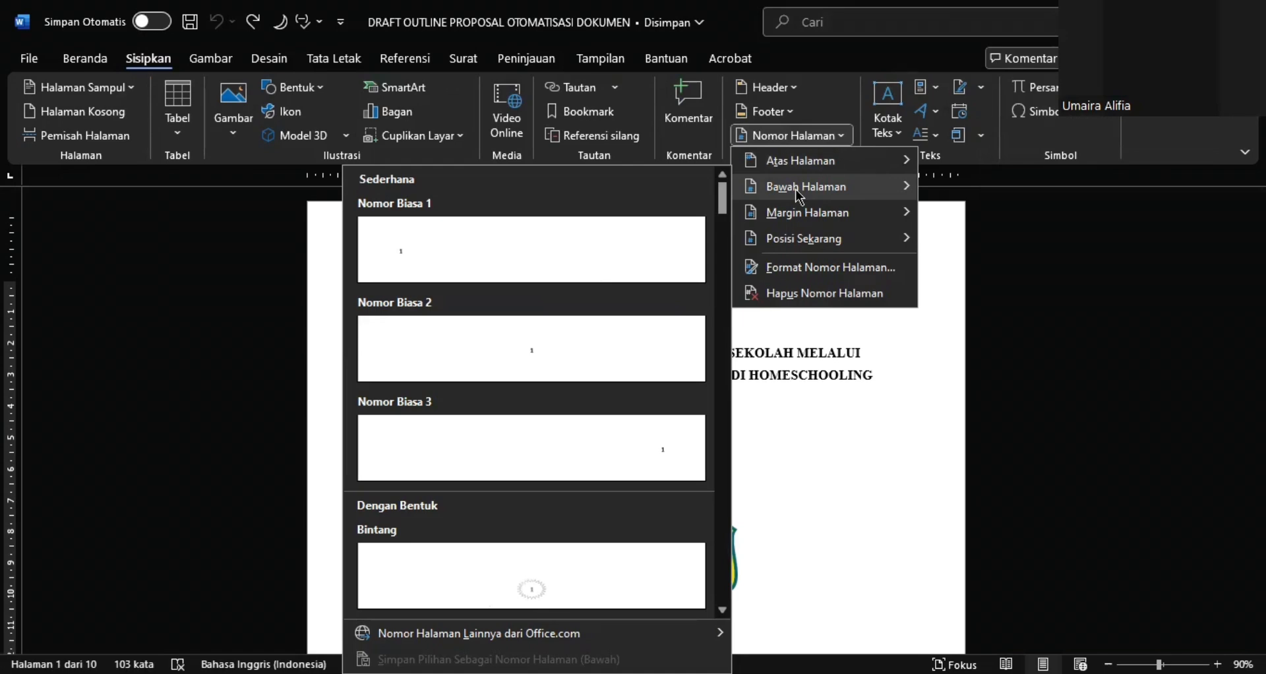
pyautogui.click(626, 364)
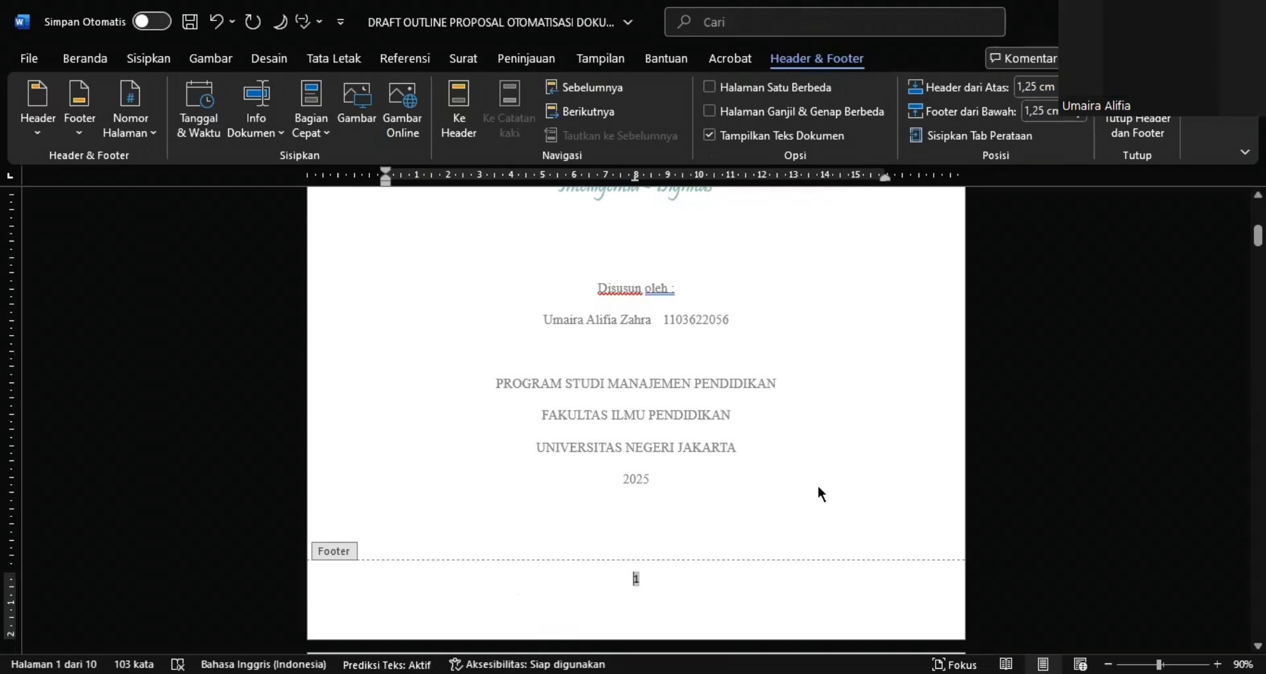
# Check the footer page numbers on the cover and the following front-matter pages
pyautogui.scroll(3, 818, 488)
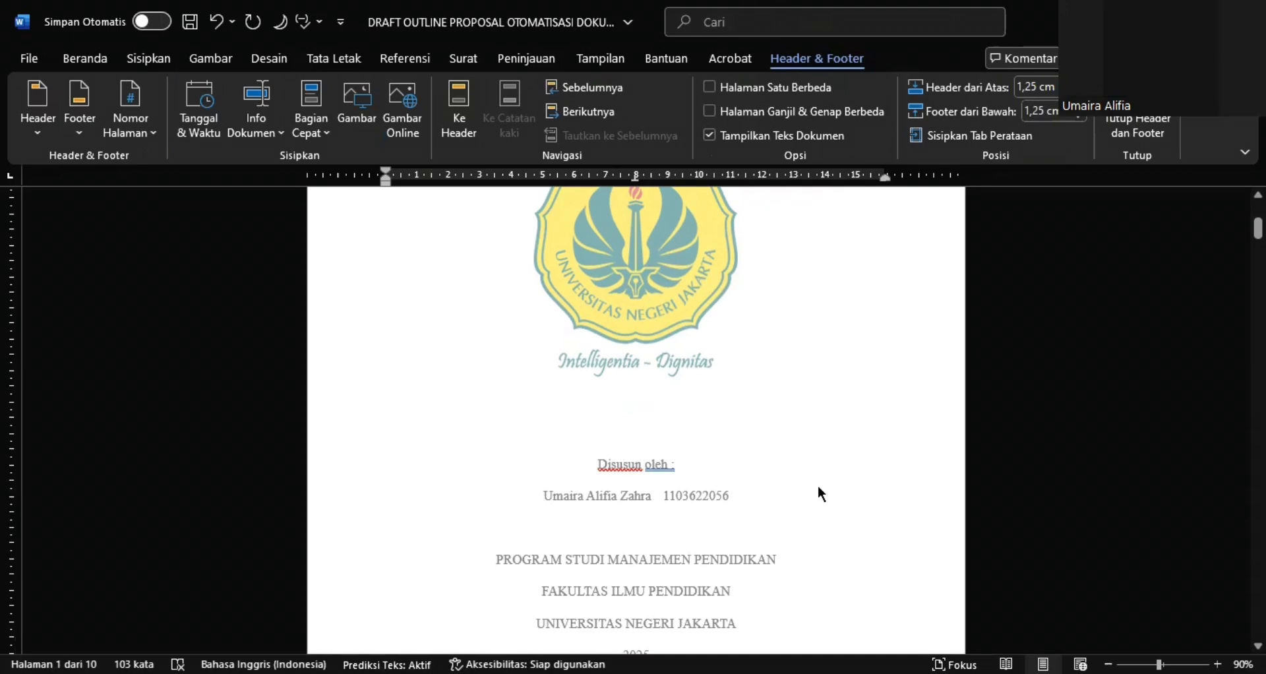
pyautogui.scroll(-6, 818, 488)
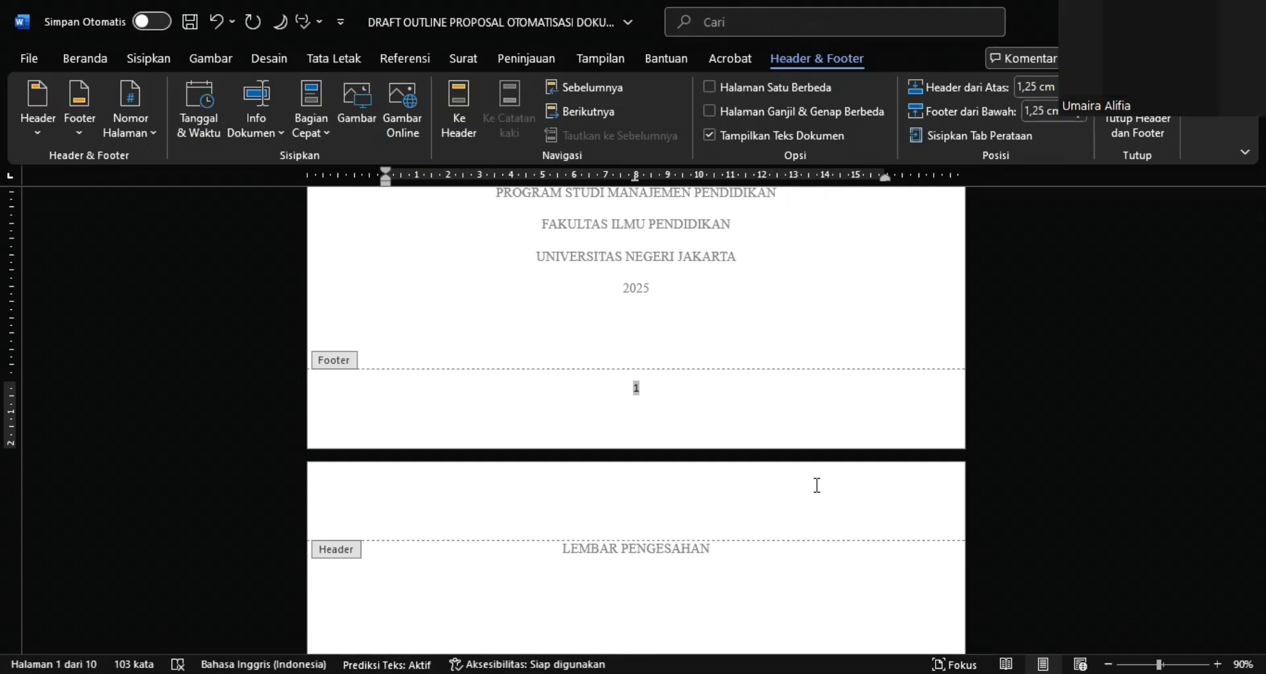
pyautogui.scroll(-4, 818, 484)
pyautogui.scroll(2, 818, 485)
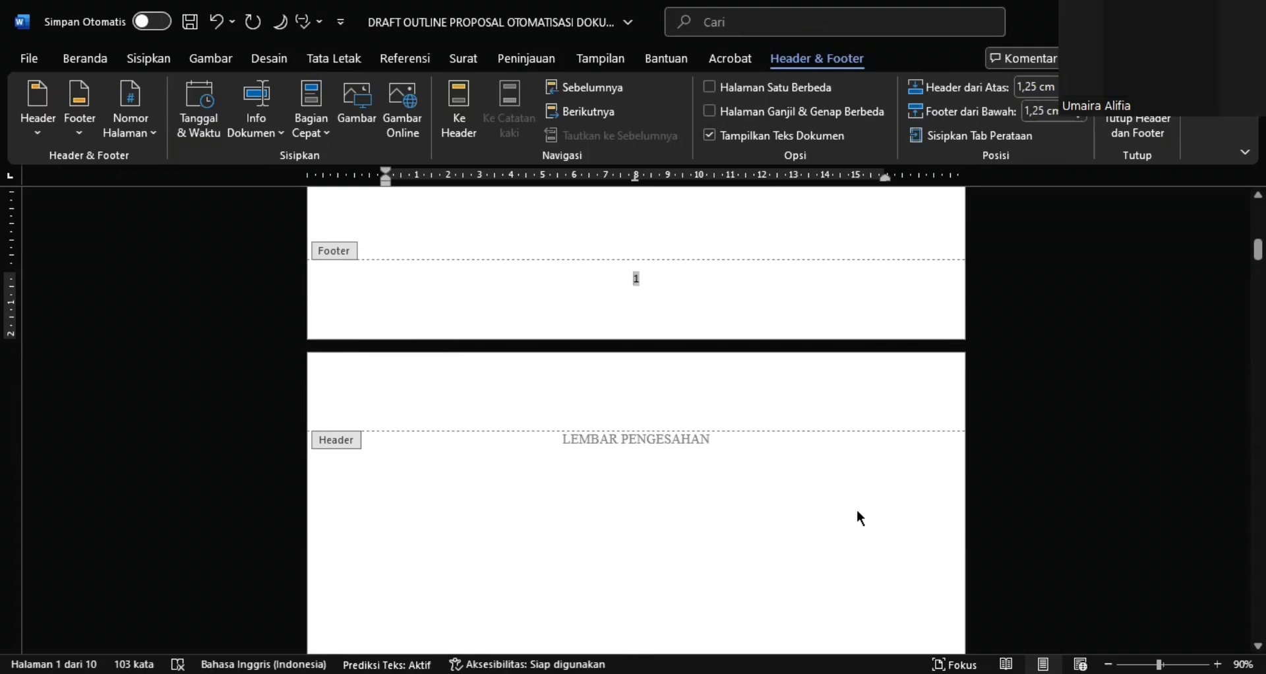
pyautogui.scroll(-3, 857, 512)
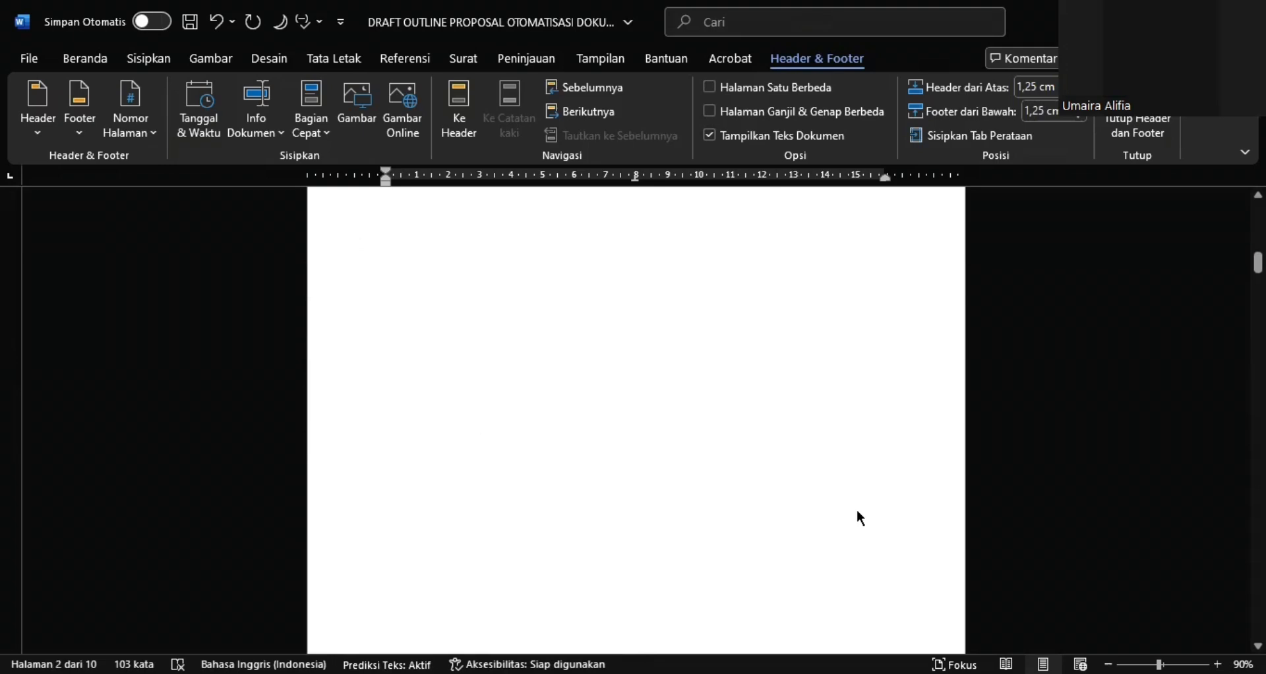
pyautogui.scroll(-5, 858, 513)
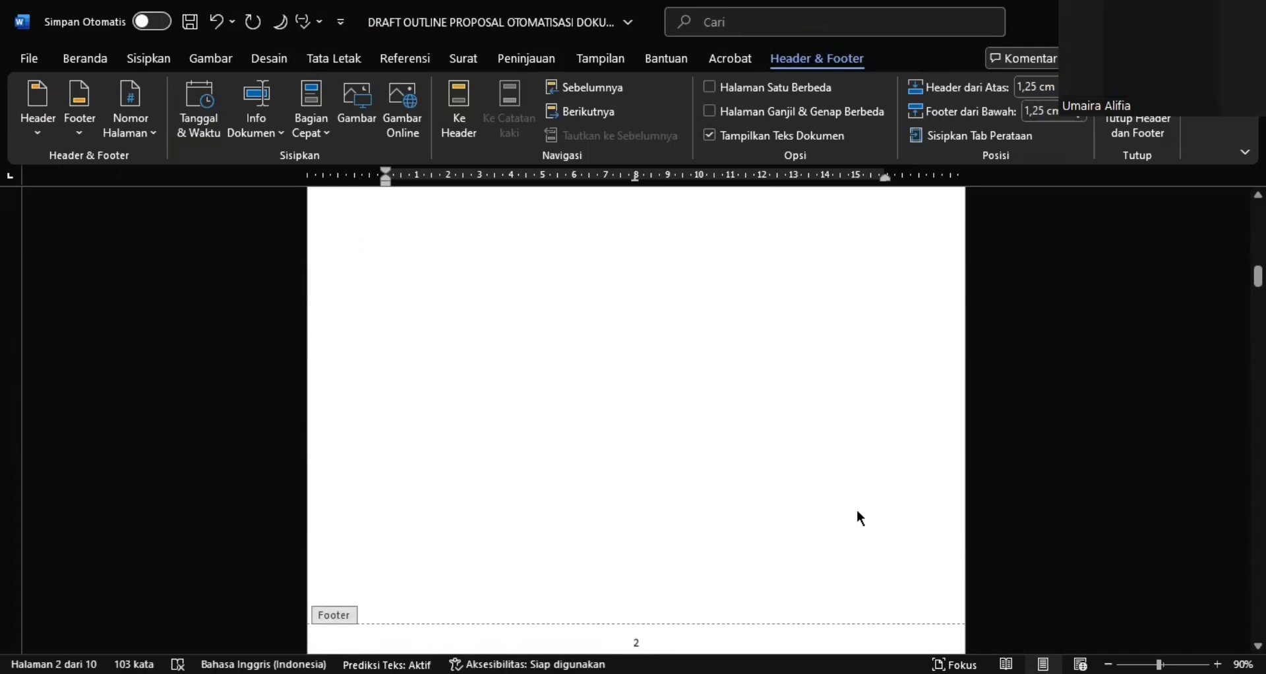
pyautogui.scroll(-15, 861, 517)
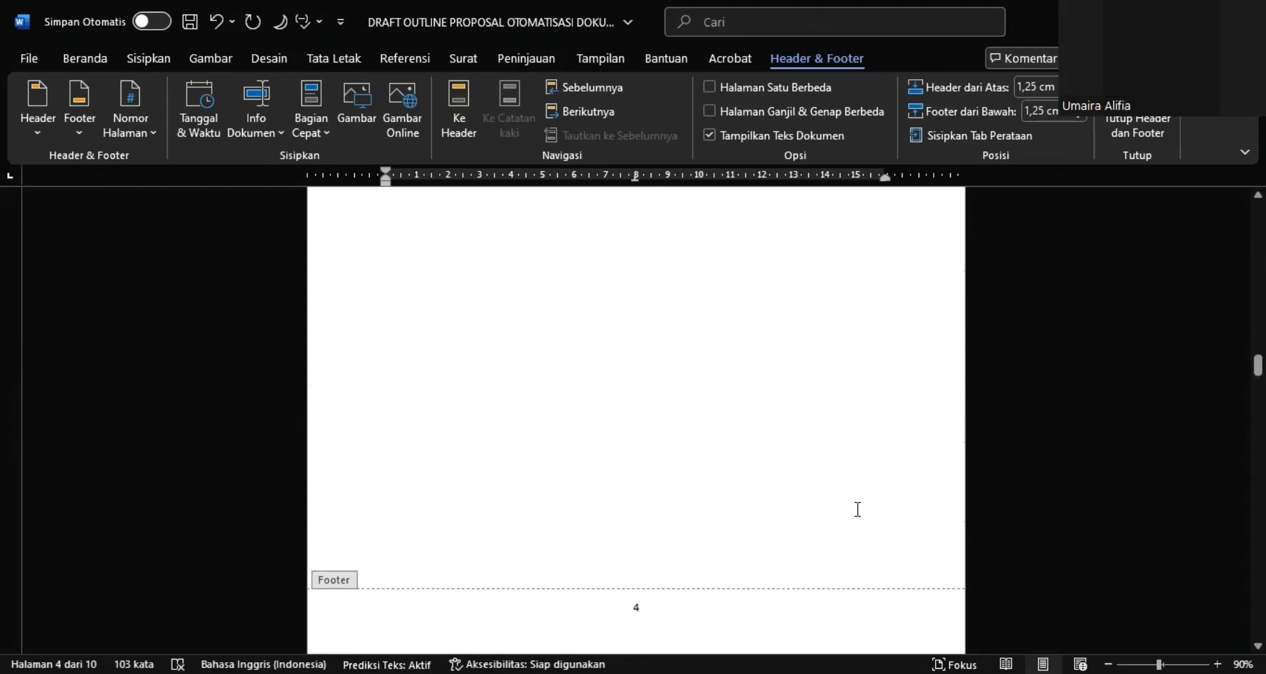
pyautogui.scroll(15, 859, 509)
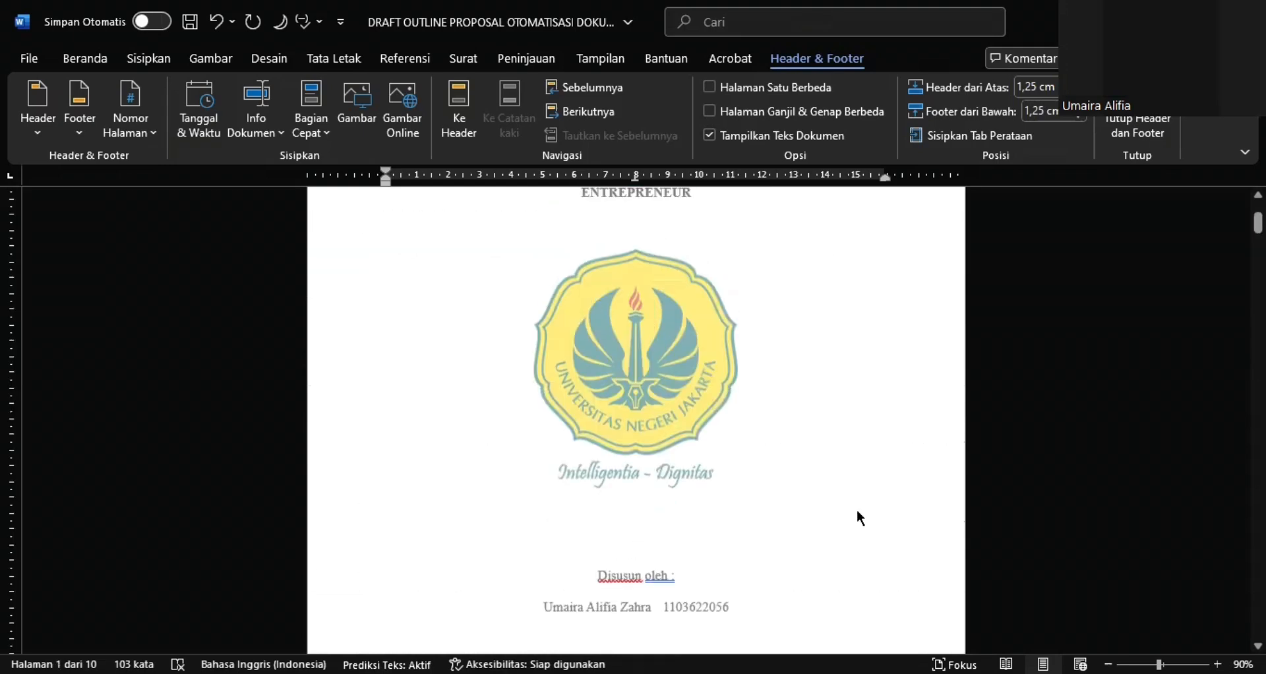
# Insert a next-page section break (Halaman Berikutnya) directly before the LEMBAR PENGESAHAN heading
pyautogui.scroll(-10, 858, 511)
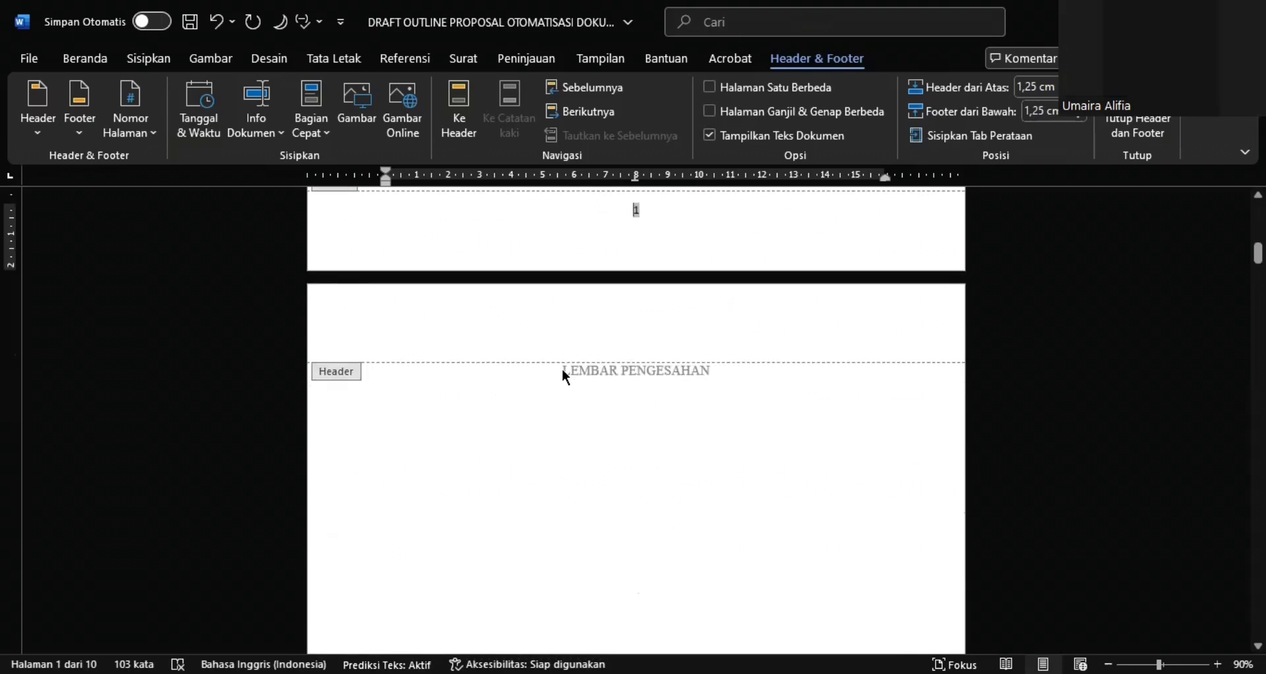
pyautogui.doubleClick(564, 373)
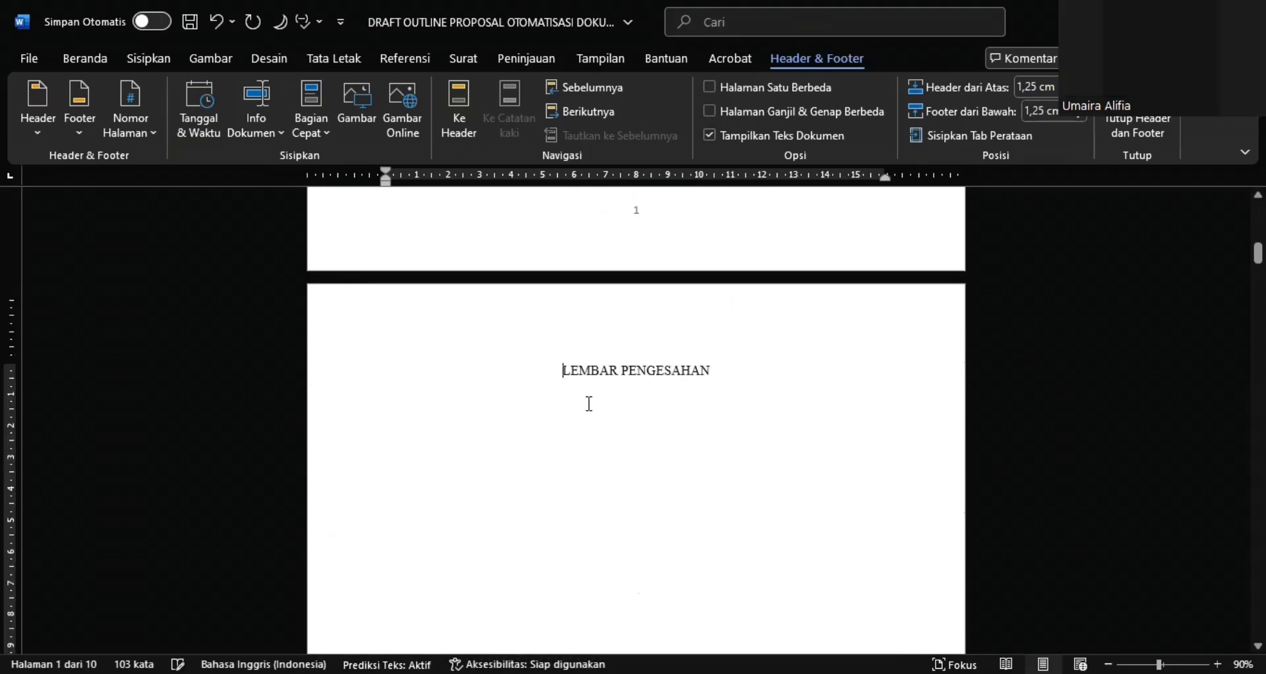
pyautogui.click(353, 65)
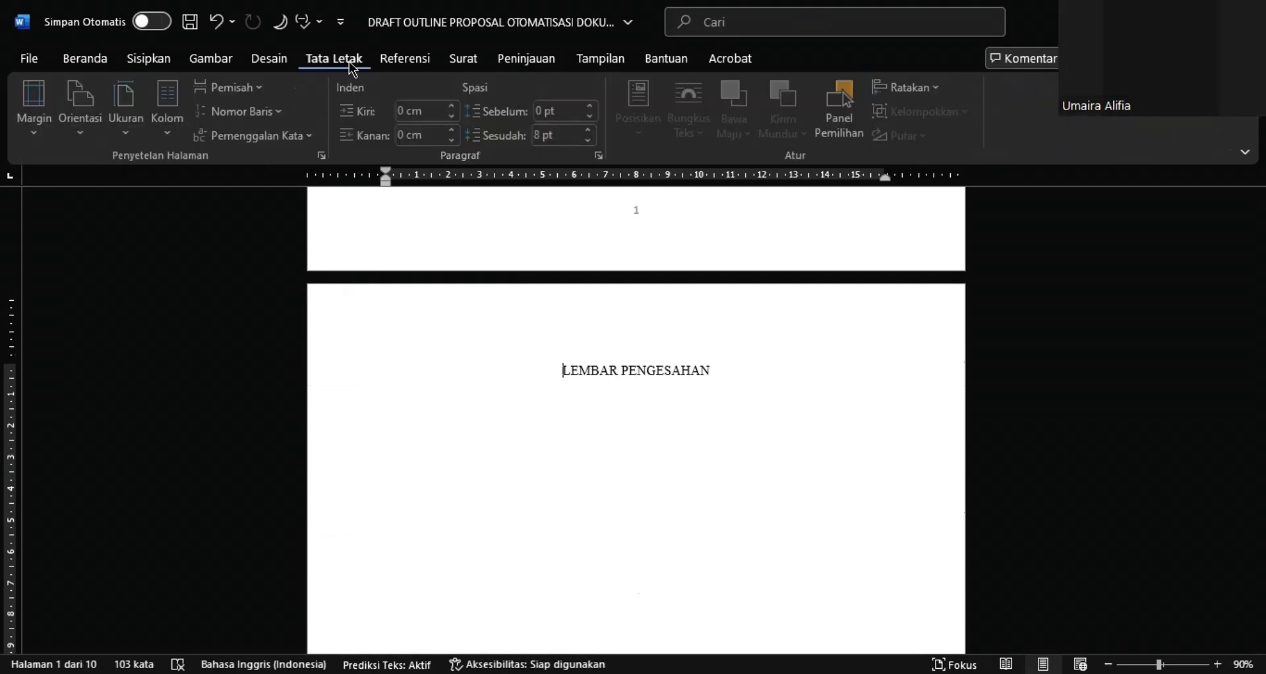
pyautogui.click(253, 92)
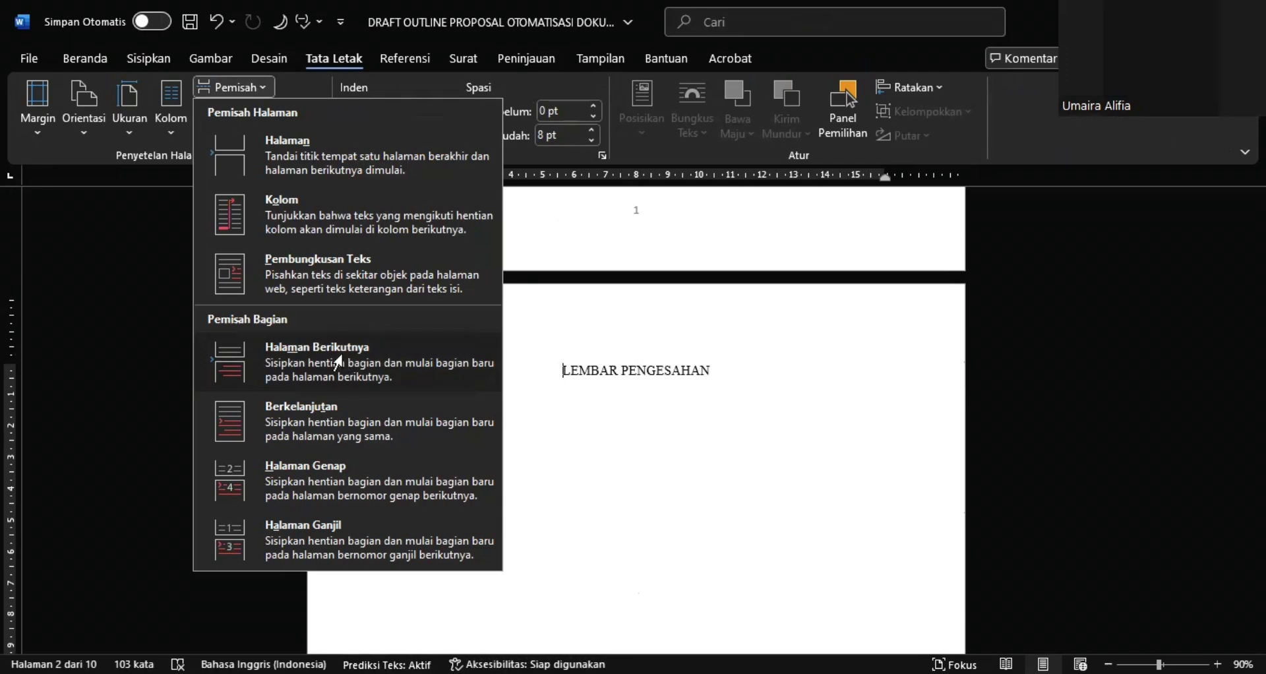
pyautogui.click(343, 354)
# Format the page number in the LEMBAR PENGESAHAN page's footer as i, ii, iii, ... and start the section's numbering at i
pyautogui.scroll(-10, 682, 473)
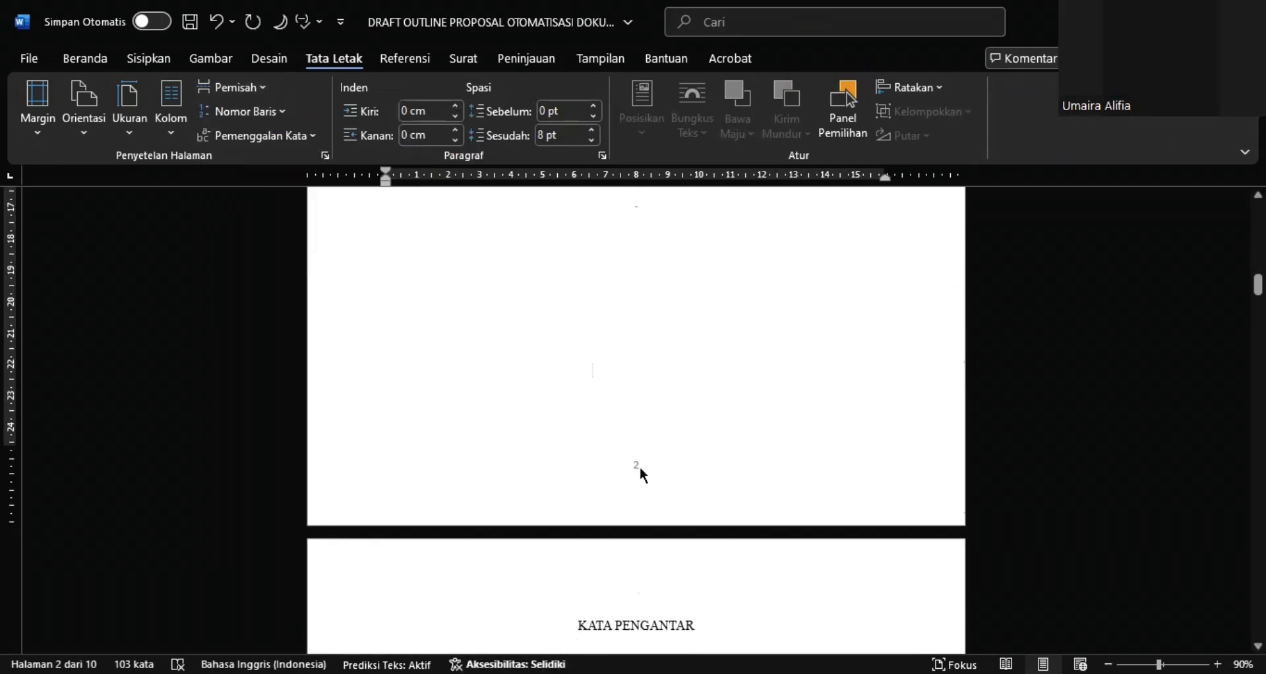
pyautogui.doubleClick(640, 467)
pyautogui.rightClick(636, 465)
pyautogui.click(636, 465)
pyautogui.doubleClick(637, 464)
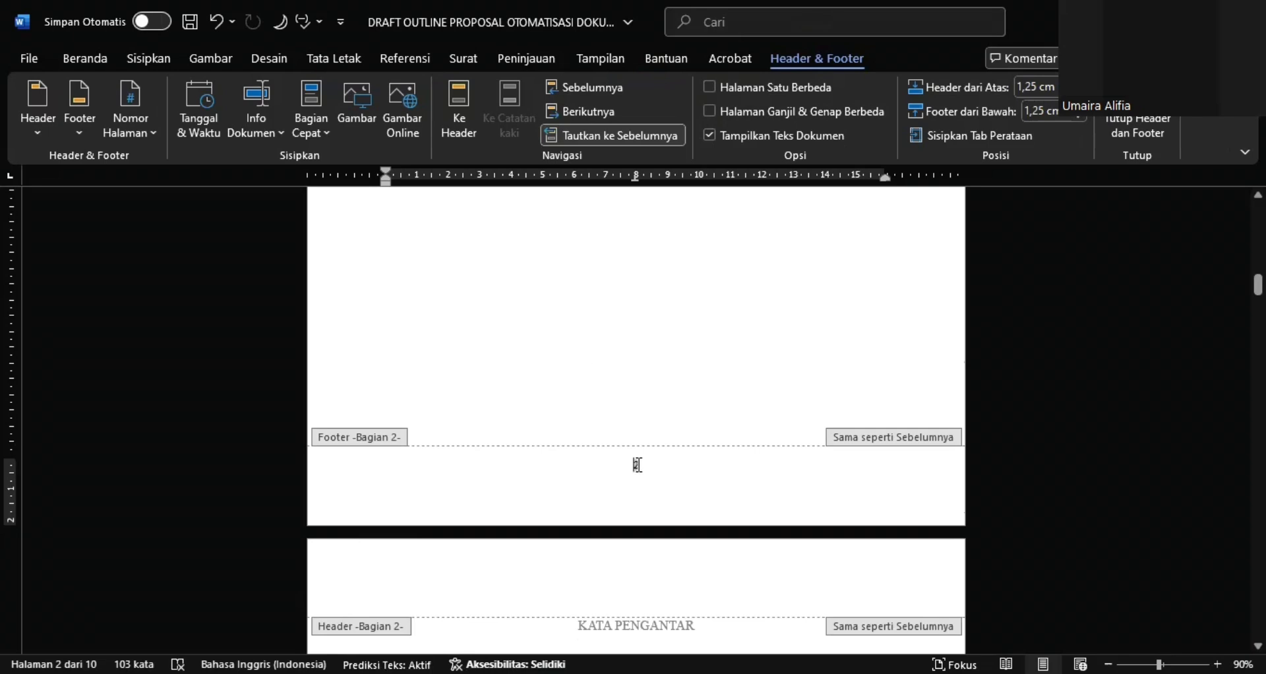
pyautogui.doubleClick(637, 465)
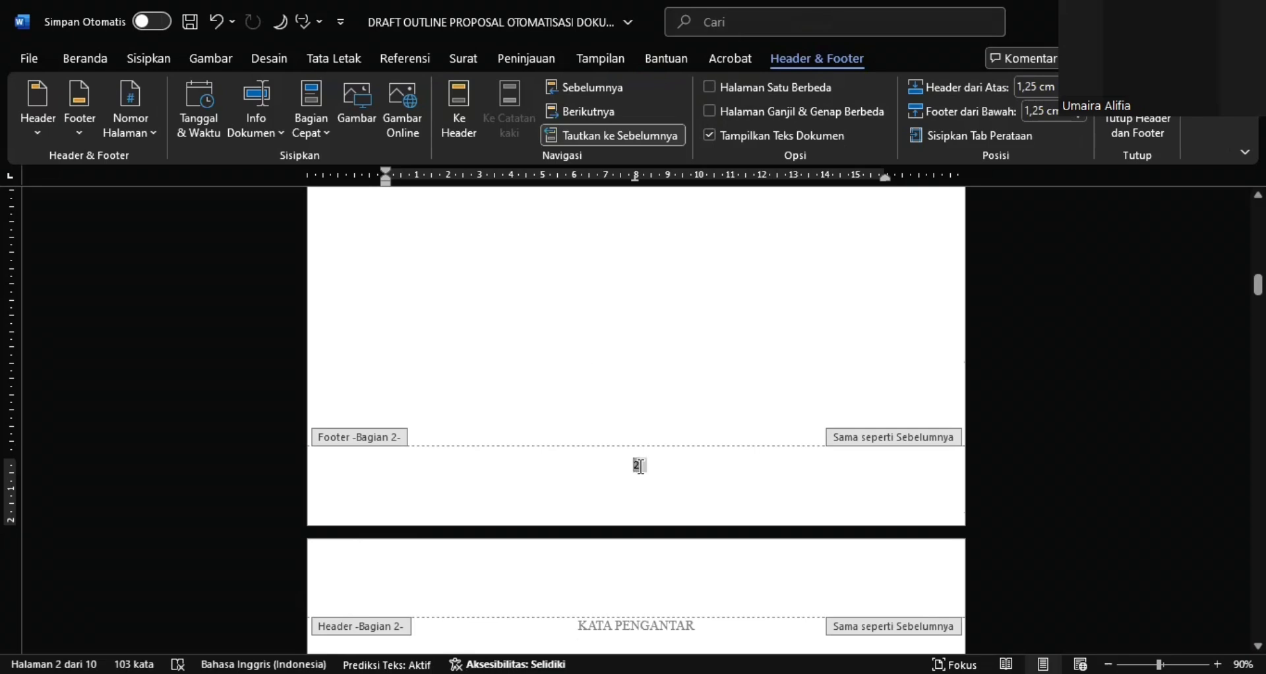
pyautogui.click(146, 127)
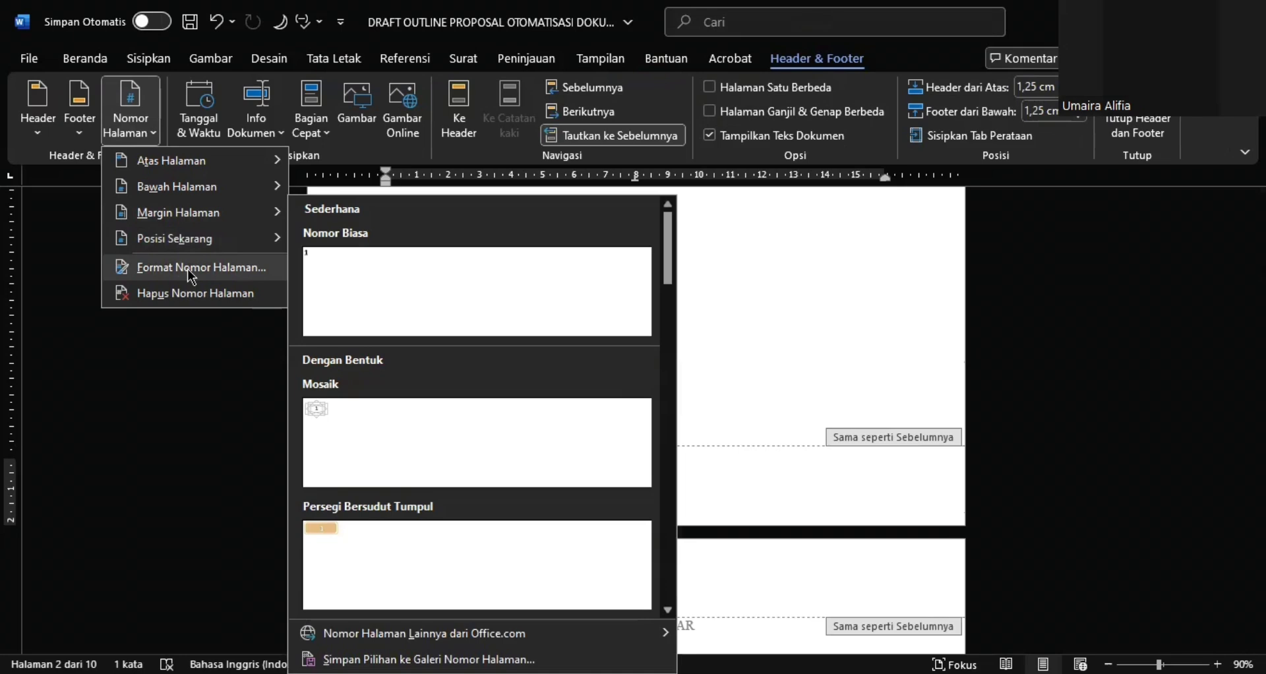
pyautogui.click(192, 268)
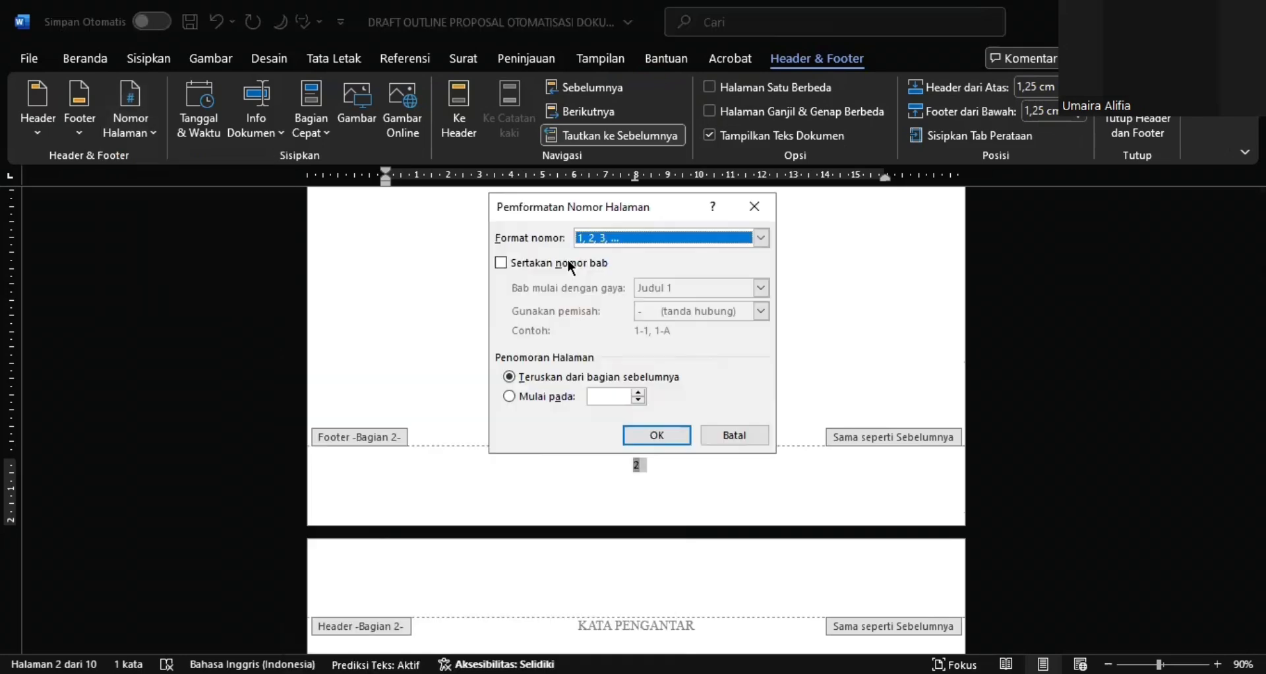
pyautogui.click(694, 240)
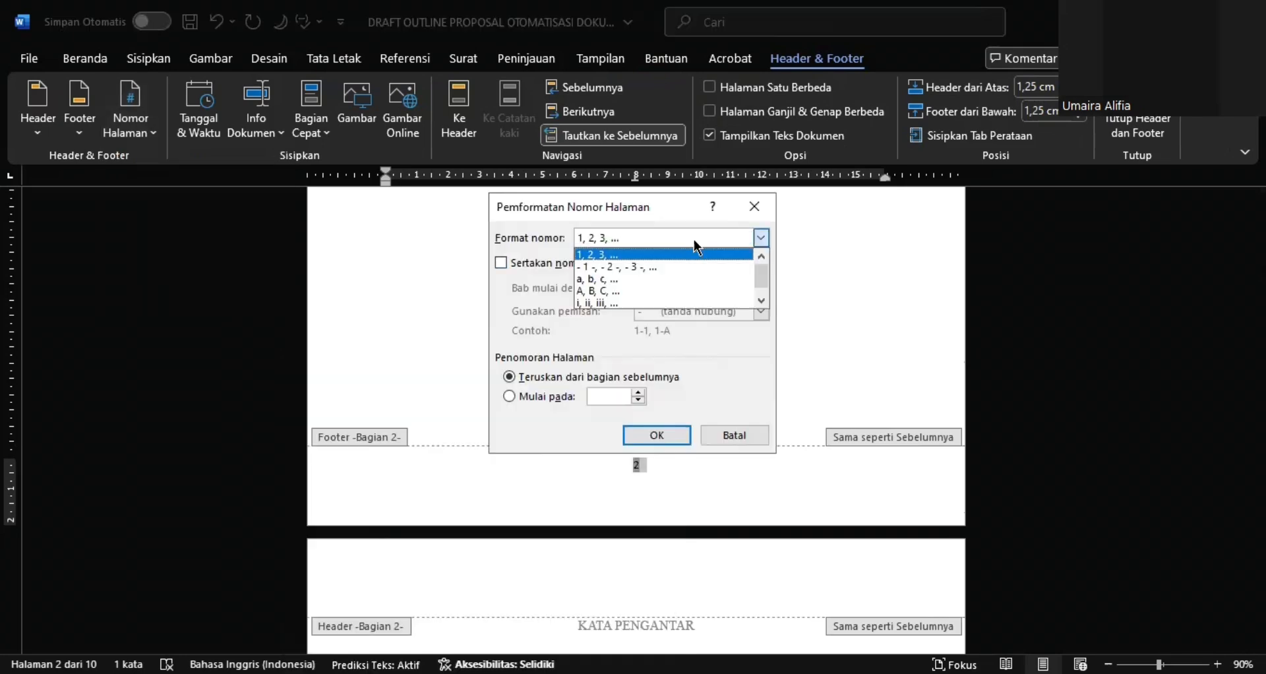
pyautogui.click(644, 303)
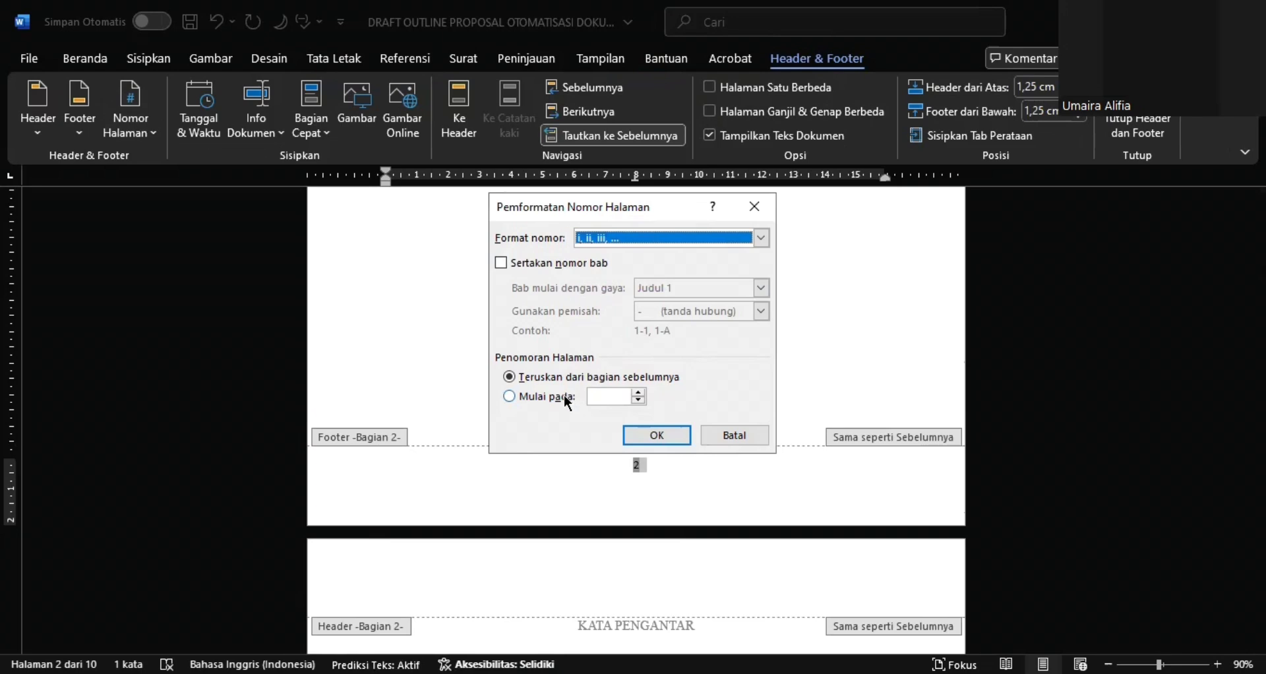
pyautogui.click(569, 401)
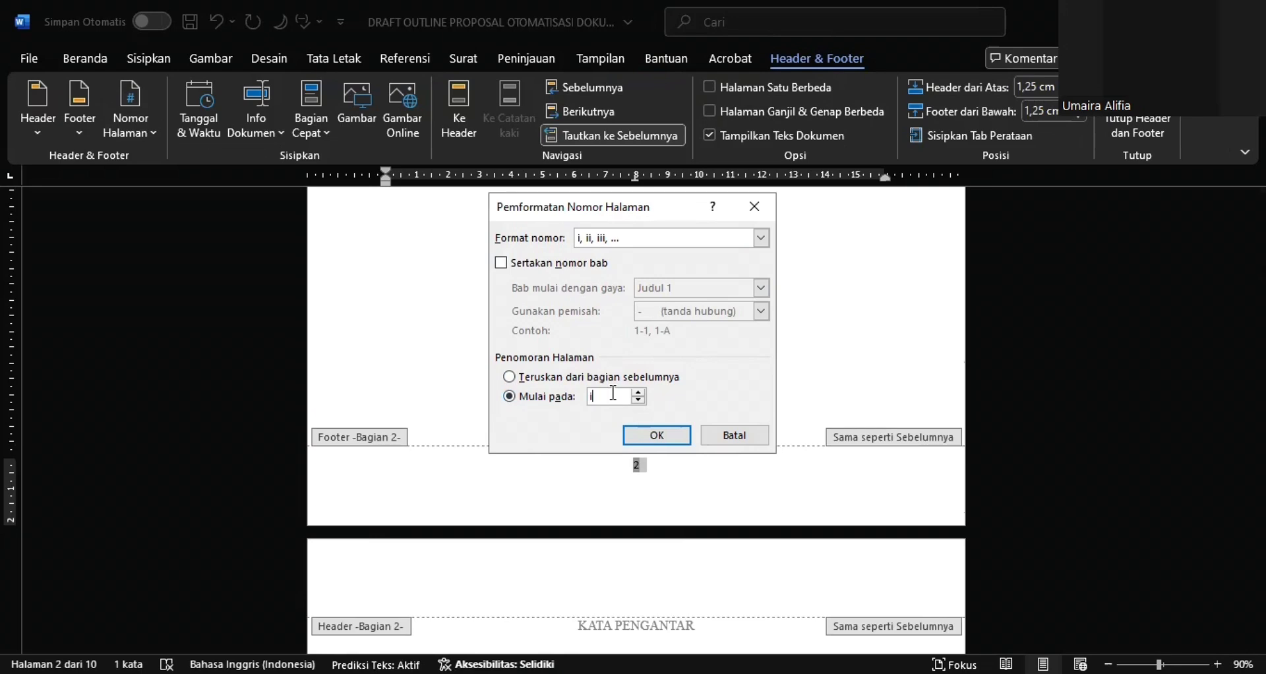
pyautogui.click(658, 435)
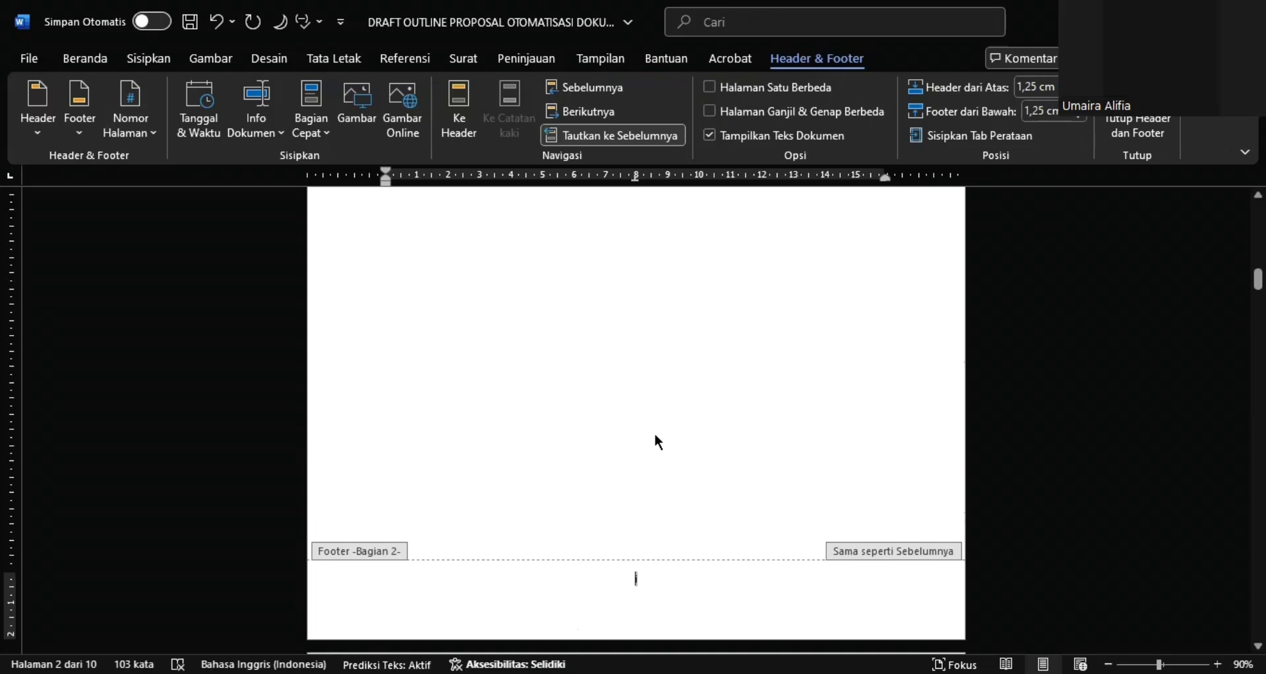
# Unlink the section 2 footer from the previous section's footer
pyautogui.scroll(3, 656, 436)
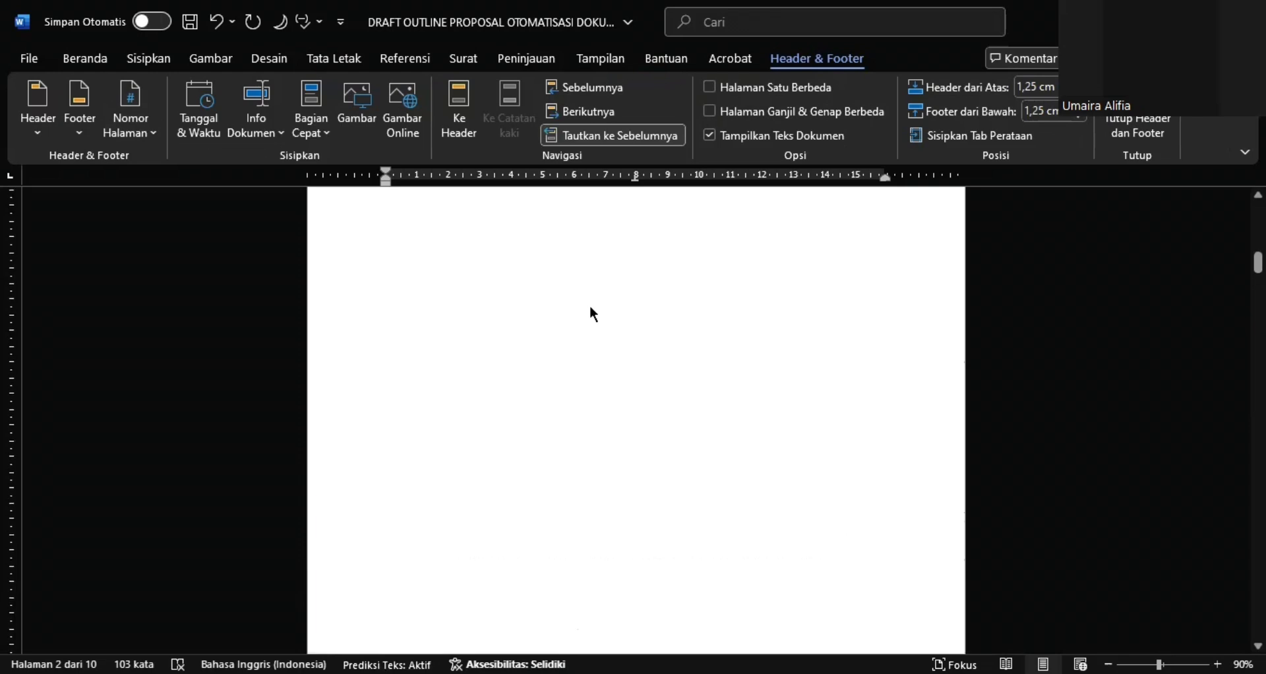
pyautogui.scroll(3, 591, 311)
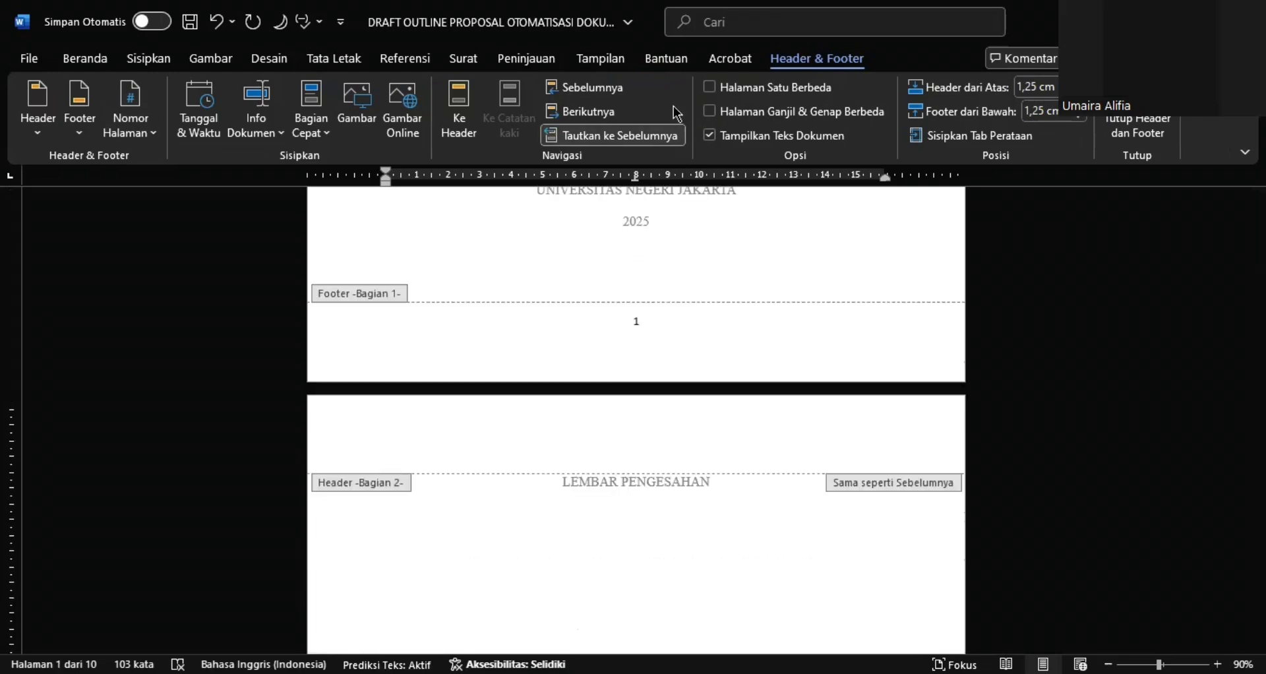
pyautogui.click(598, 137)
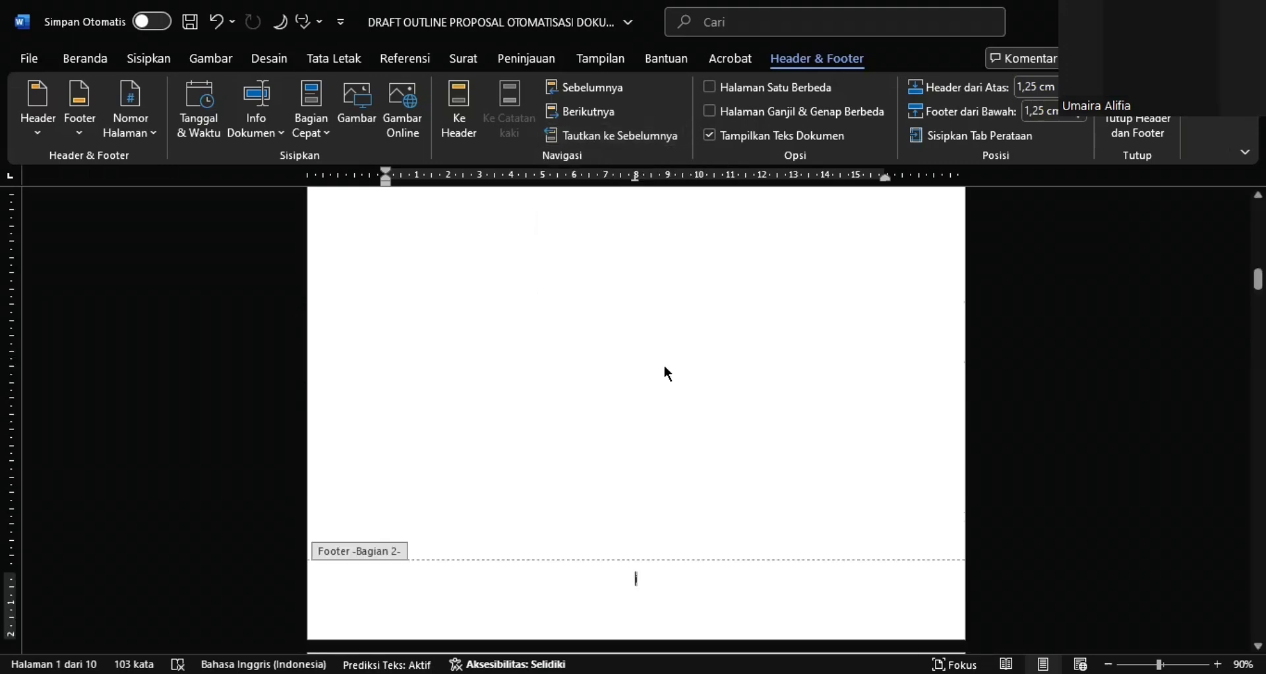
# Check the footer page numbers from the cover through the KATA PENGANTAR and DAFTAR ISI pages
pyautogui.scroll(5, 668, 373)
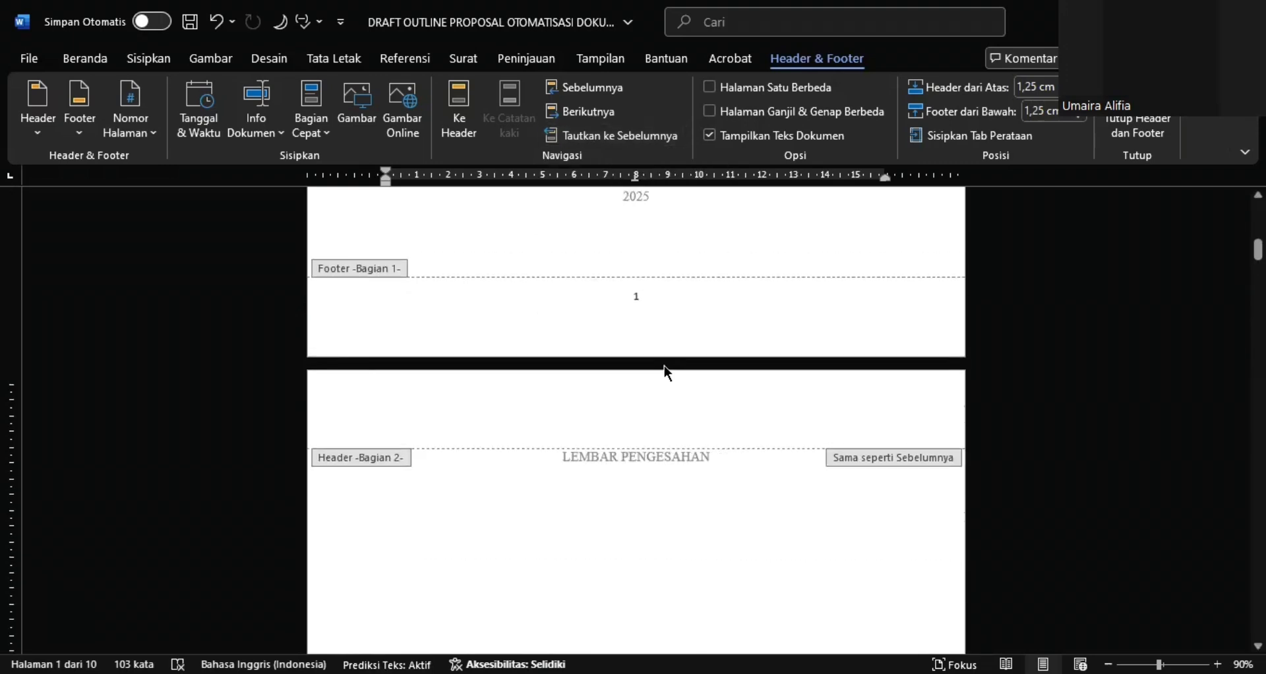
pyautogui.scroll(-5, 667, 373)
pyautogui.scroll(-10, 668, 373)
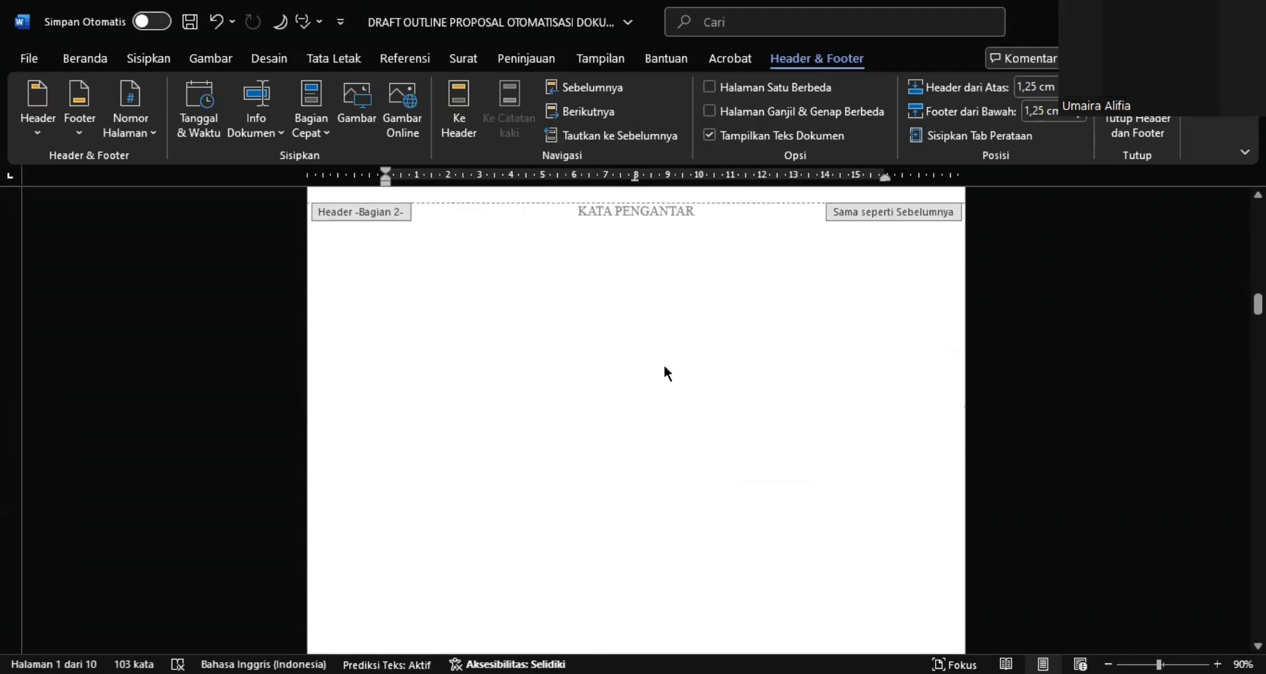
pyautogui.scroll(-10, 667, 374)
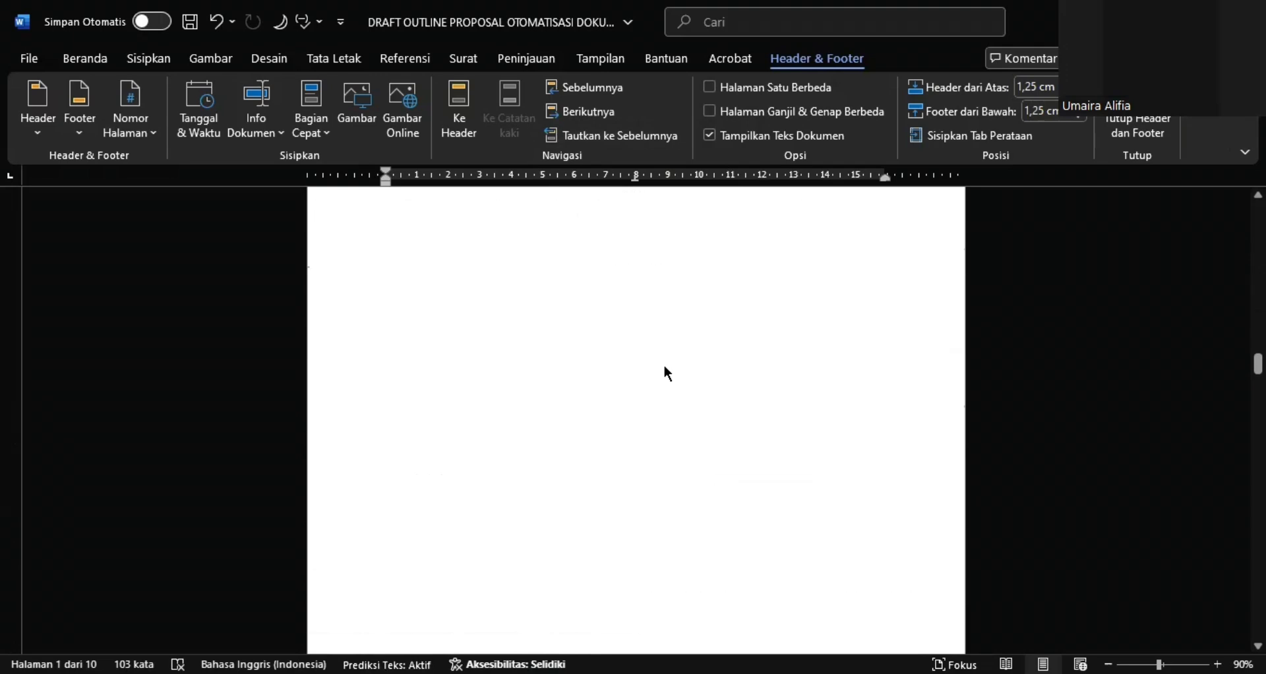
pyautogui.scroll(-4, 664, 367)
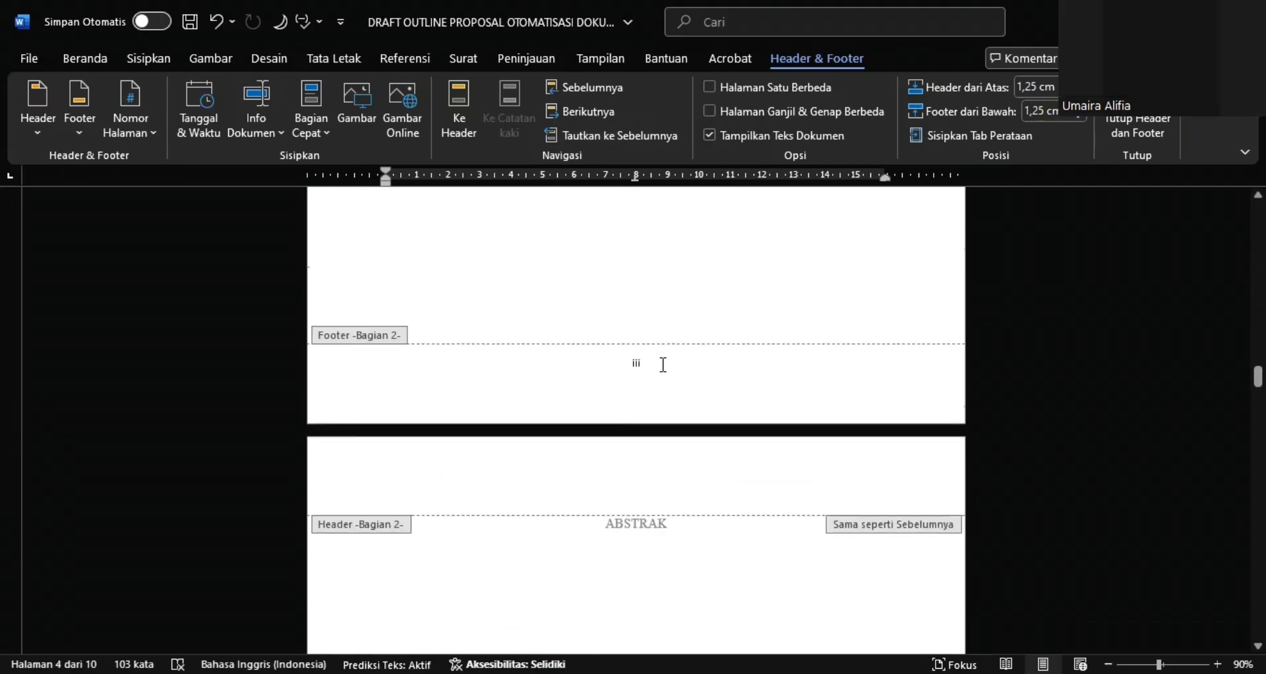
pyautogui.scroll(-1, 664, 366)
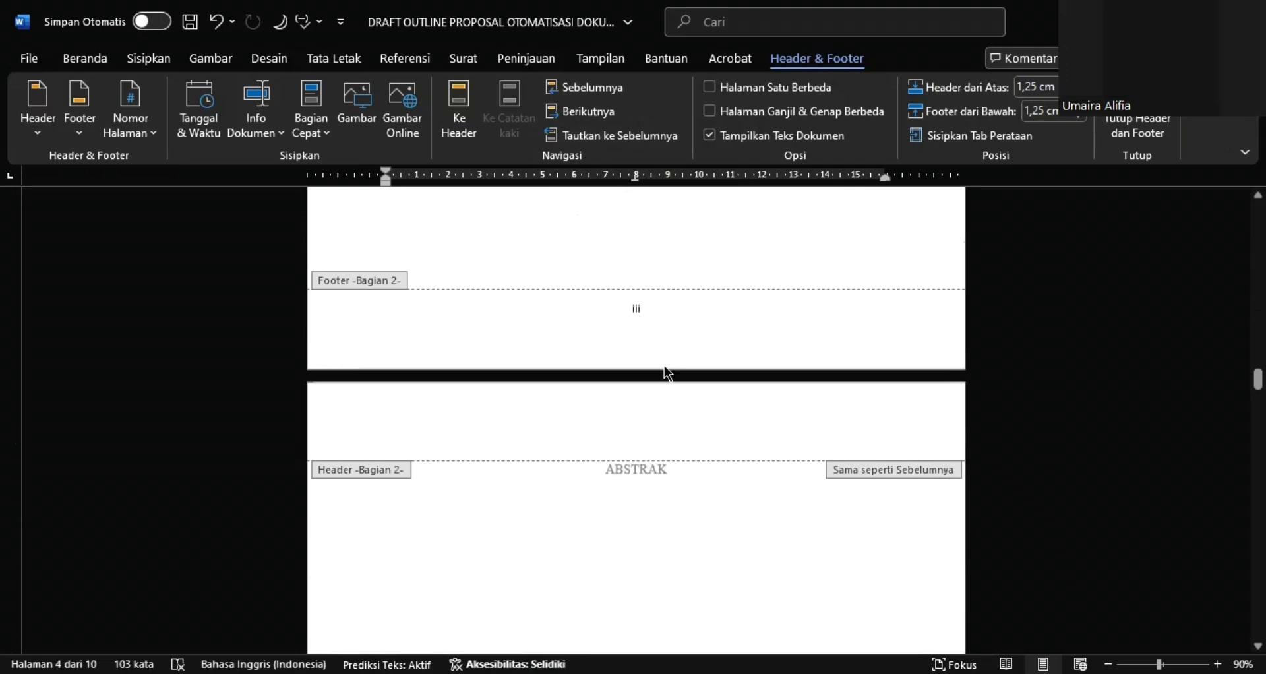
# Delete the page number from the cover page's footer in section 1
pyautogui.hotkey('ctrl', 'Home')
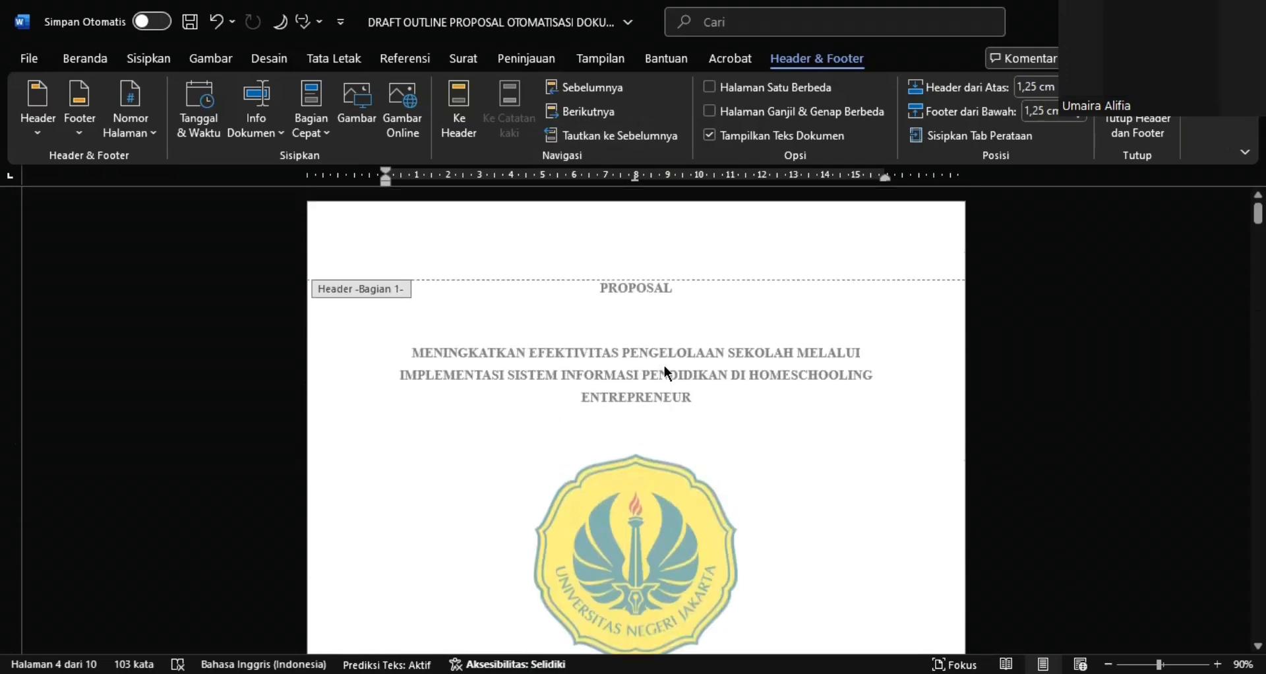
pyautogui.scroll(-10, 664, 365)
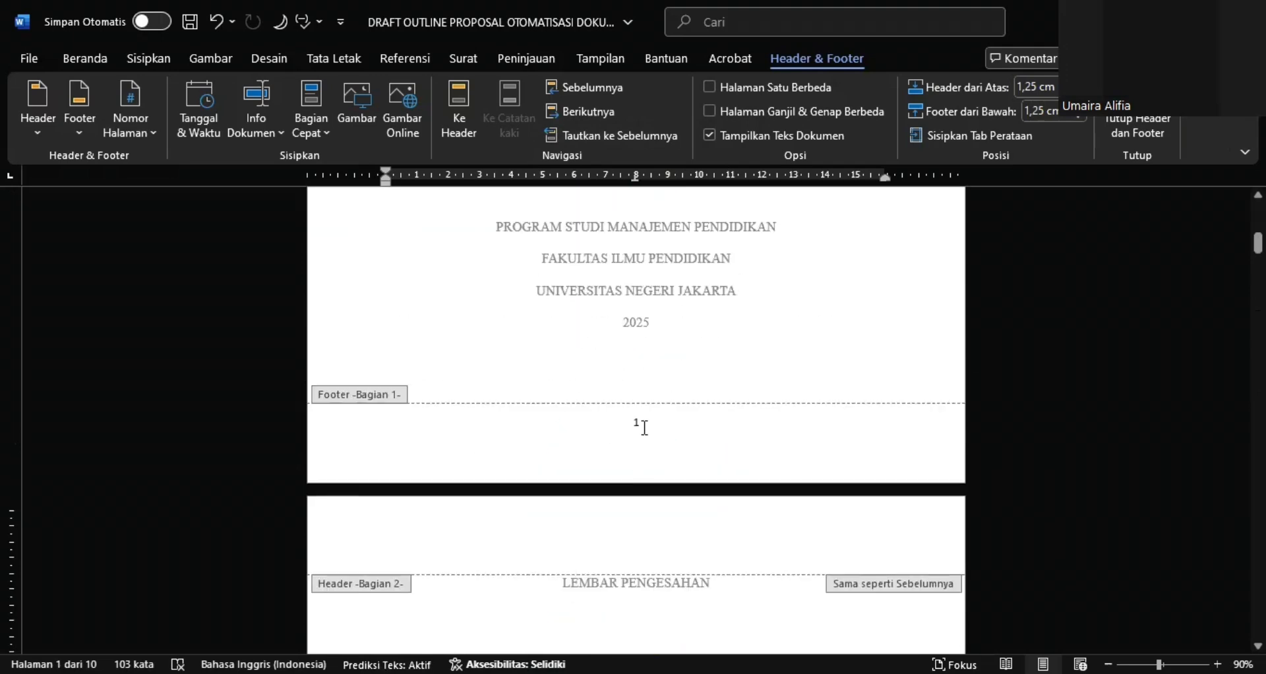
pyautogui.click(643, 425)
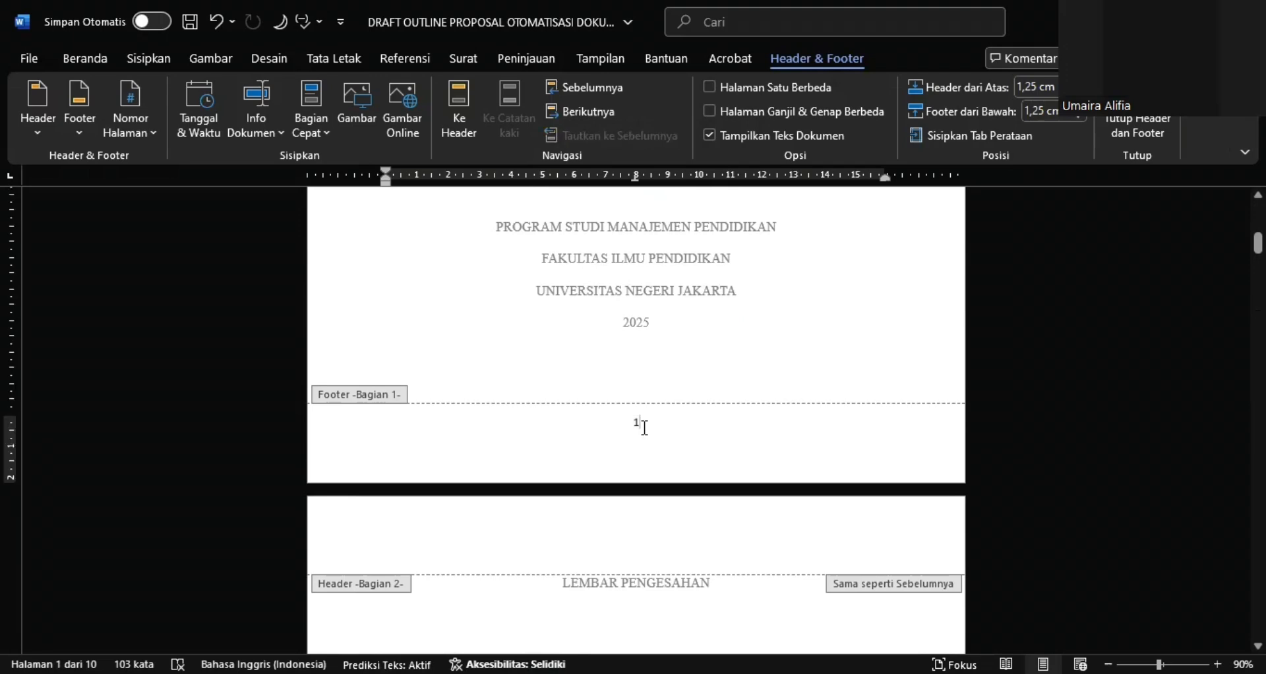
pyautogui.press('BackSpace')
pyautogui.press('BackSpace')
# Check the section 2 footer page numbers from the front matter through the BAB 1 page
pyautogui.scroll(-7, 676, 430)
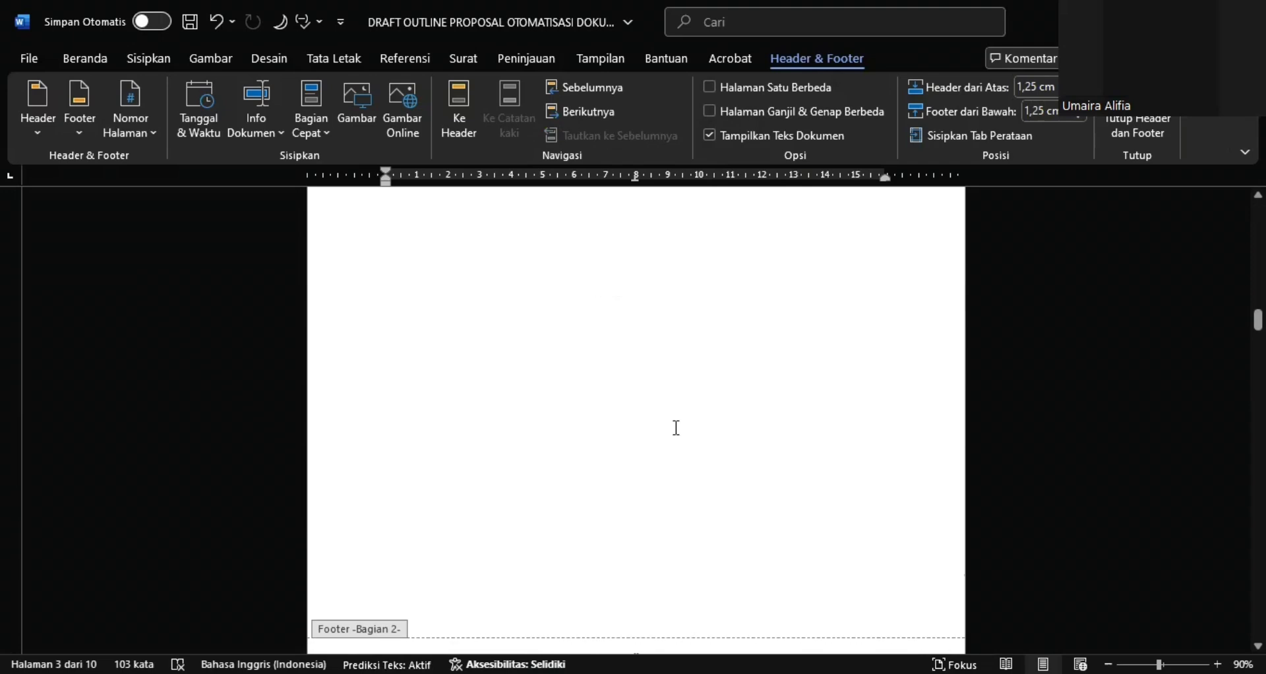
pyautogui.scroll(-5, 677, 427)
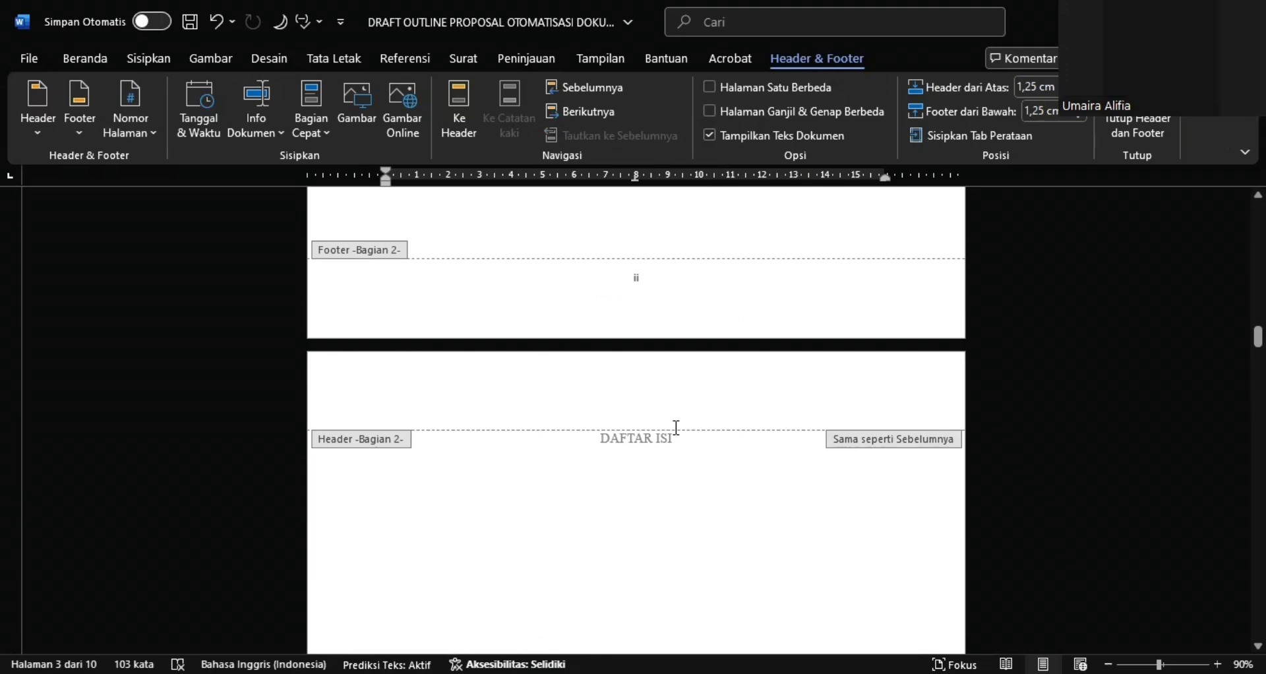
pyautogui.scroll(-4, 677, 428)
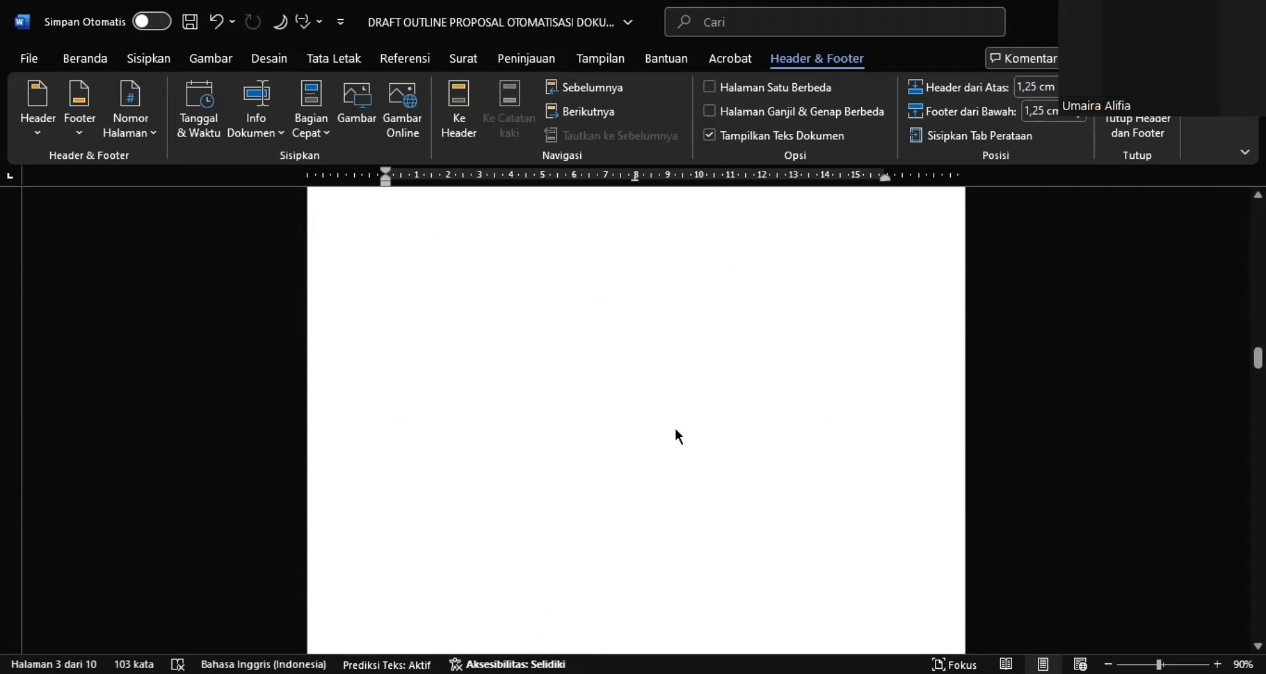
pyautogui.scroll(-5, 677, 430)
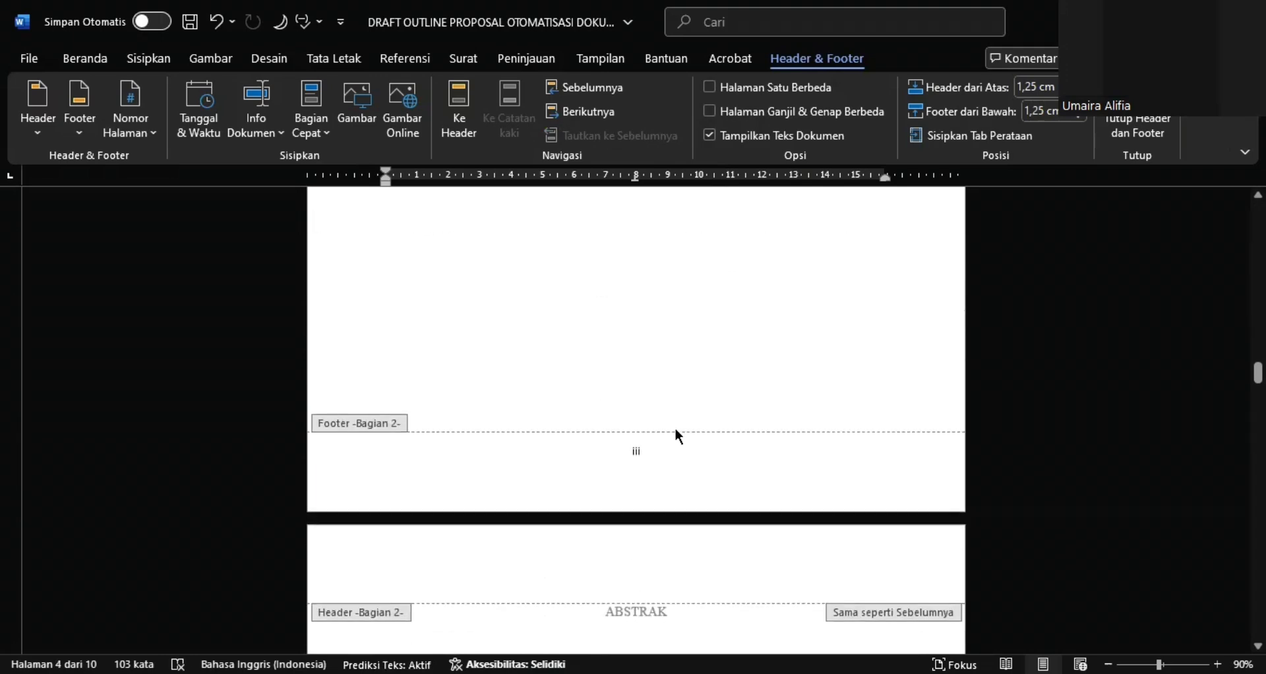
pyautogui.scroll(-5, 678, 437)
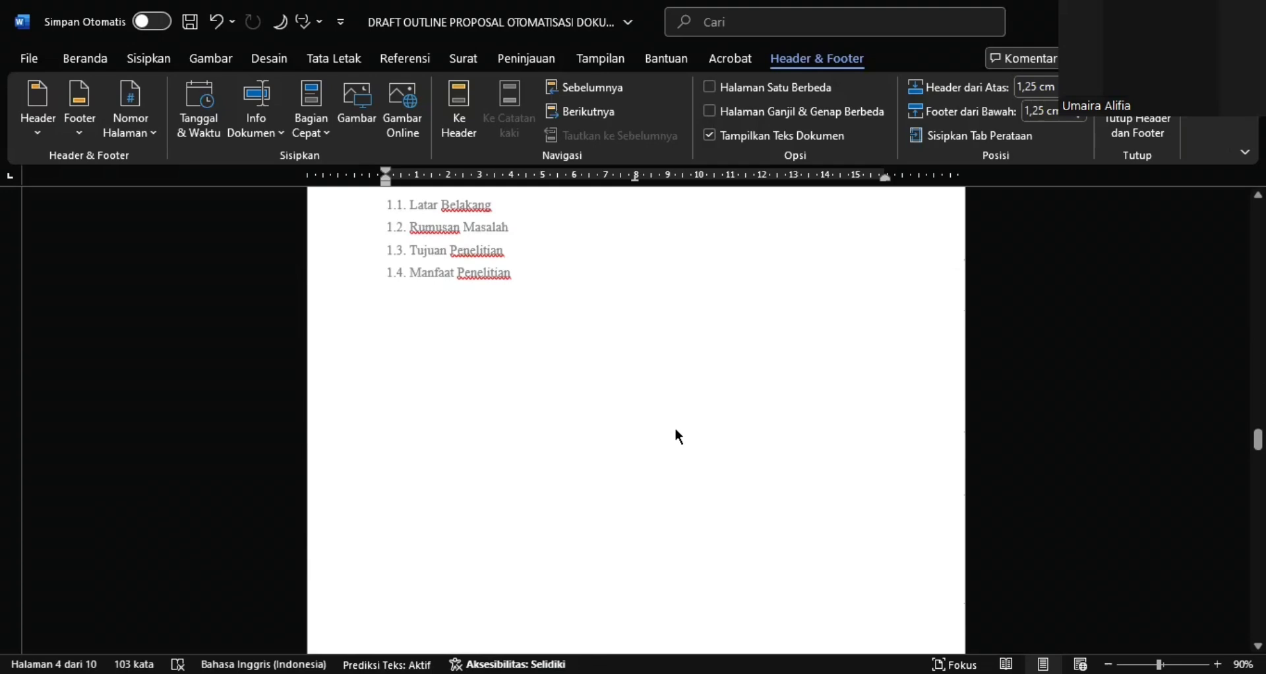
pyautogui.scroll(1, 678, 437)
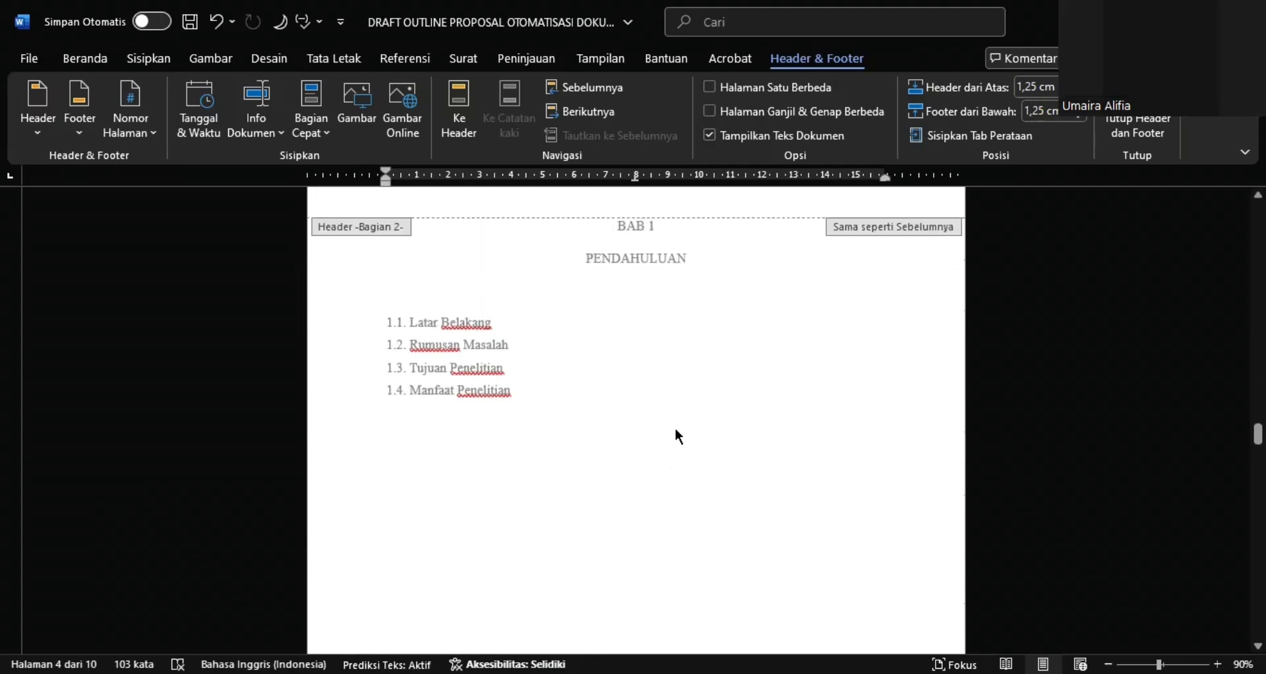
pyautogui.scroll(-8, 675, 427)
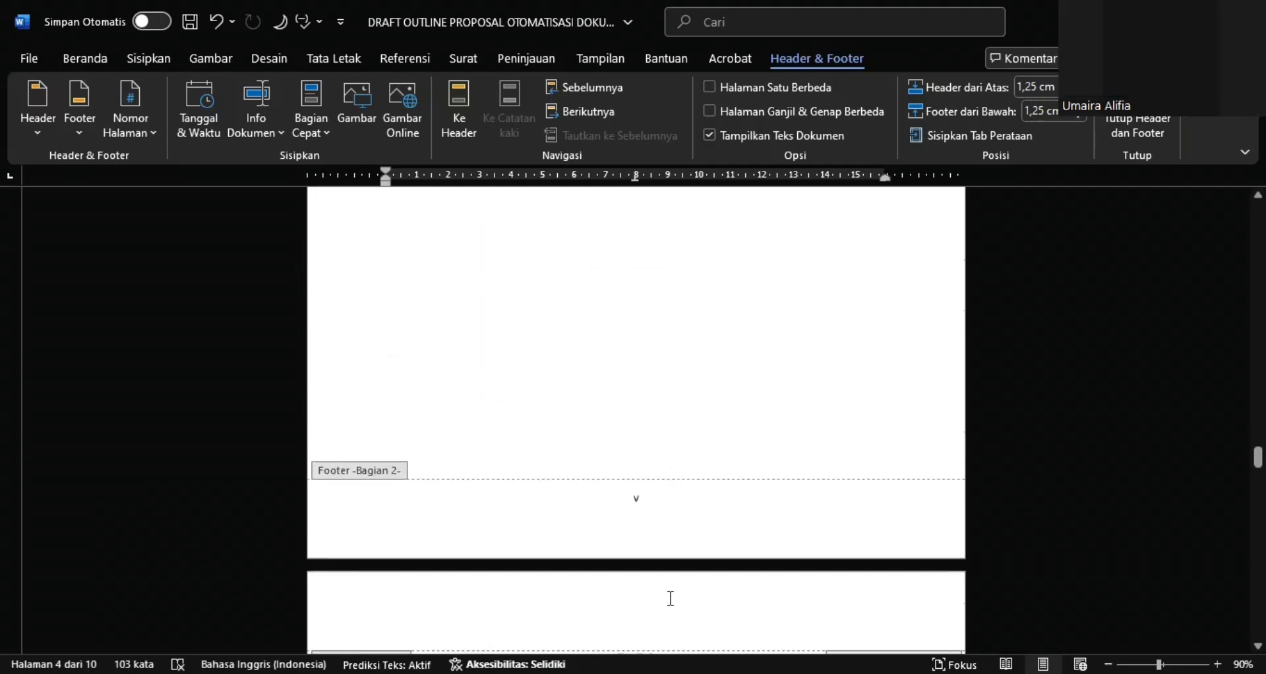
# Insert a next-page section break (Halaman Berikutnya) directly before the BAB 1 heading
pyautogui.scroll(7, 691, 377)
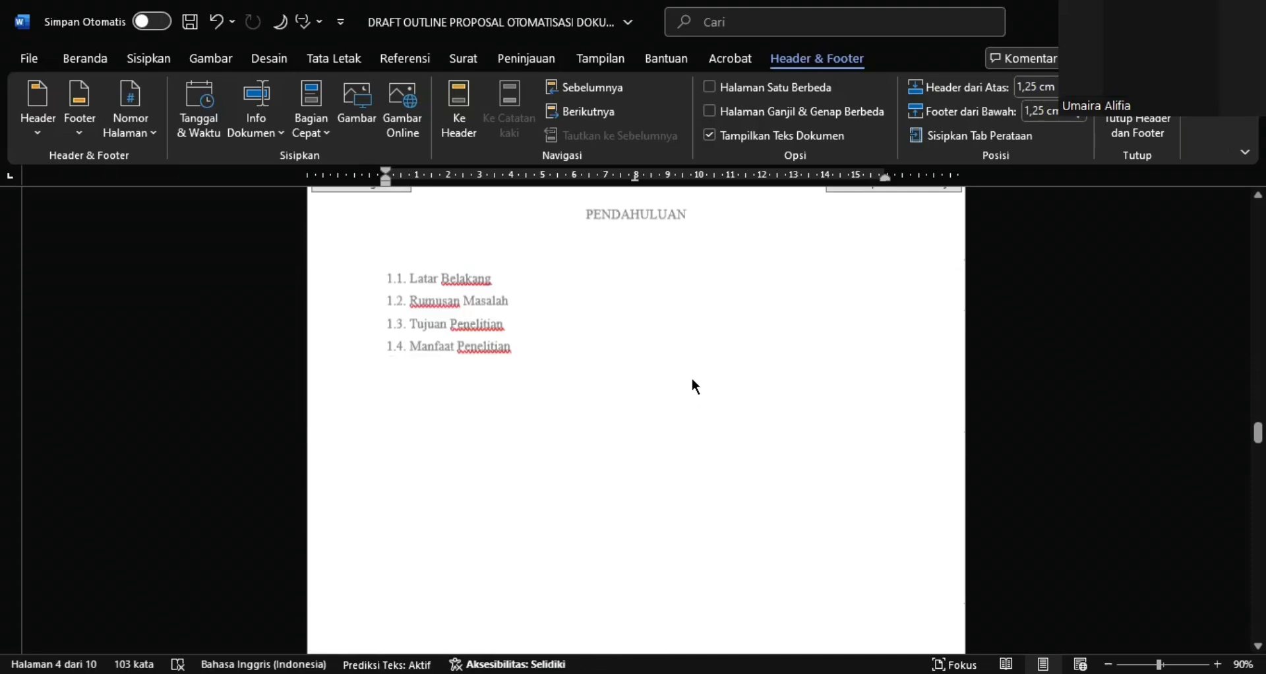
pyautogui.scroll(2, 696, 387)
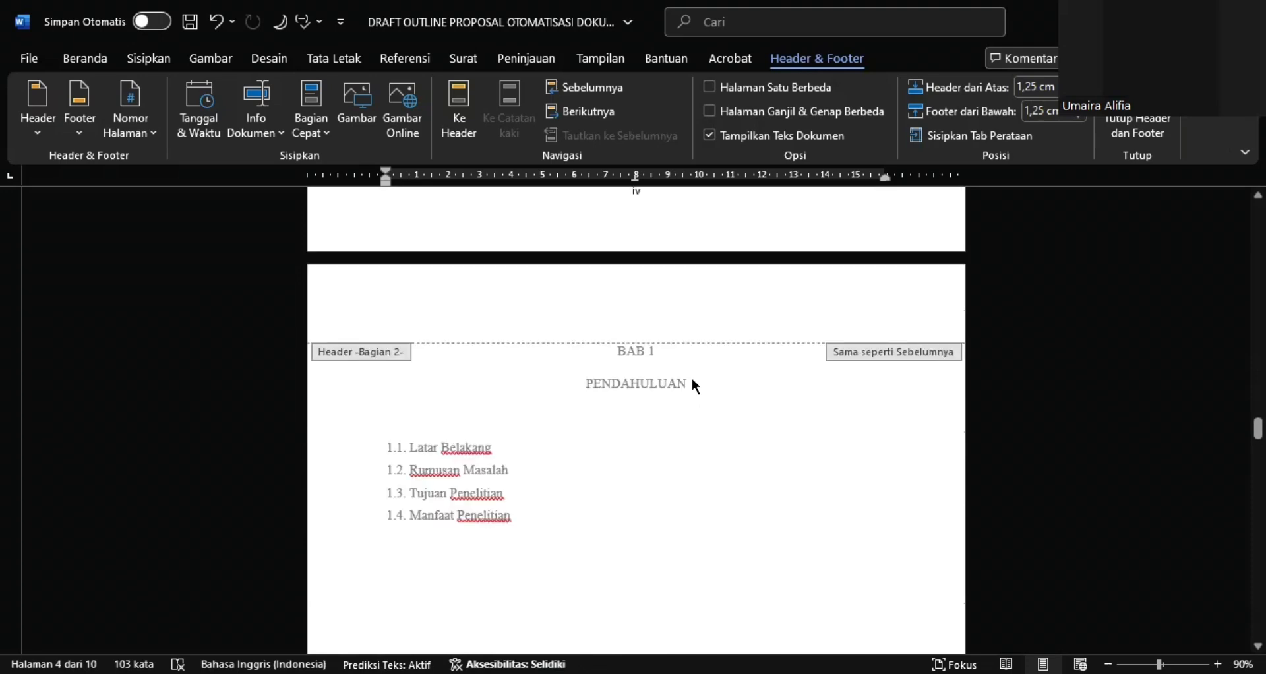
pyautogui.doubleClick(614, 350)
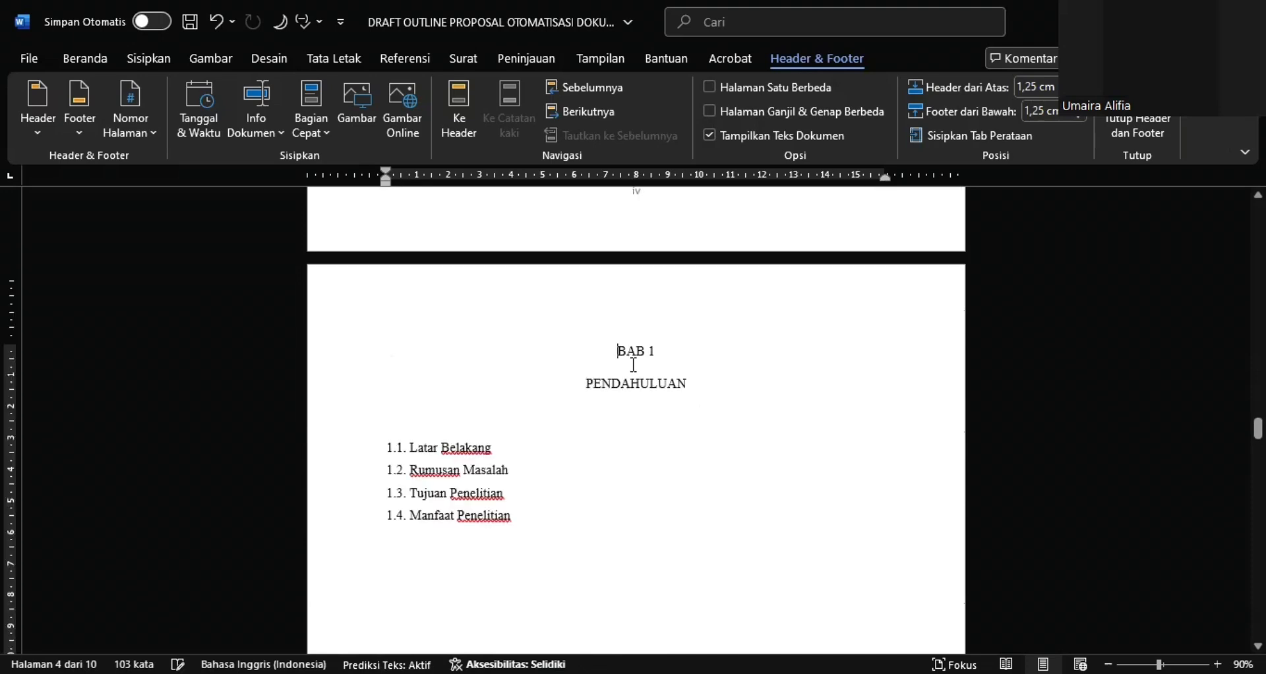
pyautogui.click(335, 60)
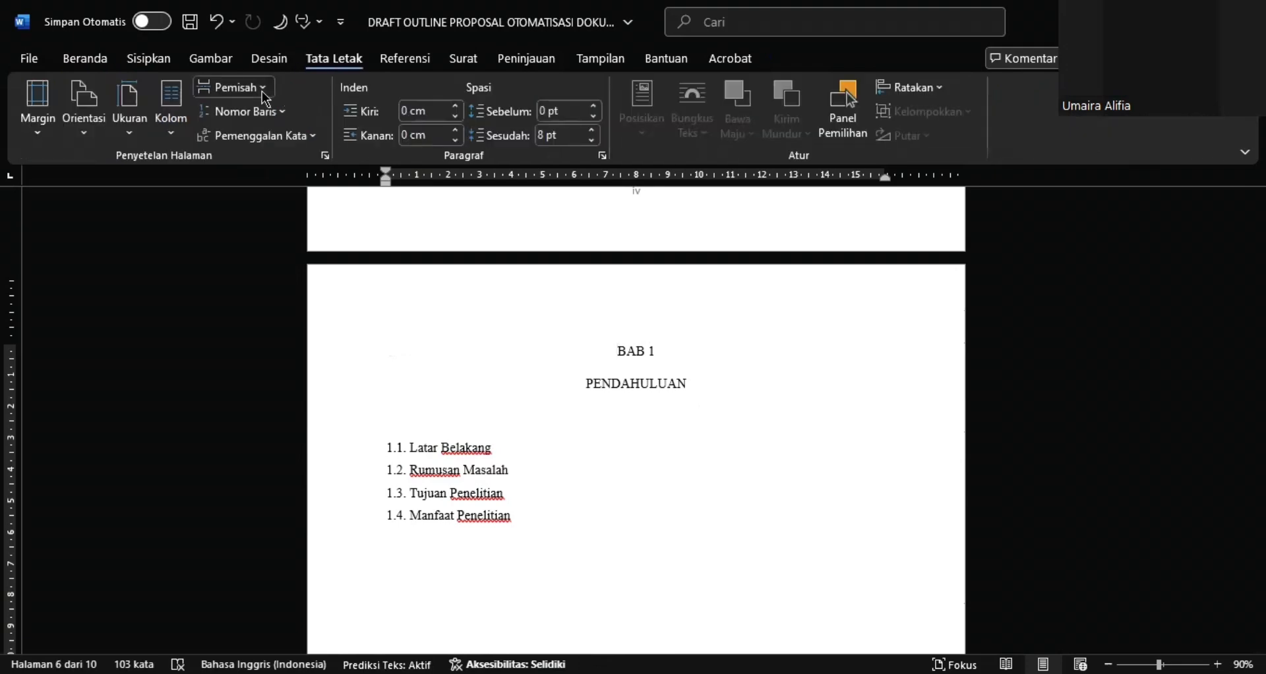
pyautogui.click(263, 92)
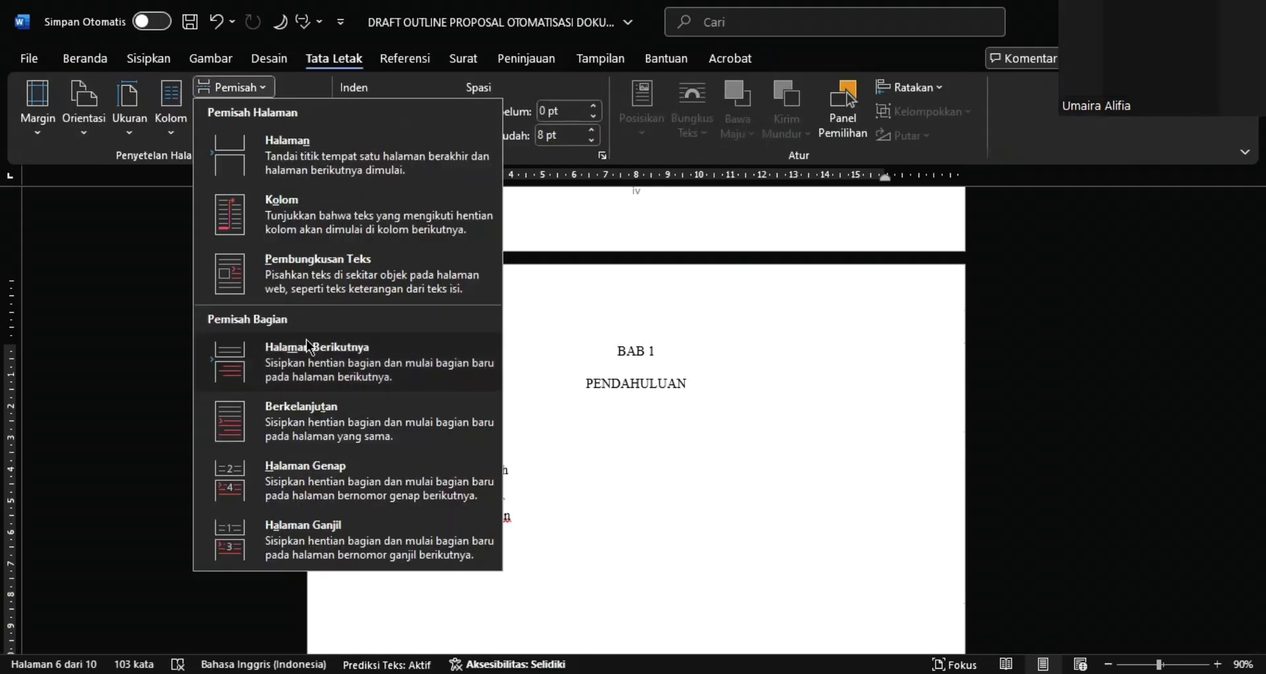
pyautogui.click(300, 348)
# Format the page number in the BAB 1 page's footer as 1, 2, 3, ... with the section's numbering starting at 1
pyautogui.scroll(-5, 684, 417)
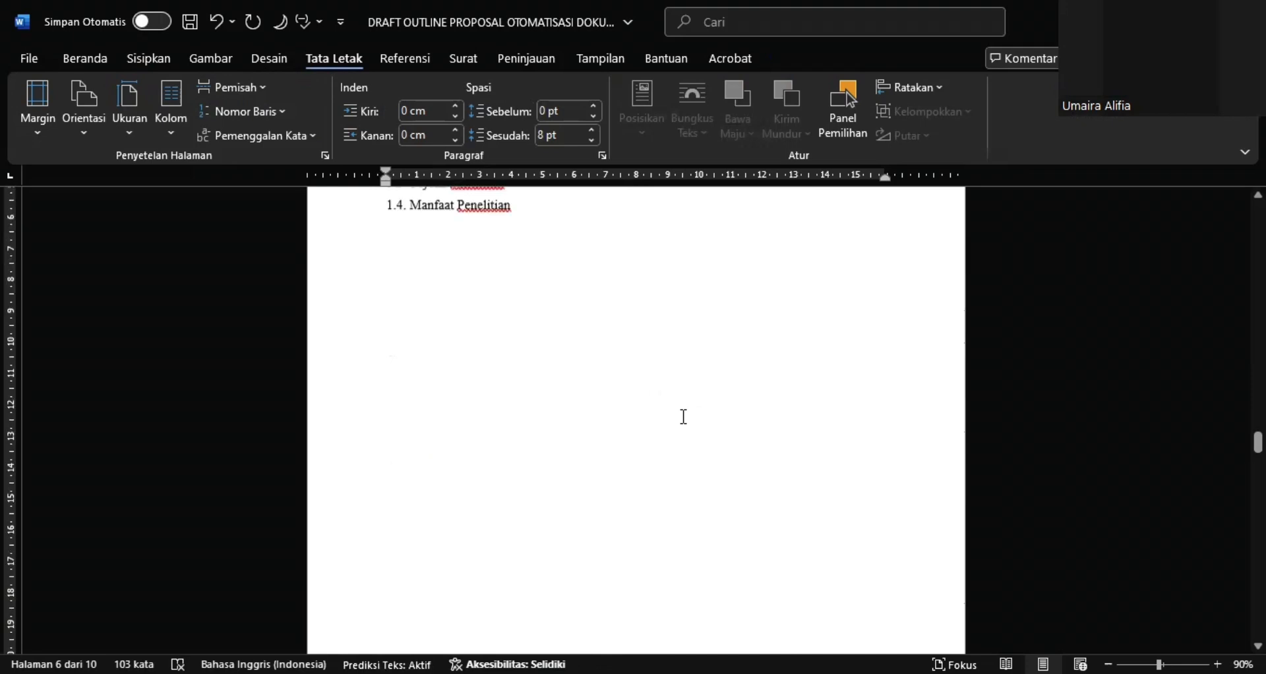
pyautogui.scroll(-5, 683, 416)
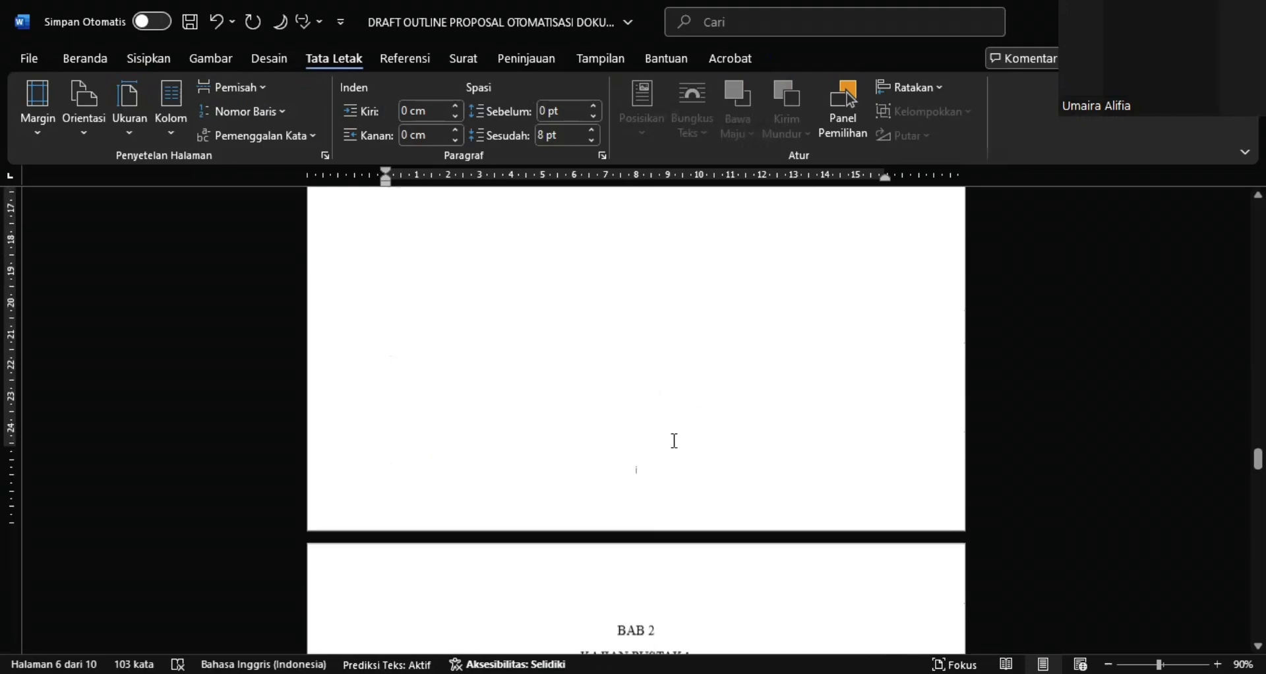
pyautogui.rightClick(639, 466)
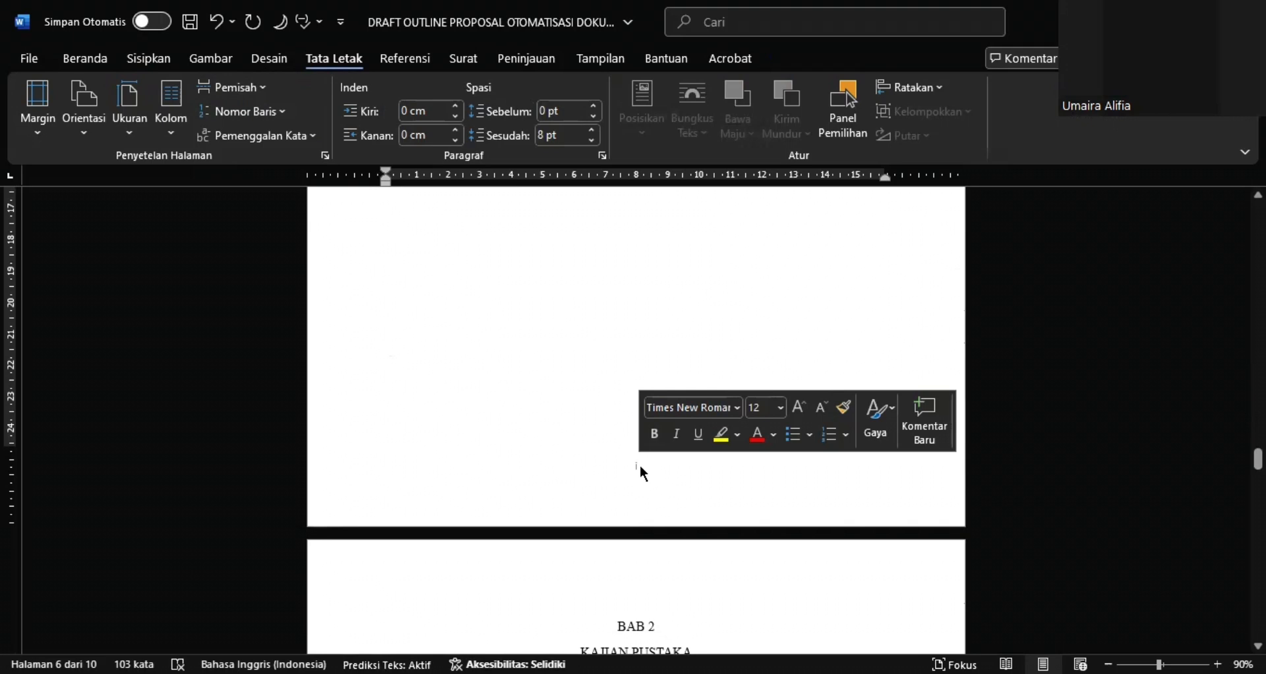
pyautogui.doubleClick(635, 465)
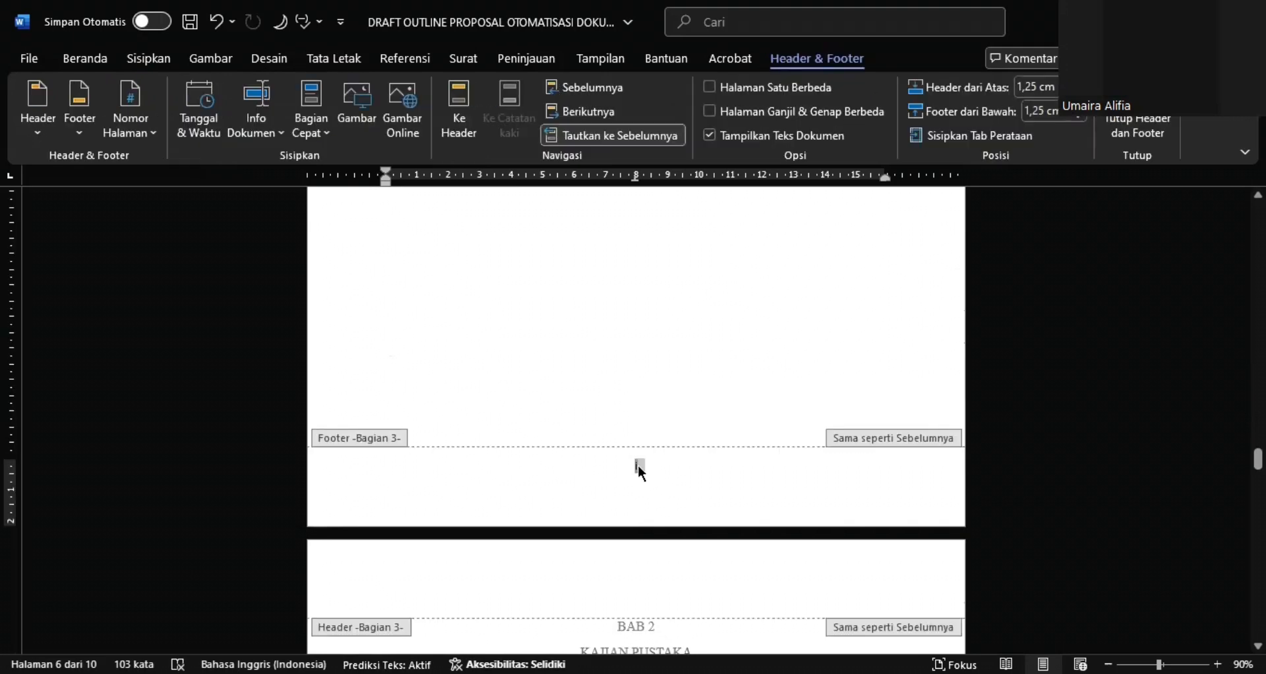
pyautogui.click(140, 127)
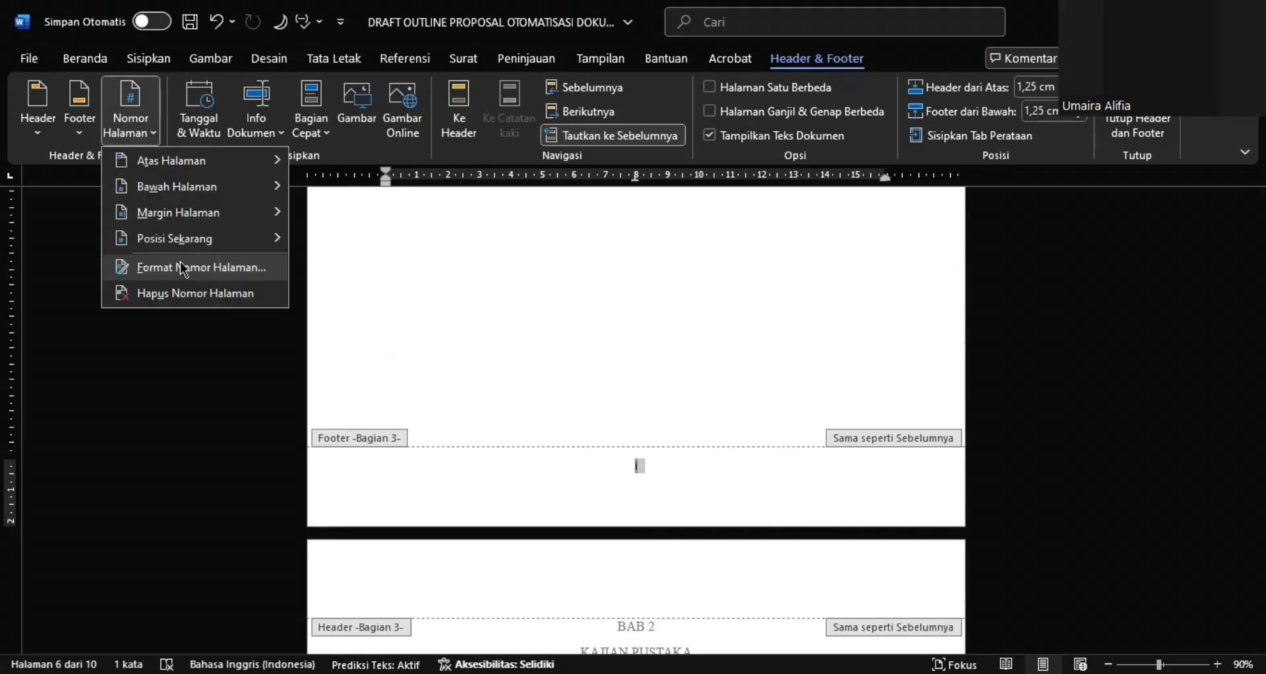
pyautogui.click(184, 269)
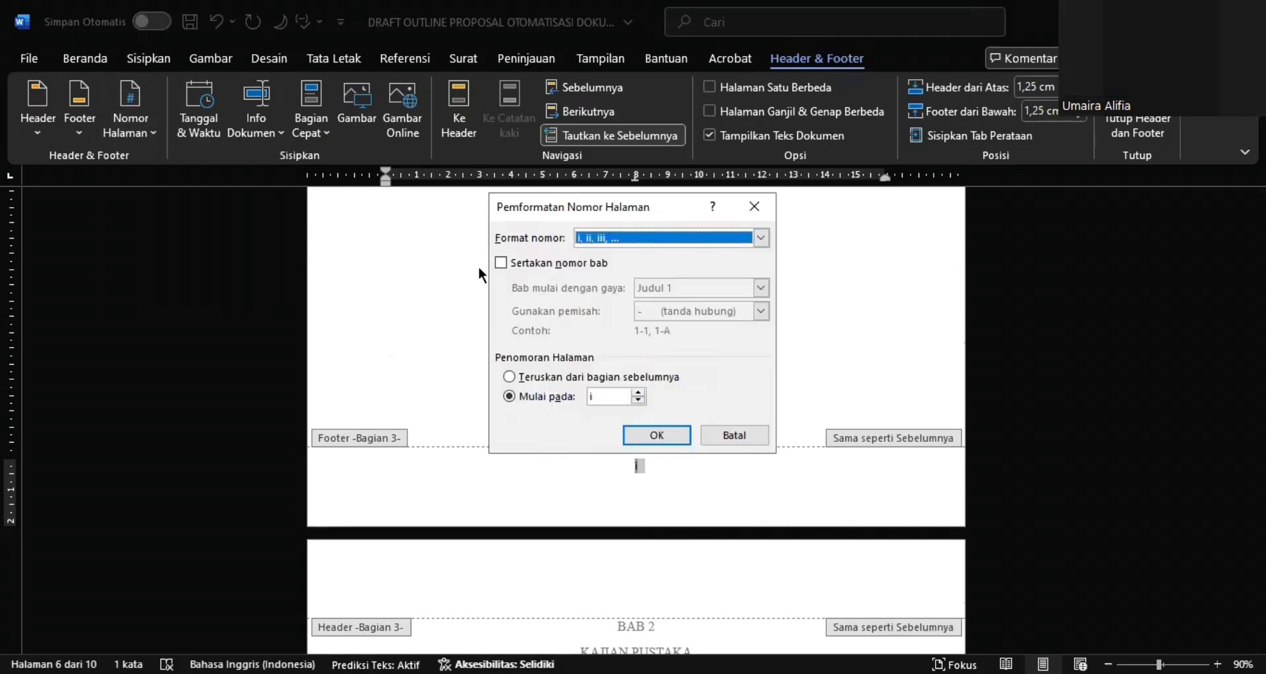
pyautogui.click(717, 238)
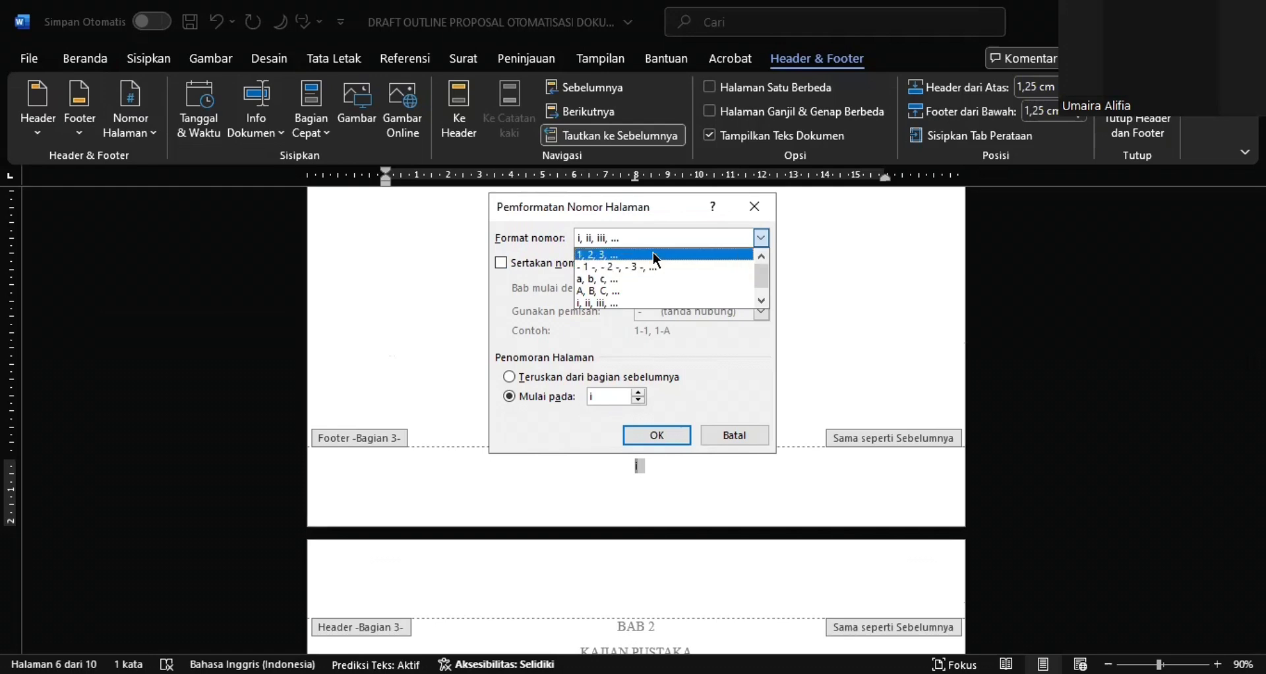
pyautogui.click(656, 255)
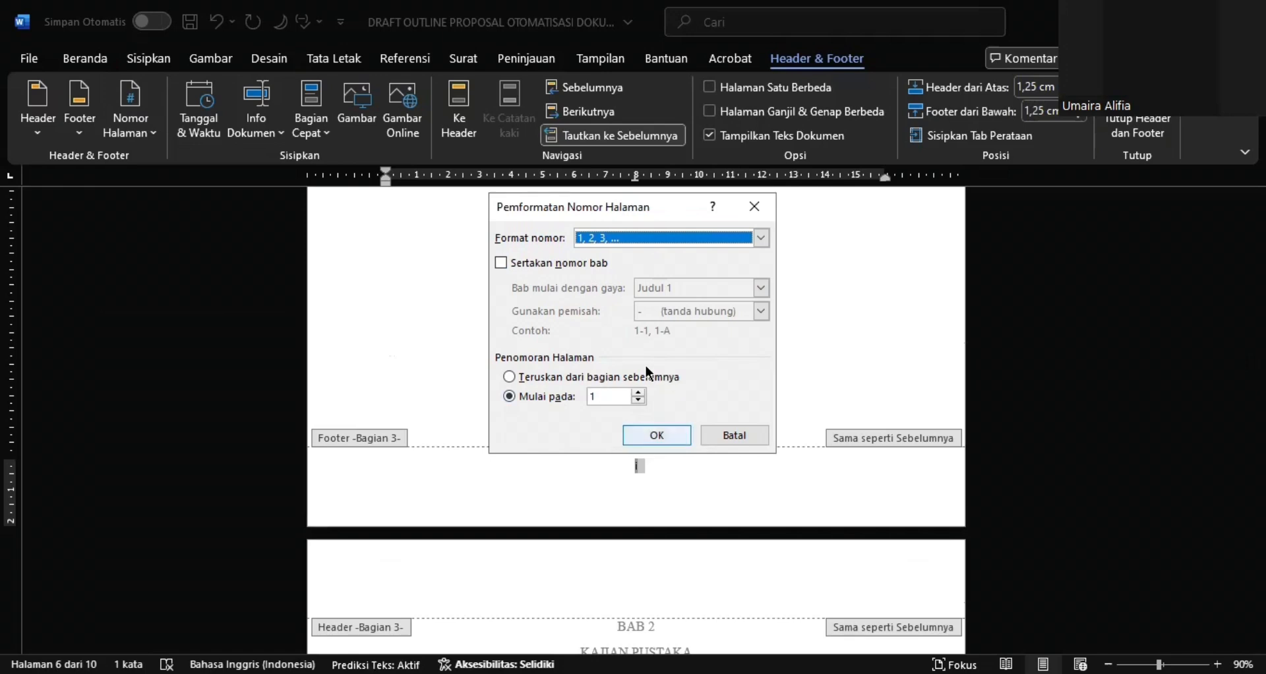
pyautogui.click(647, 441)
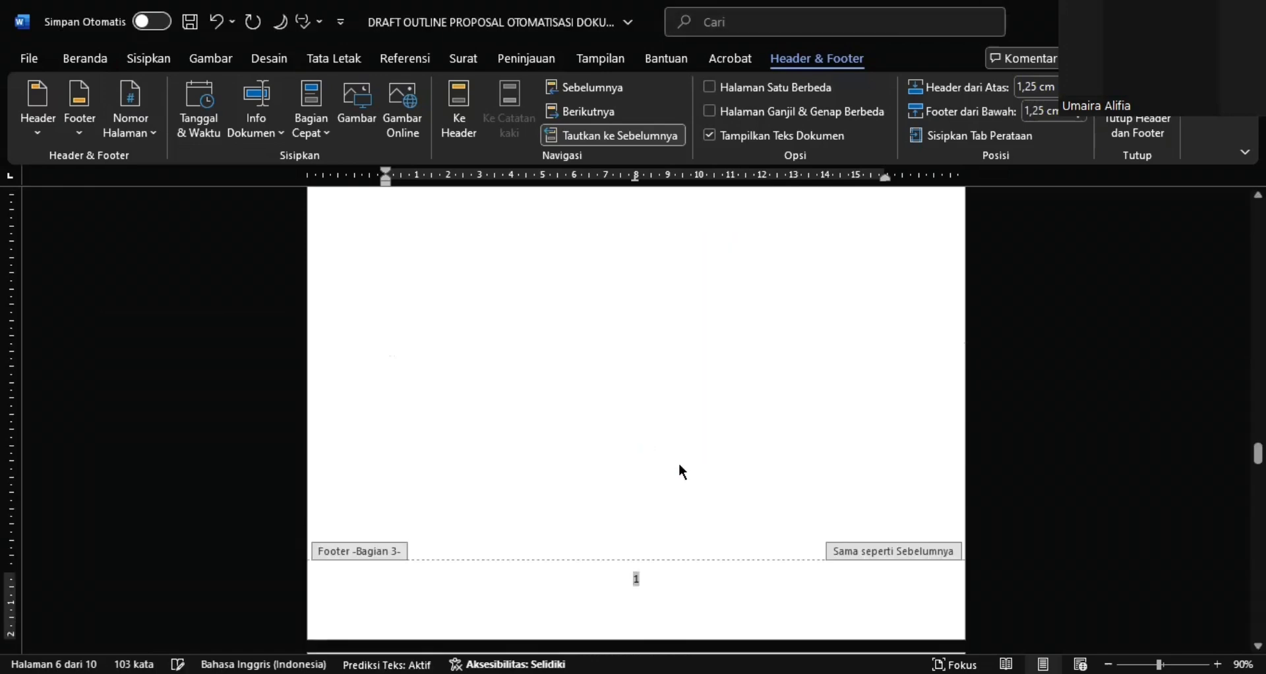
# Unlink the section 3 footer from the previous section's footer
pyautogui.scroll(-10, 679, 463)
pyautogui.scroll(-3, 683, 471)
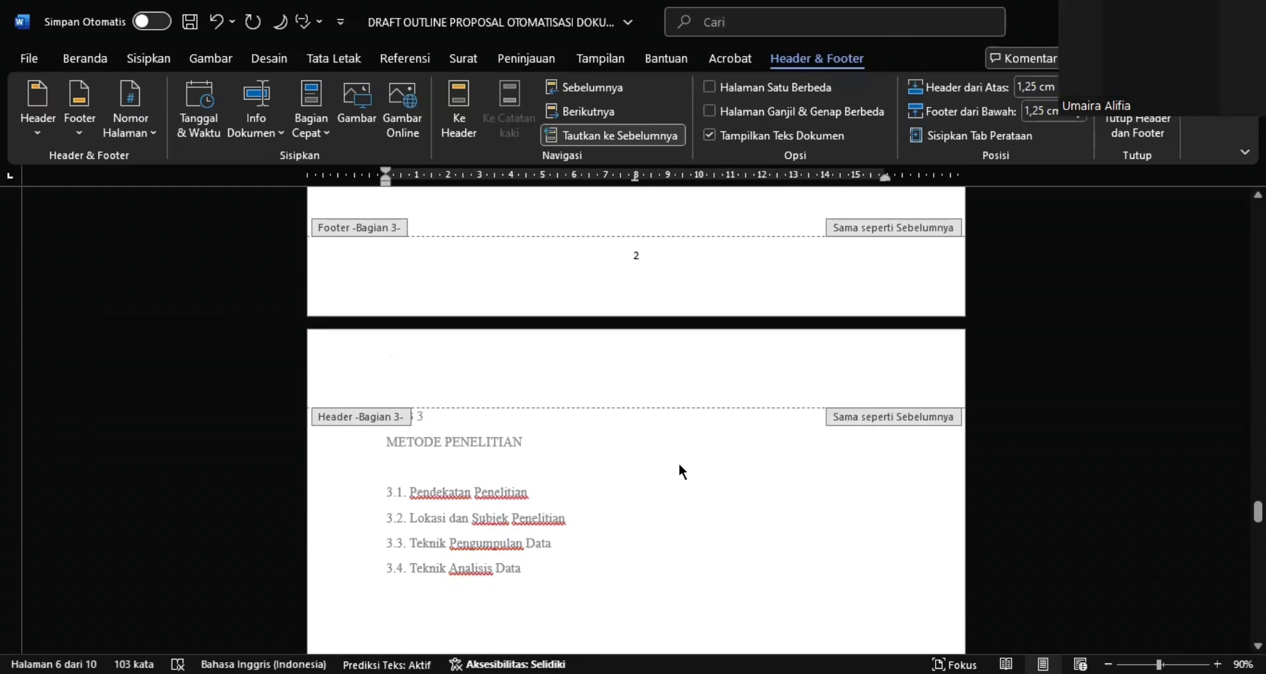
pyautogui.scroll(10, 683, 471)
pyautogui.scroll(4, 679, 471)
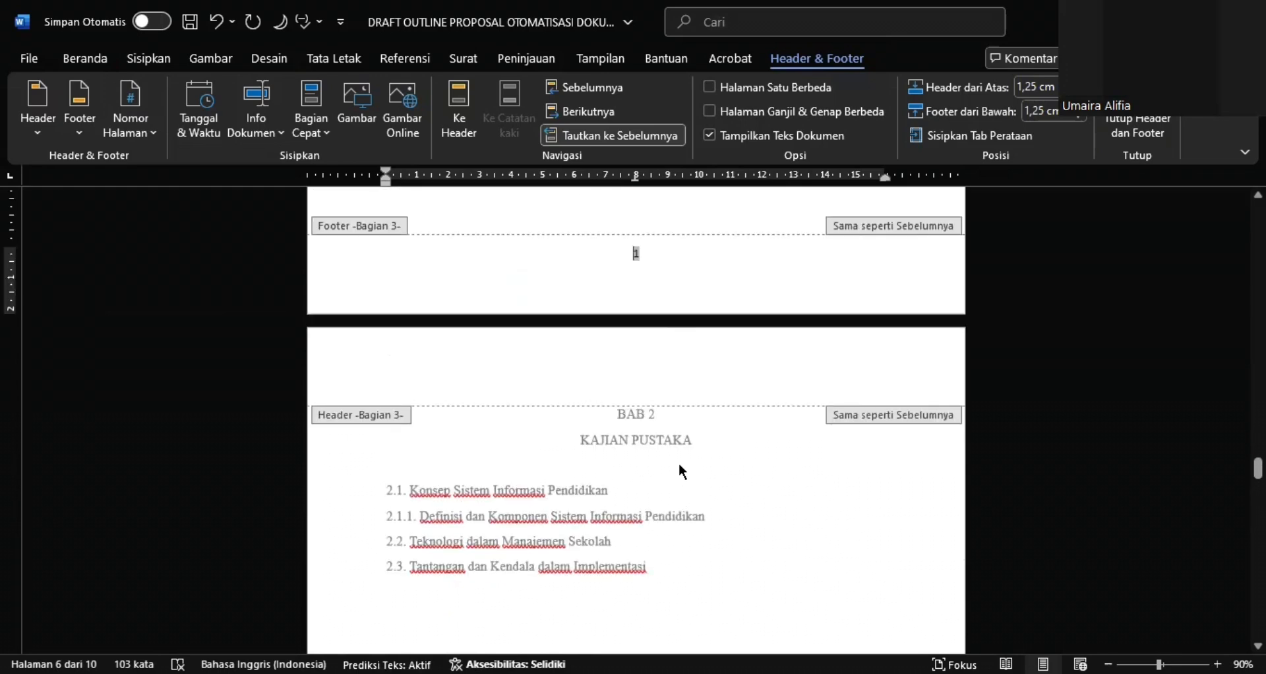
pyautogui.click(623, 138)
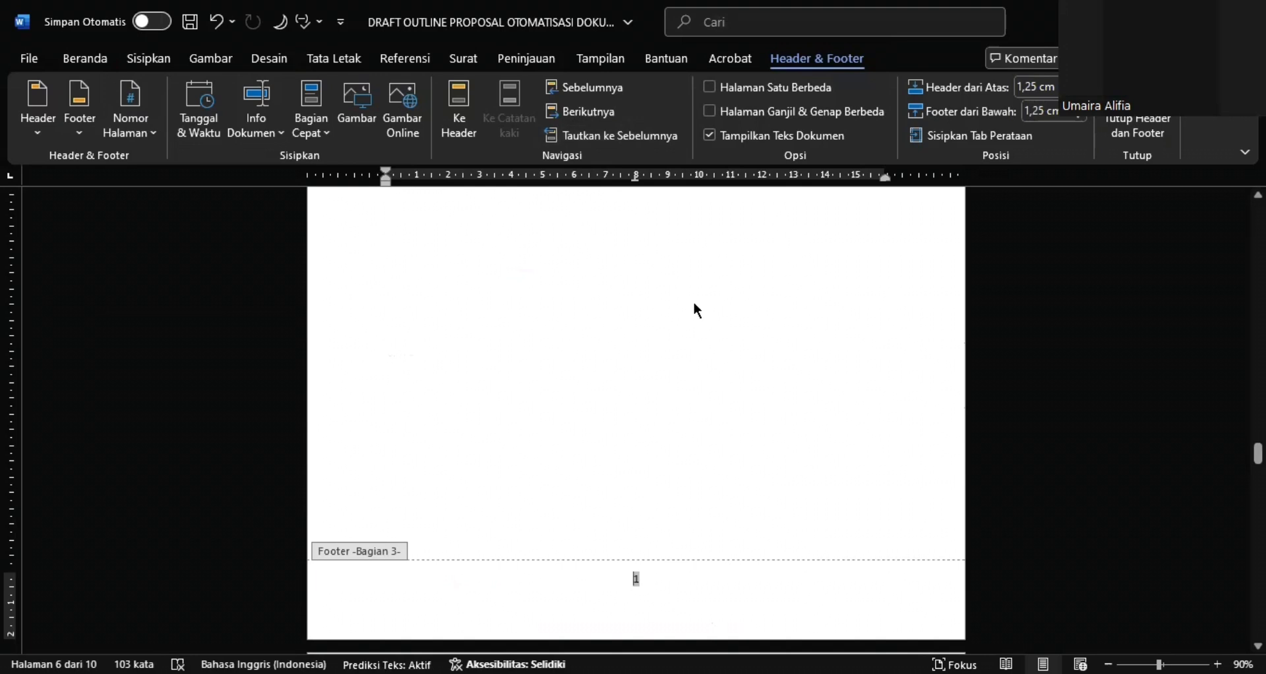
pyautogui.scroll(-2, 696, 310)
pyautogui.scroll(-2, 694, 301)
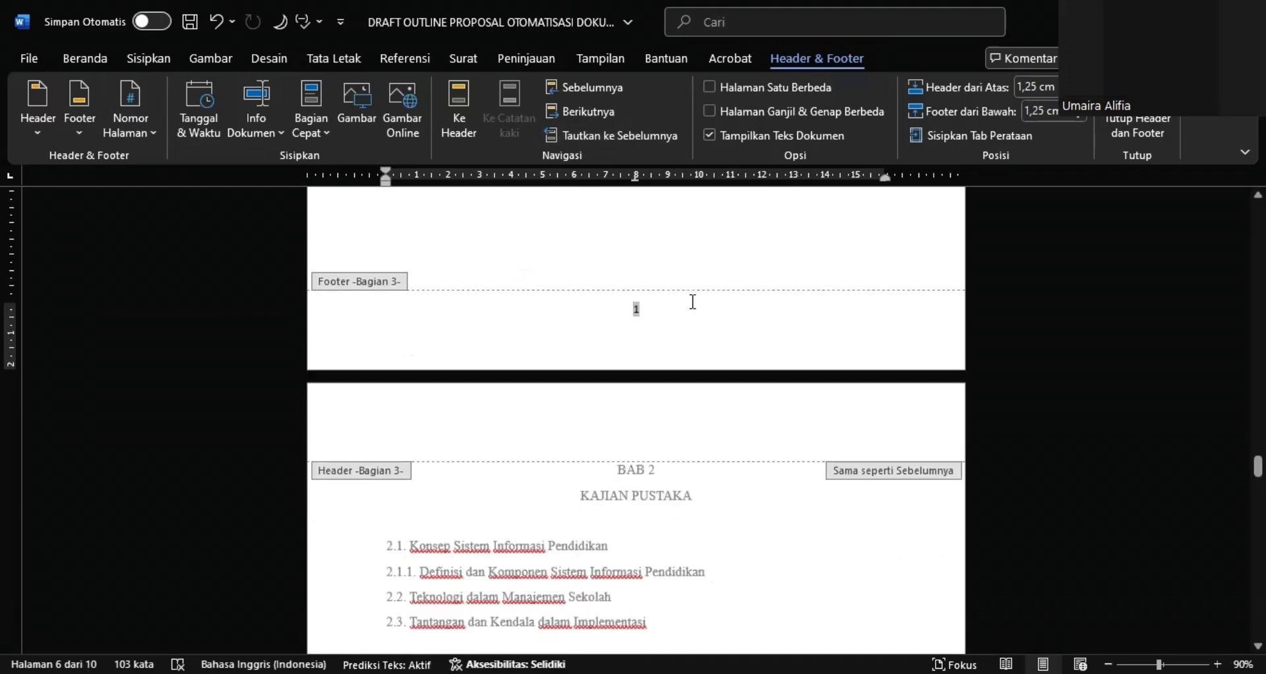
pyautogui.scroll(-2, 693, 301)
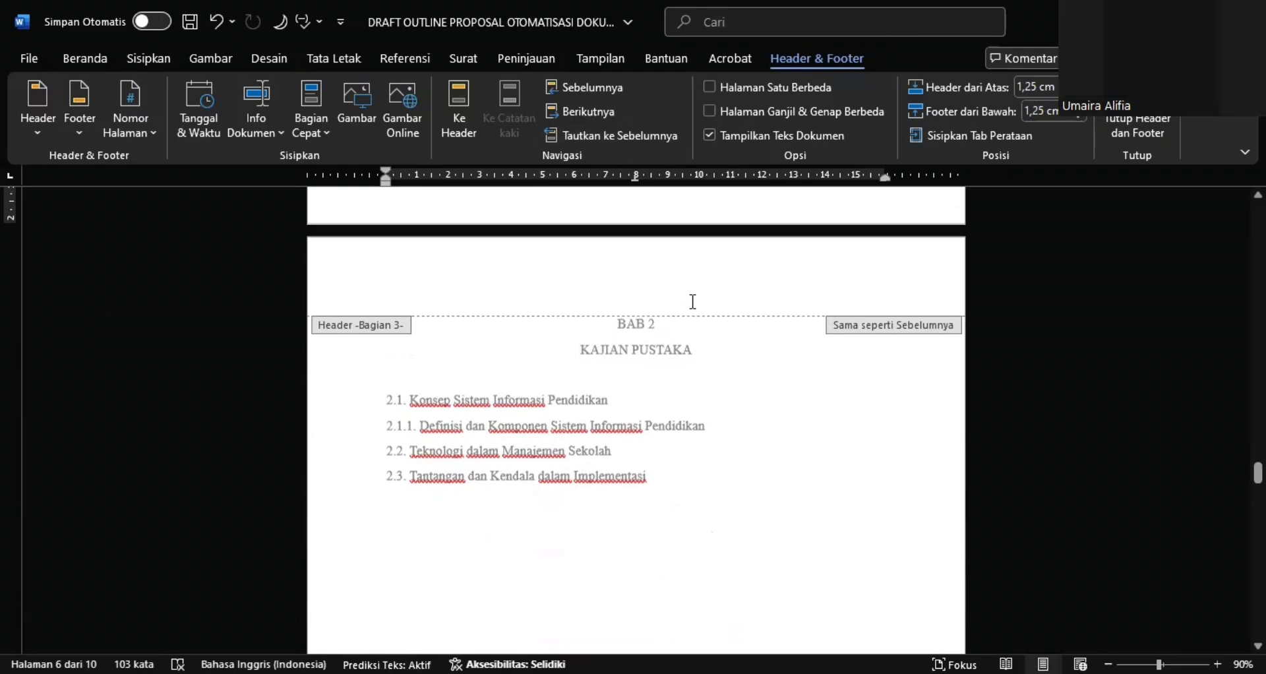
pyautogui.scroll(2, 695, 305)
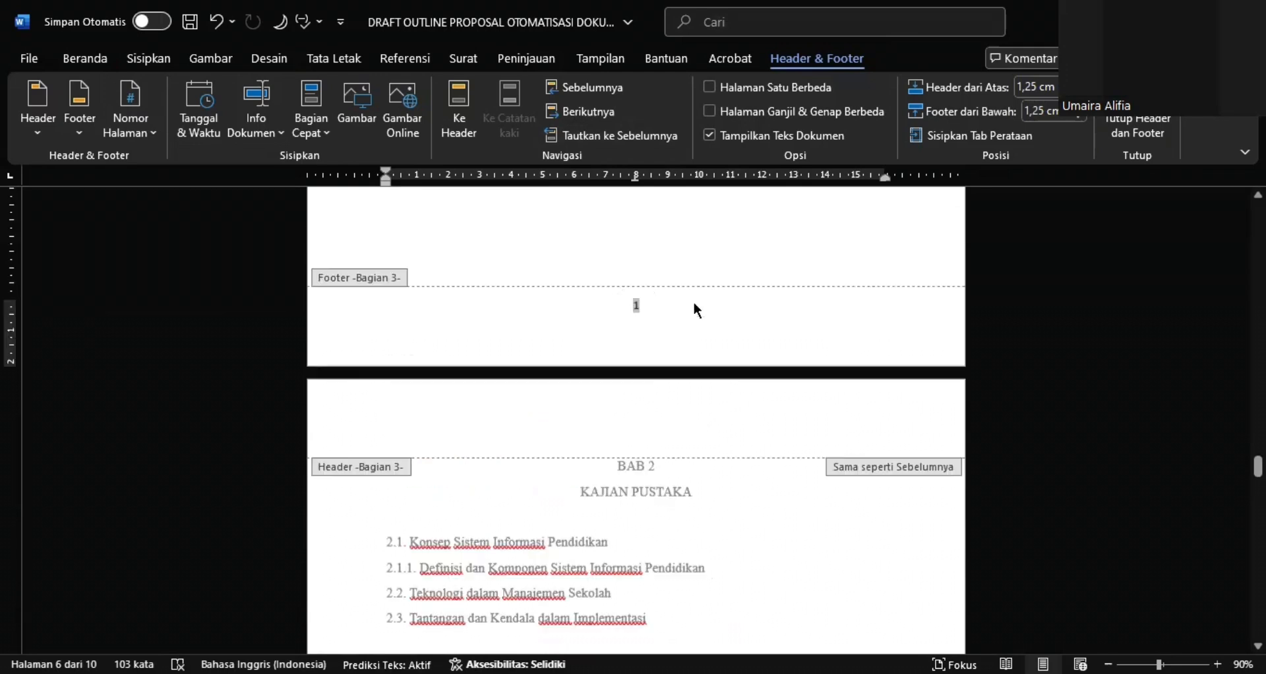
# Insert a next-page section break (Halaman Berikutnya) directly before the DAFTAR PUSTAKA heading
pyautogui.scroll(-9, 694, 306)
pyautogui.scroll(-1, 697, 310)
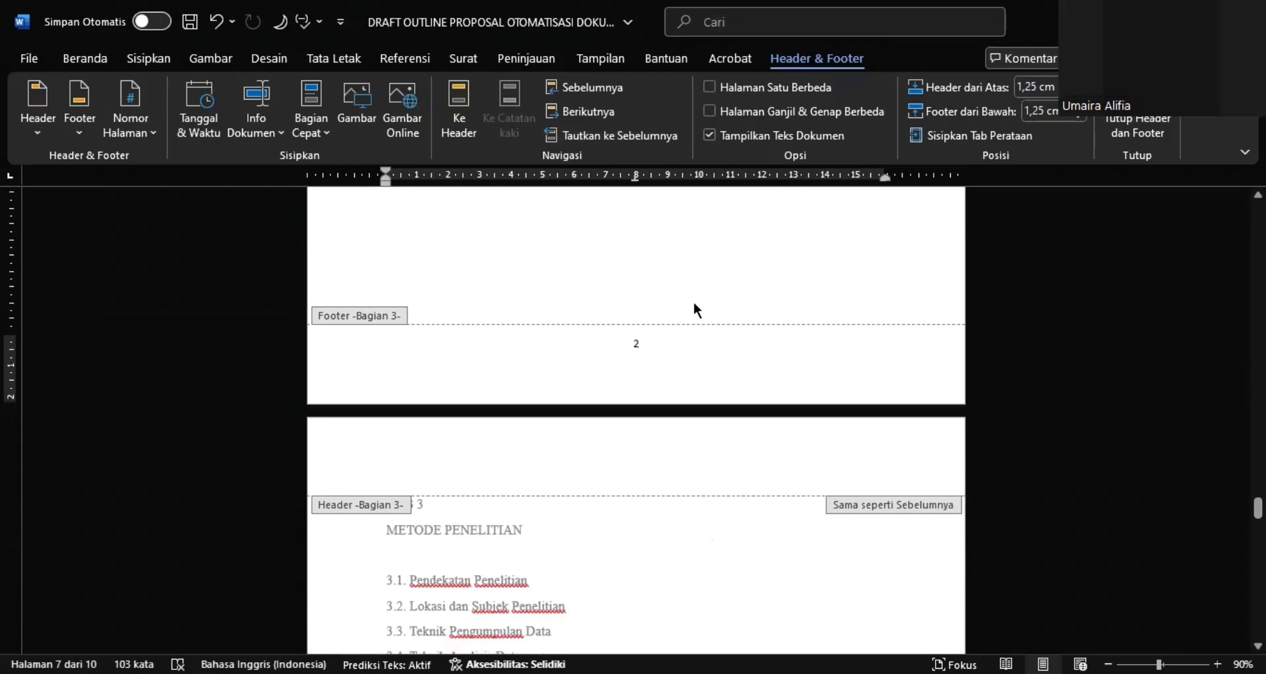
pyautogui.scroll(-5, 697, 310)
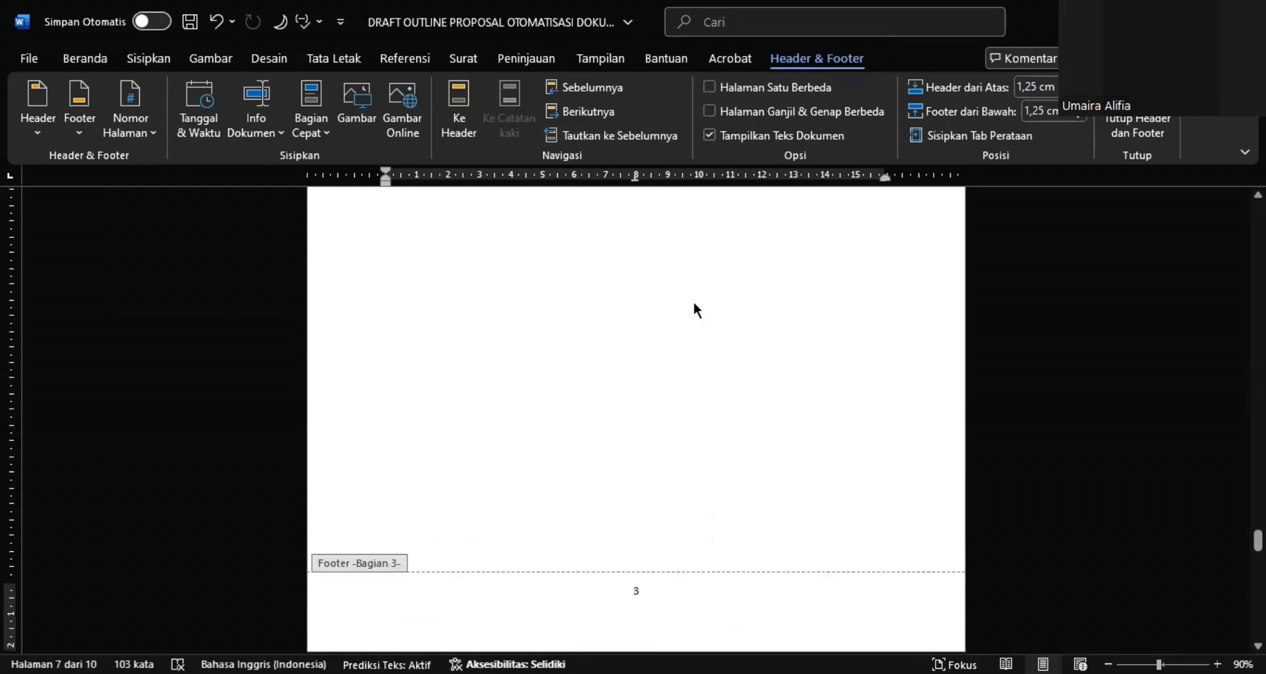
pyautogui.scroll(-5, 697, 310)
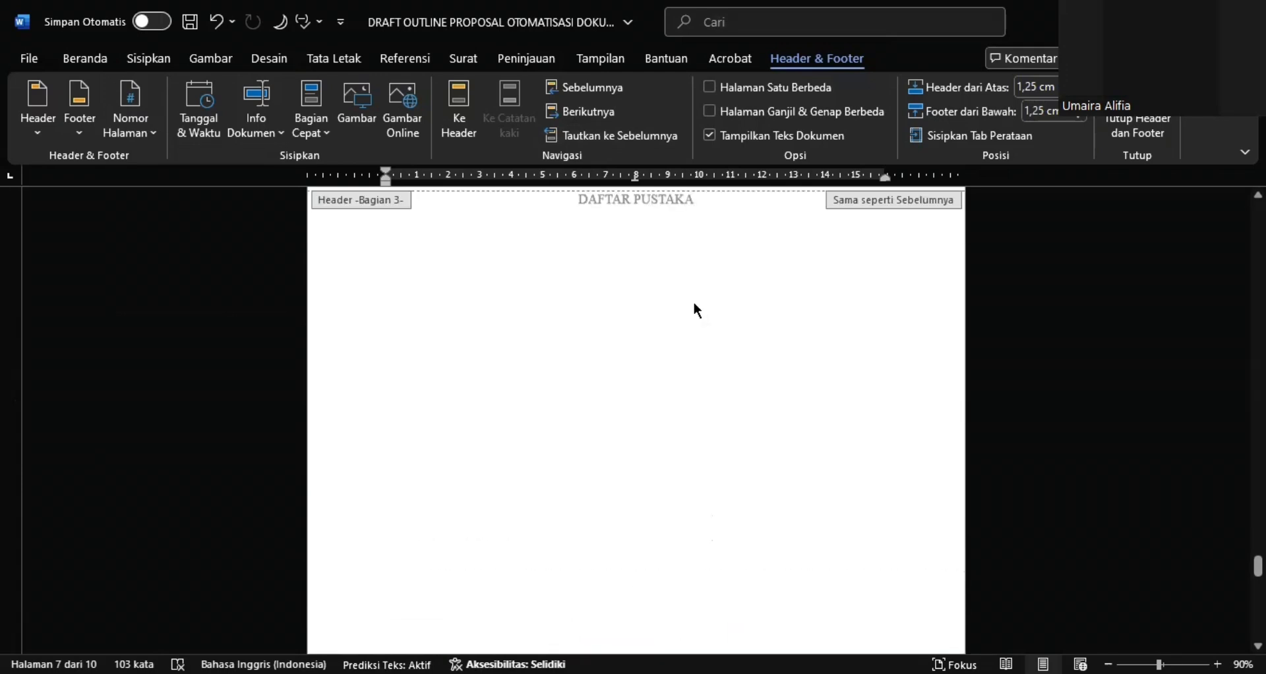
pyautogui.scroll(-5, 697, 310)
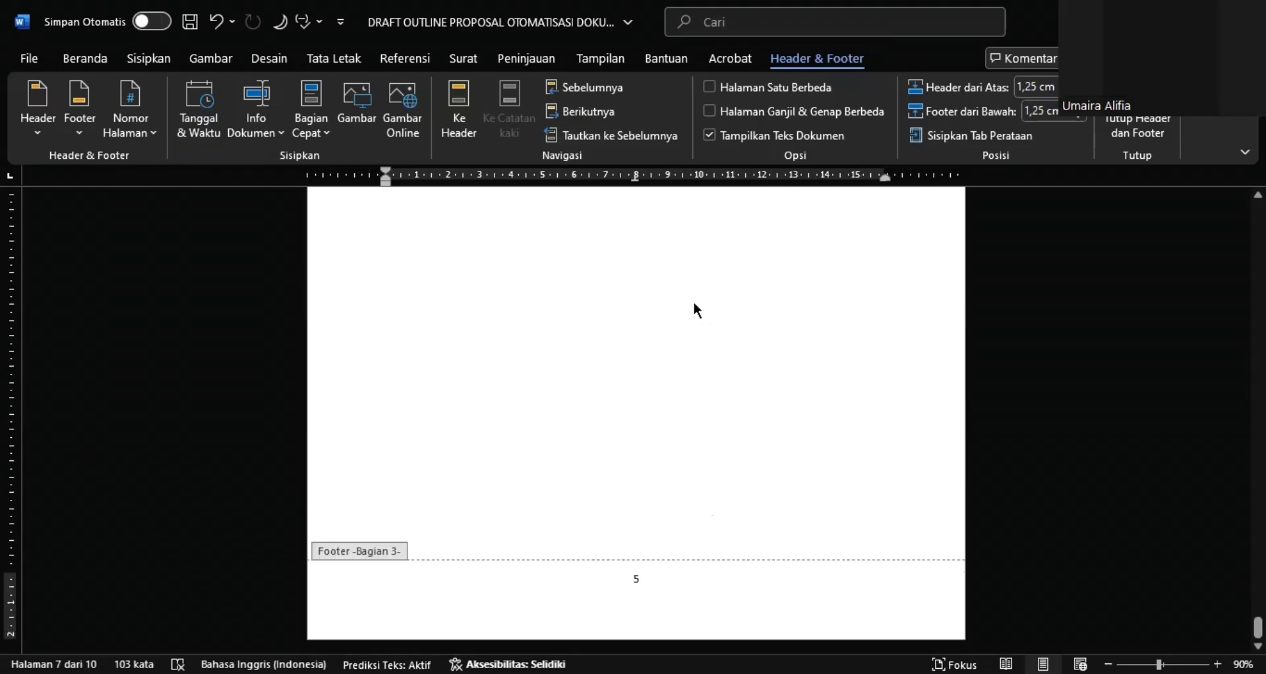
pyautogui.scroll(-5, 697, 310)
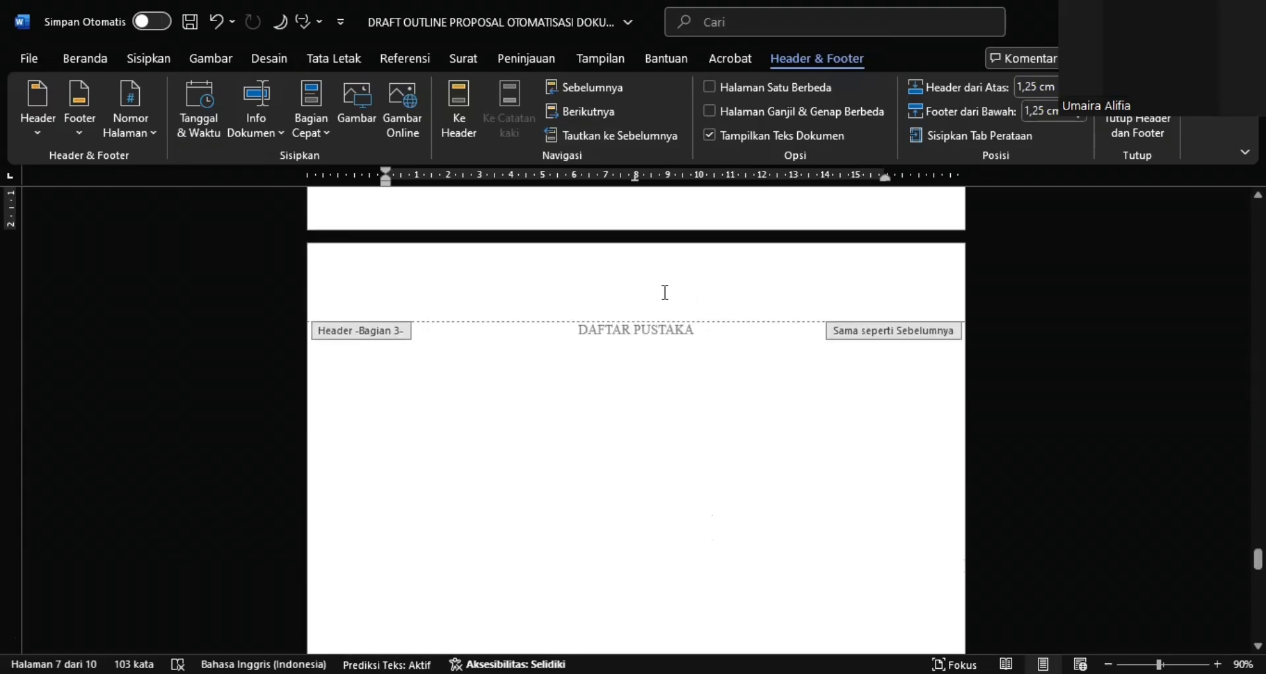
pyautogui.doubleClick(576, 328)
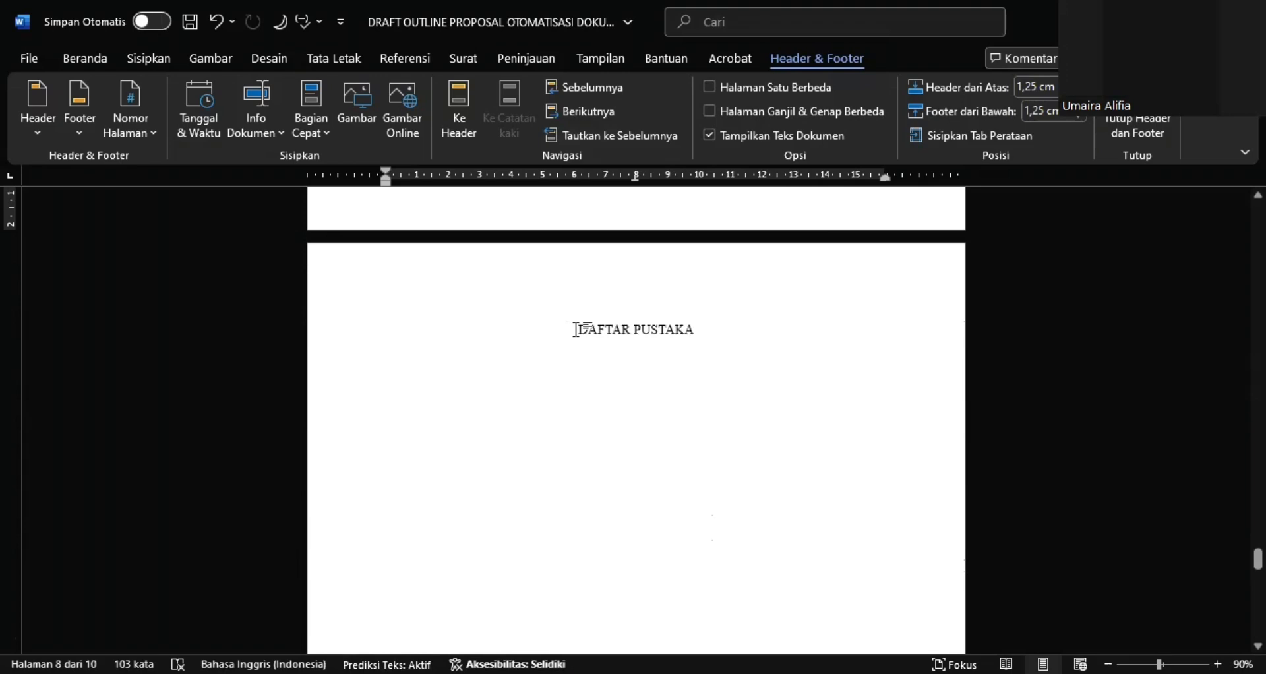
pyautogui.click(345, 64)
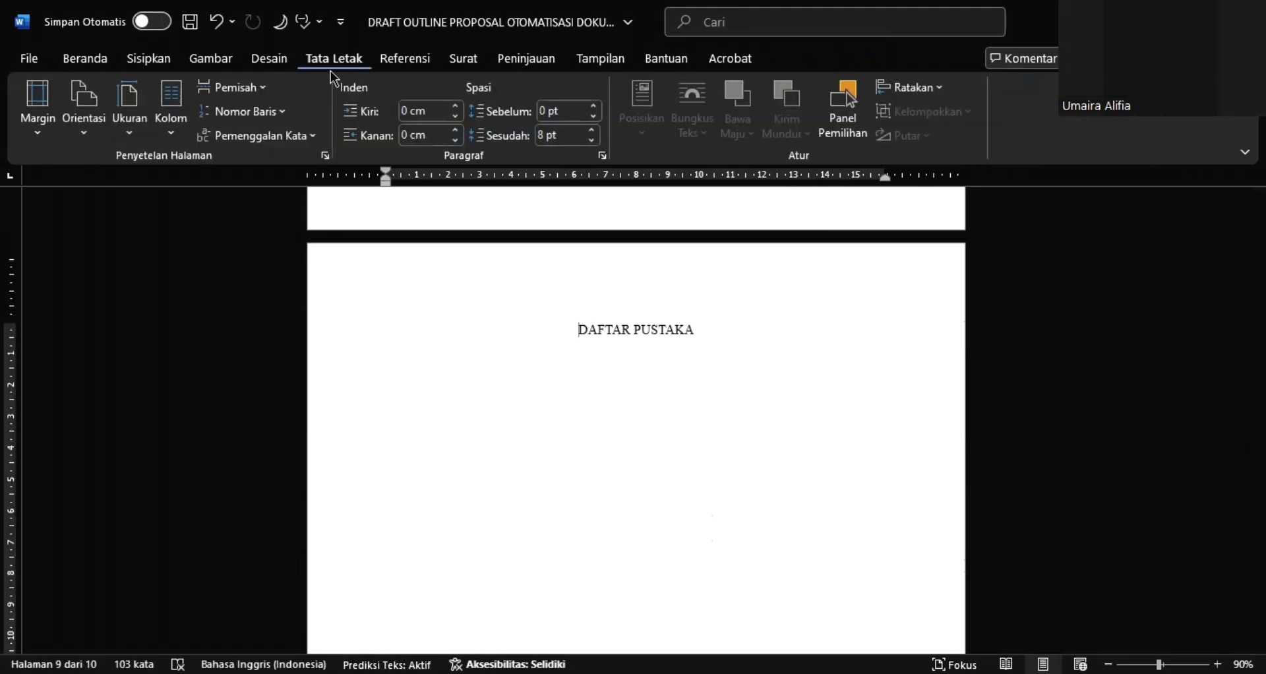
pyautogui.click(269, 87)
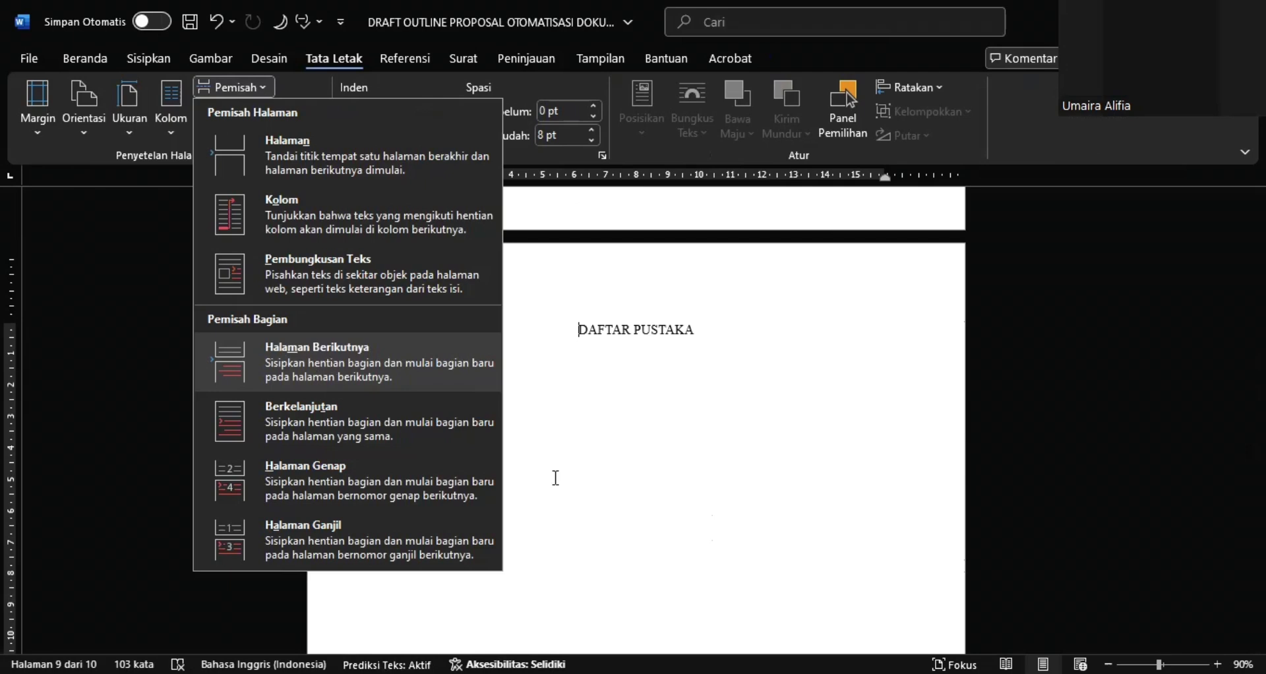
# Format the page number in the DAFTAR PUSTAKA page's footer as i, ii, iii, ... starting at v, and unlink that footer from the previous section
pyautogui.scroll(-5, 556, 477)
pyautogui.scroll(-4, 636, 383)
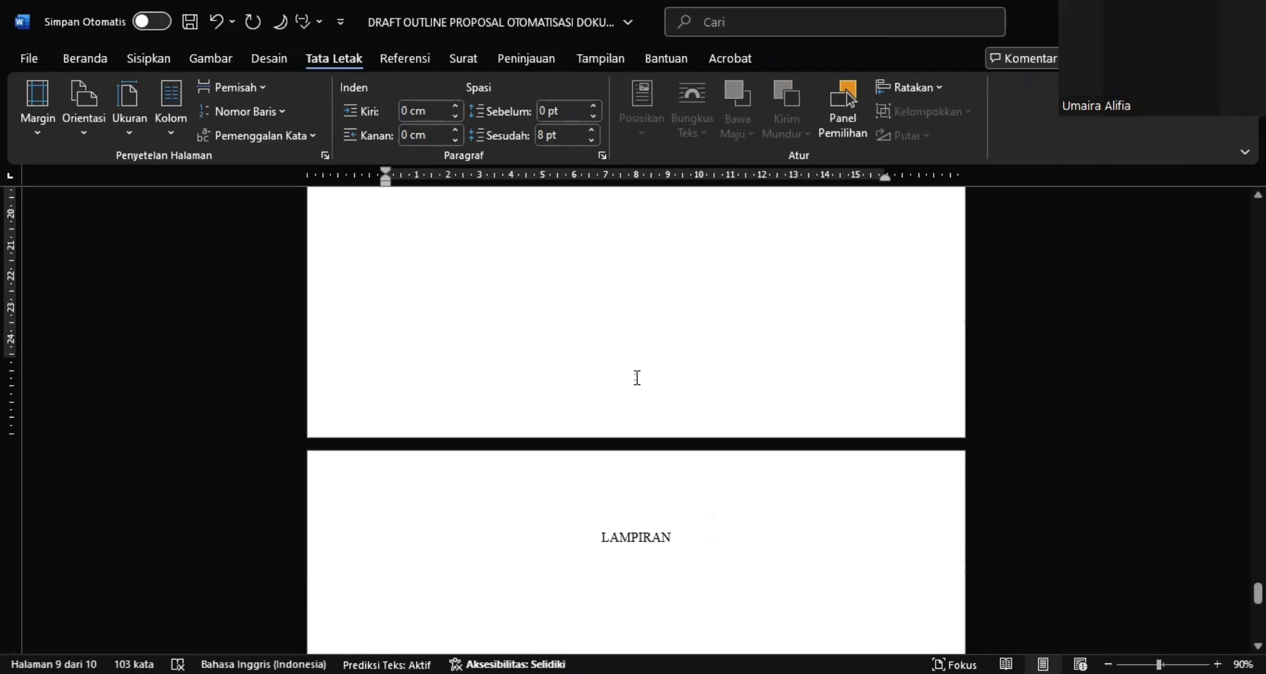
pyautogui.doubleClick(637, 378)
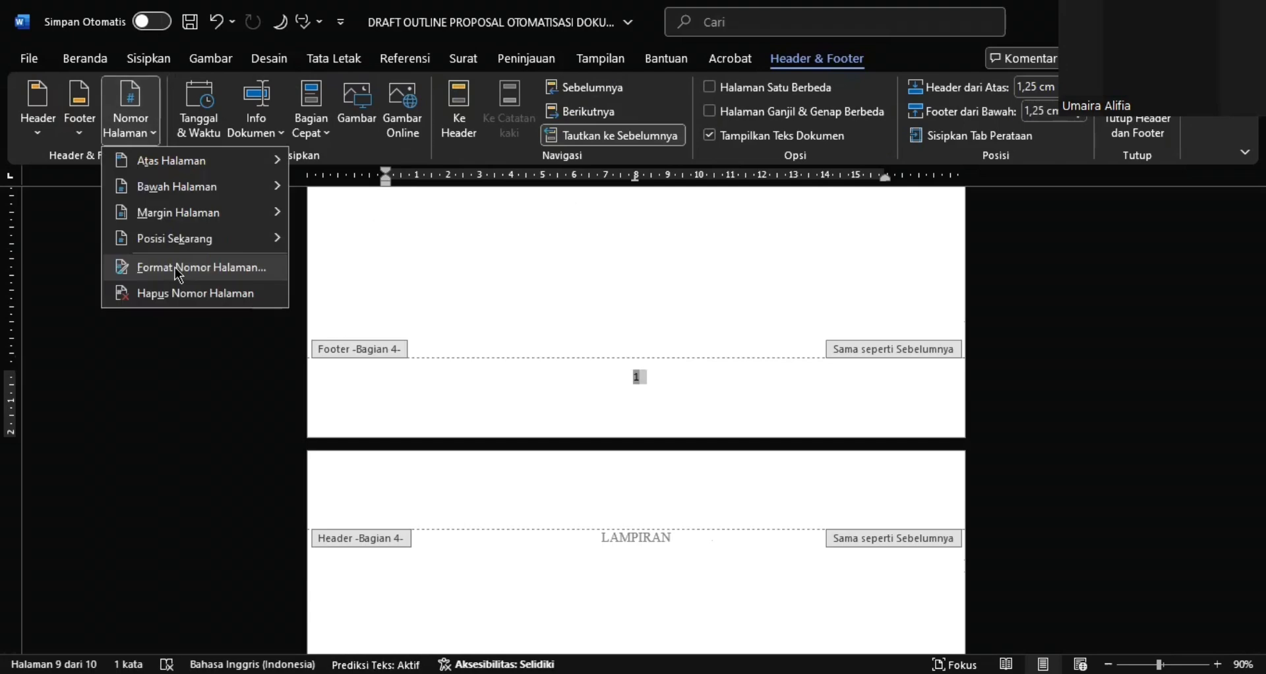
pyautogui.click(178, 273)
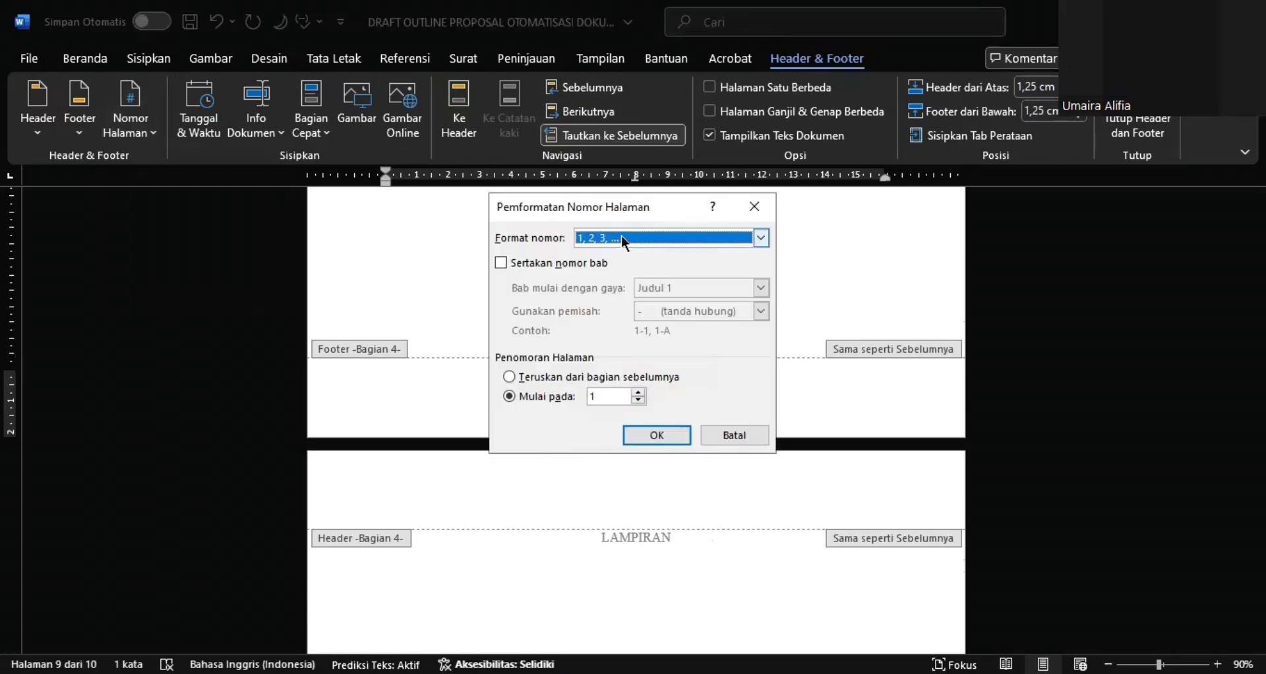
pyautogui.click(623, 239)
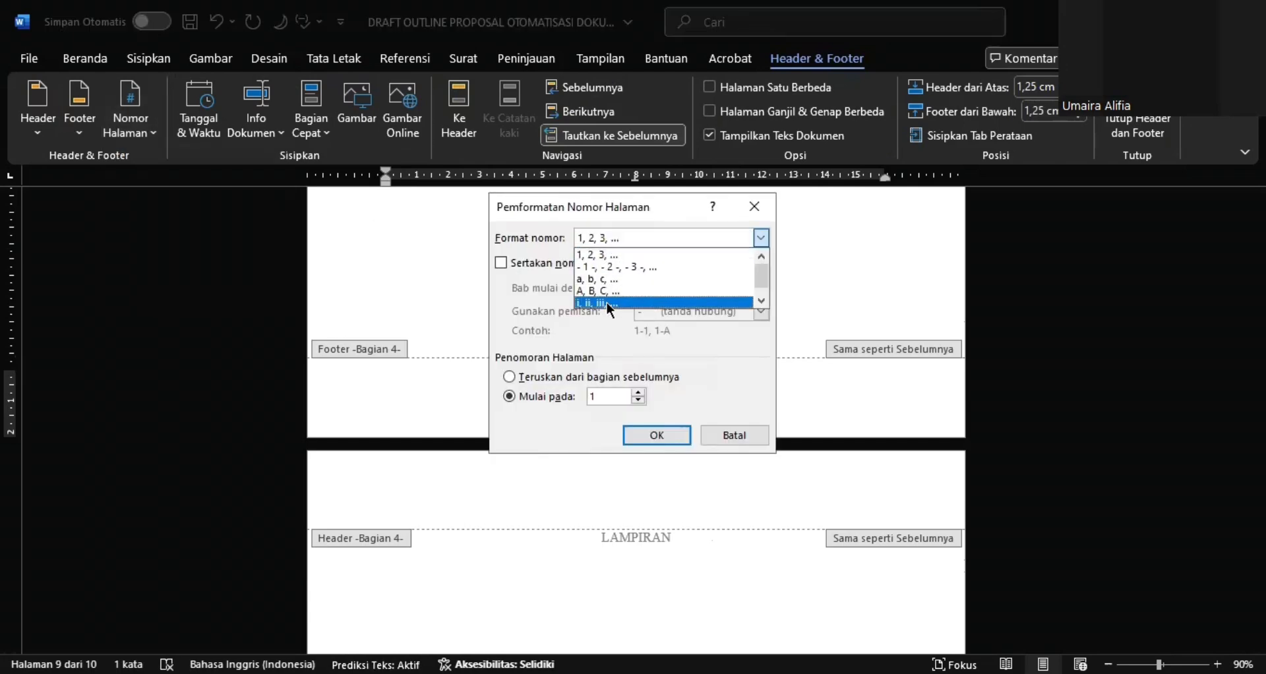
pyautogui.click(607, 303)
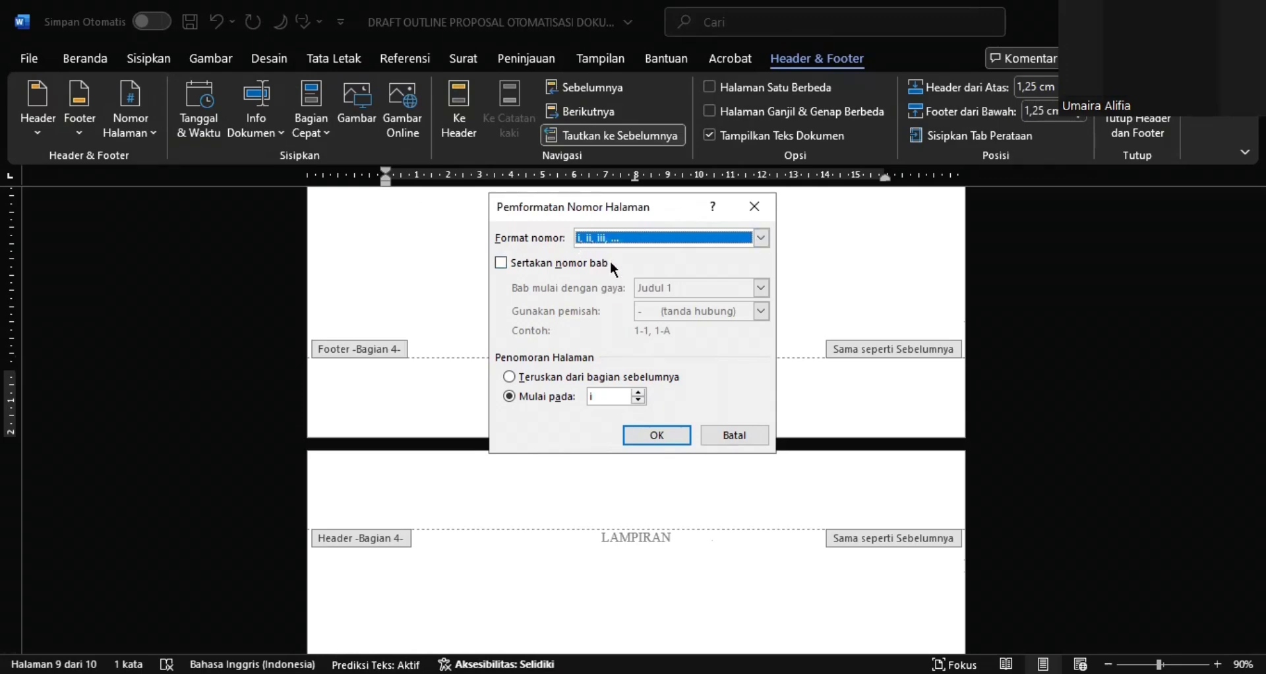
pyautogui.click(601, 399)
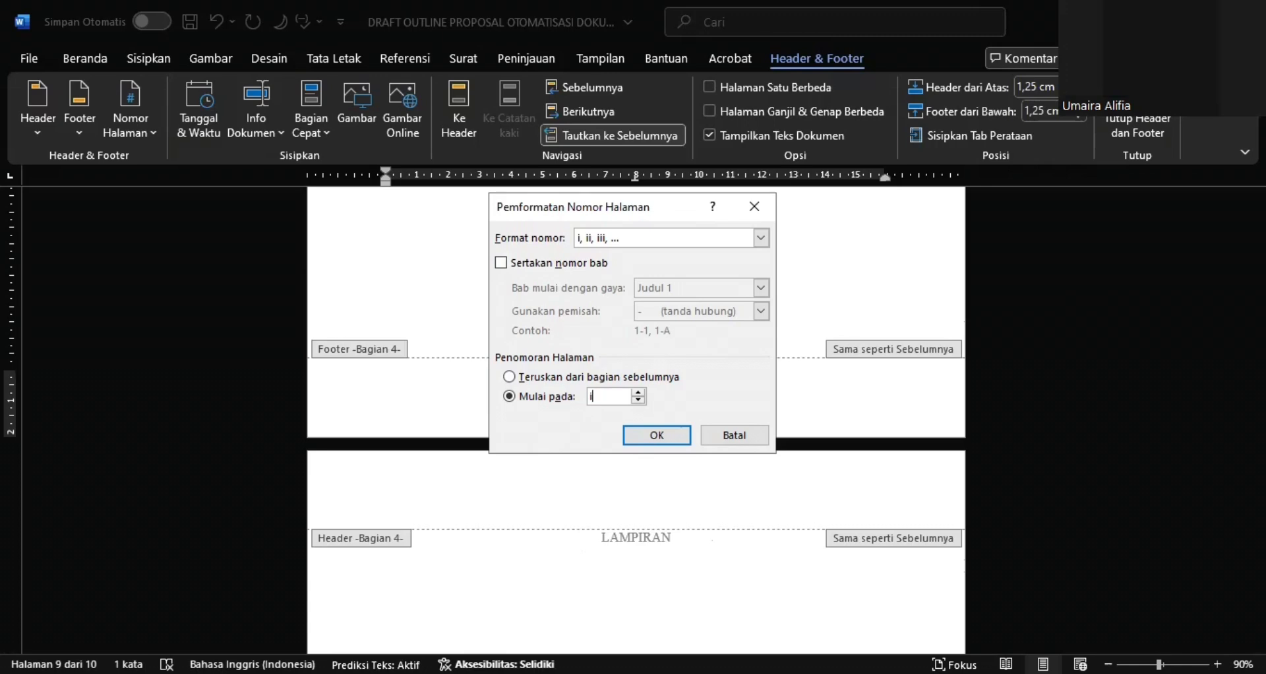
pyautogui.press('BackSpace')
pyautogui.write('V')
pyautogui.press('BackSpace')
pyautogui.write('v')
pyautogui.click(635, 428)
pyautogui.press('Return')
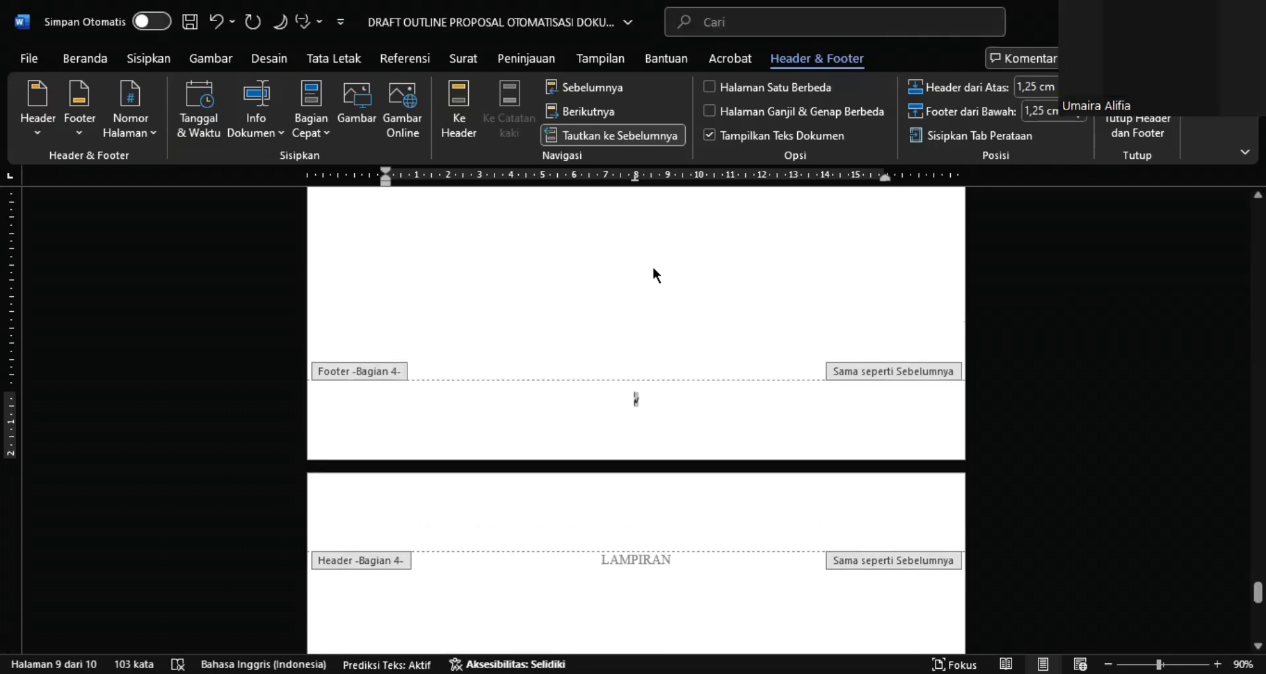
pyautogui.click(577, 133)
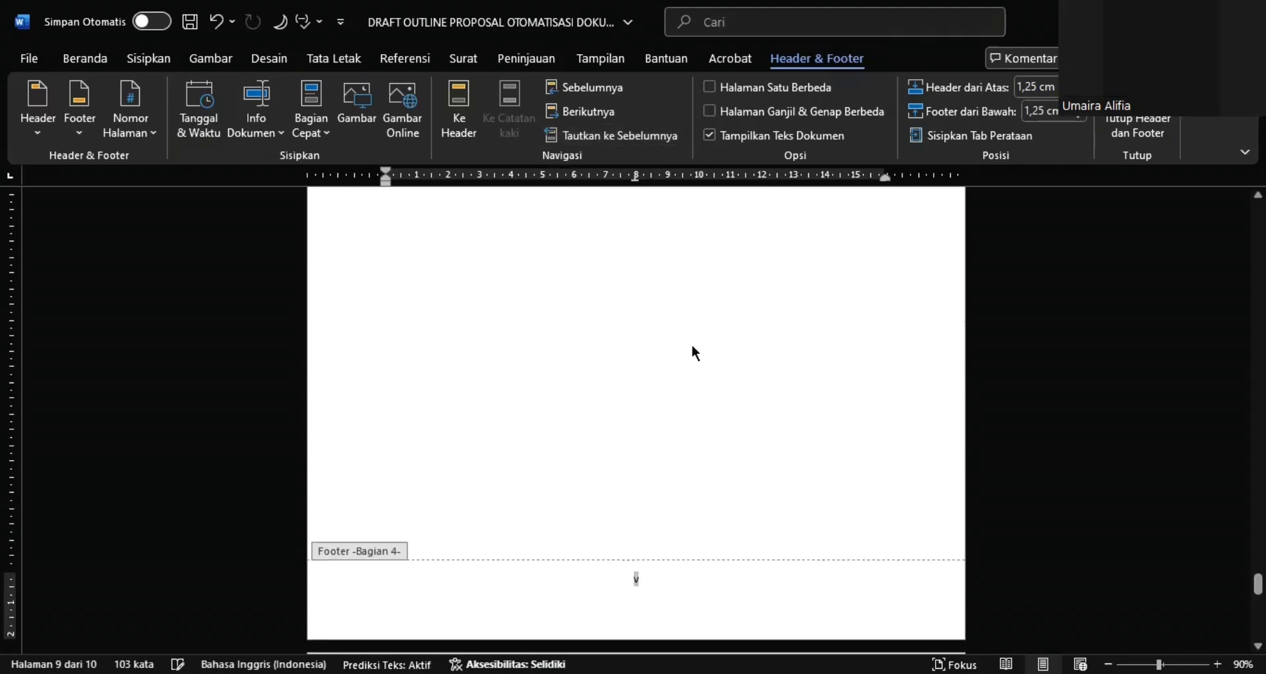
# Check the footer page numbers from LAMPIRAN back to the cover page, and close header and footer editing
pyautogui.scroll(-10, 693, 344)
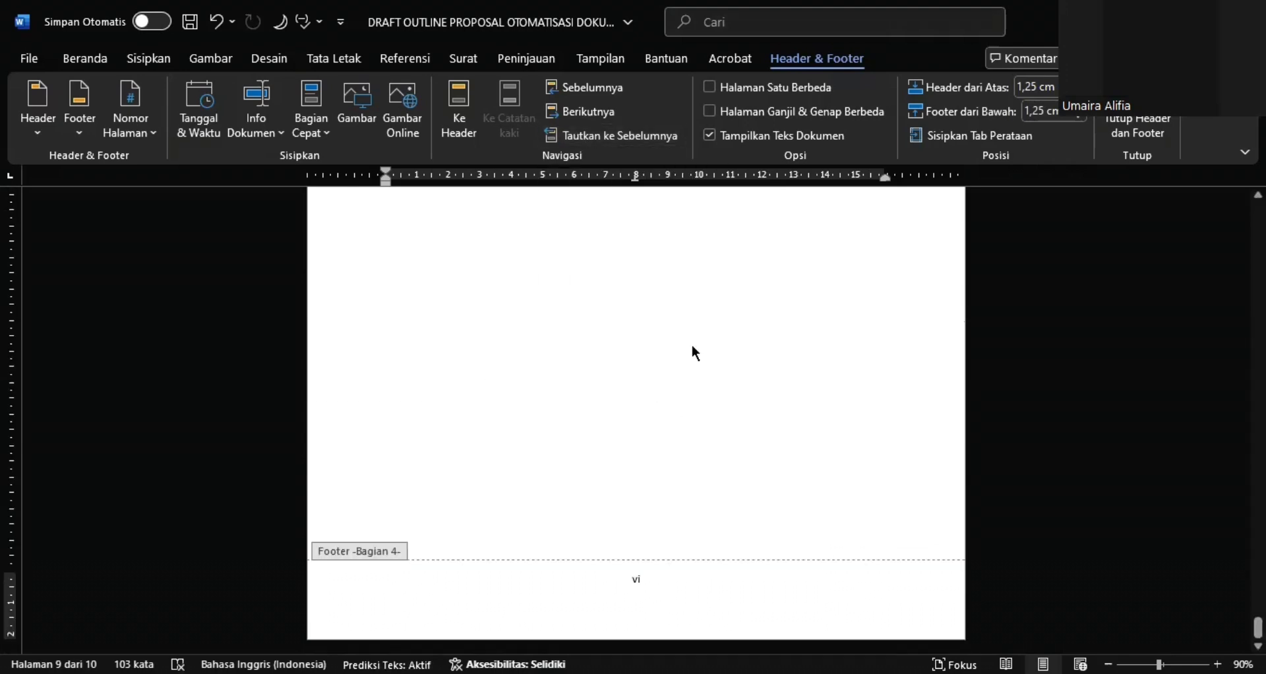
pyautogui.scroll(-3, 694, 349)
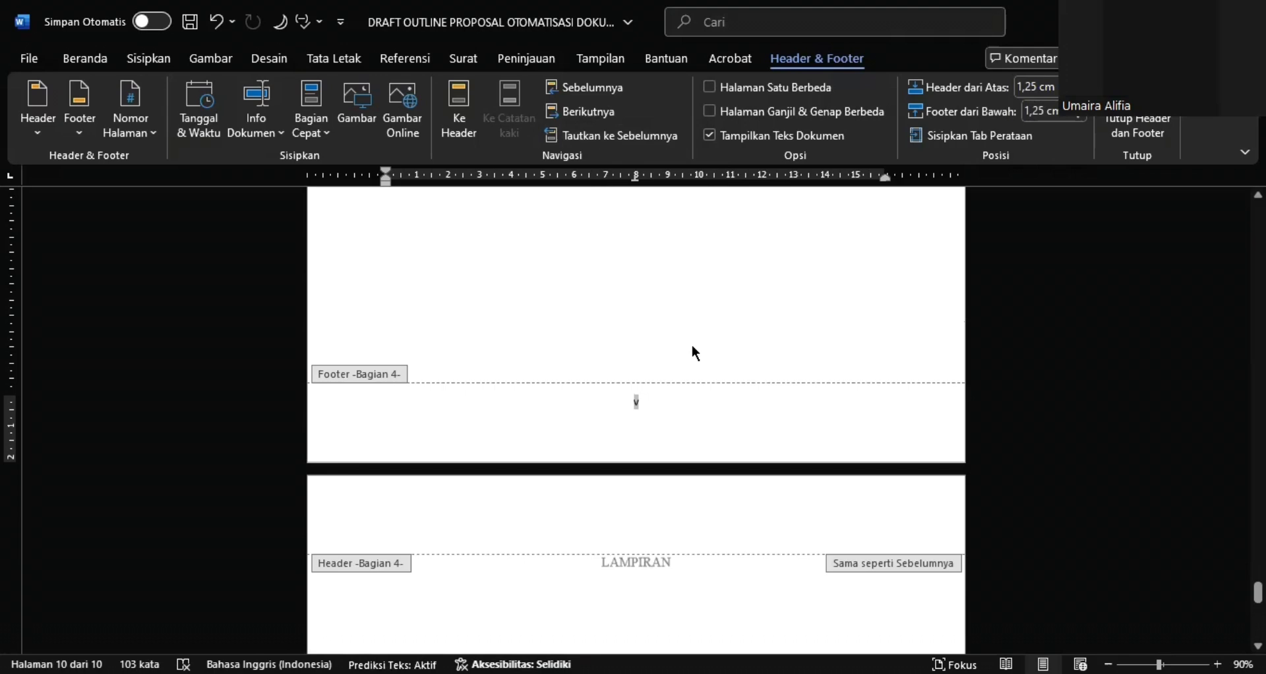
pyautogui.scroll(15, 693, 346)
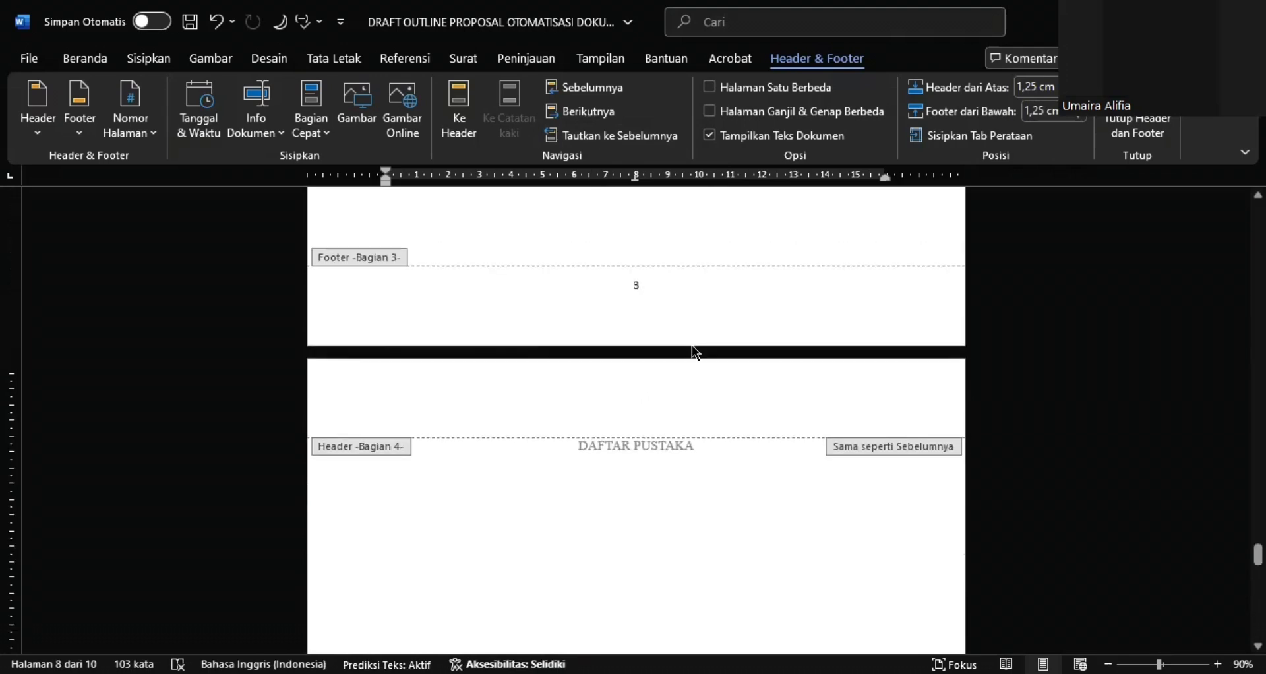
pyautogui.scroll(6, 692, 346)
pyautogui.scroll(-3, 693, 350)
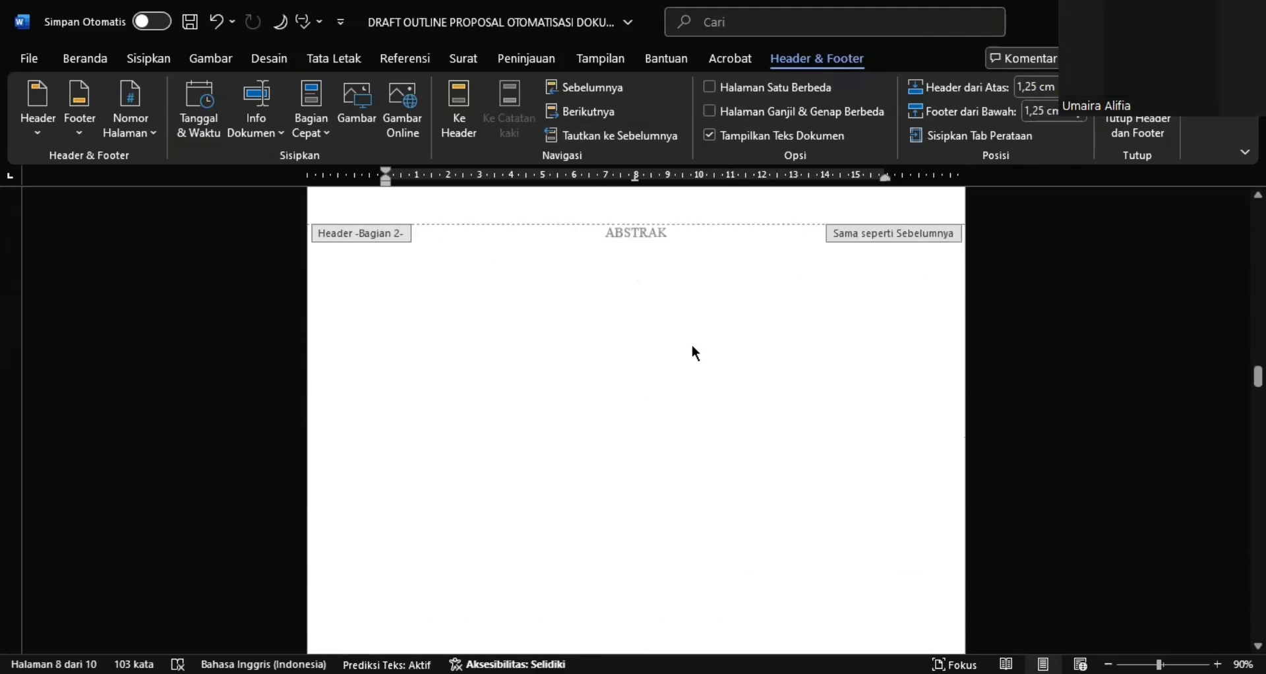
pyautogui.scroll(10, 693, 350)
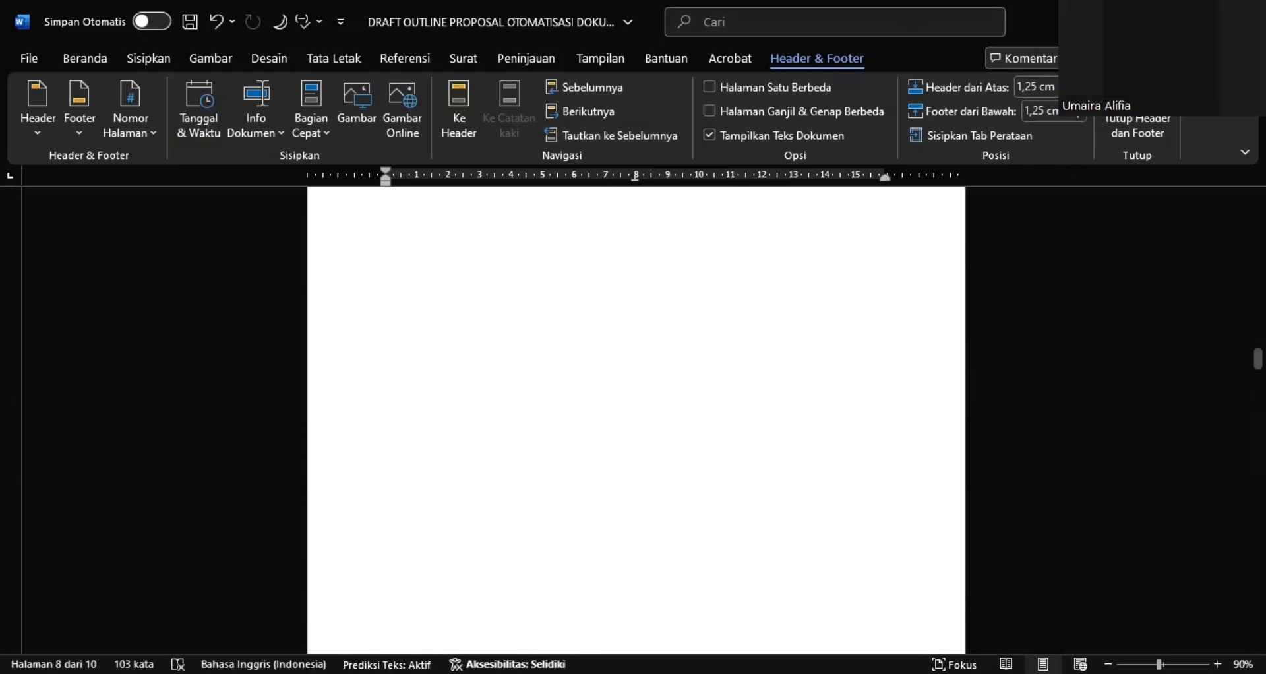
pyautogui.scroll(20, 763, 427)
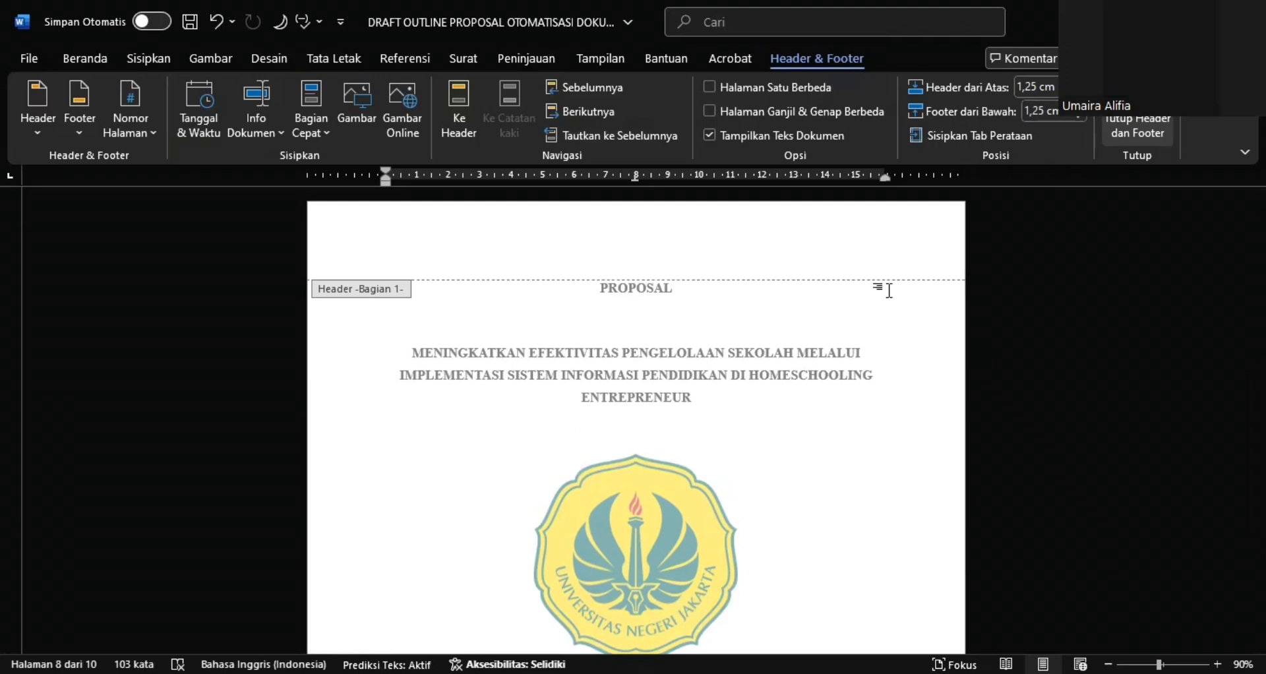
pyautogui.press('Escape')
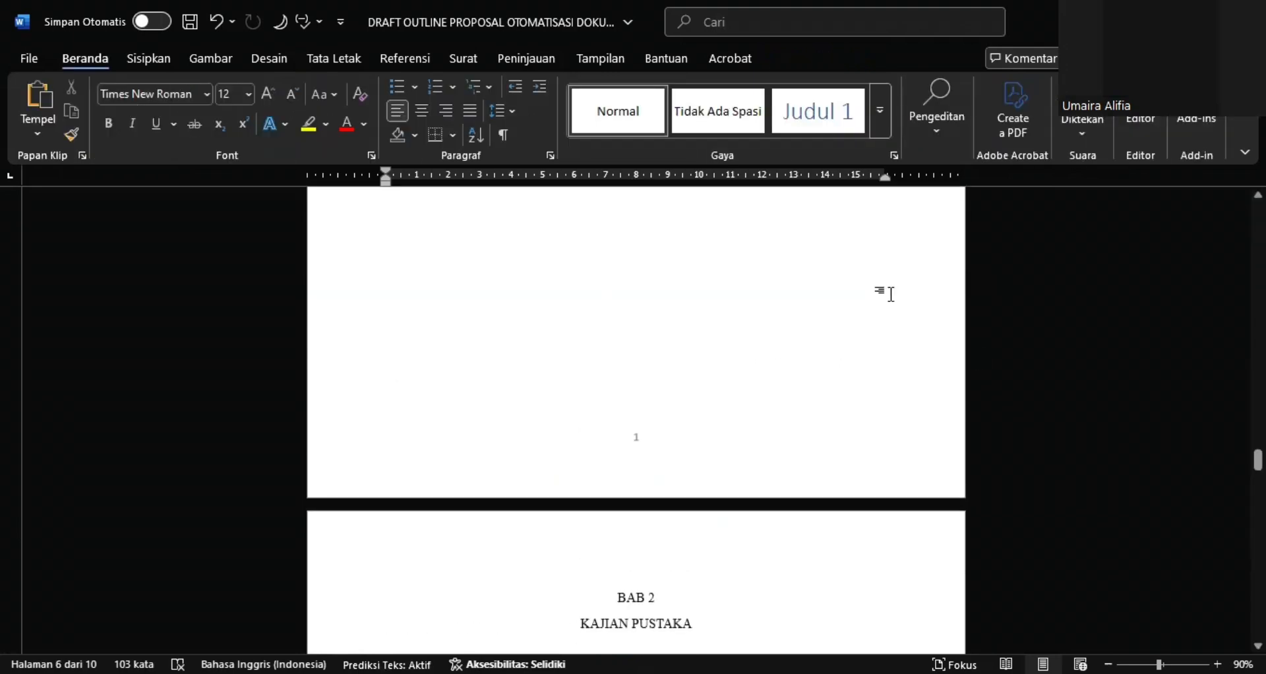
# Review the page numbers in the document from the BAB 1 page back through the front matter to LEMBAR PENGESAHAN
pyautogui.scroll(5, 891, 294)
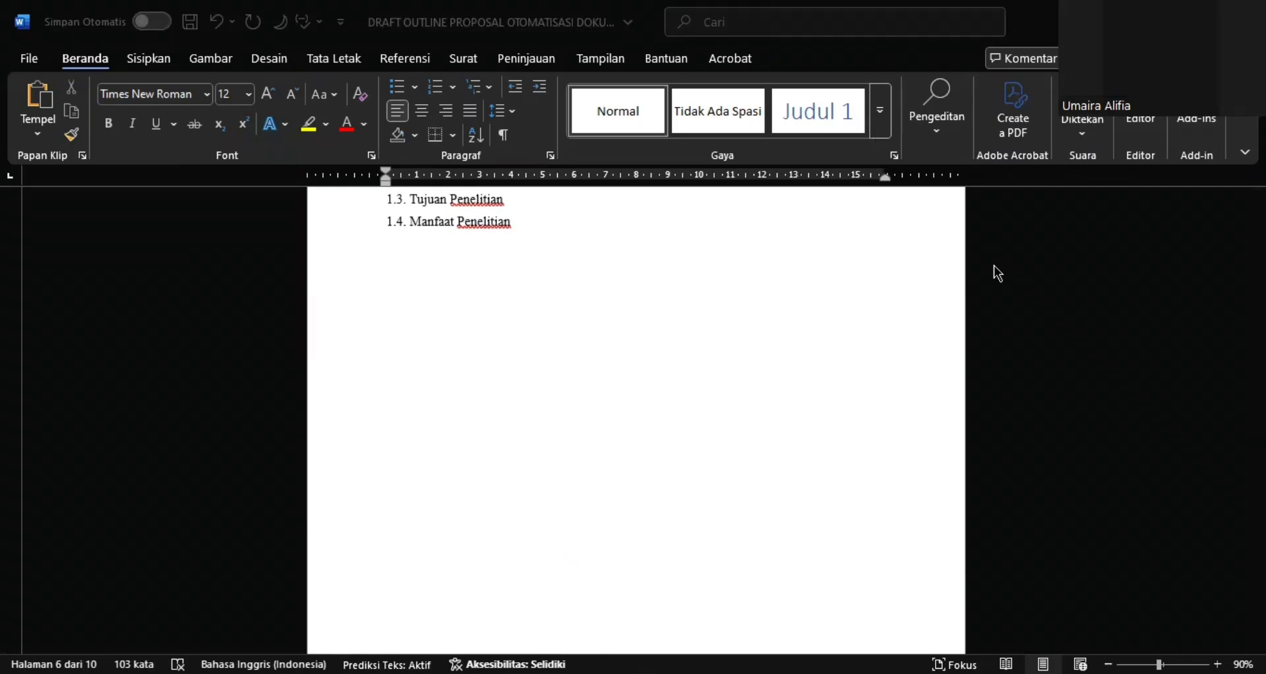
pyautogui.scroll(1, 996, 270)
pyautogui.scroll(3, 998, 273)
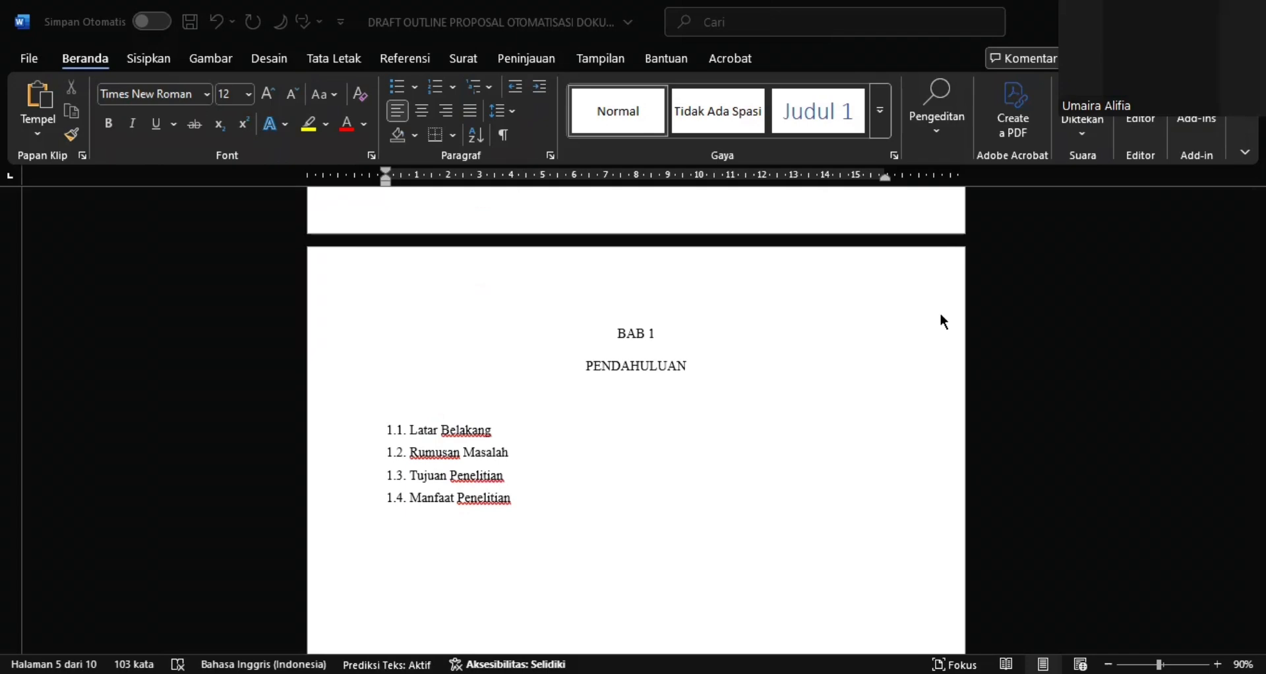
pyautogui.scroll(13, 941, 316)
pyautogui.scroll(10, 941, 316)
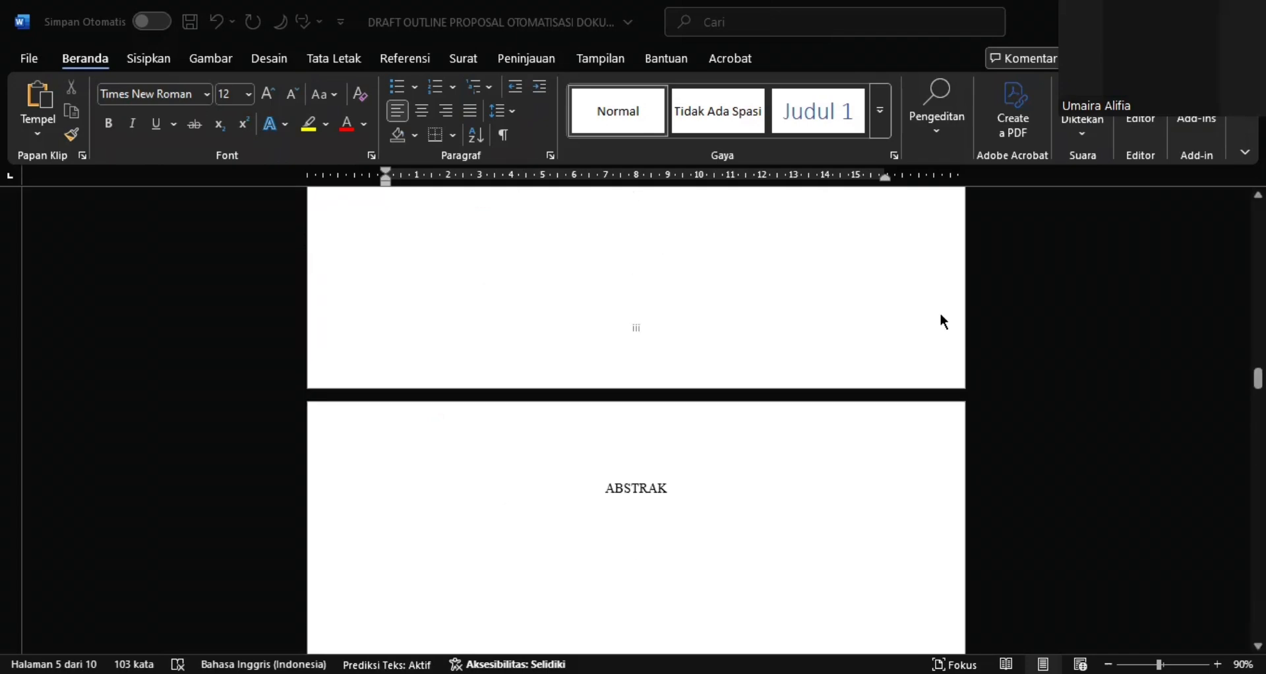
pyautogui.scroll(10, 941, 316)
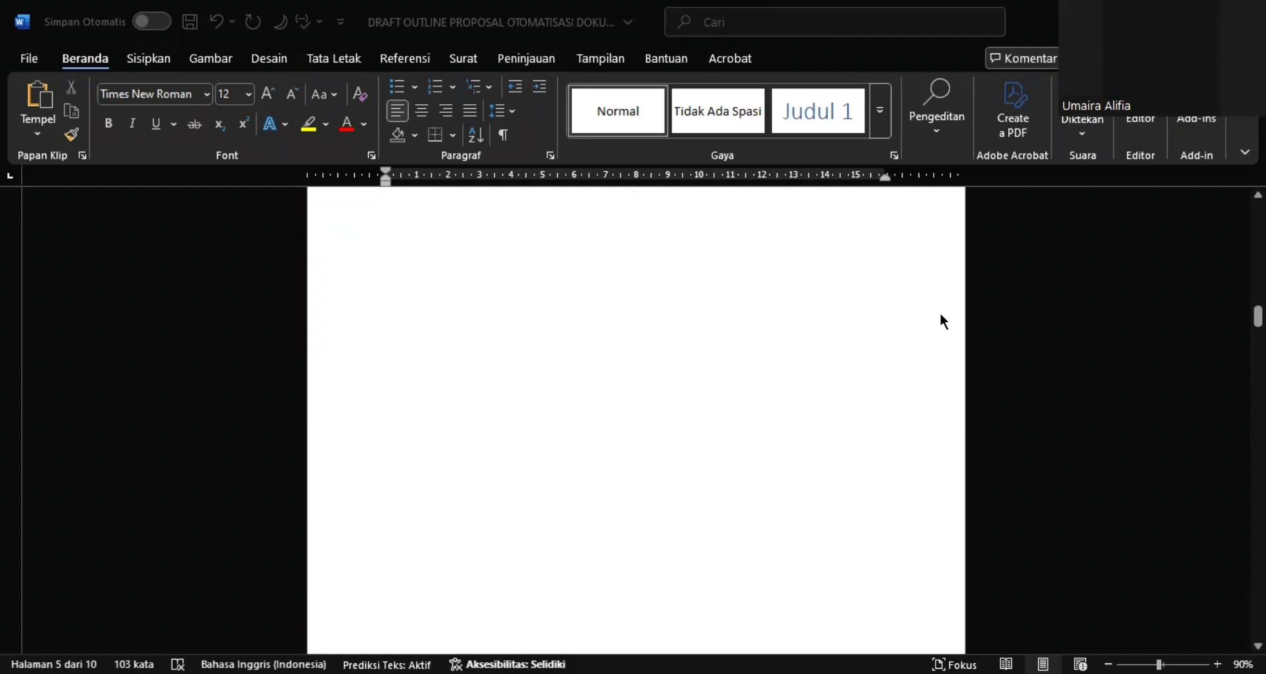
pyautogui.scroll(8, 944, 322)
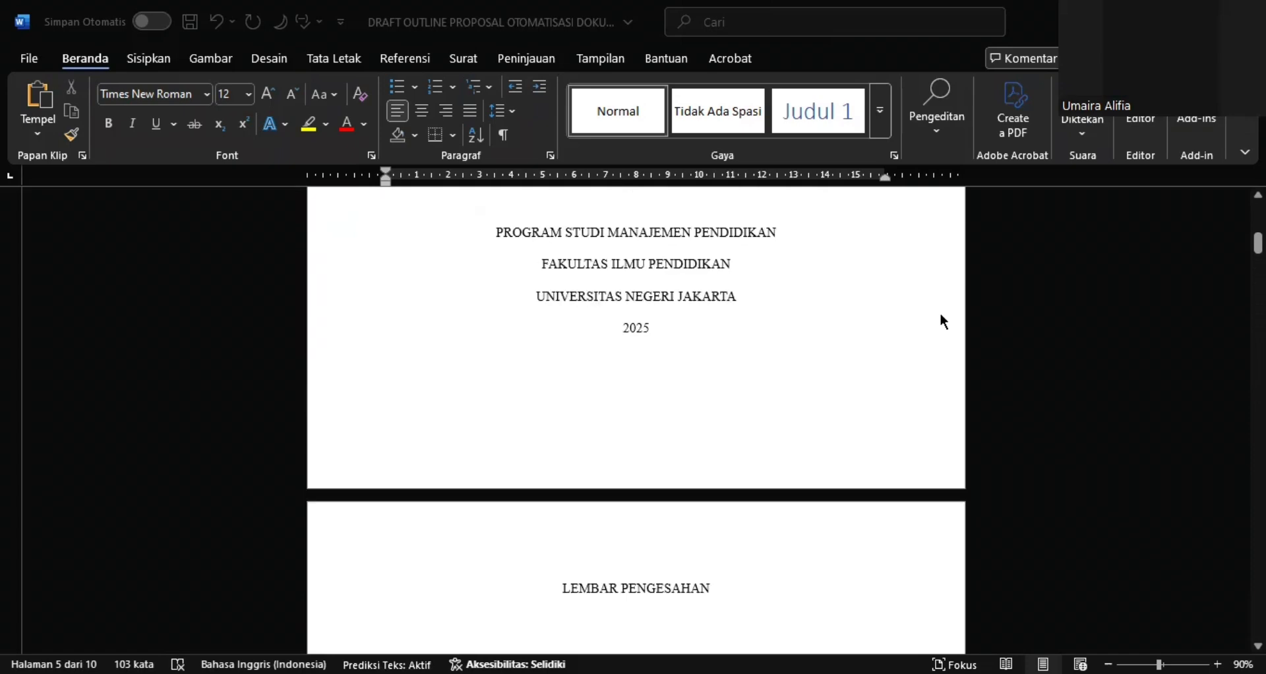
pyautogui.scroll(-5, 944, 322)
pyautogui.scroll(-6, 943, 322)
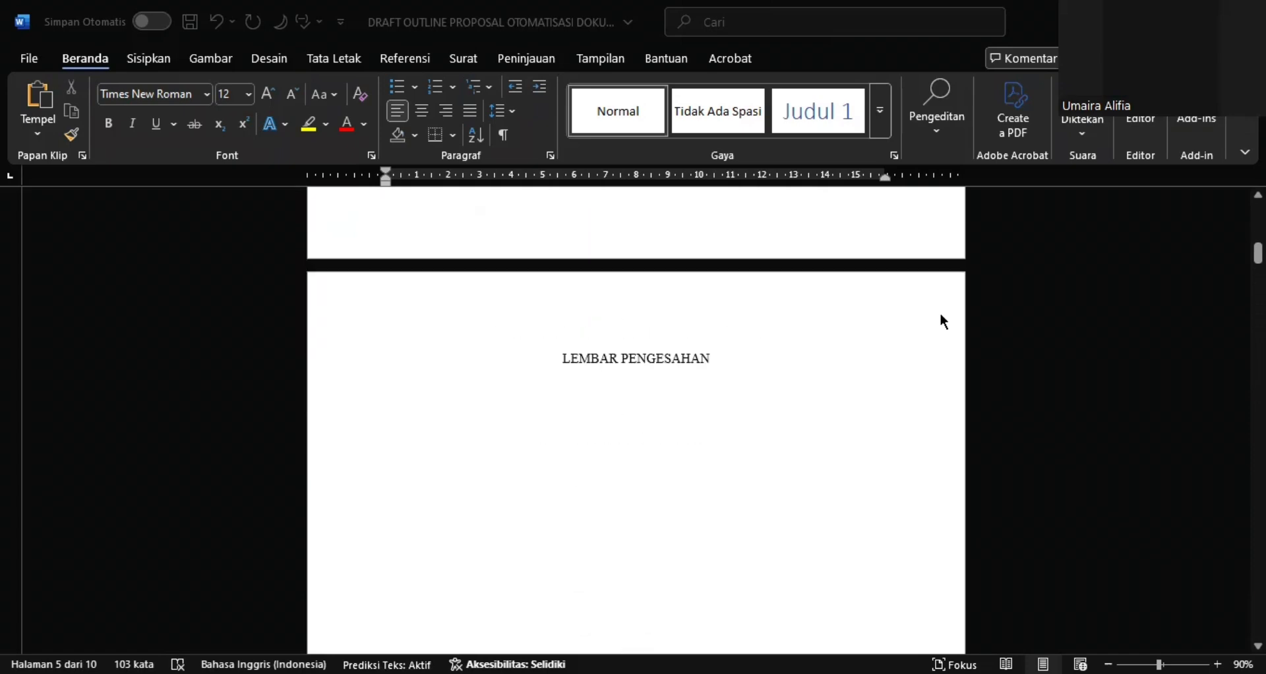
pyautogui.scroll(-3, 941, 316)
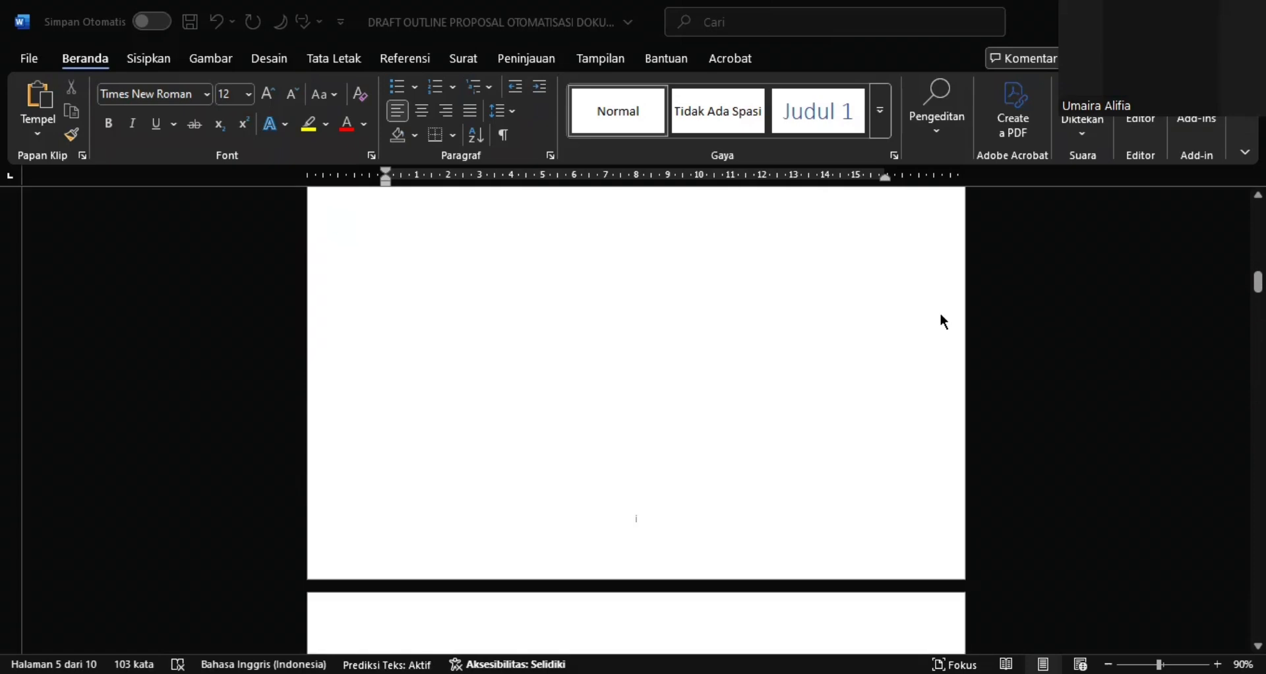
pyautogui.scroll(7, 942, 315)
pyautogui.scroll(3, 941, 316)
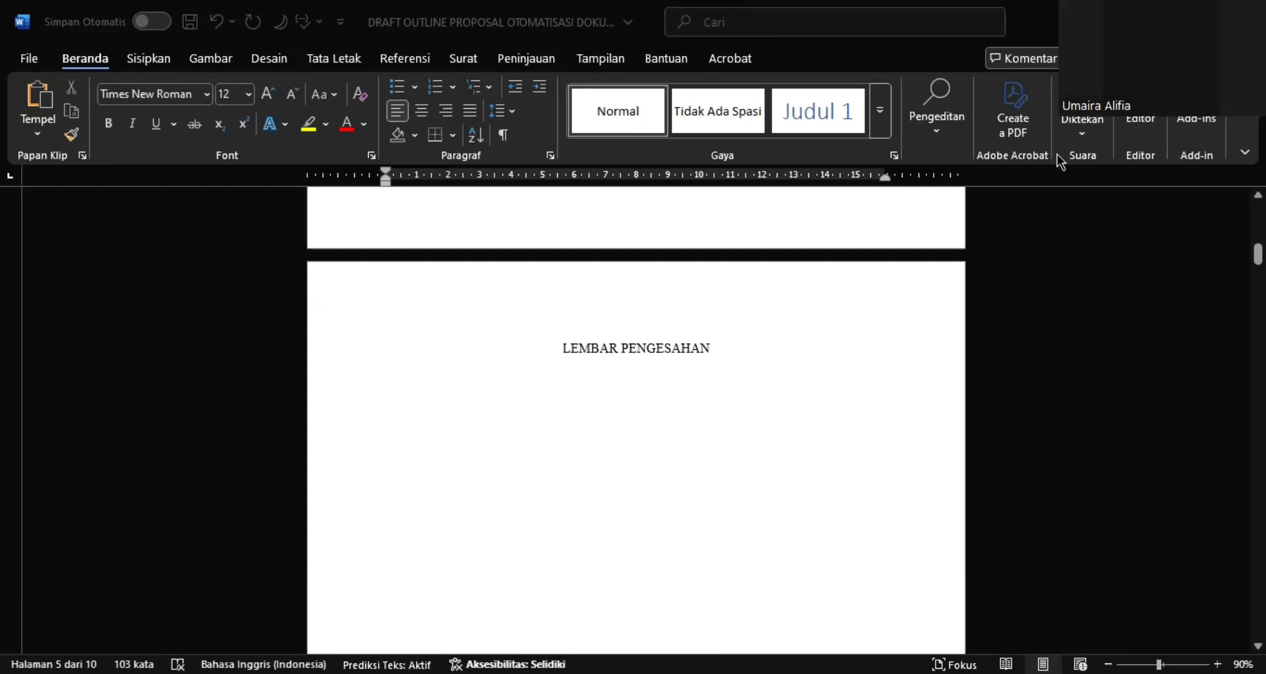
# Apply the Judul 1 heading style to the LEMBAR PENGESAHAN title
pyautogui.doubleClick(644, 323)
pyautogui.press('Escape')
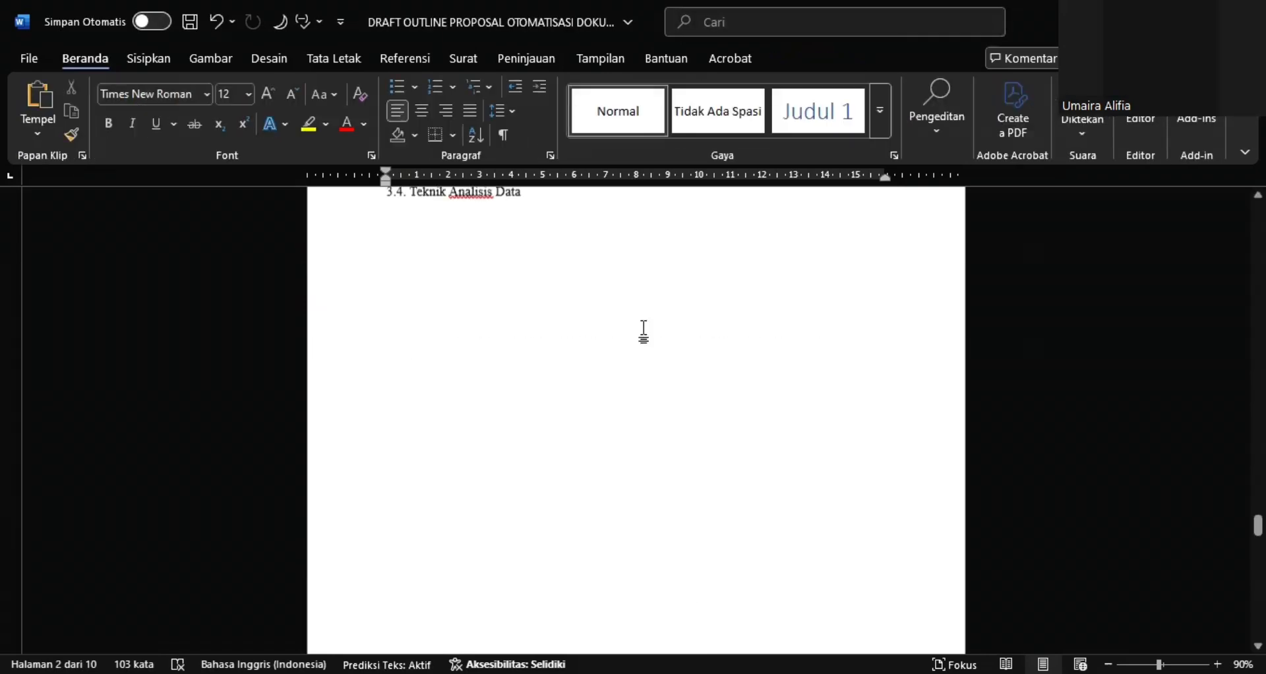
pyautogui.scroll(10, 644, 332)
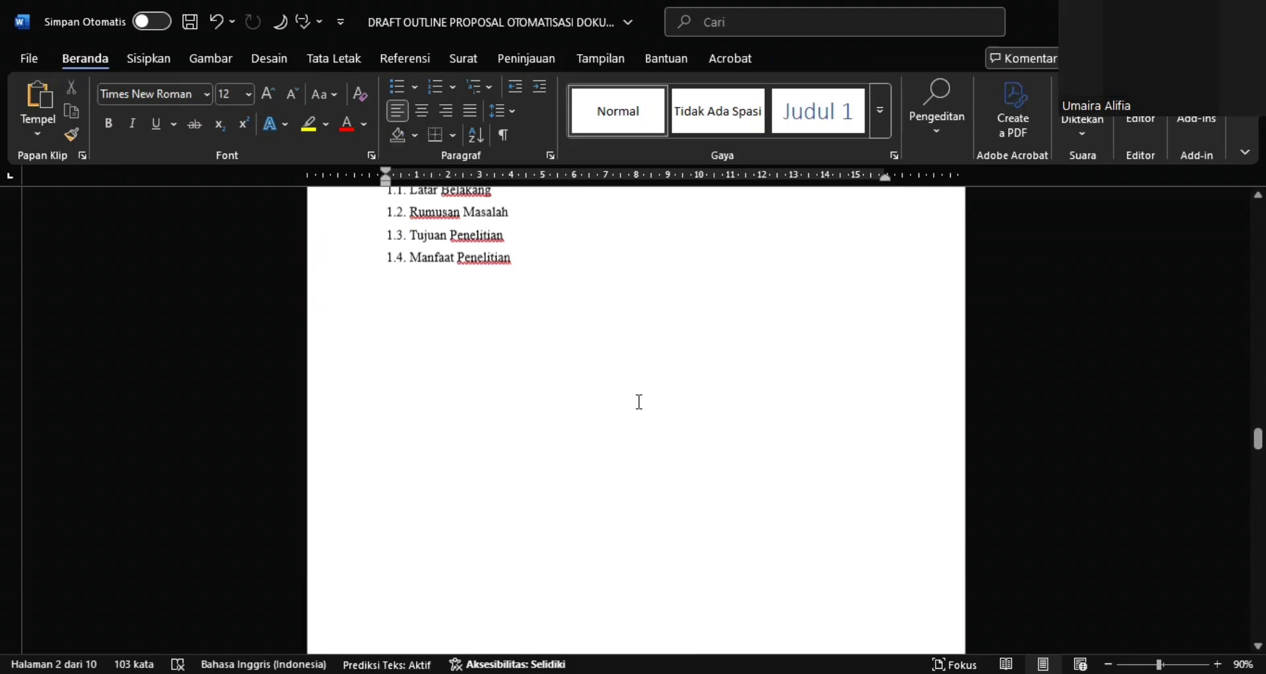
pyautogui.scroll(10, 639, 402)
pyautogui.scroll(-4, 593, 389)
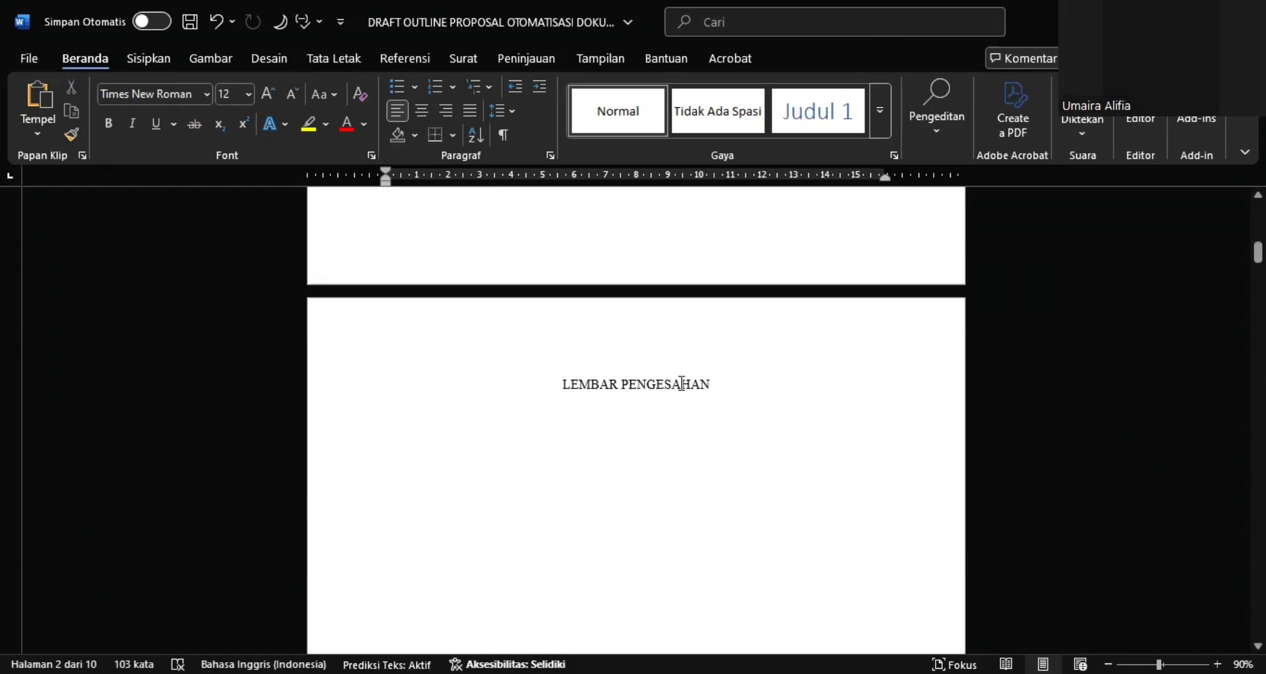
pyautogui.tripleClick(704, 388)
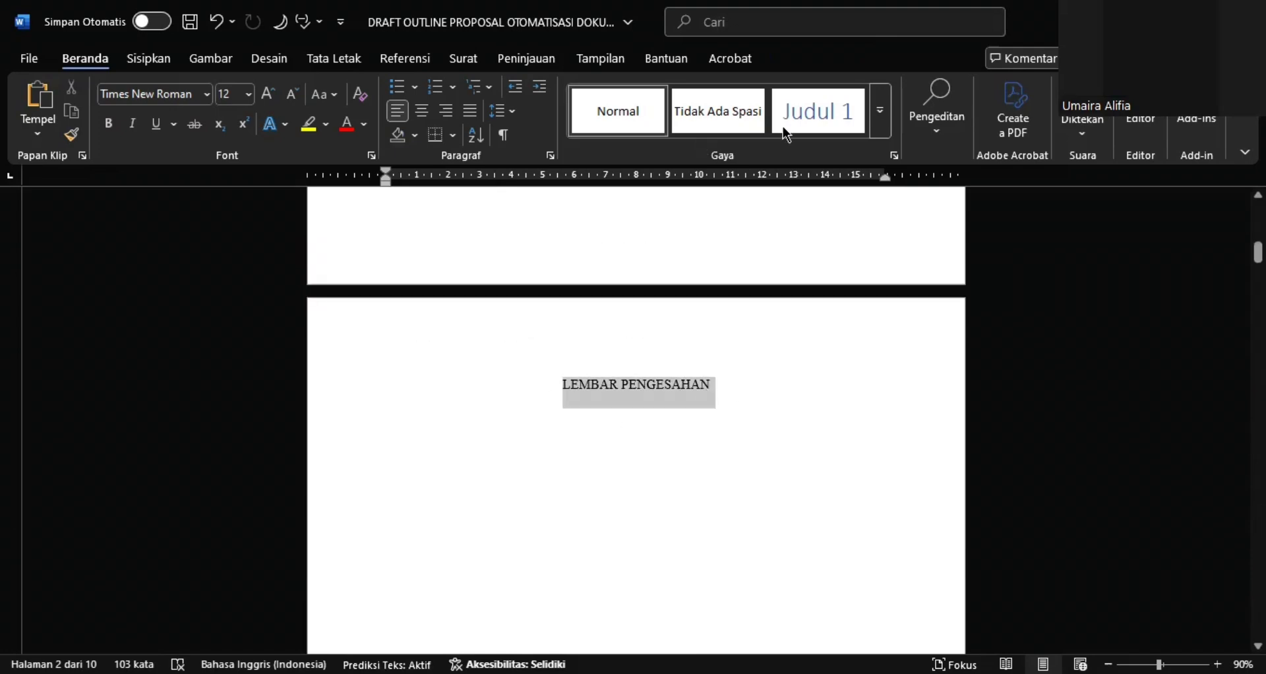
pyautogui.click(801, 132)
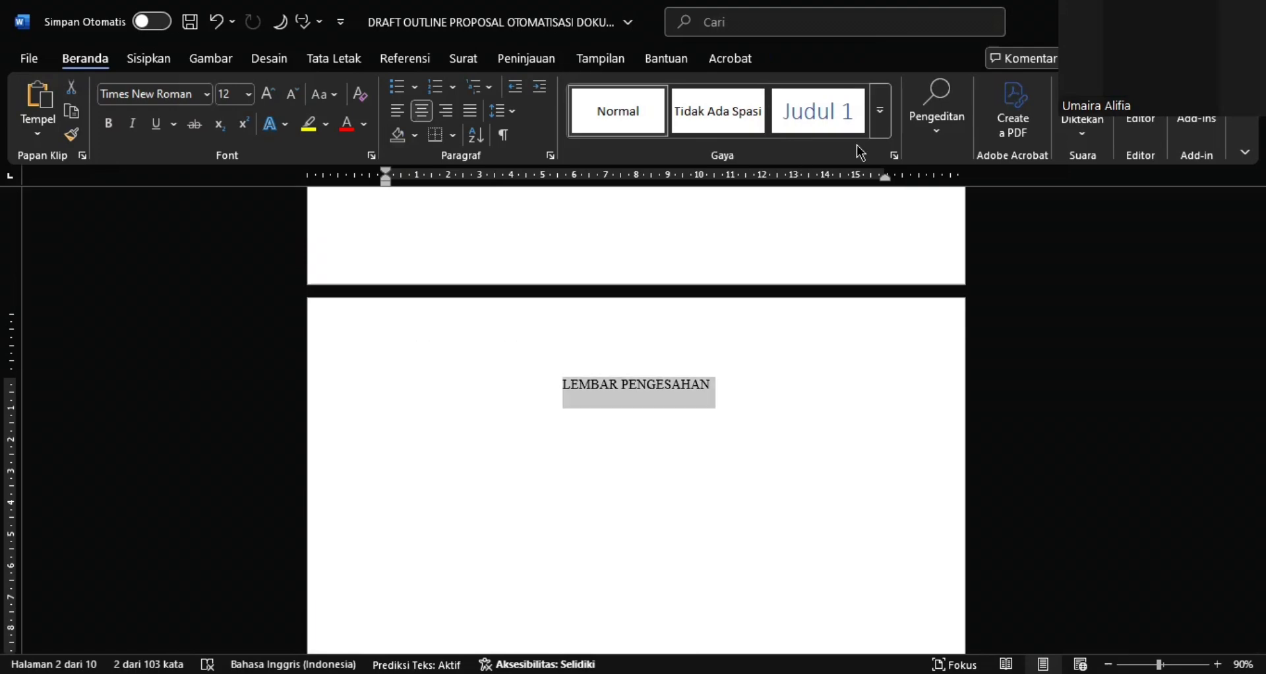
pyautogui.click(820, 119)
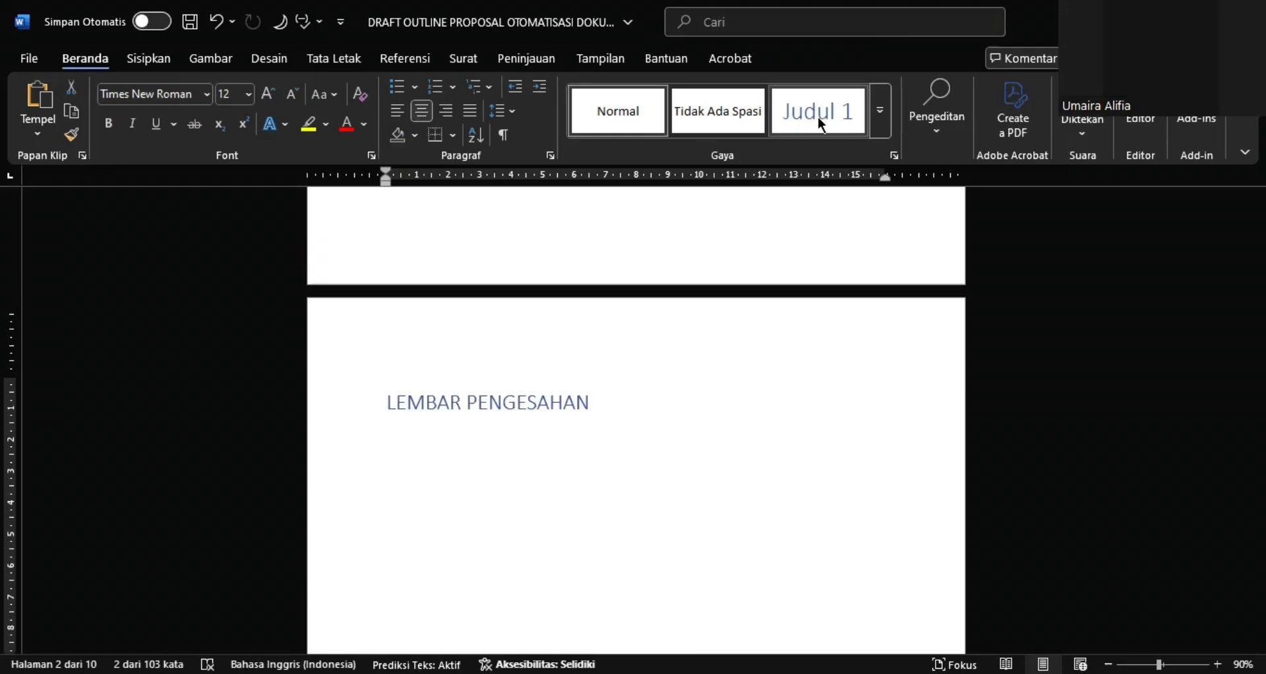
pyautogui.click(822, 123)
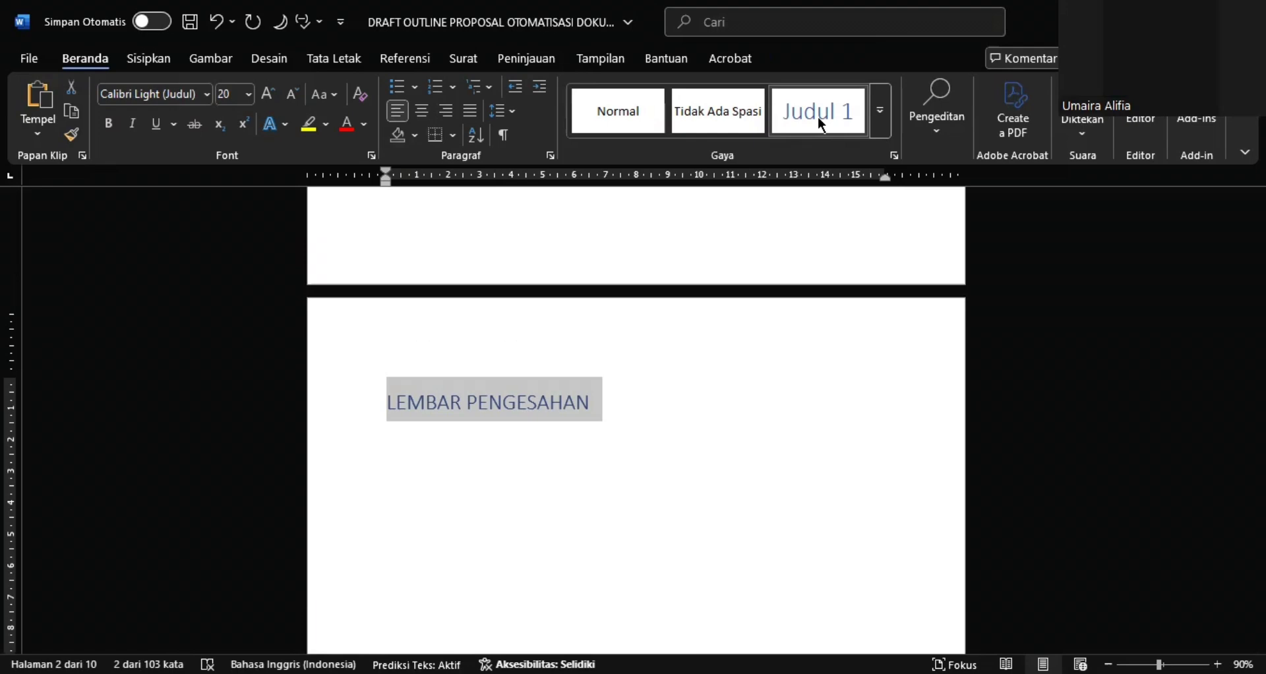
# Modify the Judul 1 style to use Times New Roman, size 13, with black (Teks 1) font colour
pyautogui.rightClick(822, 124)
pyautogui.click(861, 159)
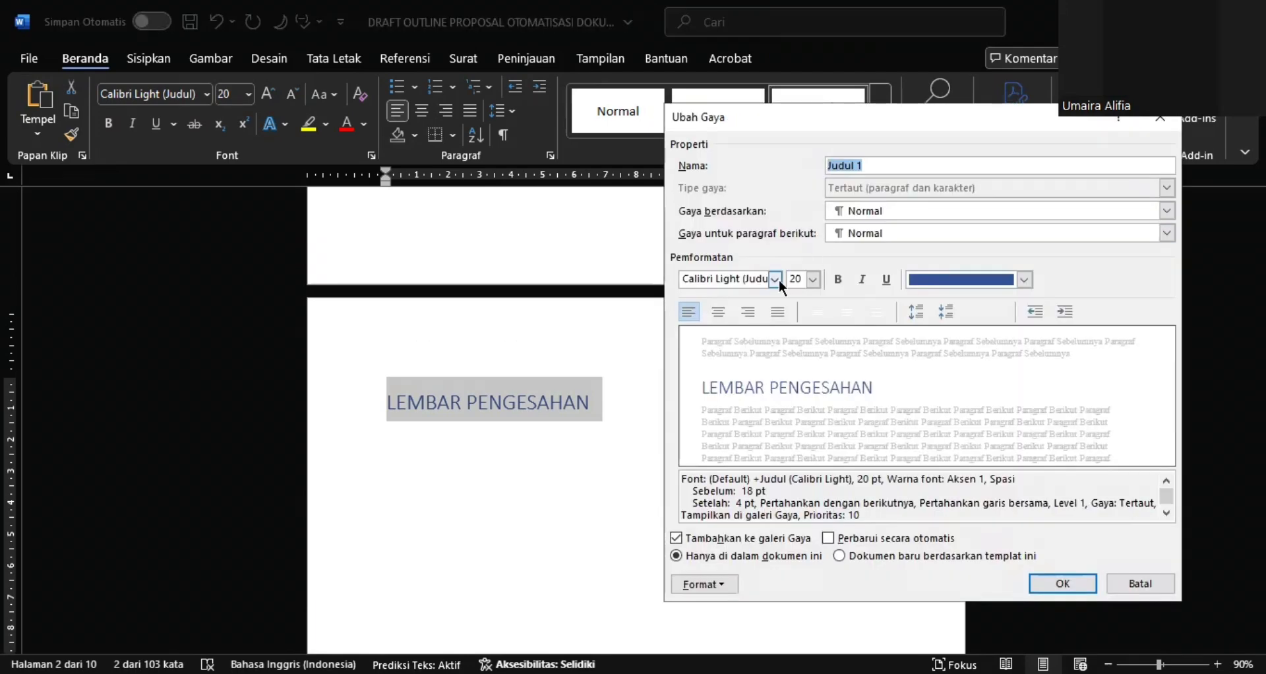
pyautogui.click(777, 280)
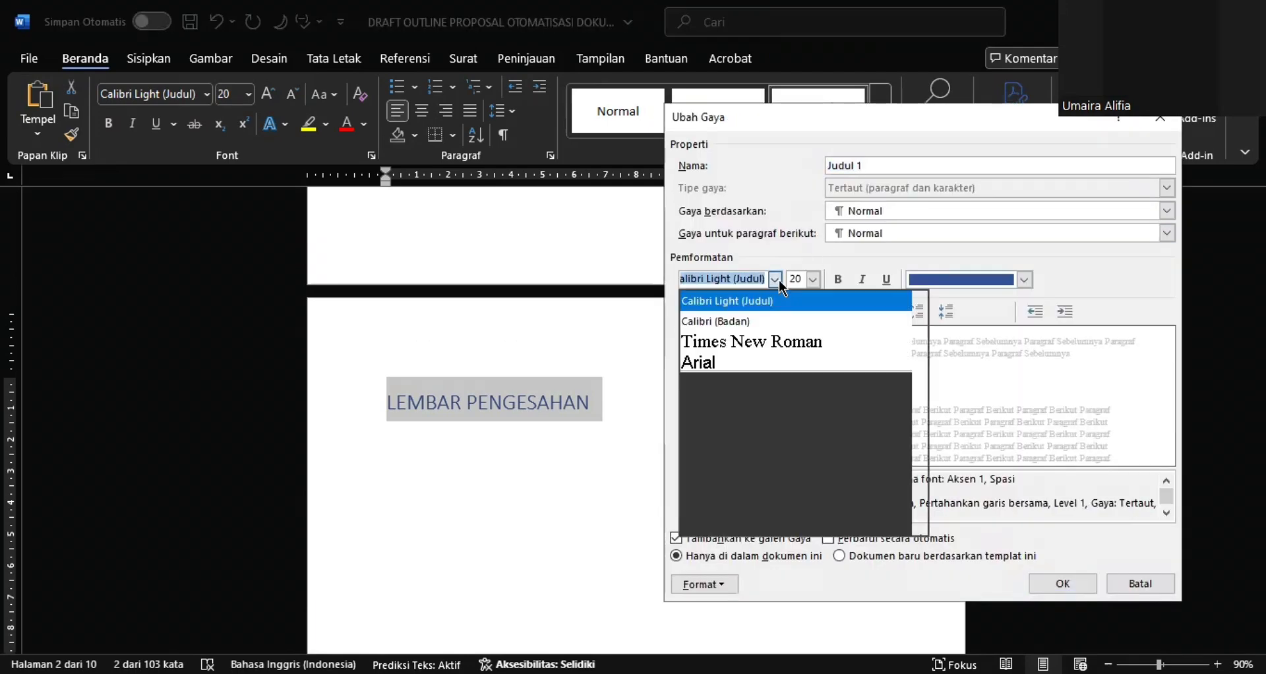
pyautogui.click(785, 344)
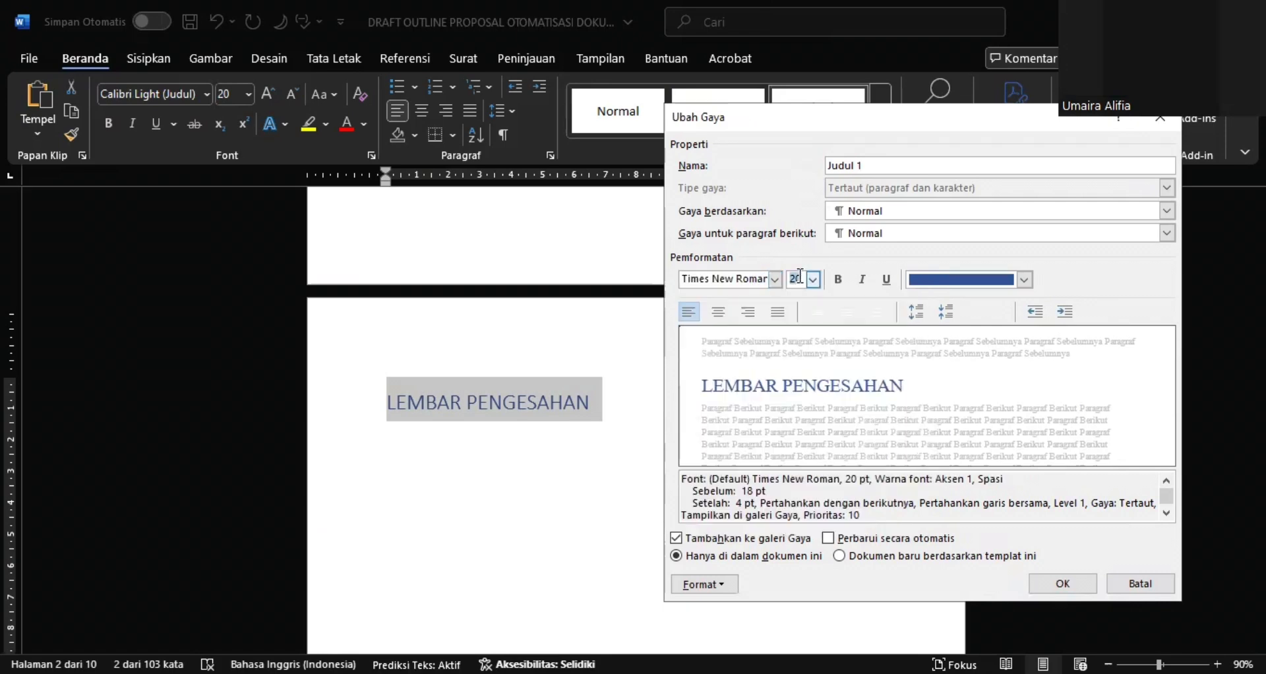
pyautogui.doubleClick(800, 279)
pyautogui.write('13')
pyautogui.click(1002, 280)
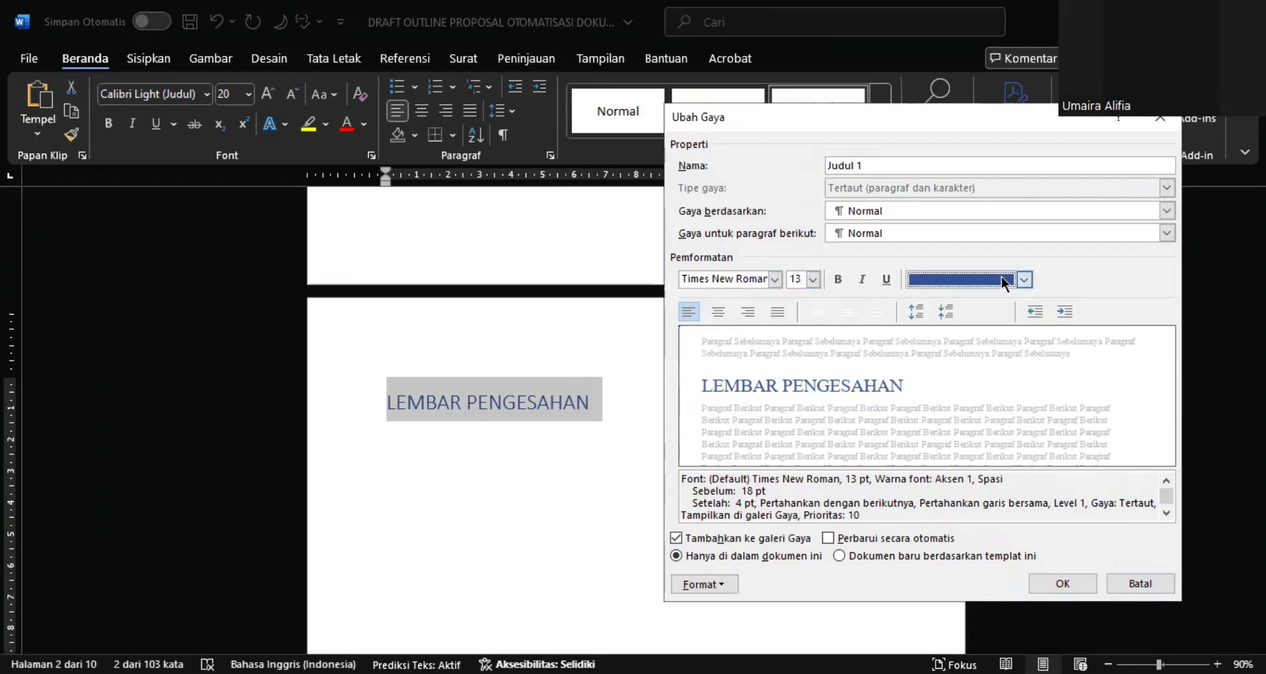
pyautogui.click(954, 366)
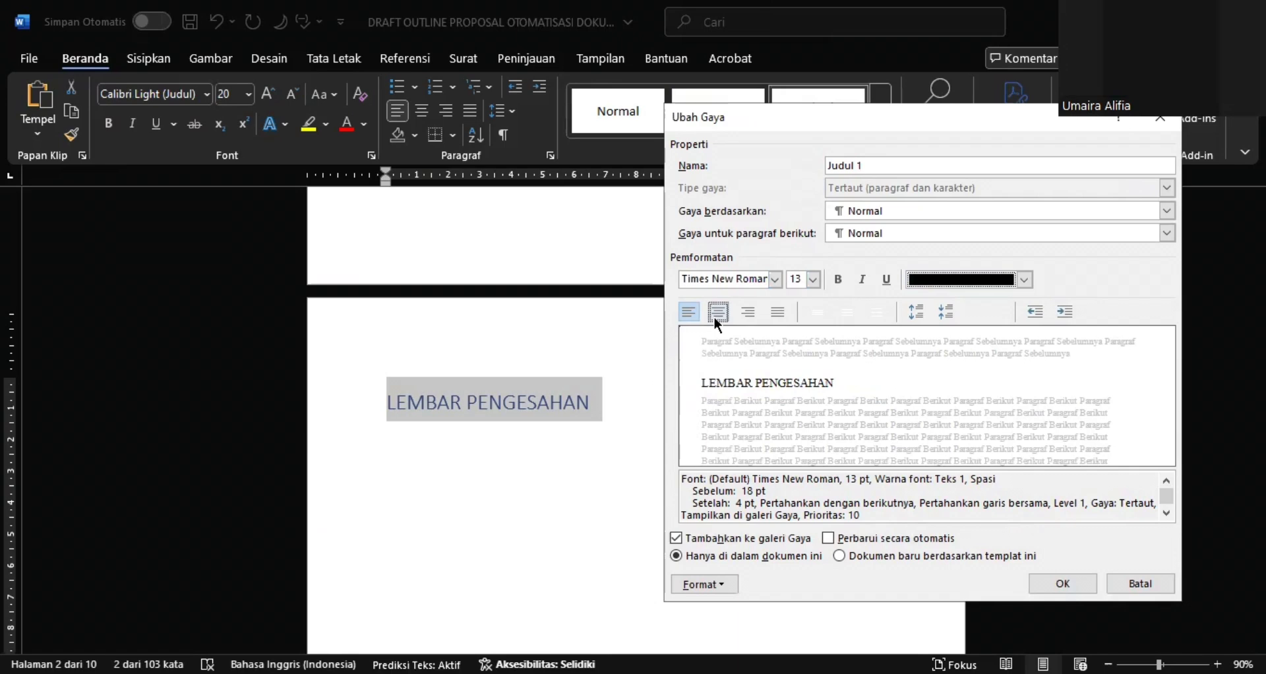
# Make the Judul 1 style centred and bold, and save the style changes
pyautogui.click(718, 312)
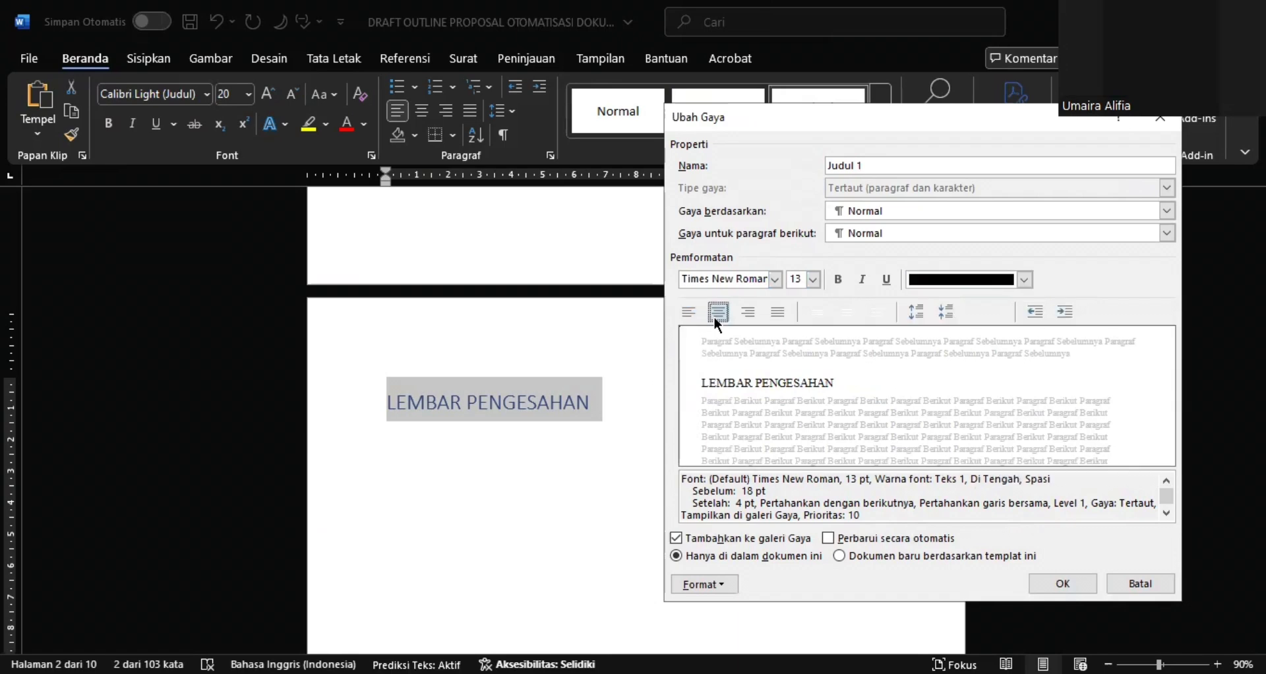
pyautogui.click(718, 316)
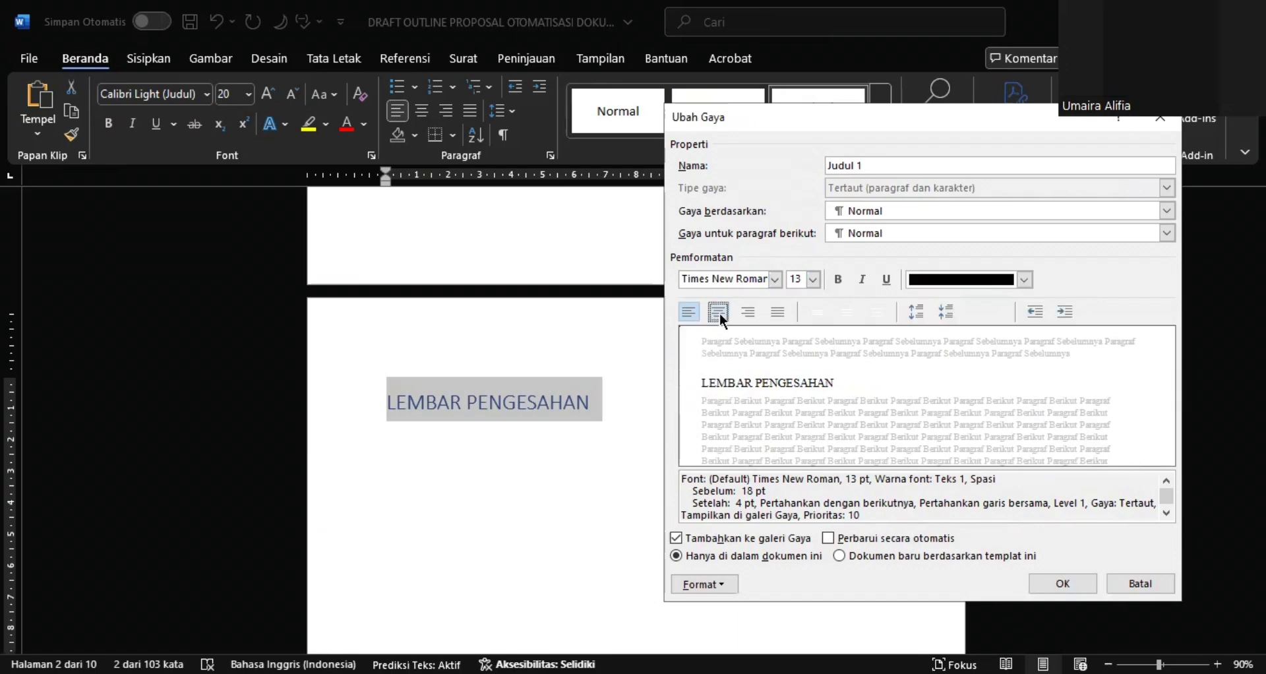
pyautogui.click(719, 315)
pyautogui.click(837, 280)
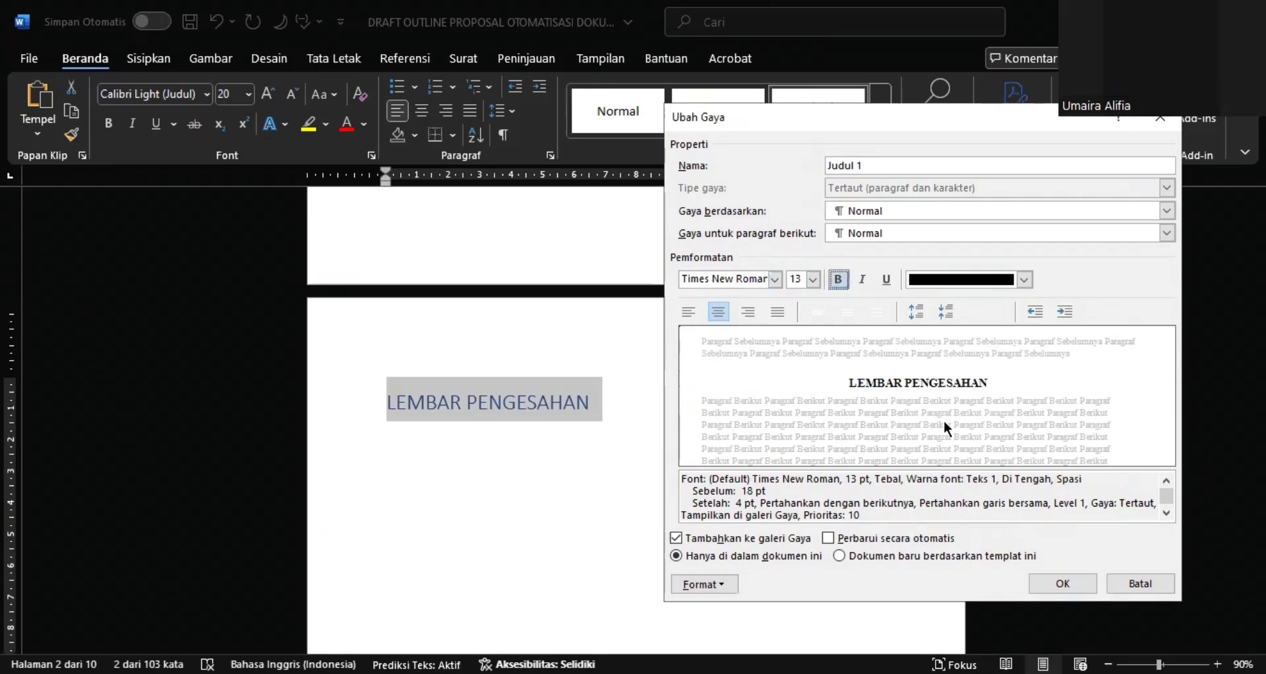
pyautogui.click(1042, 581)
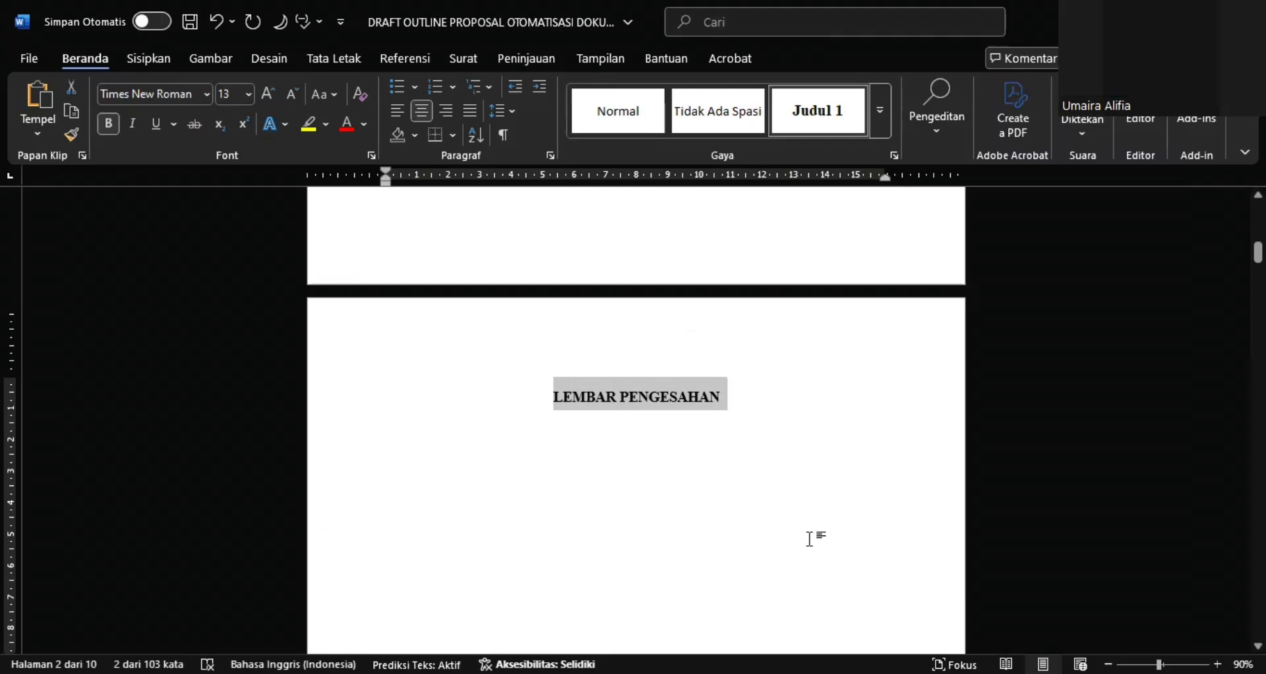
# Apply the Judul 1 style to the KATA PENGANTAR title
pyautogui.scroll(-10, 810, 539)
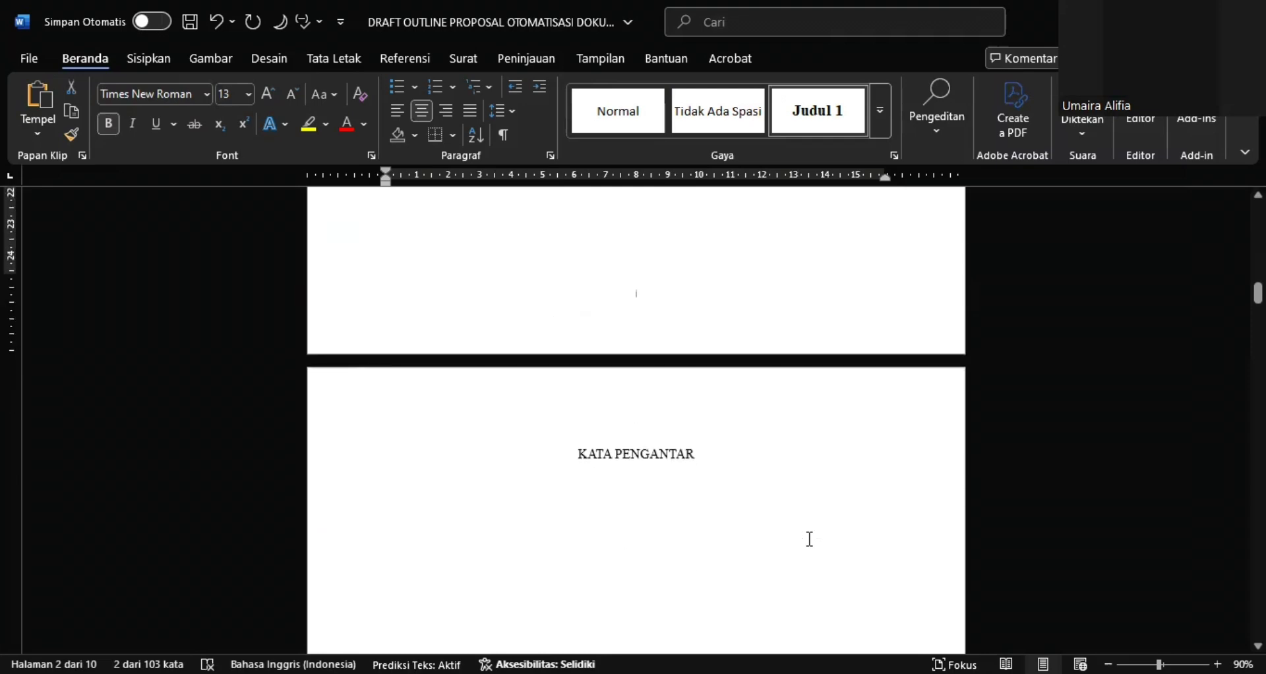
pyautogui.scroll(-2, 810, 539)
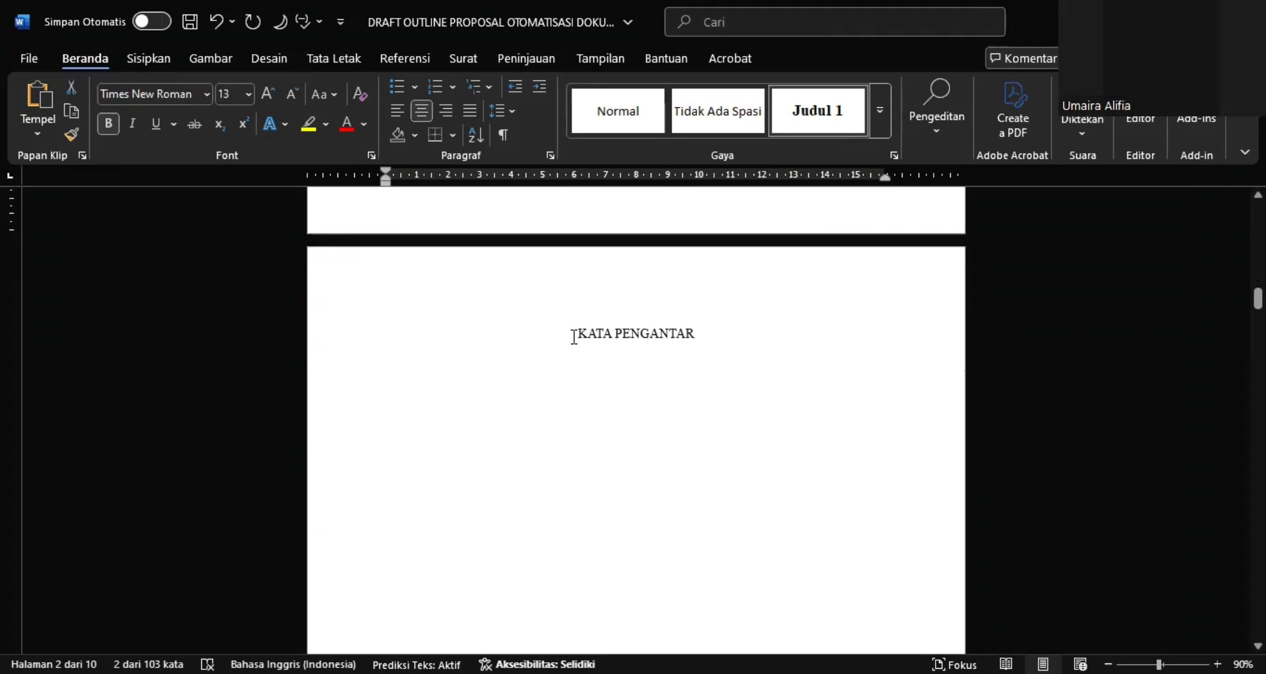
pyautogui.moveTo(574, 334); pyautogui.dragTo(683, 337)
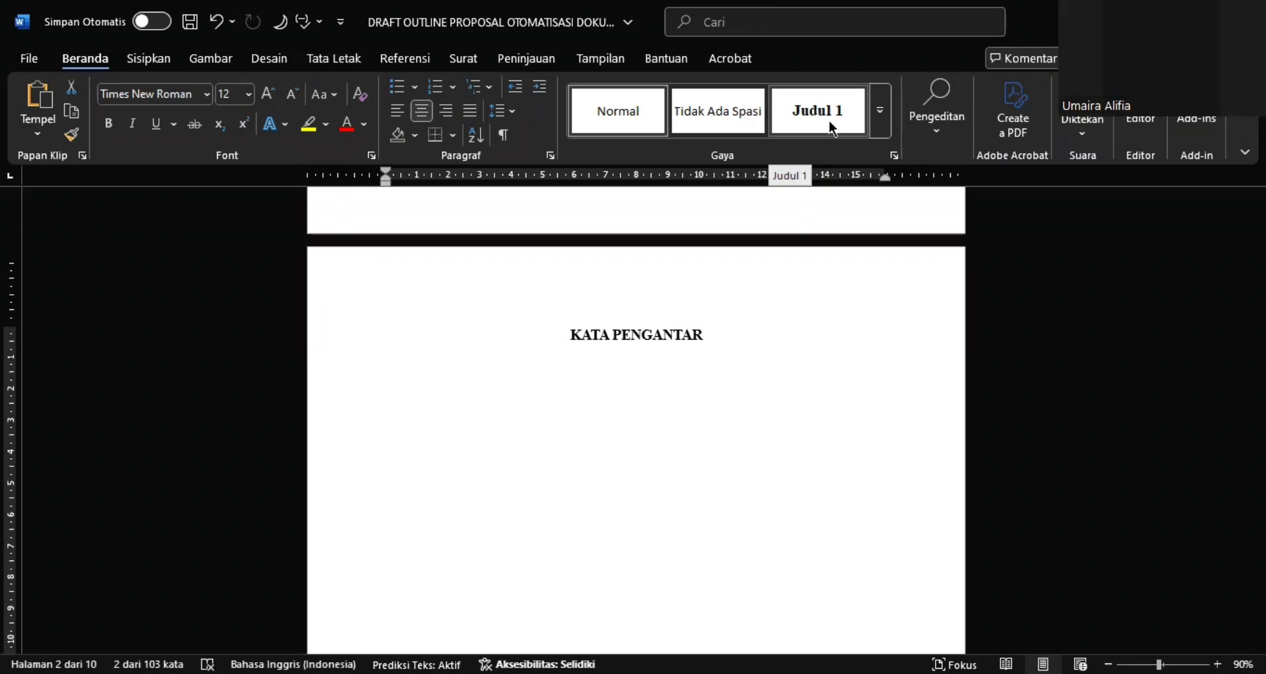
pyautogui.click(829, 122)
pyautogui.click(745, 420)
# Apply the Judul 1 style to the DAFTAR ISI and ABSTRAK titles
pyautogui.scroll(-5, 745, 421)
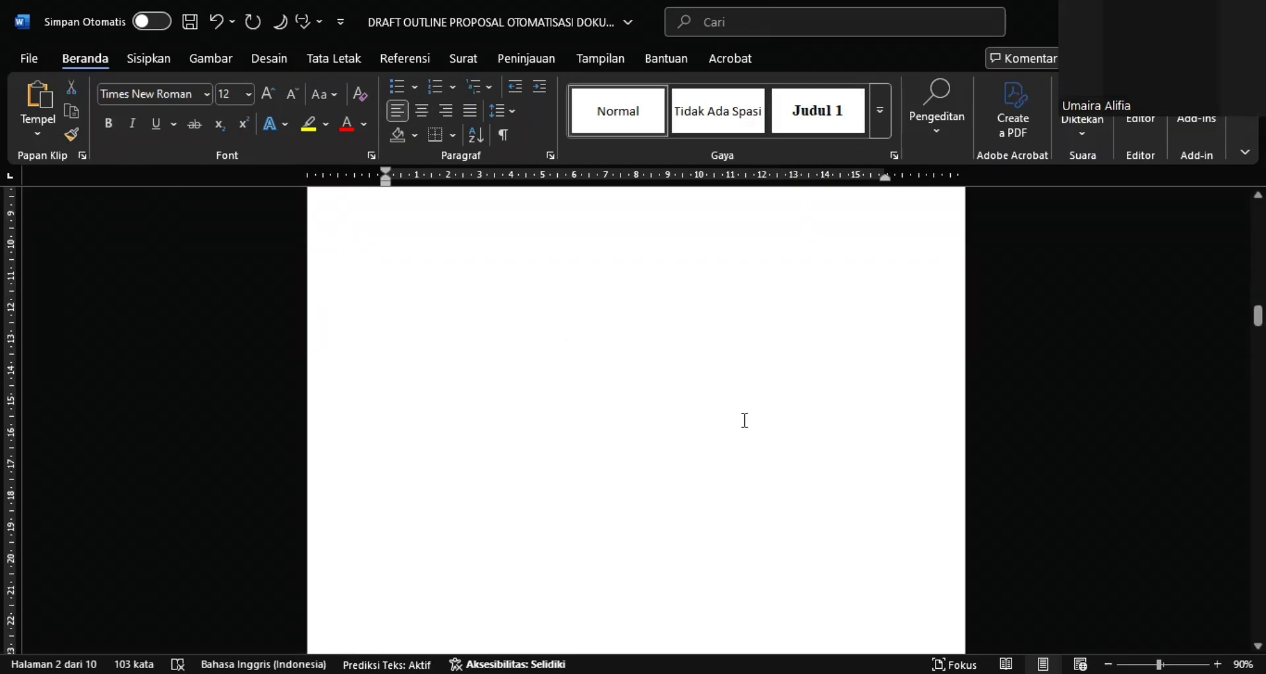
pyautogui.scroll(-10, 745, 420)
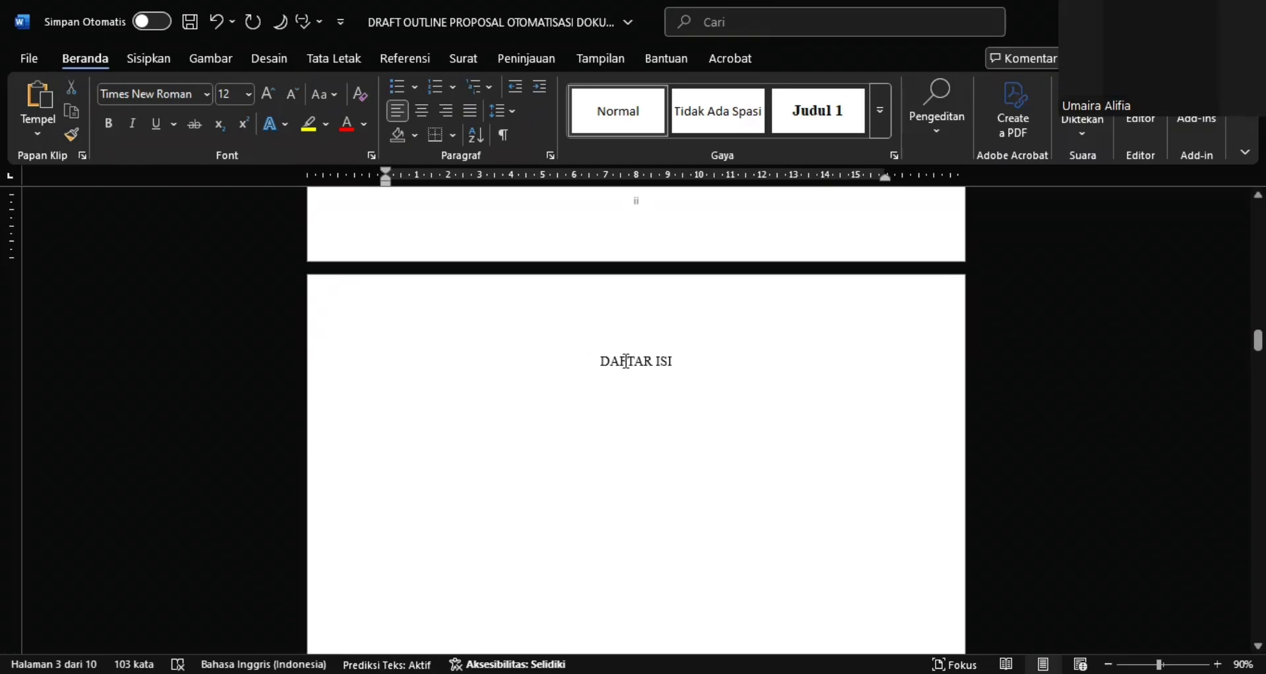
pyautogui.moveTo(627, 361); pyautogui.dragTo(676, 363)
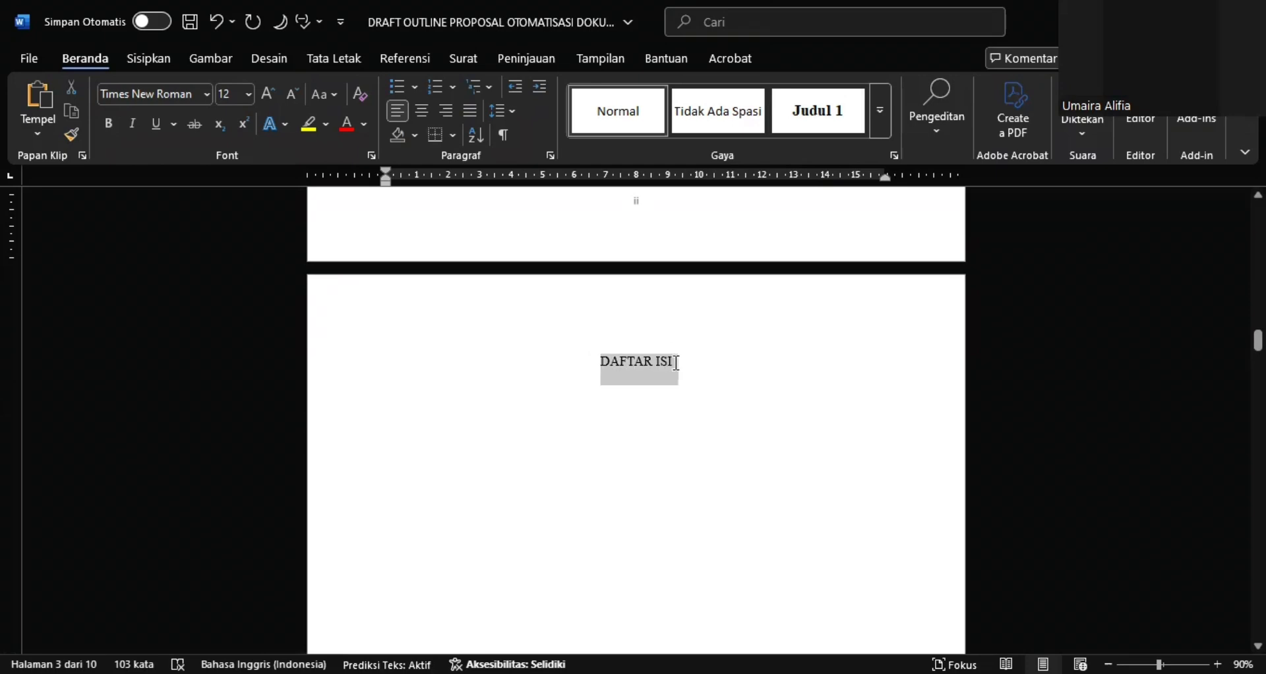
pyautogui.click(790, 124)
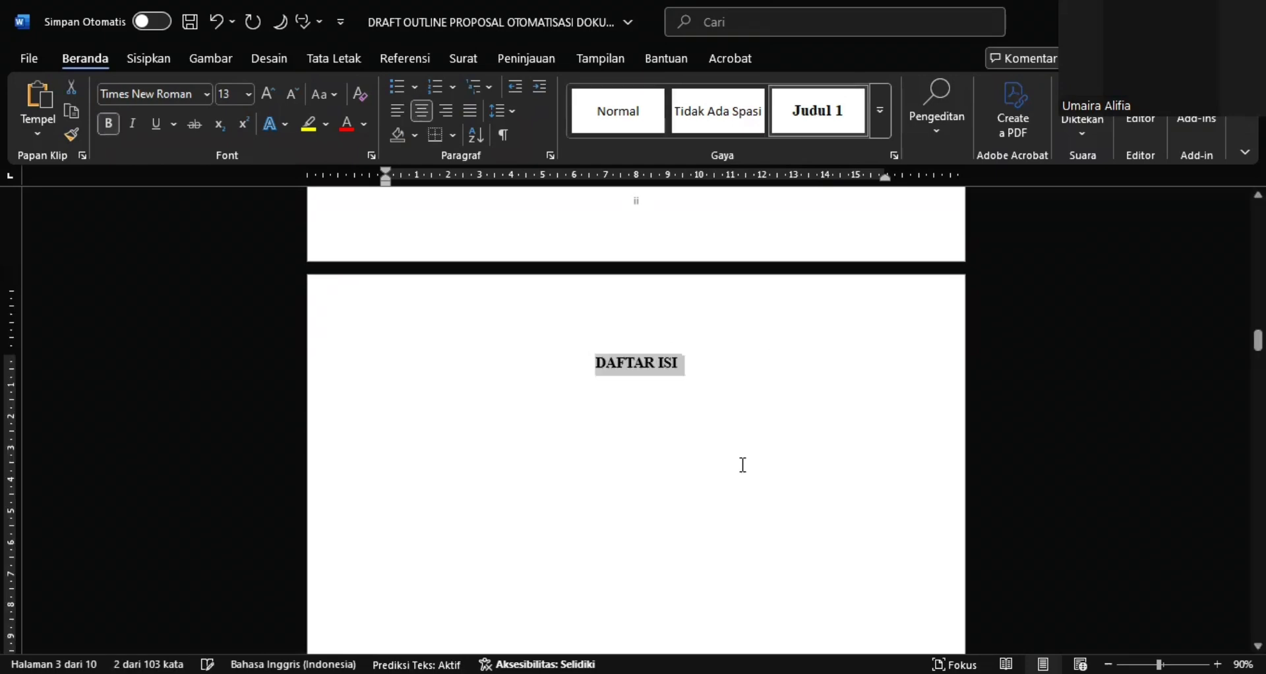
pyautogui.scroll(-8, 740, 463)
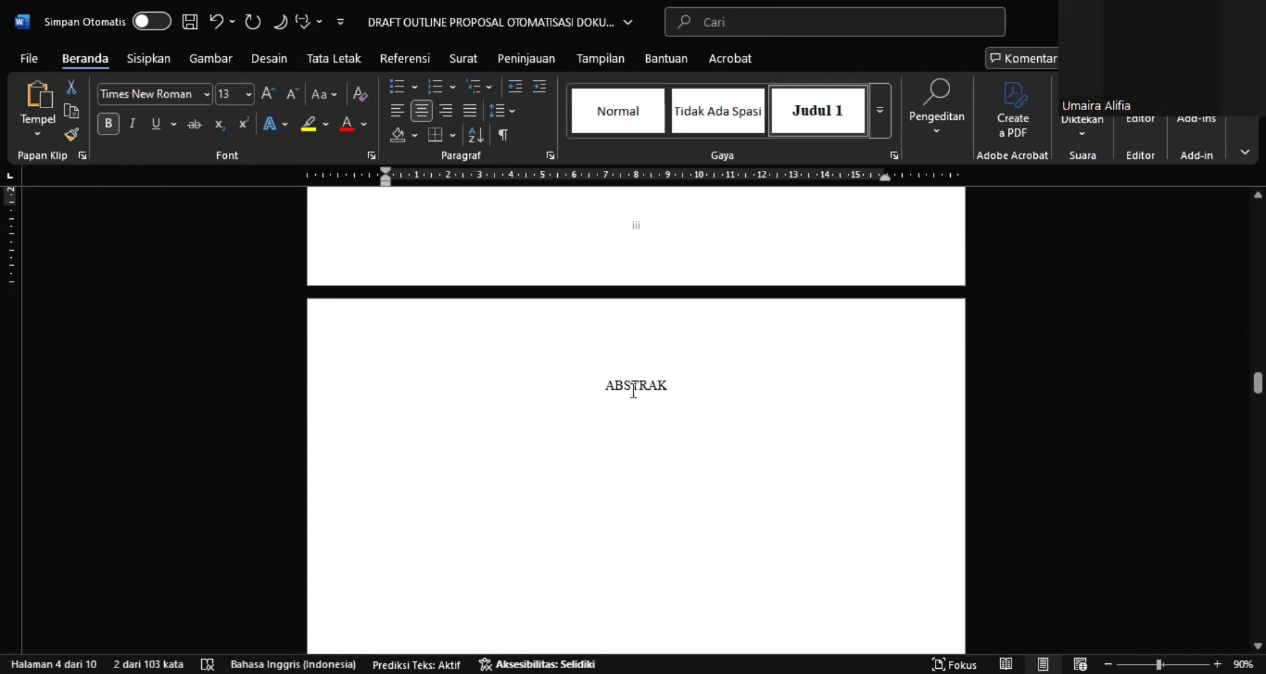
pyautogui.moveTo(633, 390); pyautogui.dragTo(673, 392)
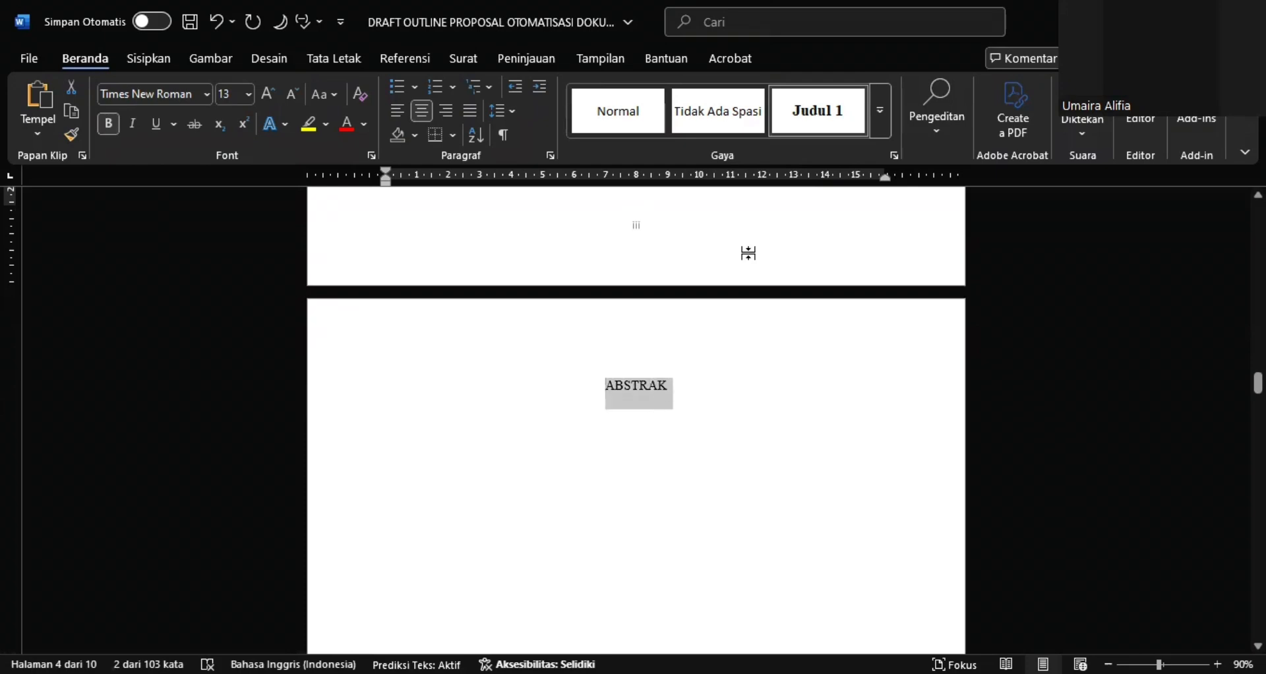
pyautogui.click(807, 139)
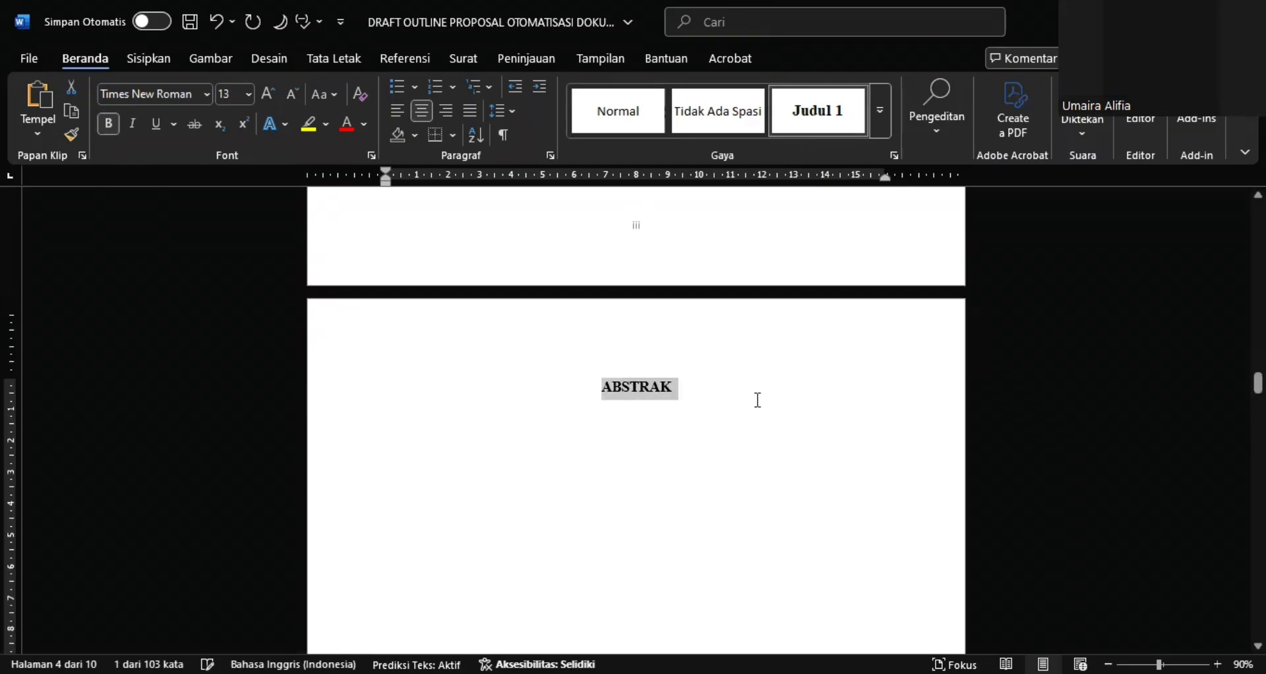
# Apply the Judul 1 style to both lines of the BAB 1 PENDAHULUAN chapter title
pyautogui.scroll(-8, 758, 400)
pyautogui.scroll(-6, 758, 400)
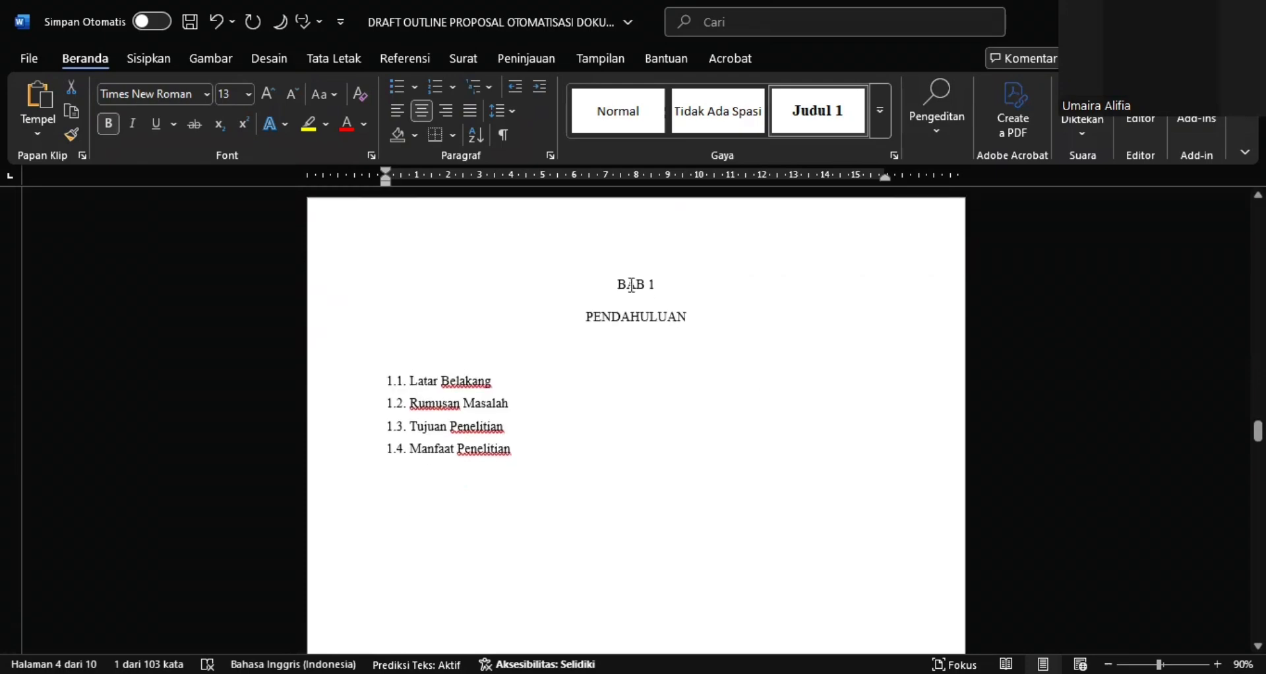
pyautogui.moveTo(618, 282); pyautogui.dragTo(689, 315)
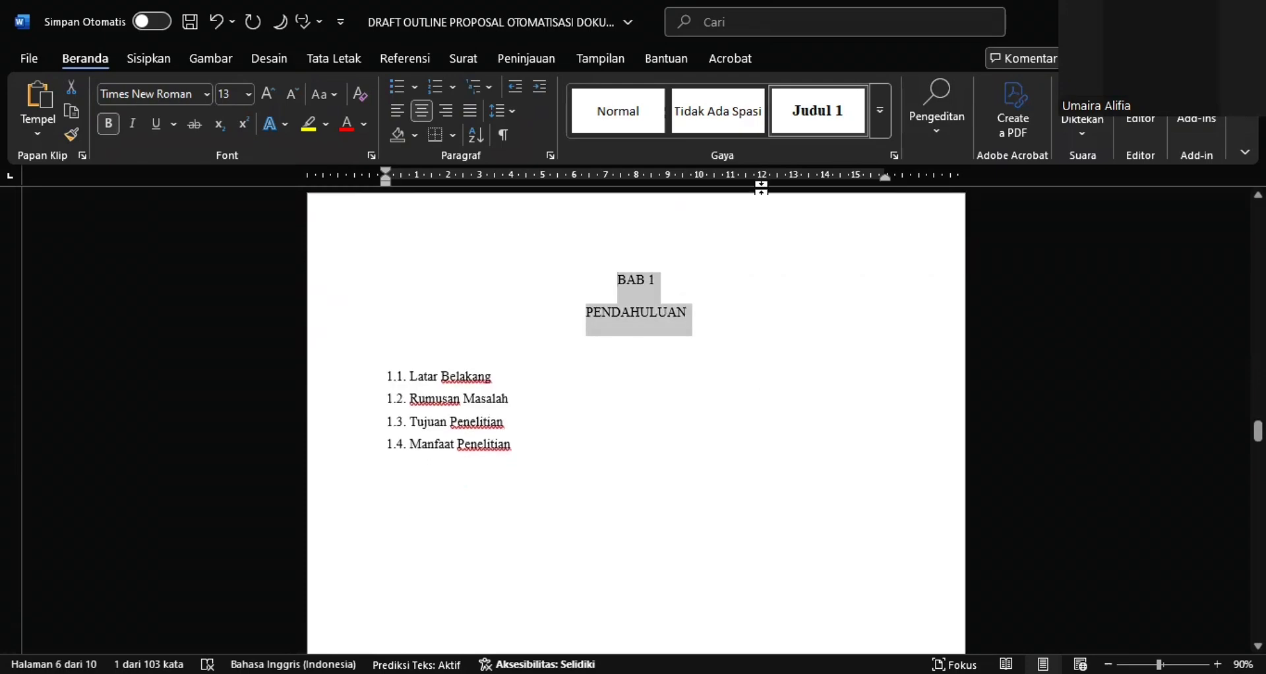
pyautogui.click(806, 131)
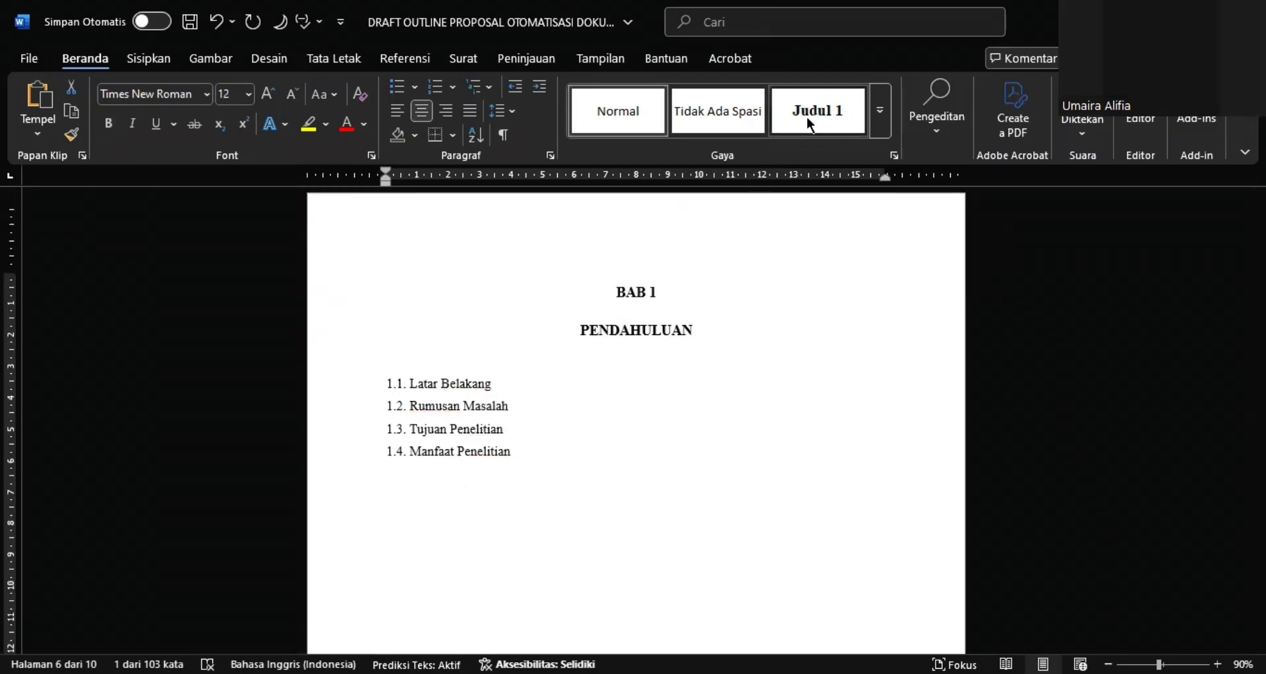
pyautogui.click(808, 125)
# Apply the Judul 1 style to the BAB 2 KAJIAN PUSTAKA and BAB 3 METODE PENELITIAN chapter titles
pyautogui.scroll(-10, 743, 334)
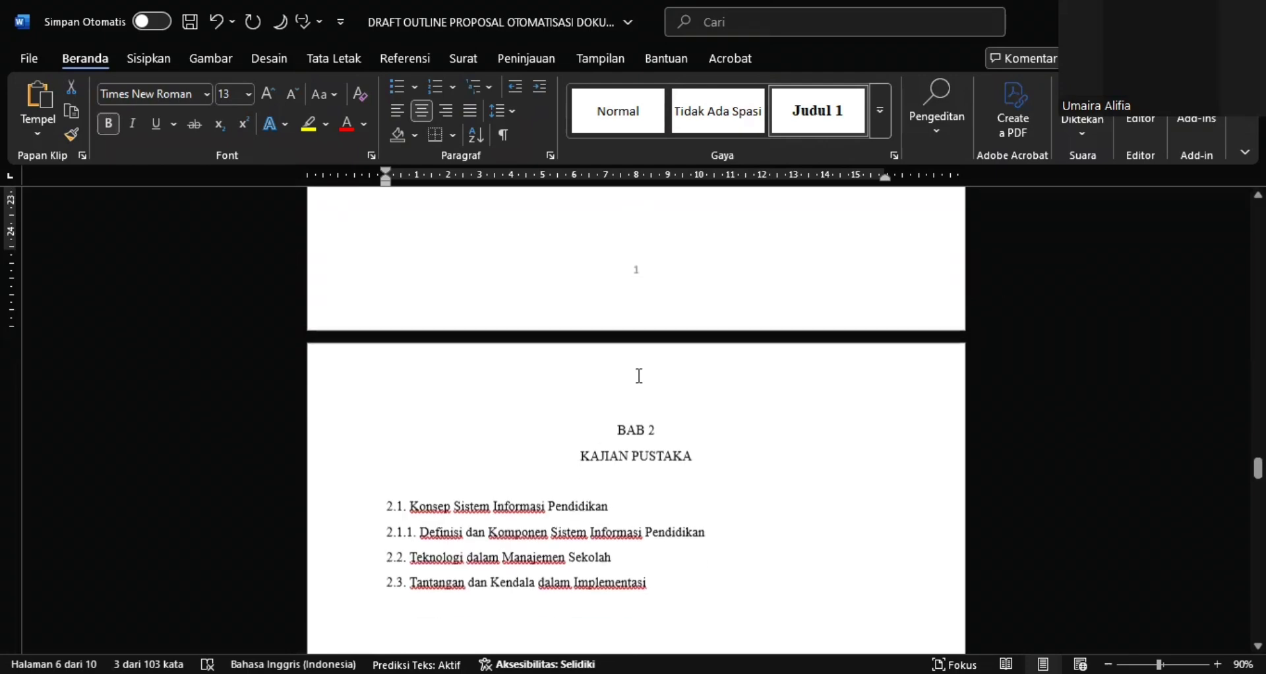
pyautogui.moveTo(613, 427); pyautogui.dragTo(697, 455)
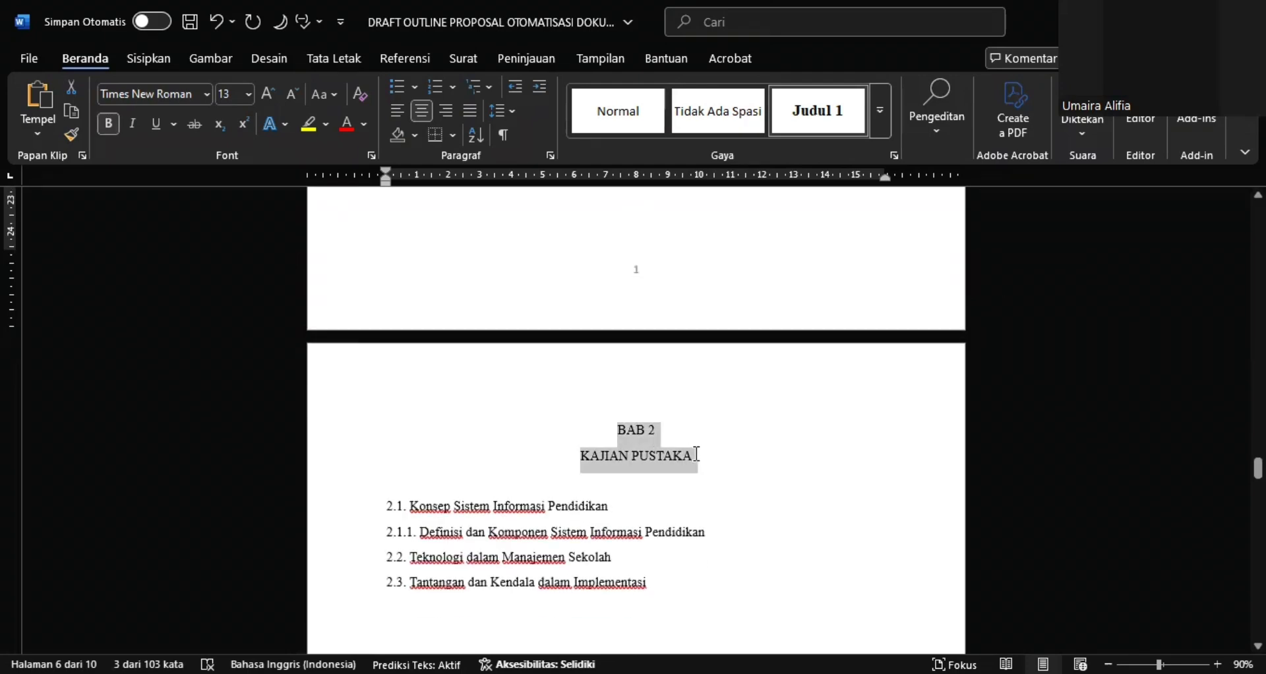
pyautogui.click(813, 121)
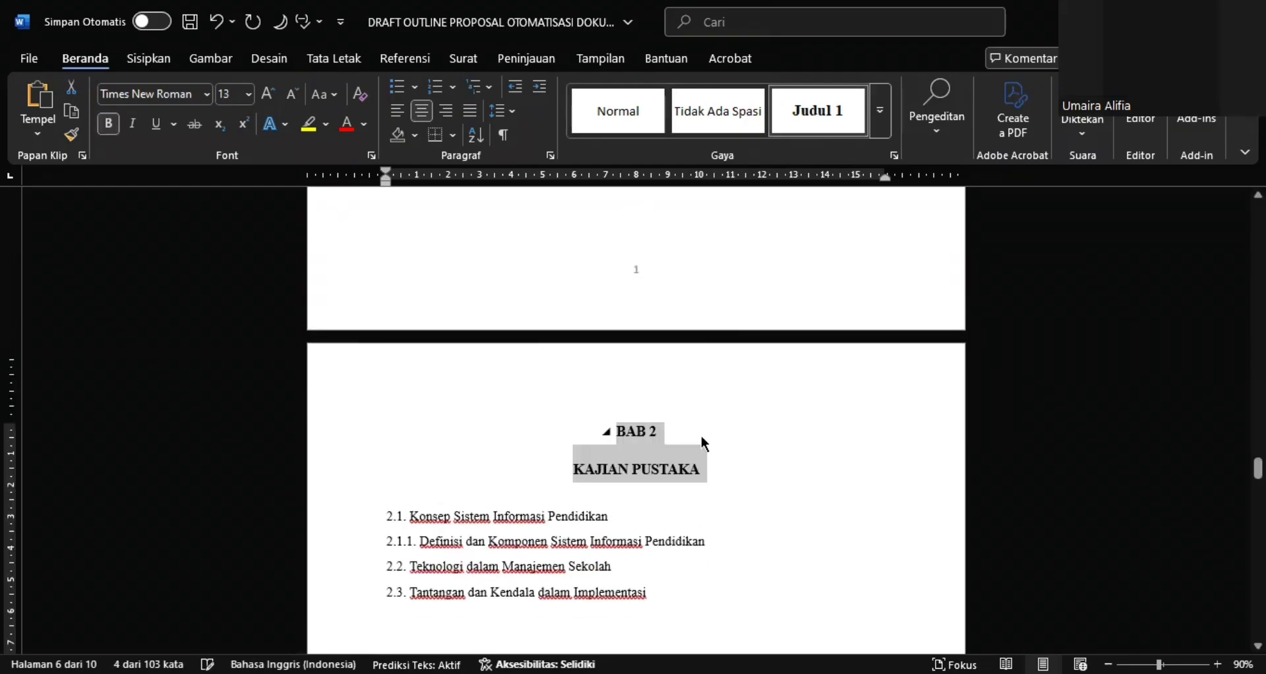
pyautogui.scroll(-15, 703, 439)
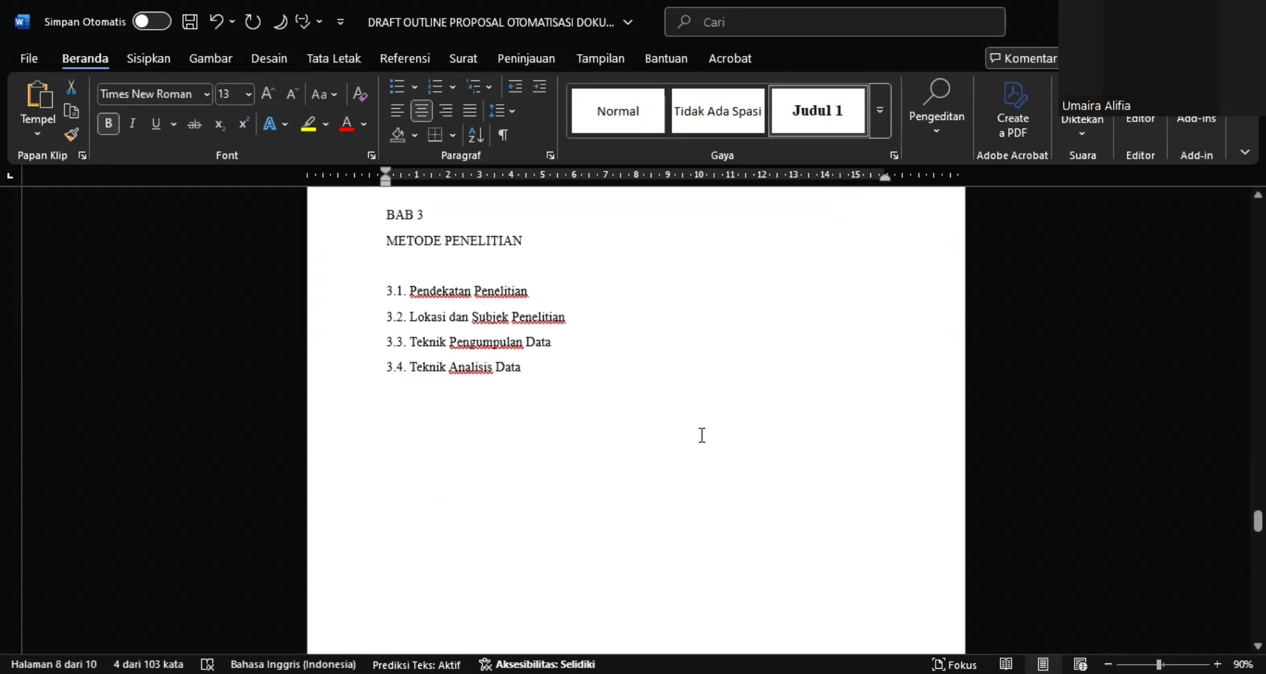
pyautogui.scroll(2, 703, 435)
pyautogui.moveTo(386, 371); pyautogui.dragTo(514, 404)
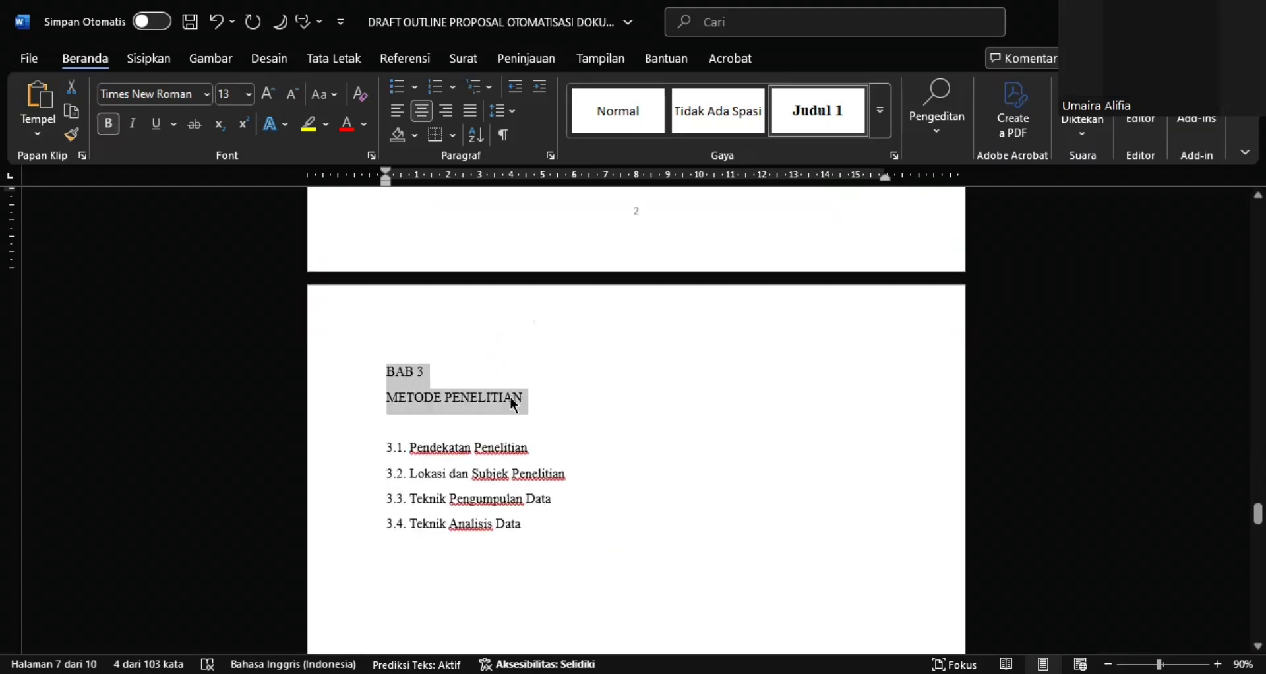
pyautogui.click(813, 117)
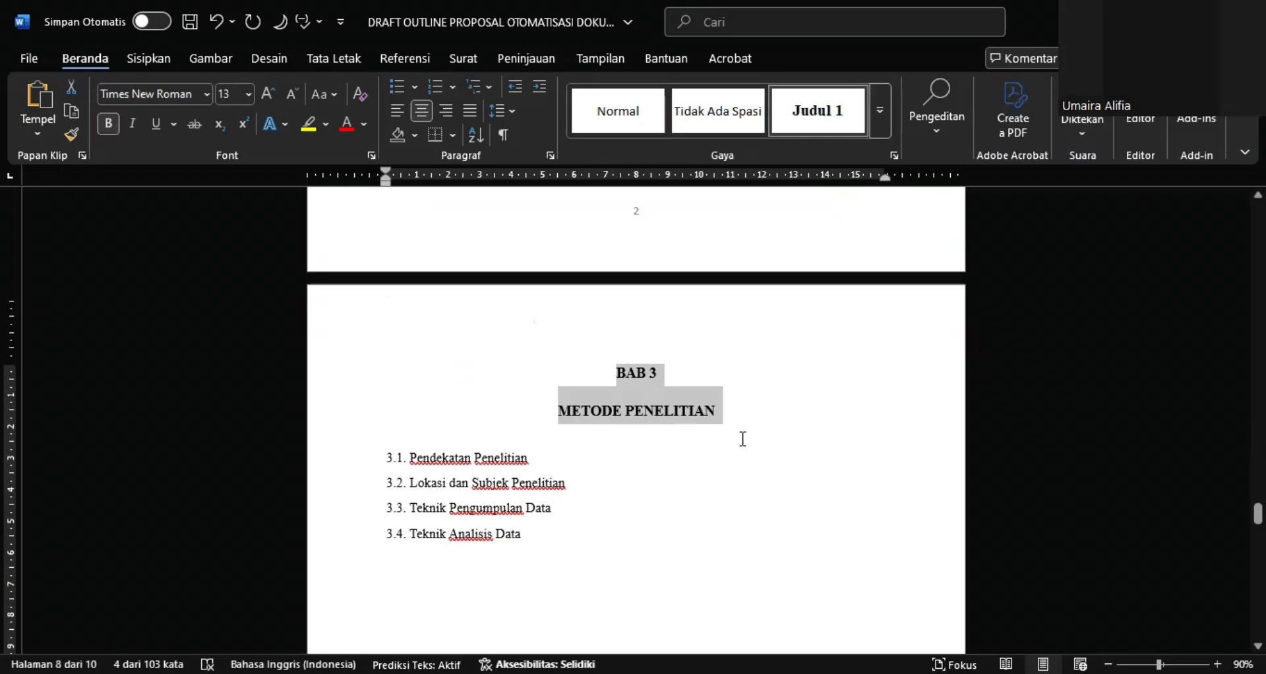
# Apply the Judul 1 style to the DAFTAR PUSTAKA and LAMPIRAN titles
pyautogui.scroll(-5, 744, 439)
pyautogui.scroll(-5, 743, 439)
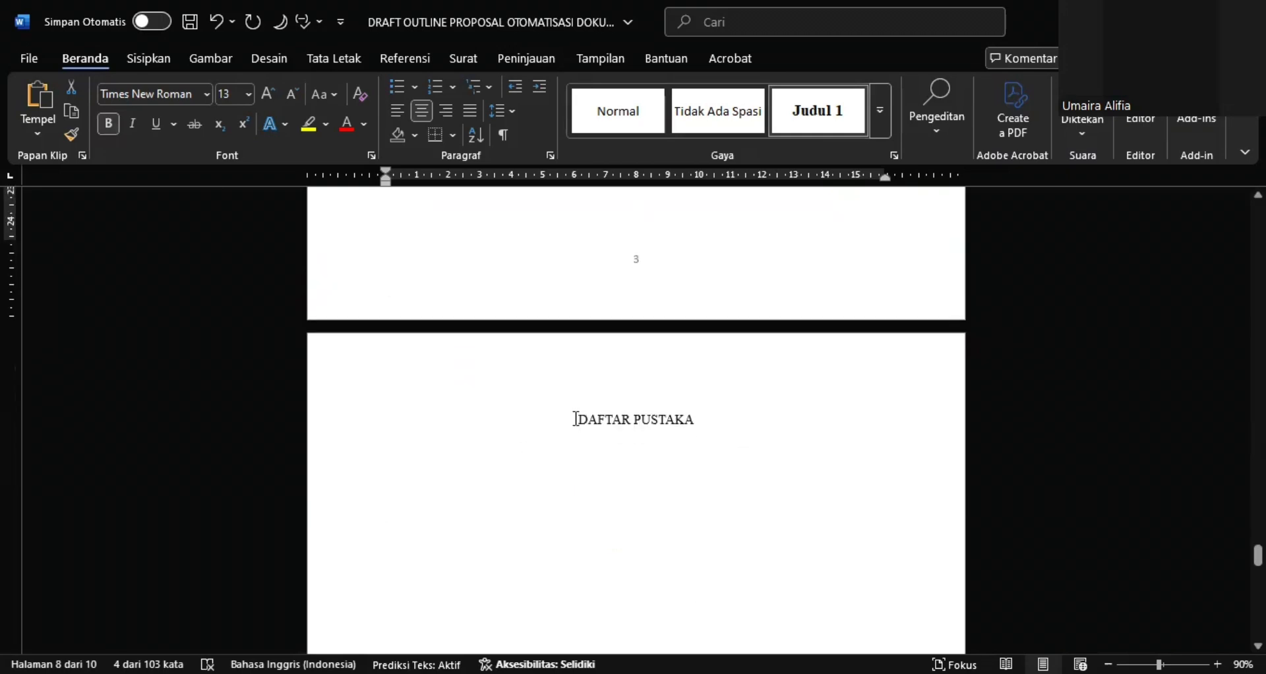
pyautogui.moveTo(577, 419); pyautogui.dragTo(725, 435)
pyautogui.click(807, 132)
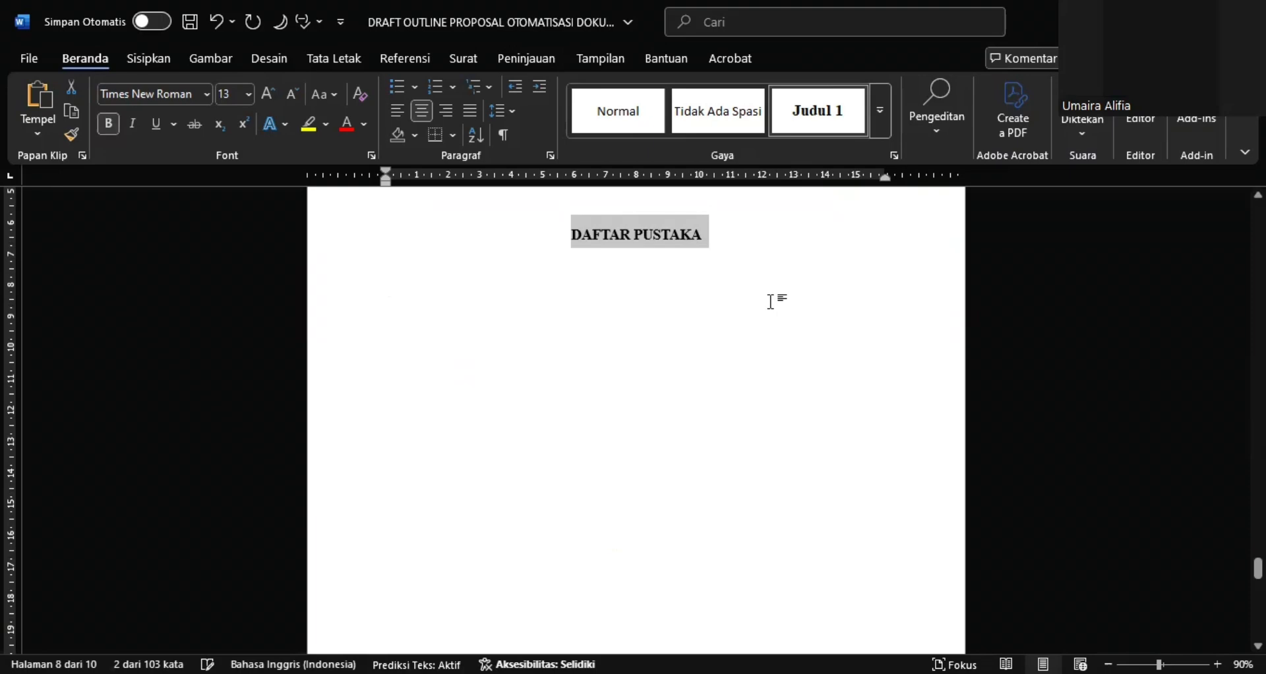
pyautogui.scroll(-10, 770, 301)
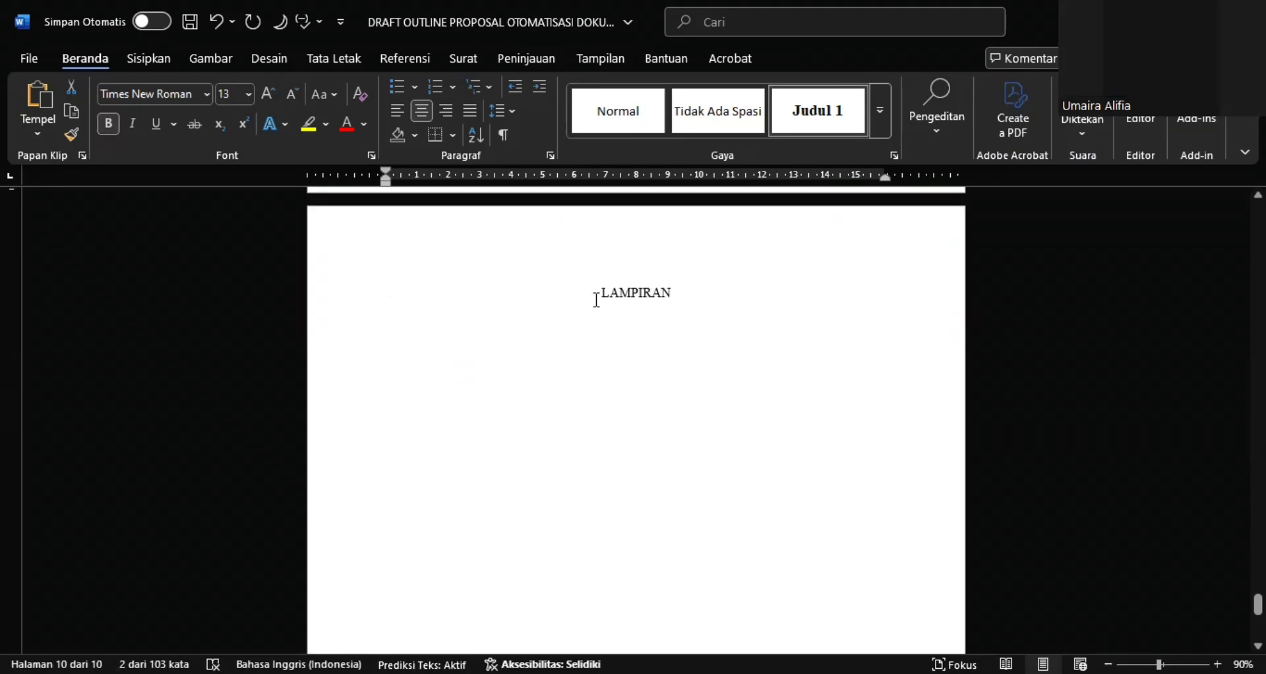
pyautogui.moveTo(597, 300); pyautogui.dragTo(679, 290)
pyautogui.click(818, 118)
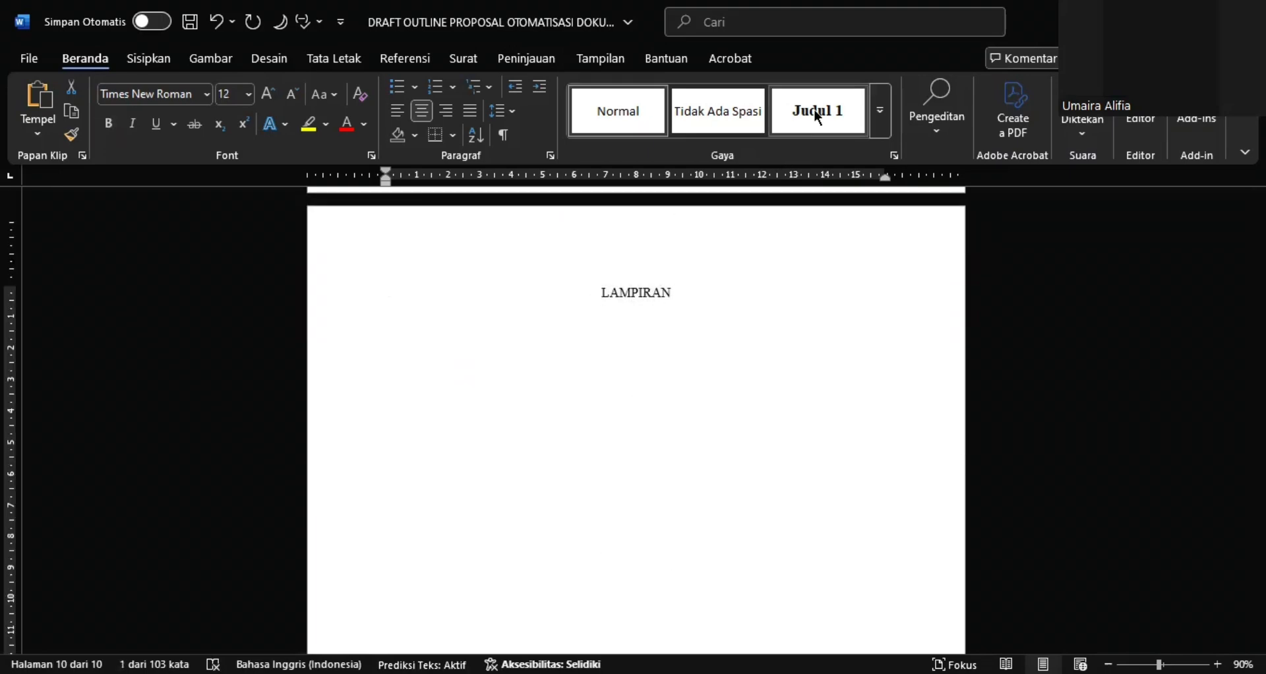
pyautogui.scroll(-5, 745, 381)
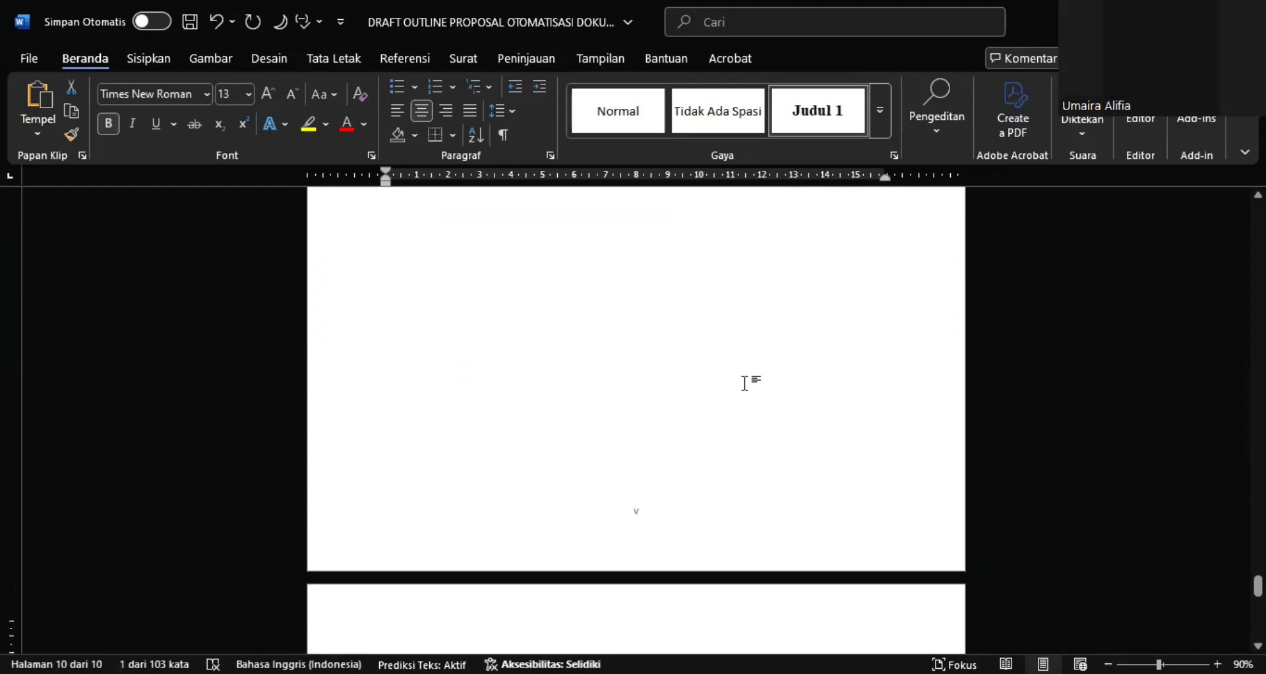
# Select the 1.1 Latar Belakang line under BAB 1 and modify the Judul 2 style's font to Times New Roman, size 12
pyautogui.scroll(3, 745, 383)
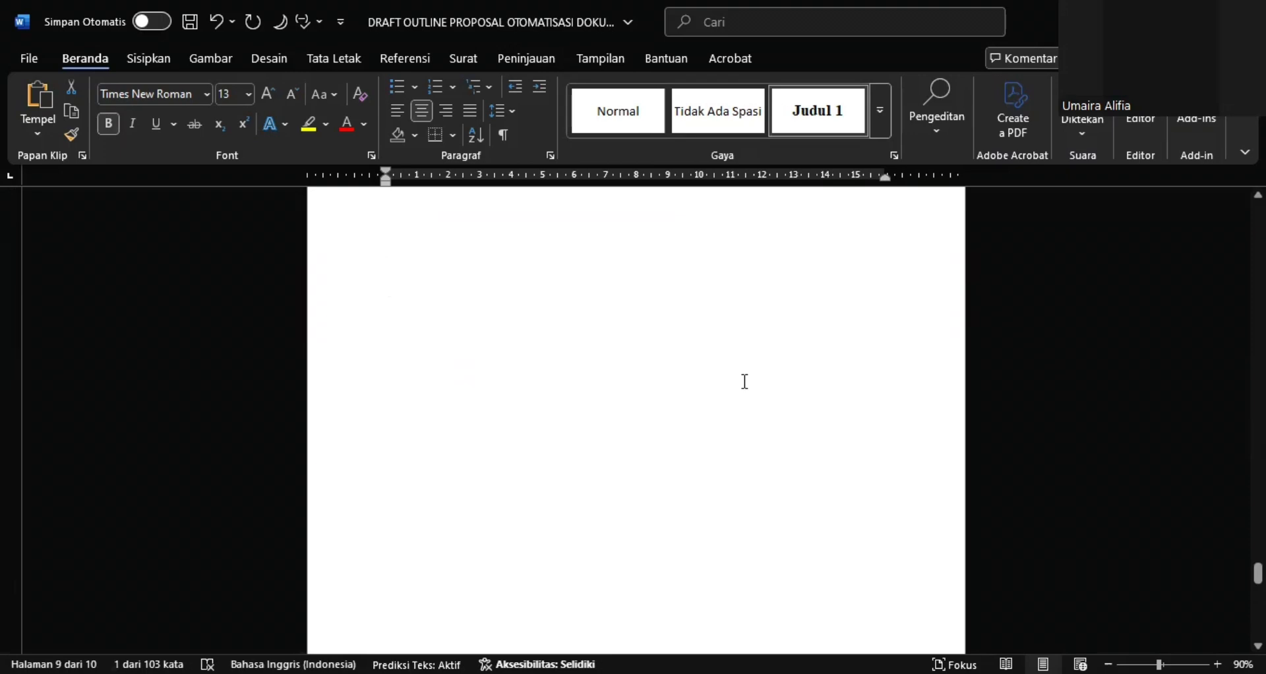
pyautogui.scroll(3, 744, 382)
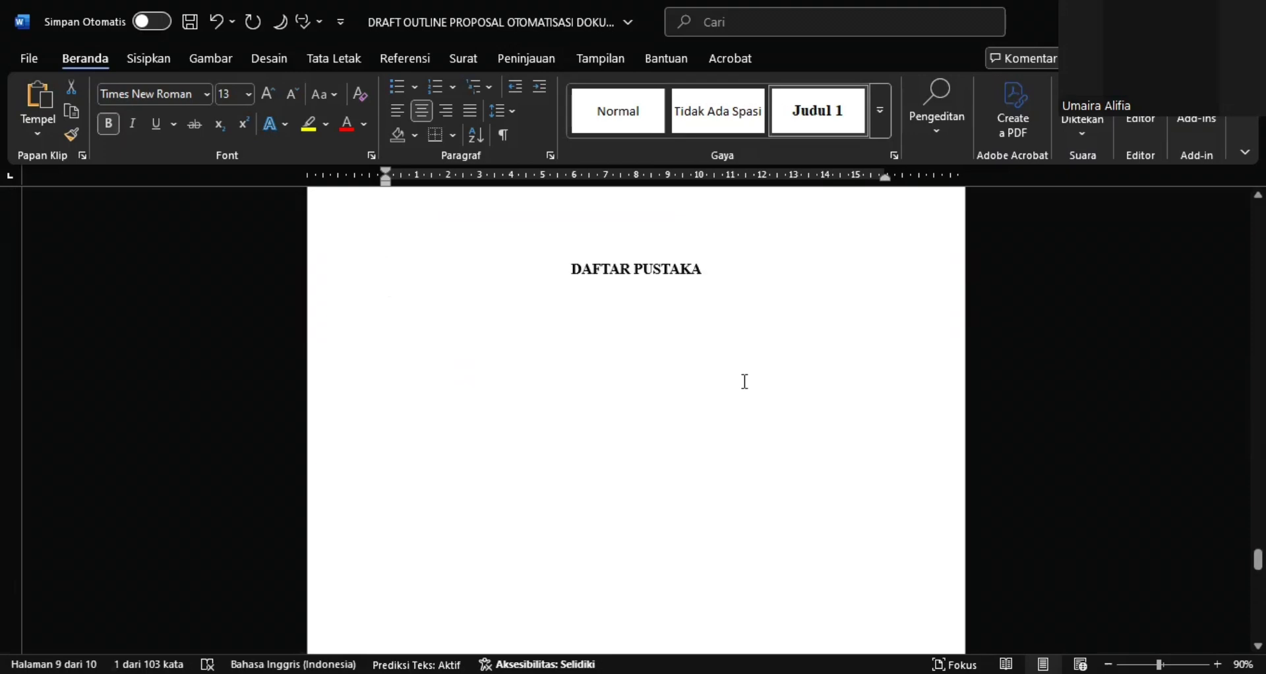
pyautogui.scroll(5, 780, 268)
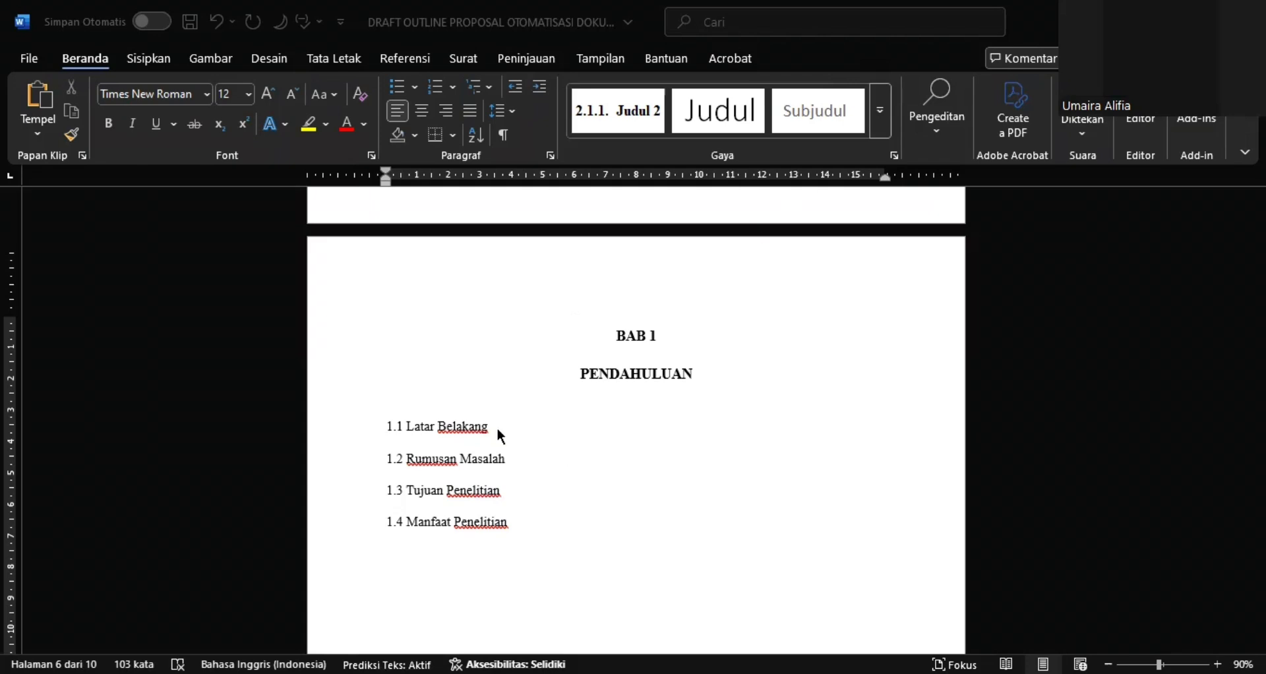
pyautogui.moveTo(497, 427); pyautogui.dragTo(387, 430)
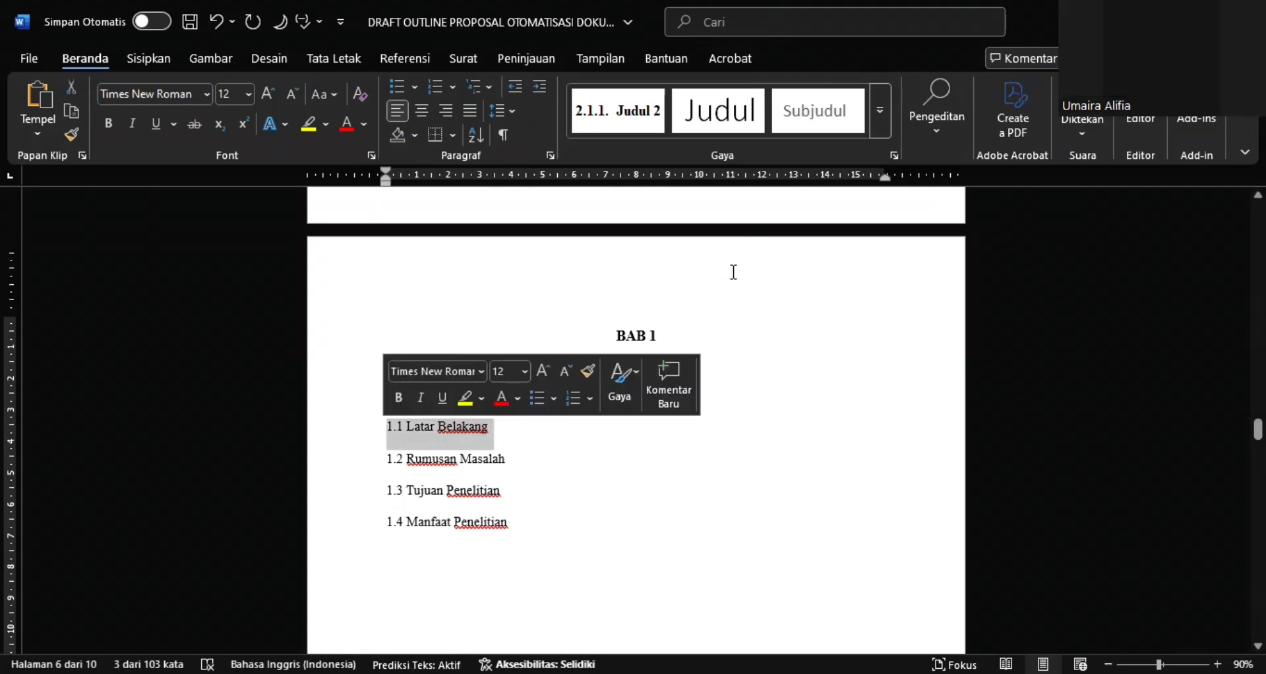
pyautogui.click(881, 126)
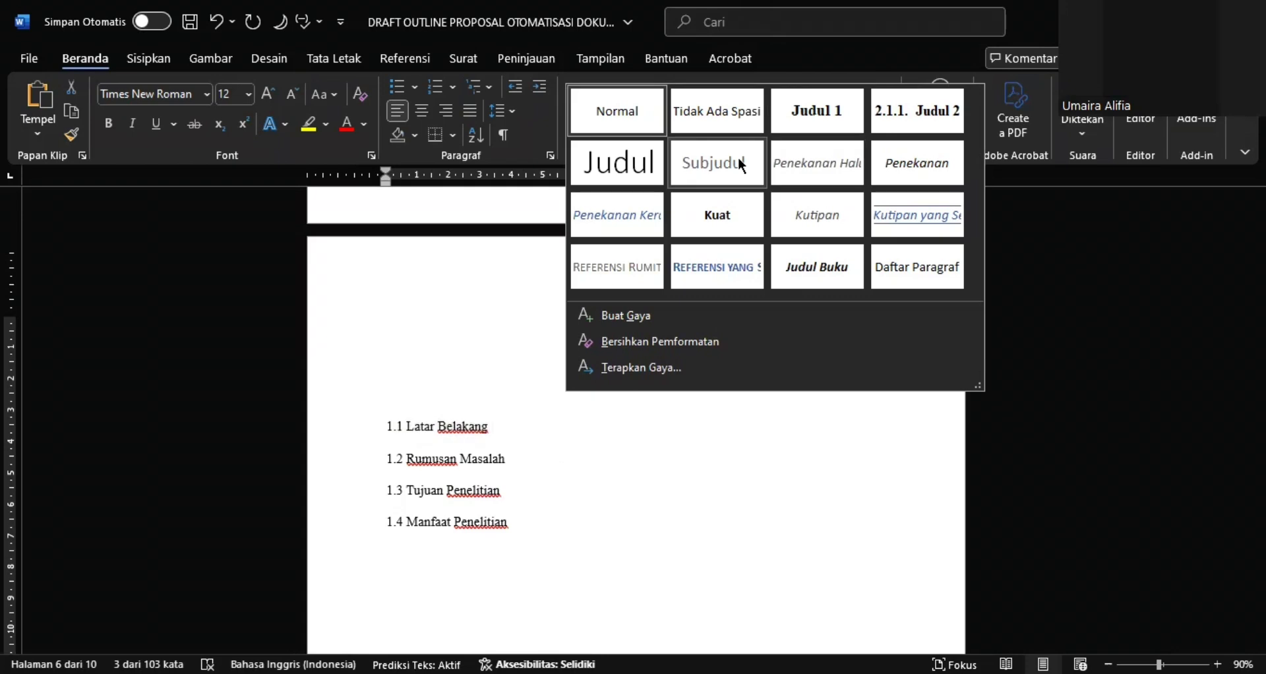
pyautogui.rightClick(897, 114)
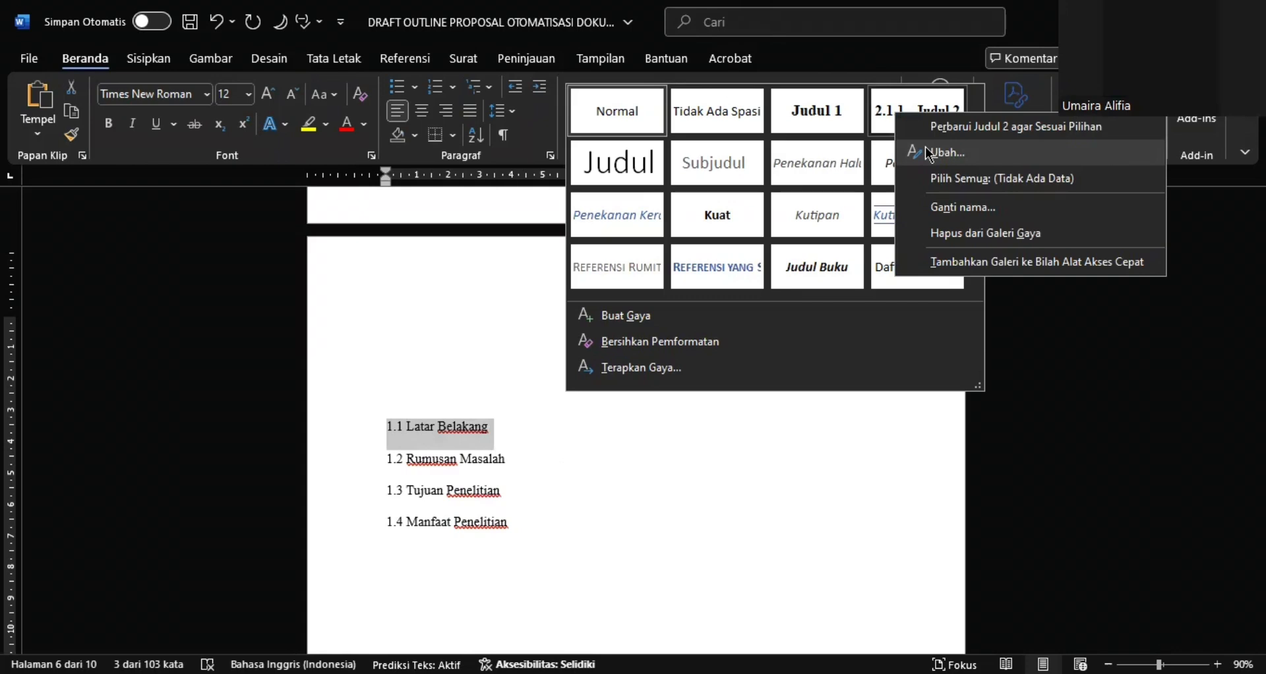
pyautogui.click(929, 156)
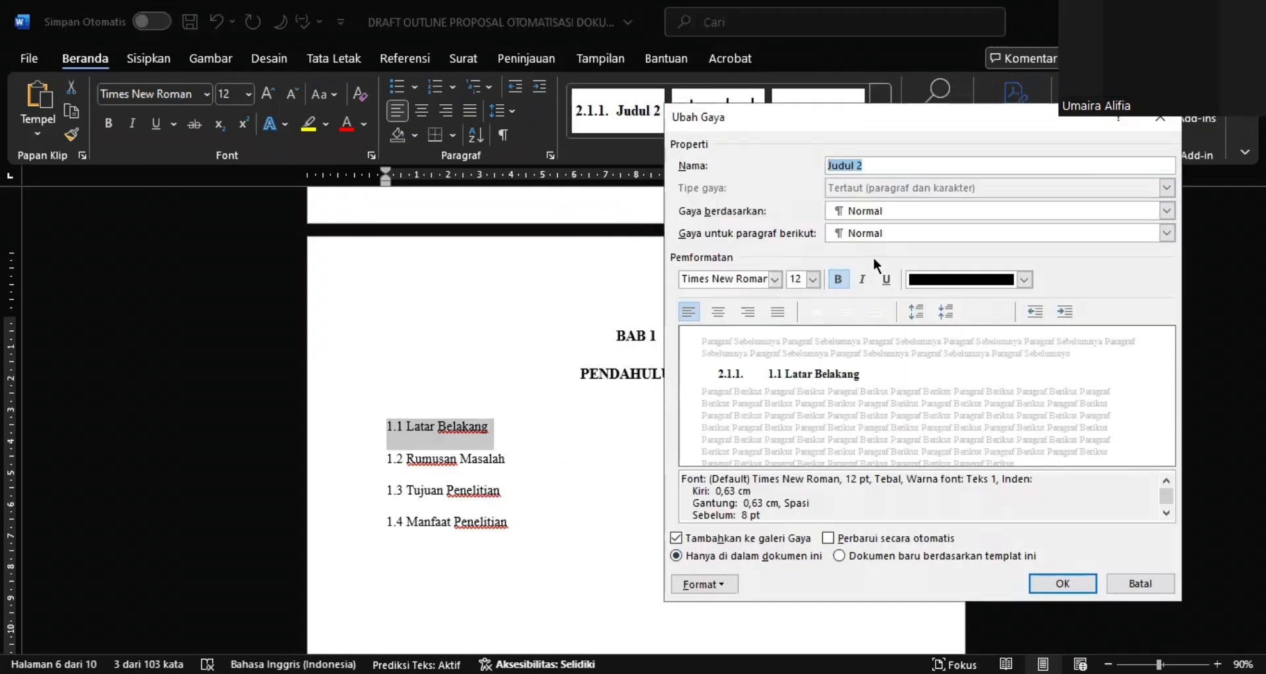
pyautogui.click(776, 282)
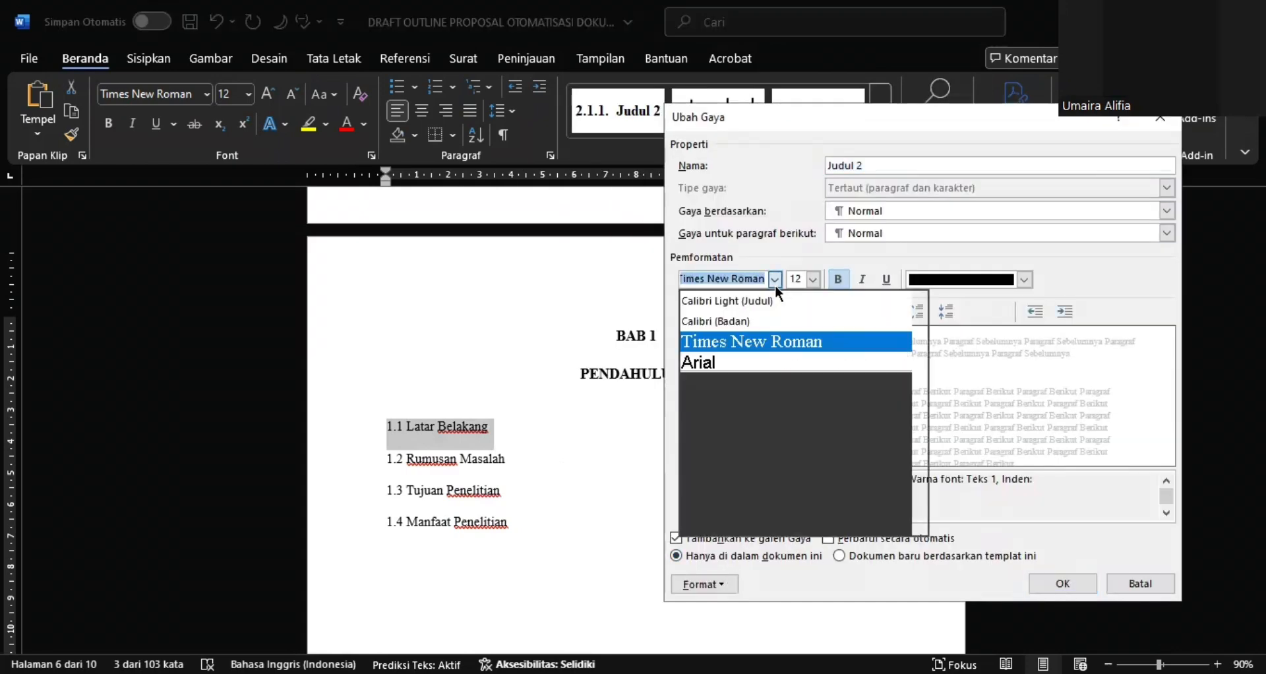
pyautogui.click(768, 340)
pyautogui.click(813, 279)
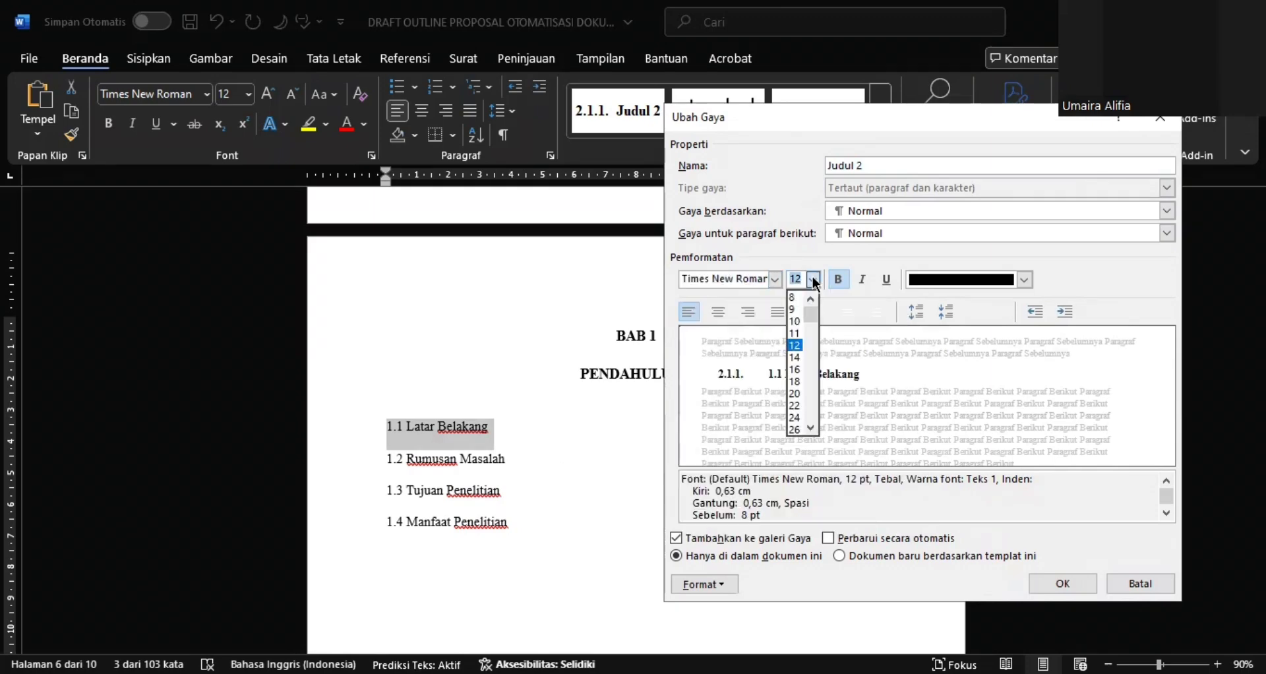
pyautogui.click(795, 345)
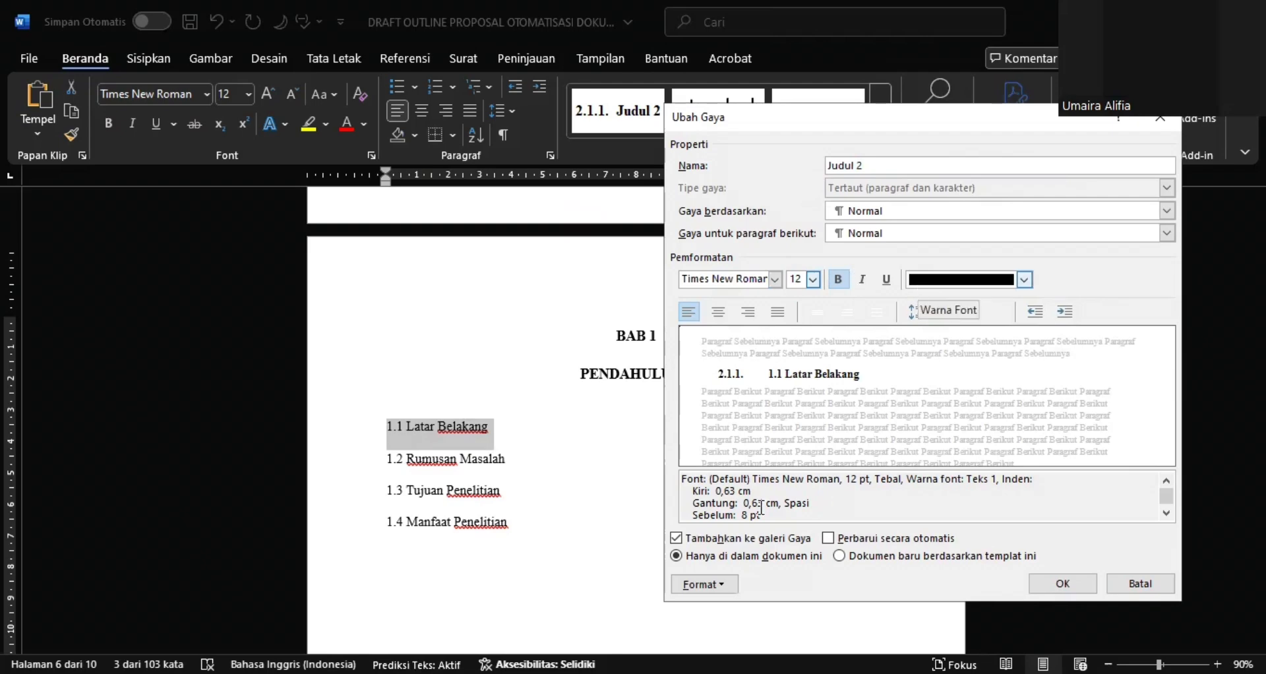
# Define a new number format of 1.1. in the numbering settings of the Judul 2 style
pyautogui.click(706, 586)
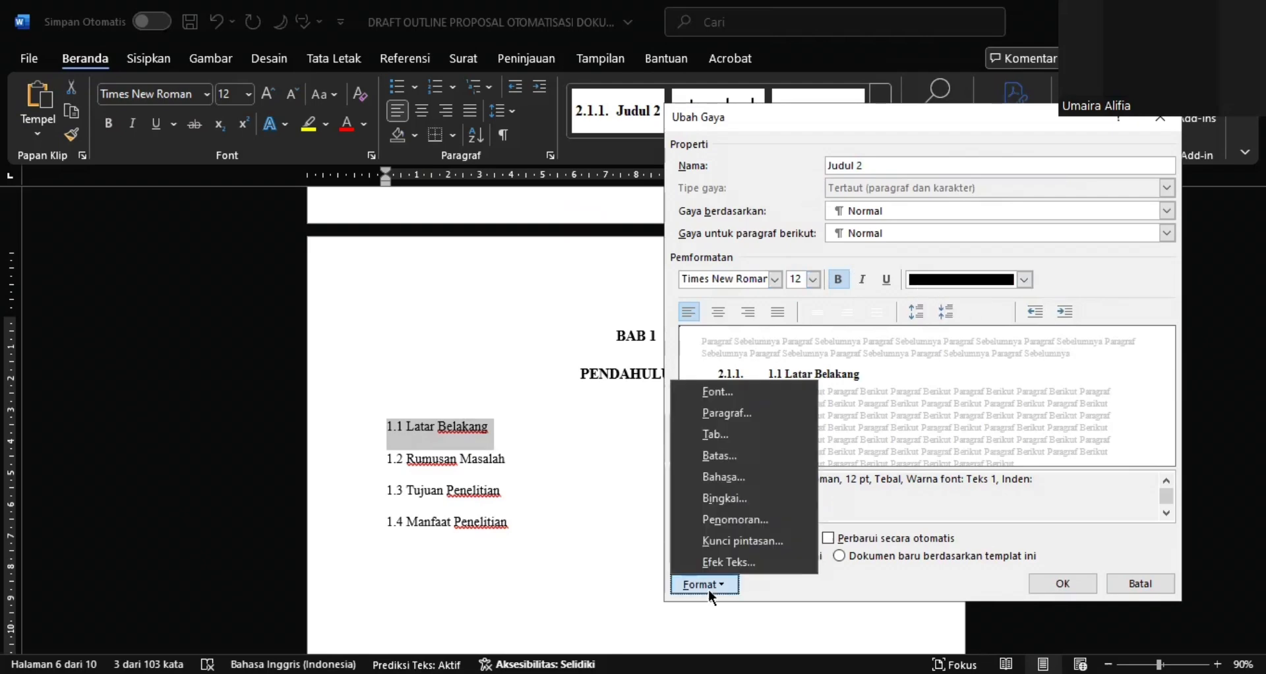
pyautogui.click(726, 521)
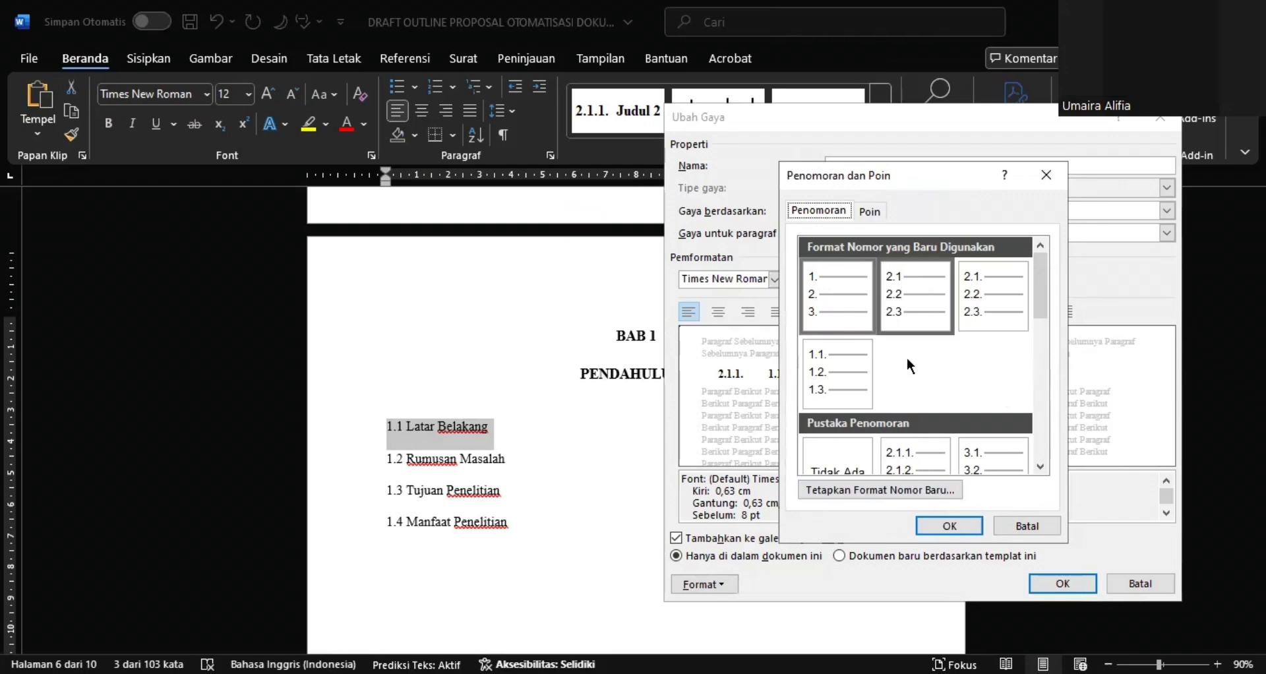
pyautogui.scroll(-5, 908, 366)
pyautogui.scroll(5, 907, 367)
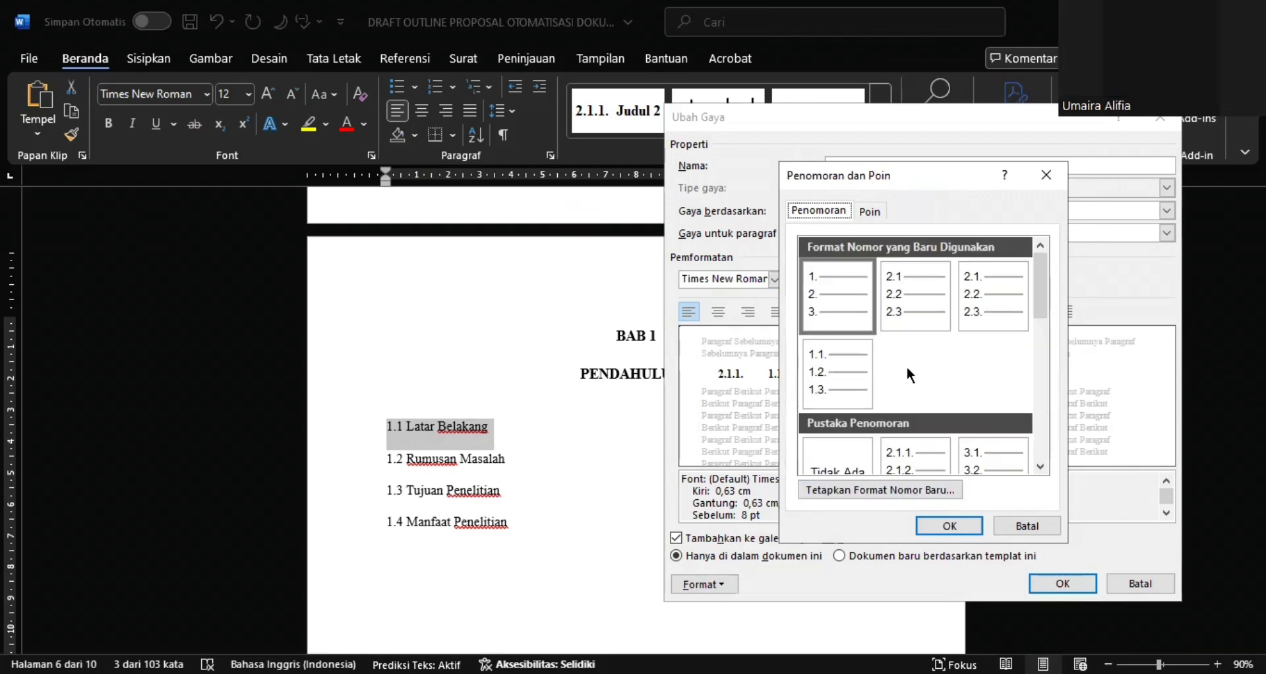
pyautogui.click(890, 495)
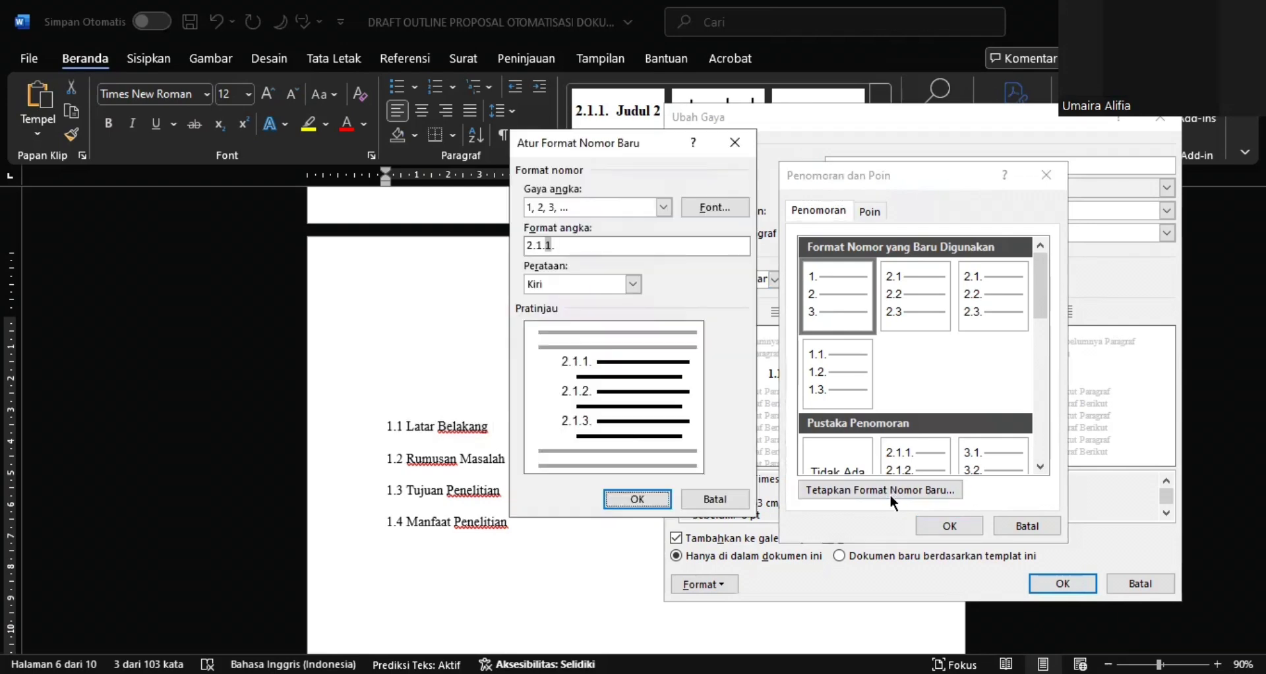
pyautogui.click(581, 253)
pyautogui.moveTo(542, 244); pyautogui.dragTo(526, 245)
pyautogui.press('BackSpace')
pyautogui.write('1')
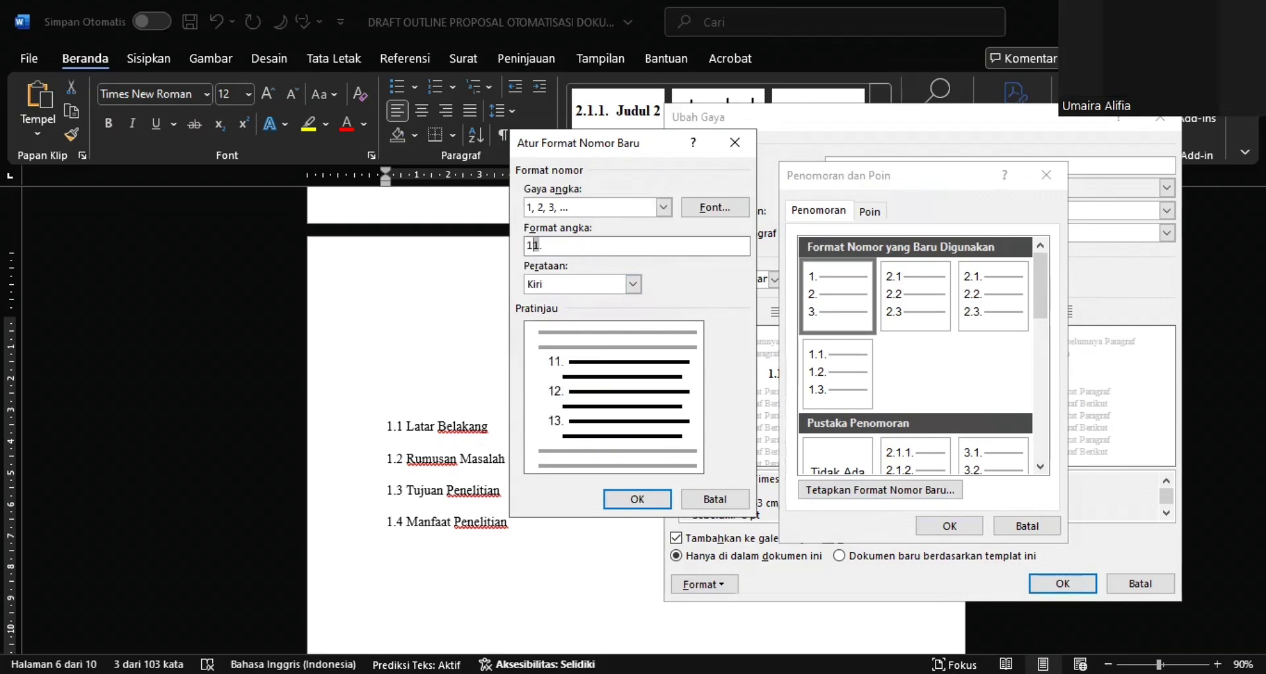
pyautogui.write('.')
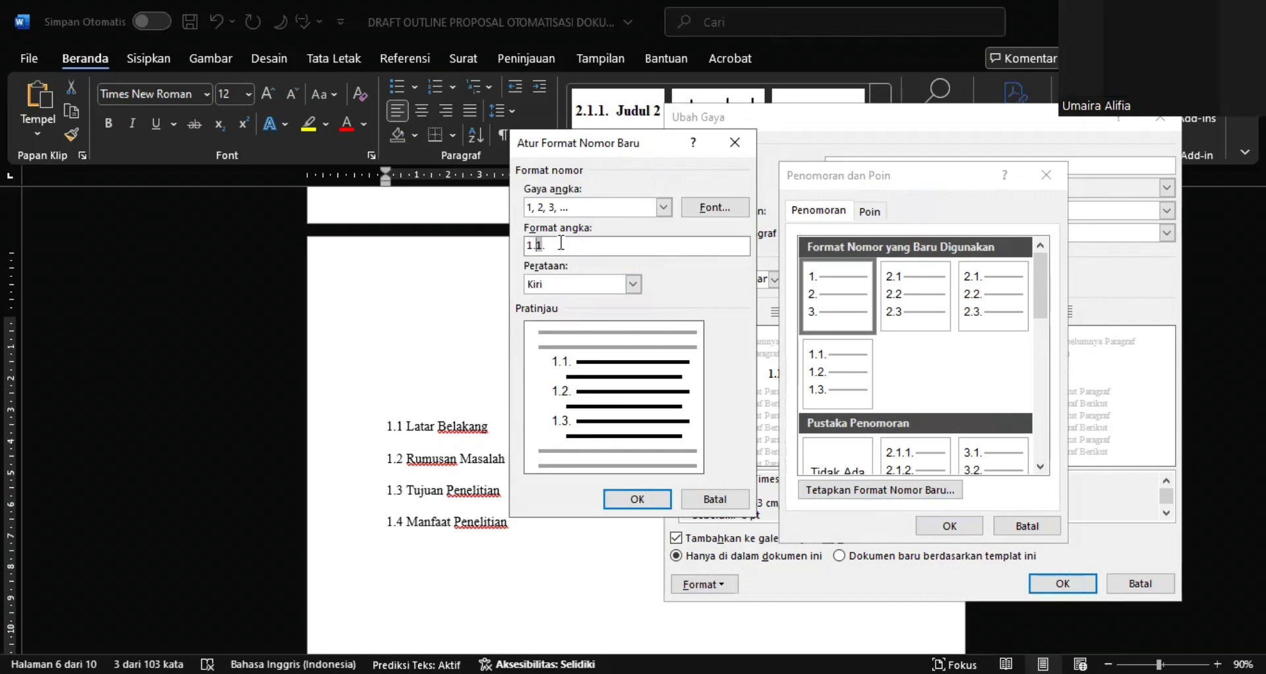
# Set the new format's number style to 1, 2, 3, … with Tengah alignment, and save the Judul 2 style changes
pyautogui.click(661, 206)
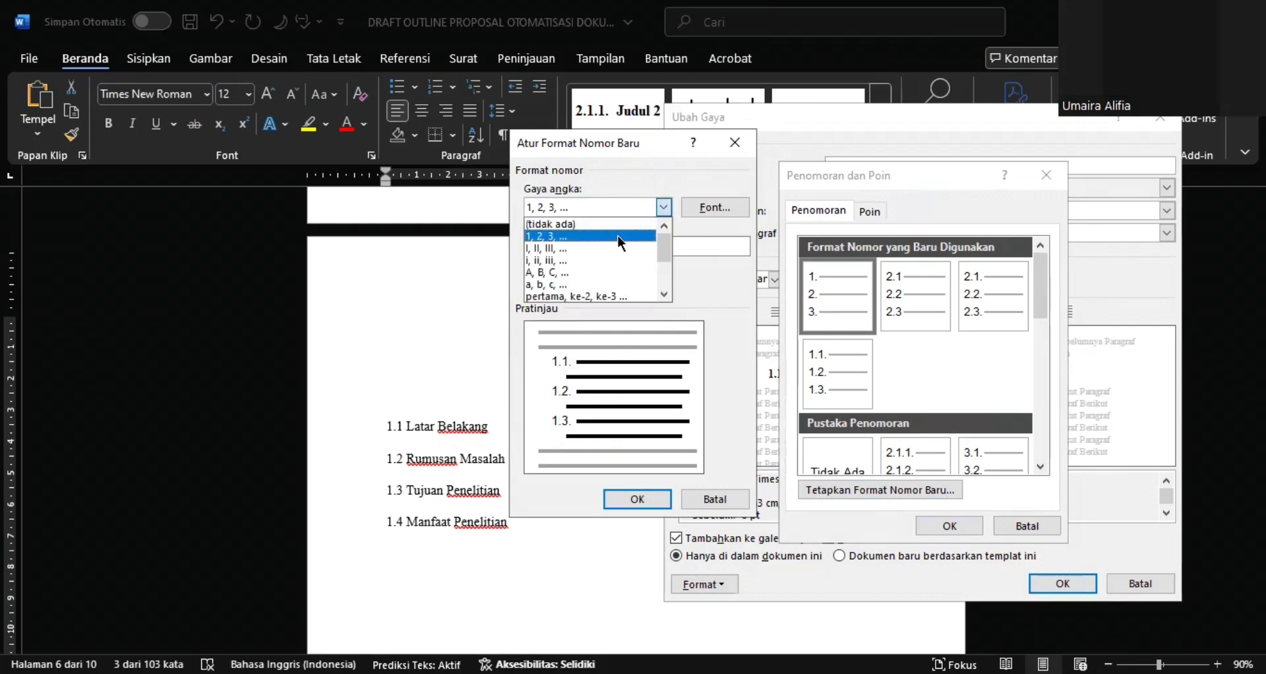
pyautogui.click(617, 234)
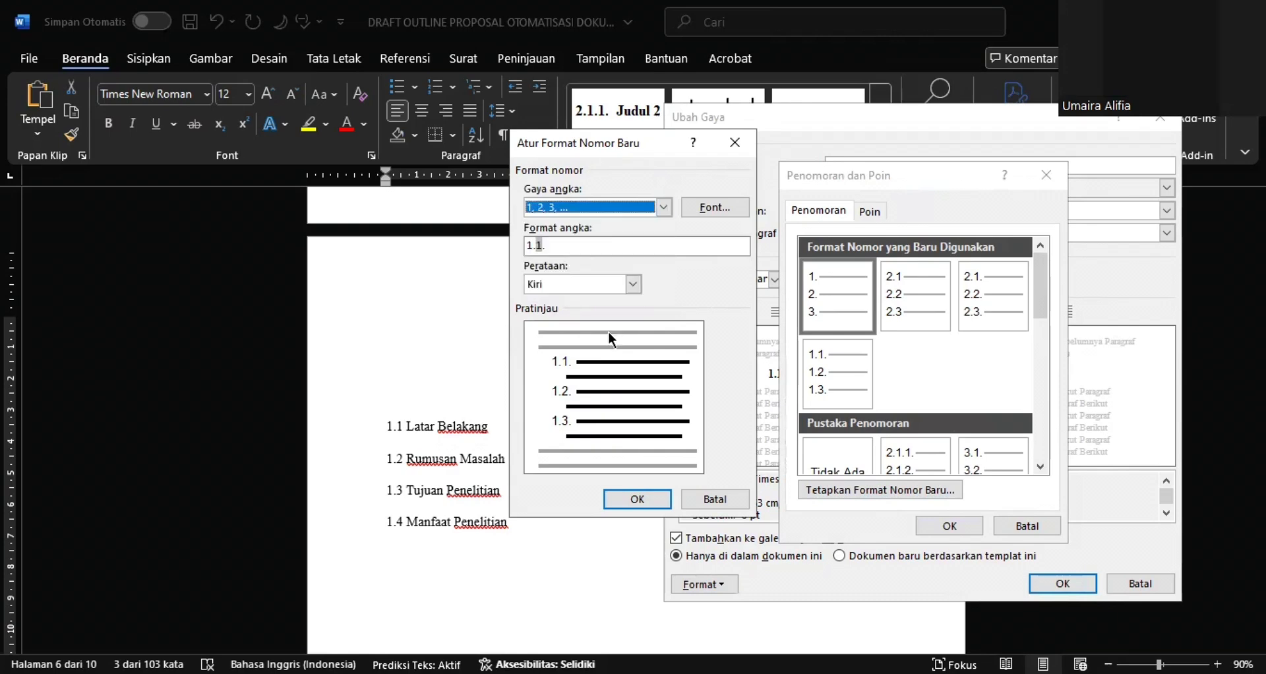
pyautogui.click(623, 289)
pyautogui.click(632, 283)
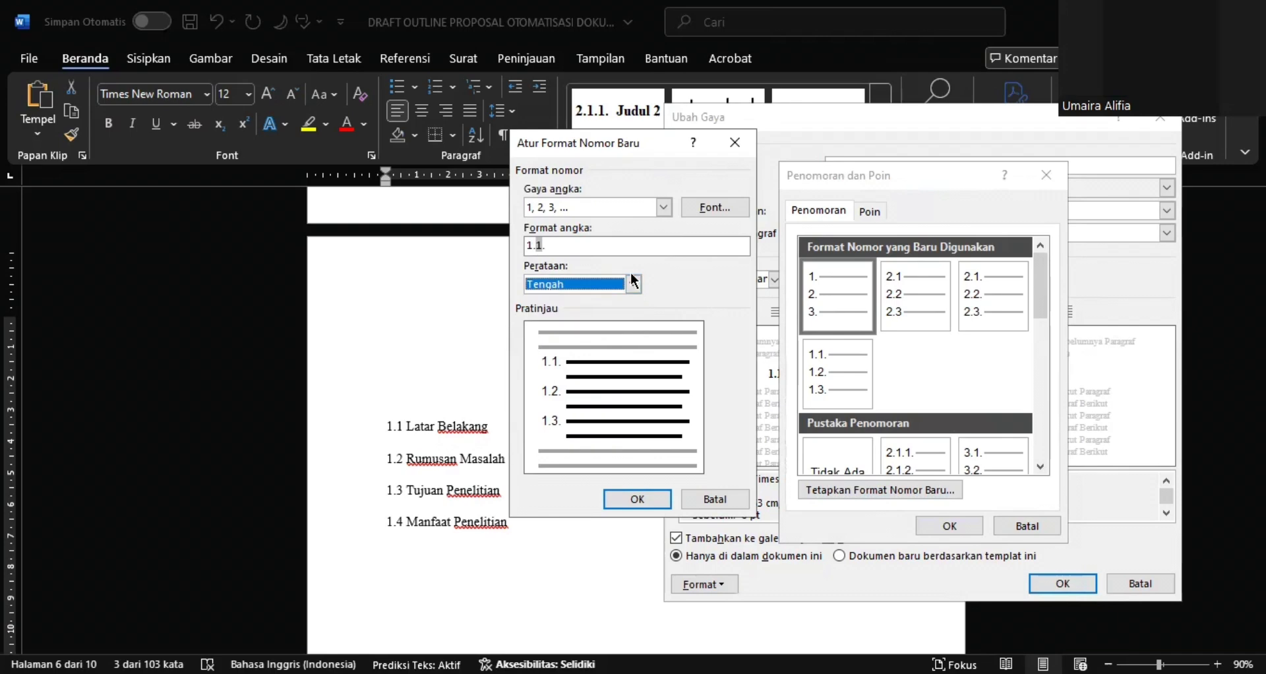
pyautogui.click(624, 280)
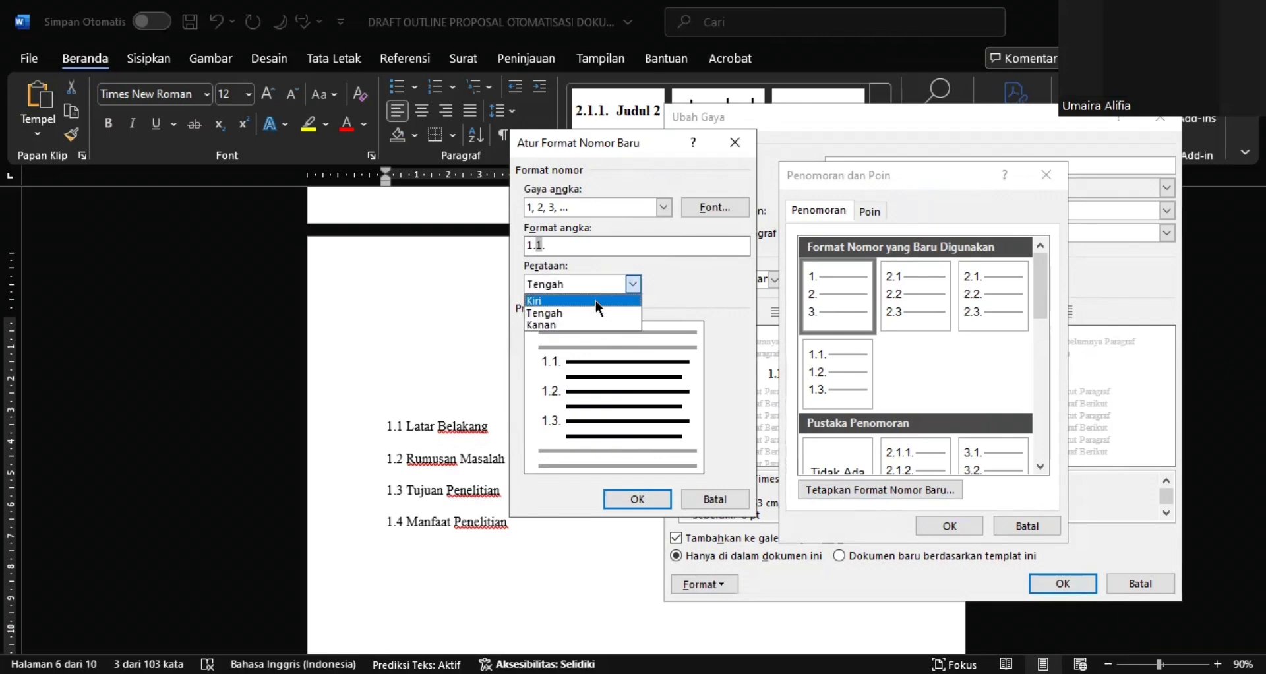
pyautogui.click(596, 301)
pyautogui.click(617, 287)
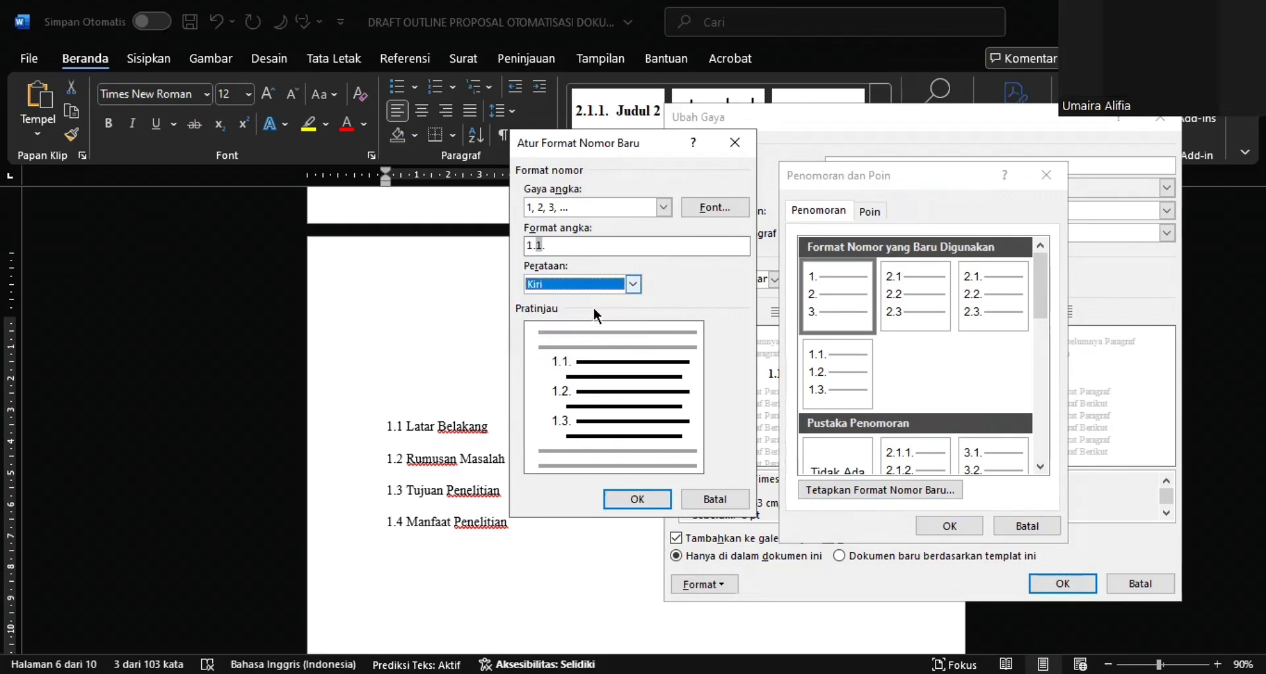
pyautogui.click(593, 307)
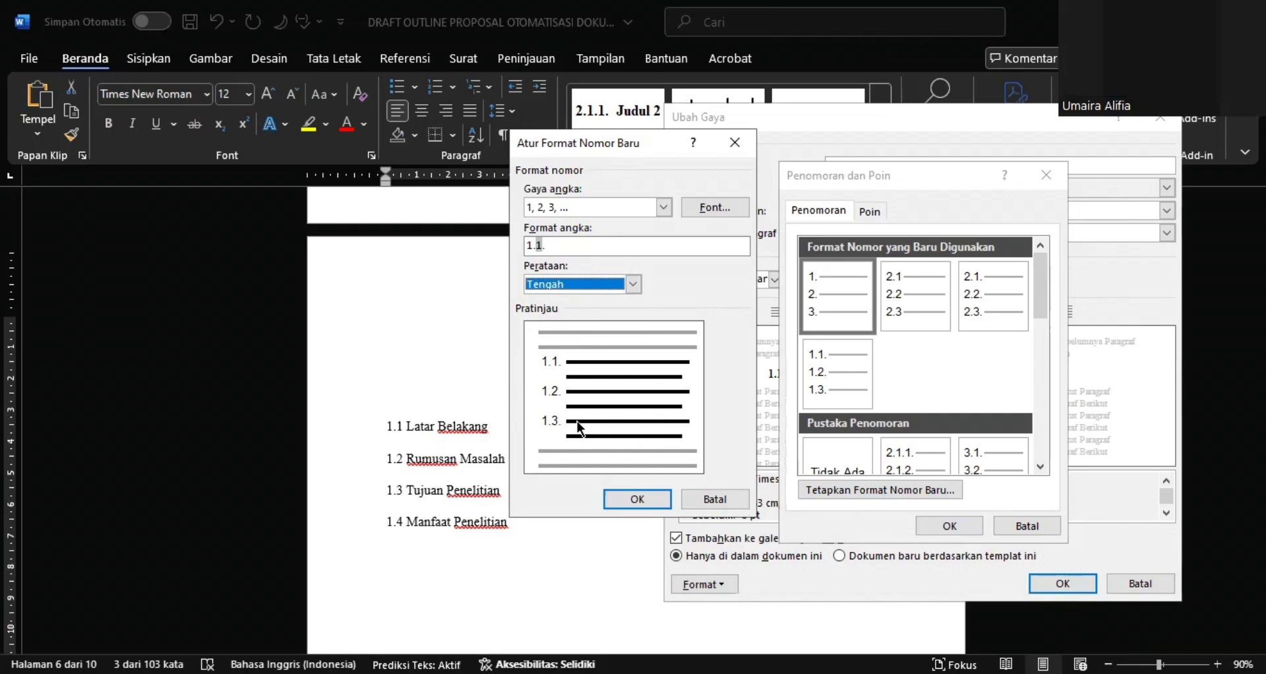
pyautogui.click(622, 500)
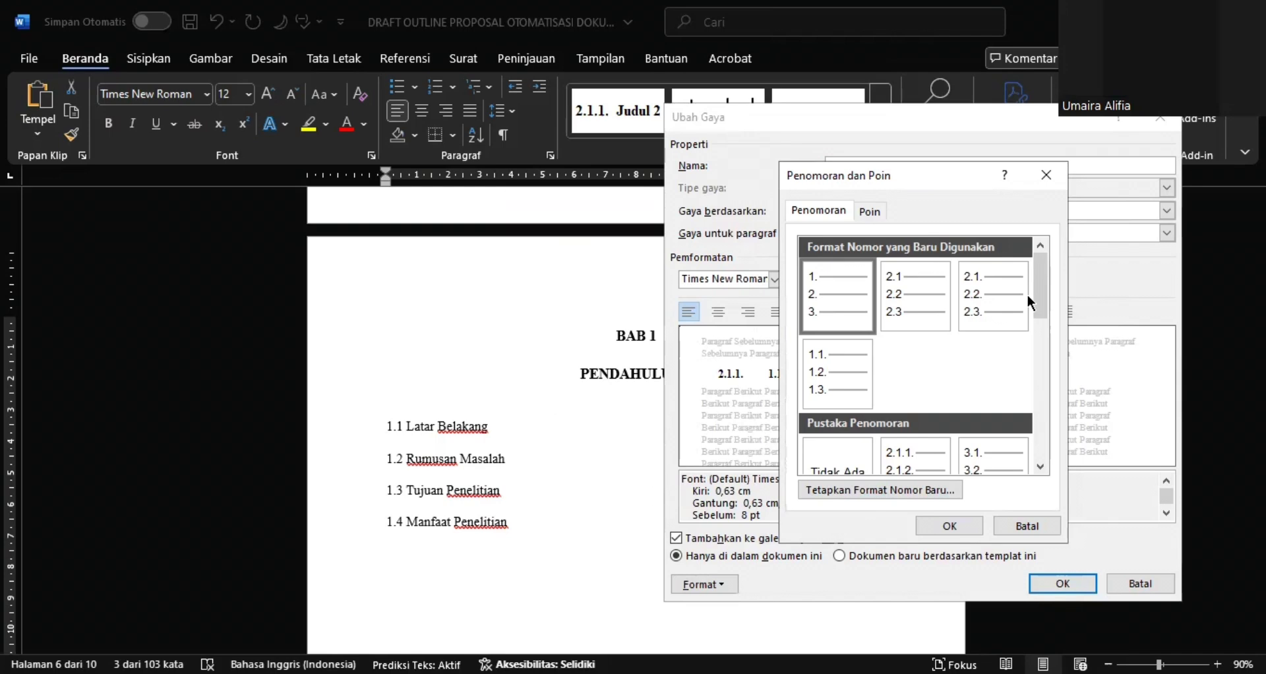
pyautogui.click(972, 391)
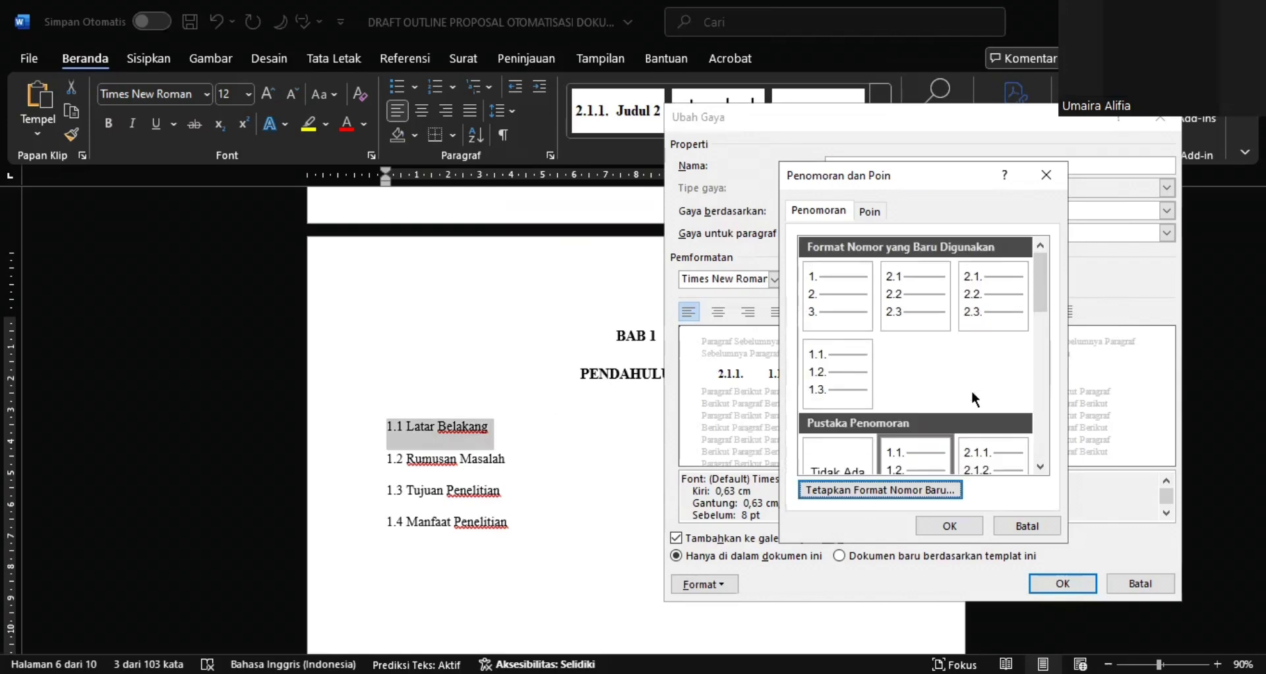
pyautogui.click(967, 524)
pyautogui.click(967, 524)
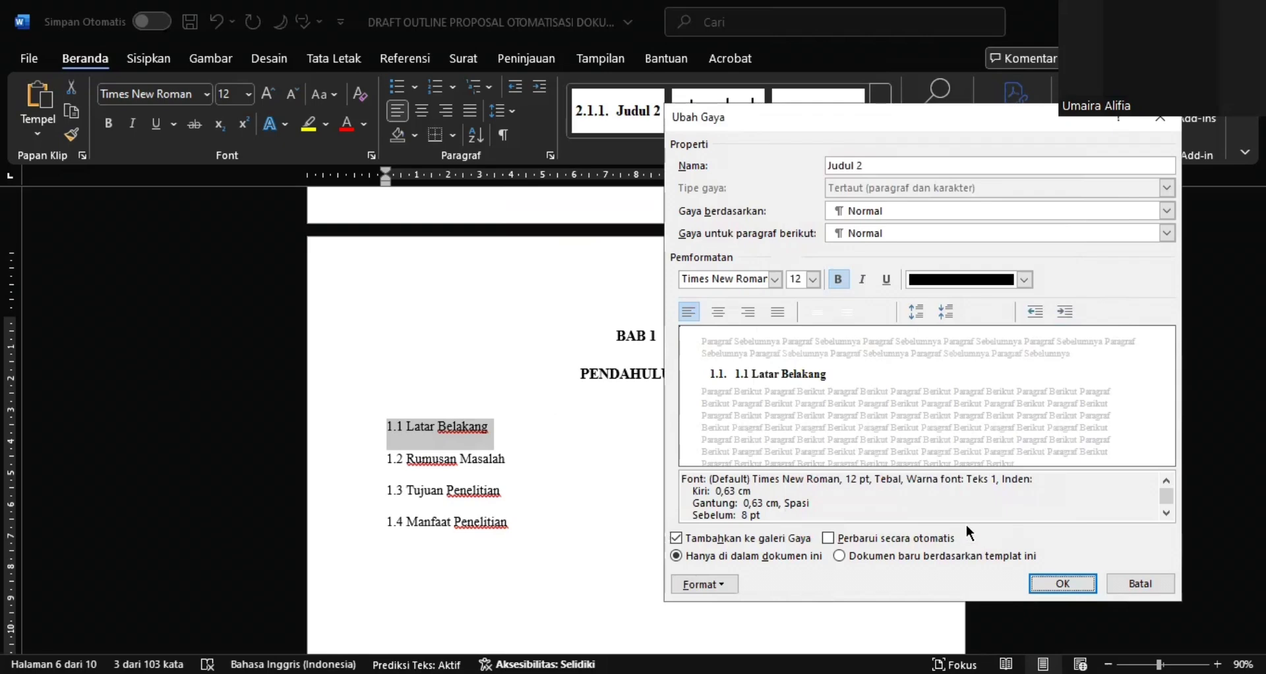
pyautogui.click(1033, 583)
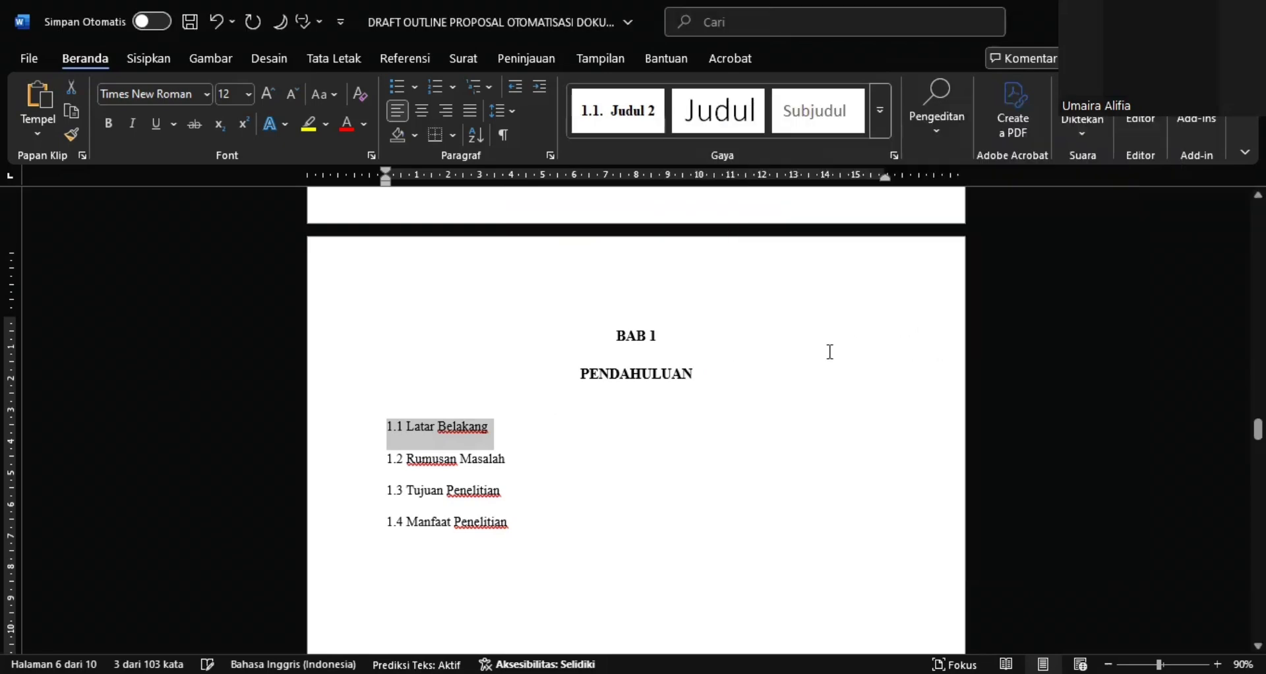
# Apply the Judul 2 style to the Latar Belakang subheading and remove its manually typed 1.1, keeping the automatic number
pyautogui.click(632, 119)
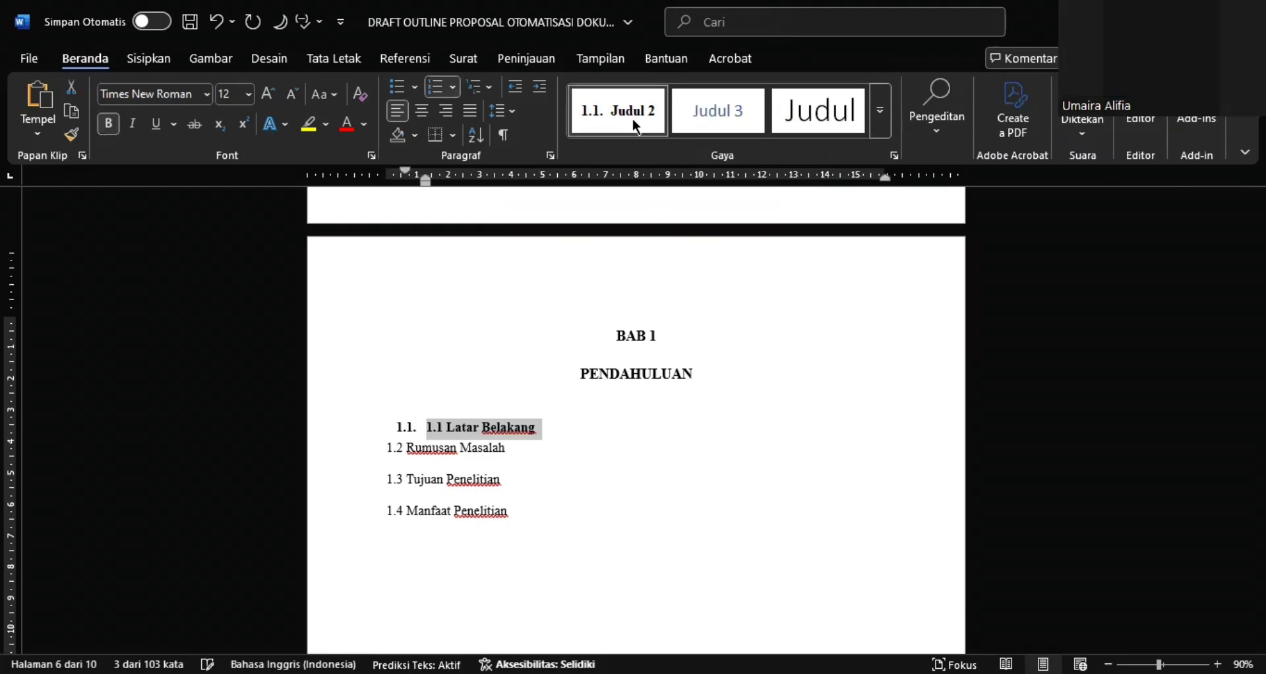
pyautogui.click(463, 427)
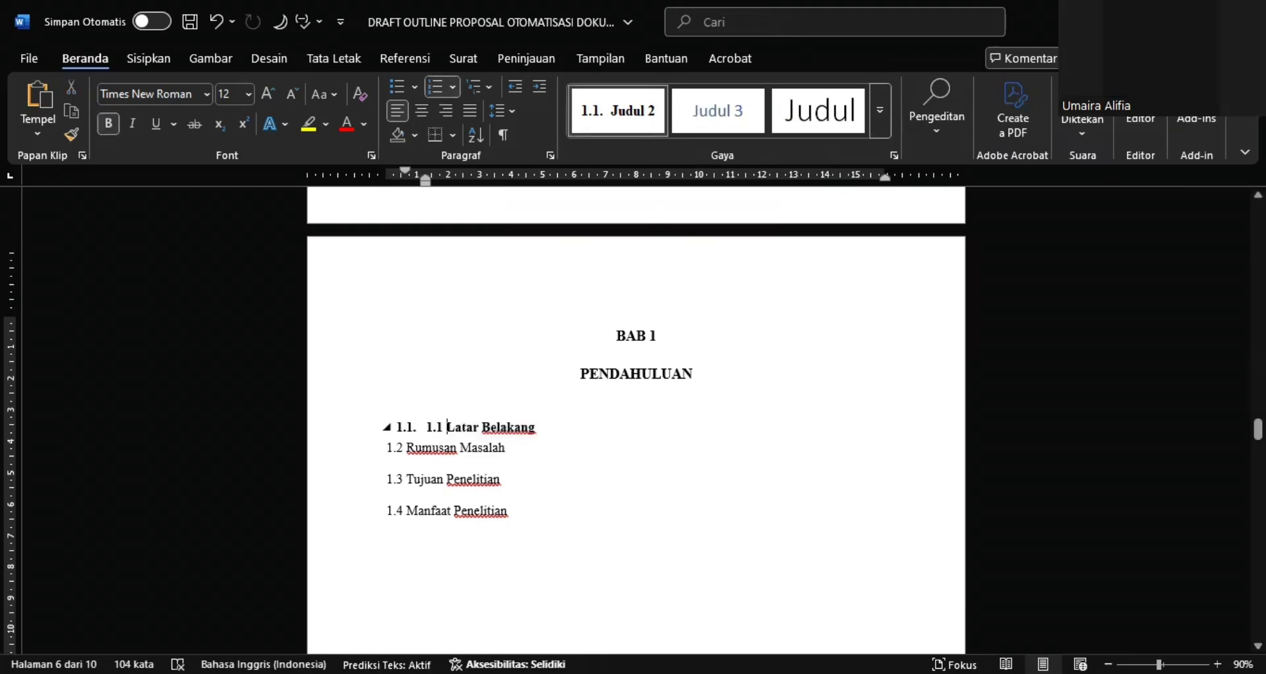
pyautogui.press('BackSpace')
pyautogui.press('BackSpace')
pyautogui.press('BackSpace')
pyautogui.press('BackSpace')
pyautogui.press('BackSpace')
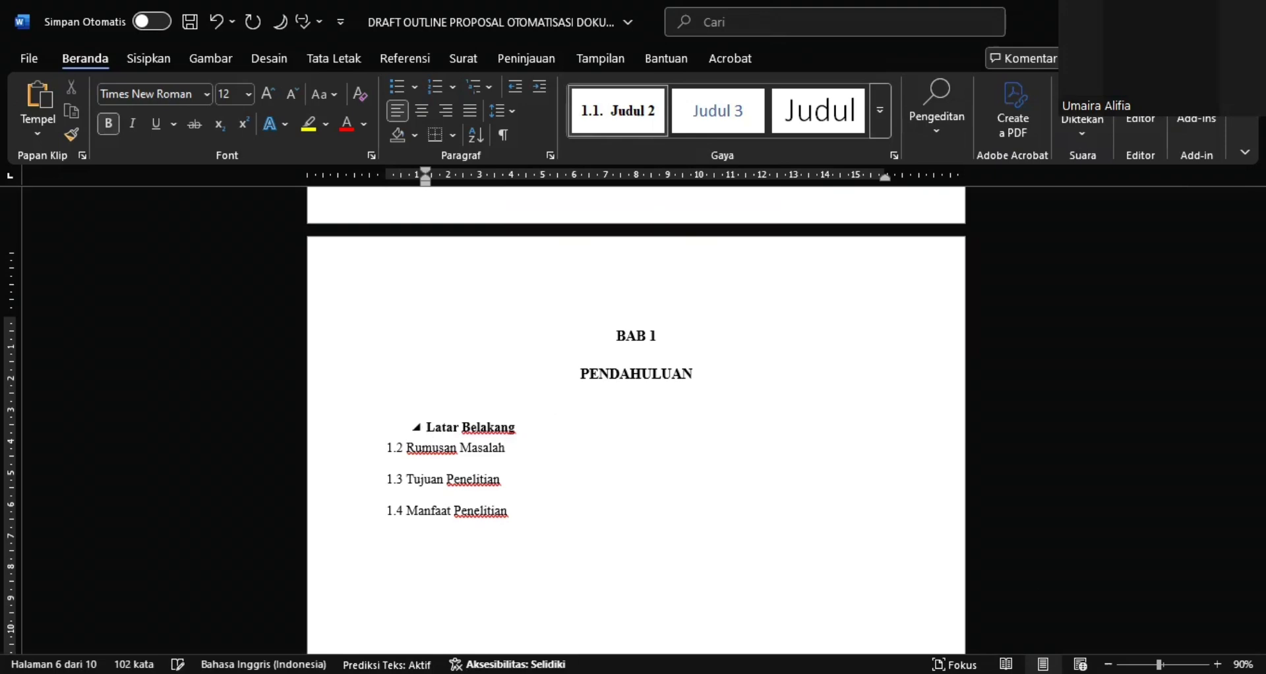
pyautogui.hotkey('ctrl', 'z')
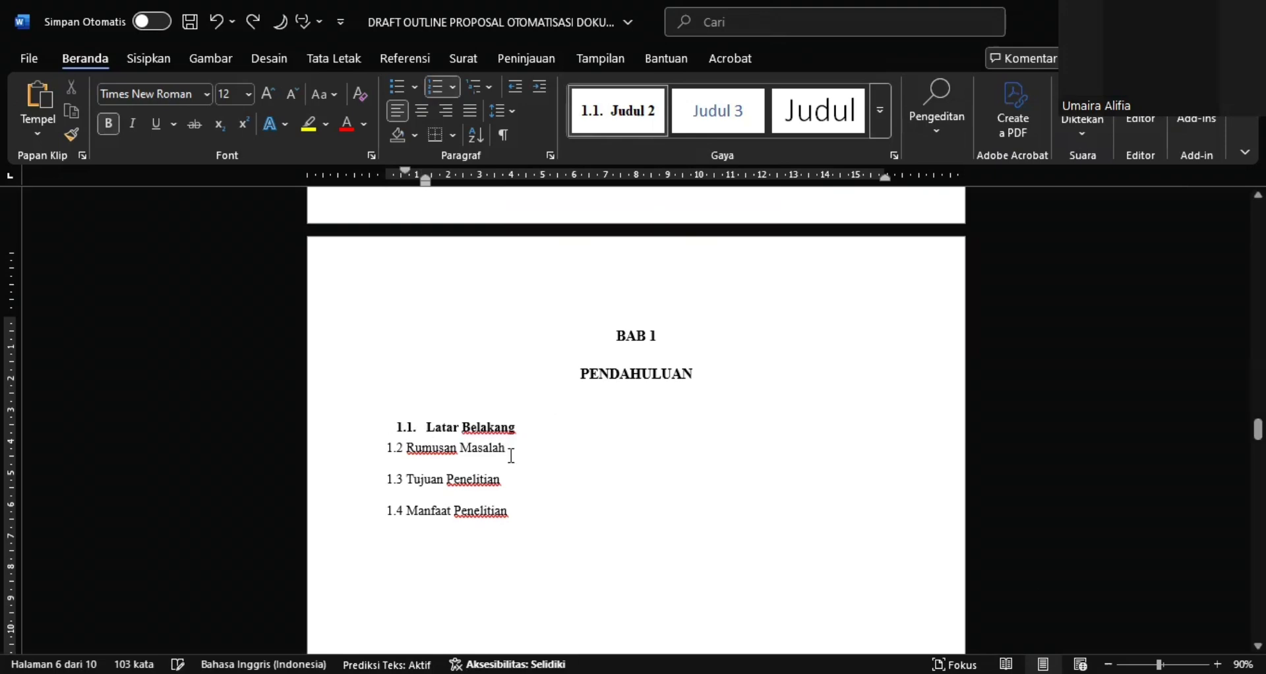
# Apply the Judul 2 style to the Rumusan Masalah subheading and remove its manually typed 1.2
pyautogui.moveTo(511, 455)
pyautogui.mouseDown()
pyautogui.moveTo(386, 455)
pyautogui.moveTo(389, 465)
pyautogui.mouseUp()
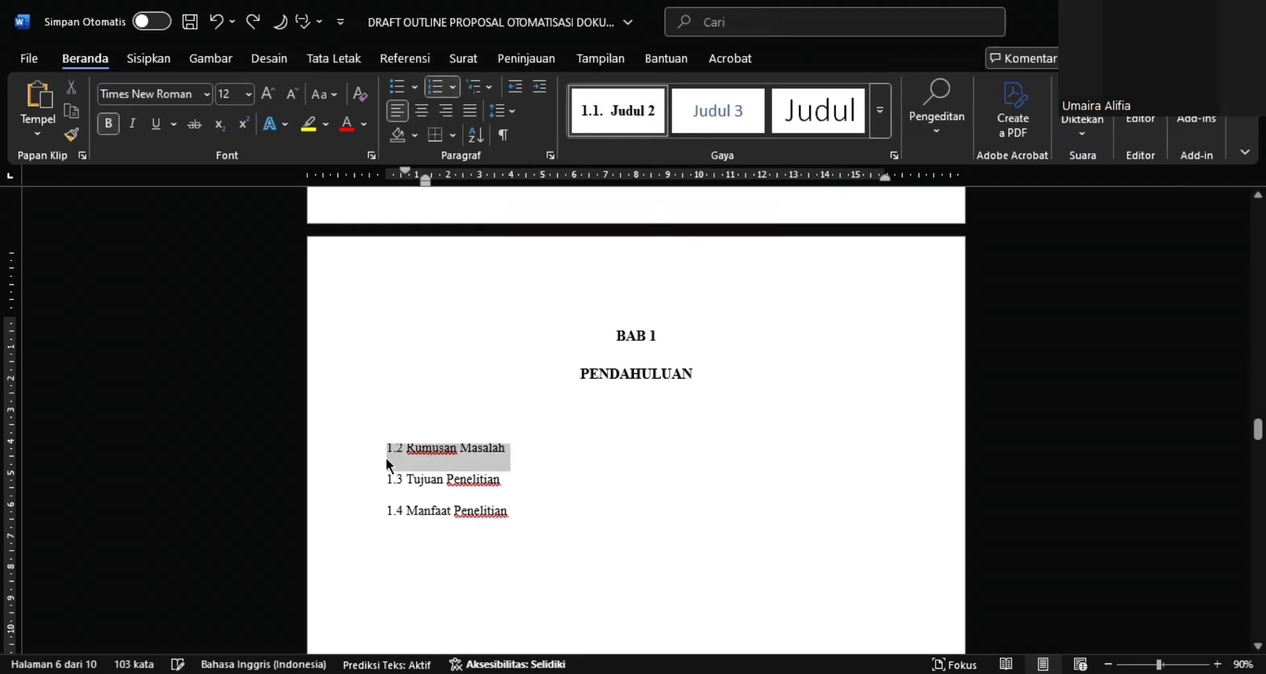
pyautogui.click(626, 123)
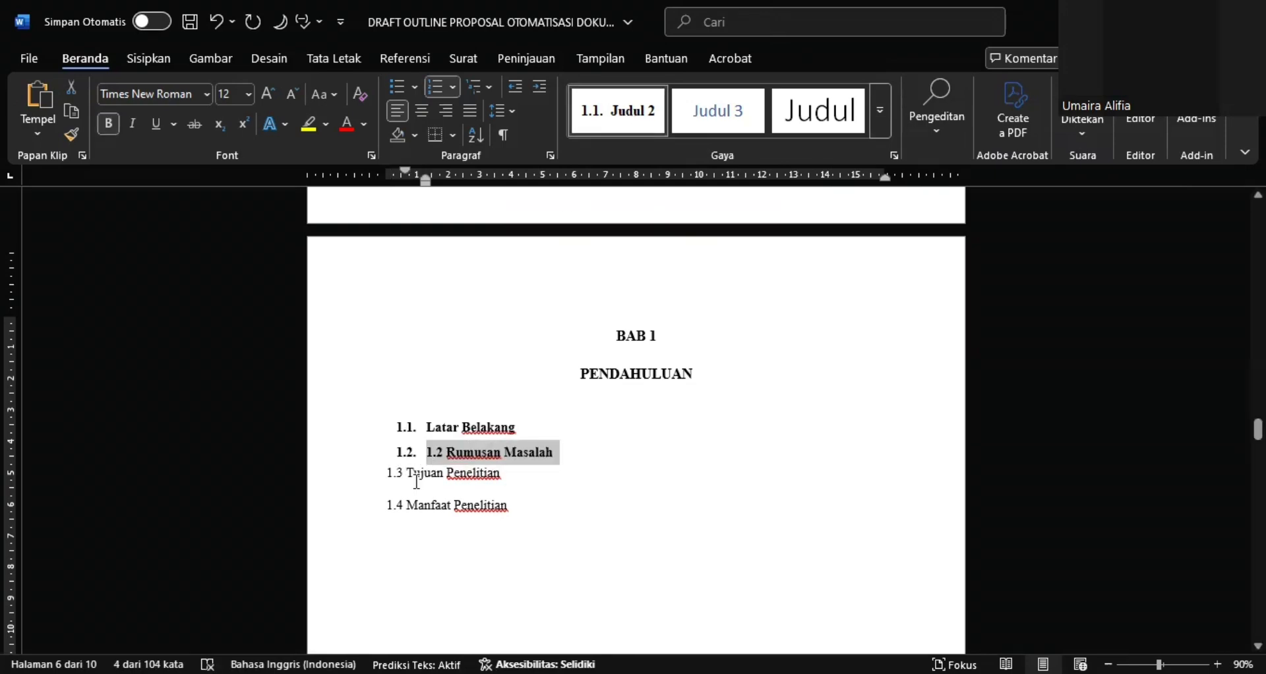
pyautogui.click(447, 456)
pyautogui.press('BackSpace')
pyautogui.press('BackSpace')
pyautogui.press('BackSpace')
pyautogui.press('BackSpace')
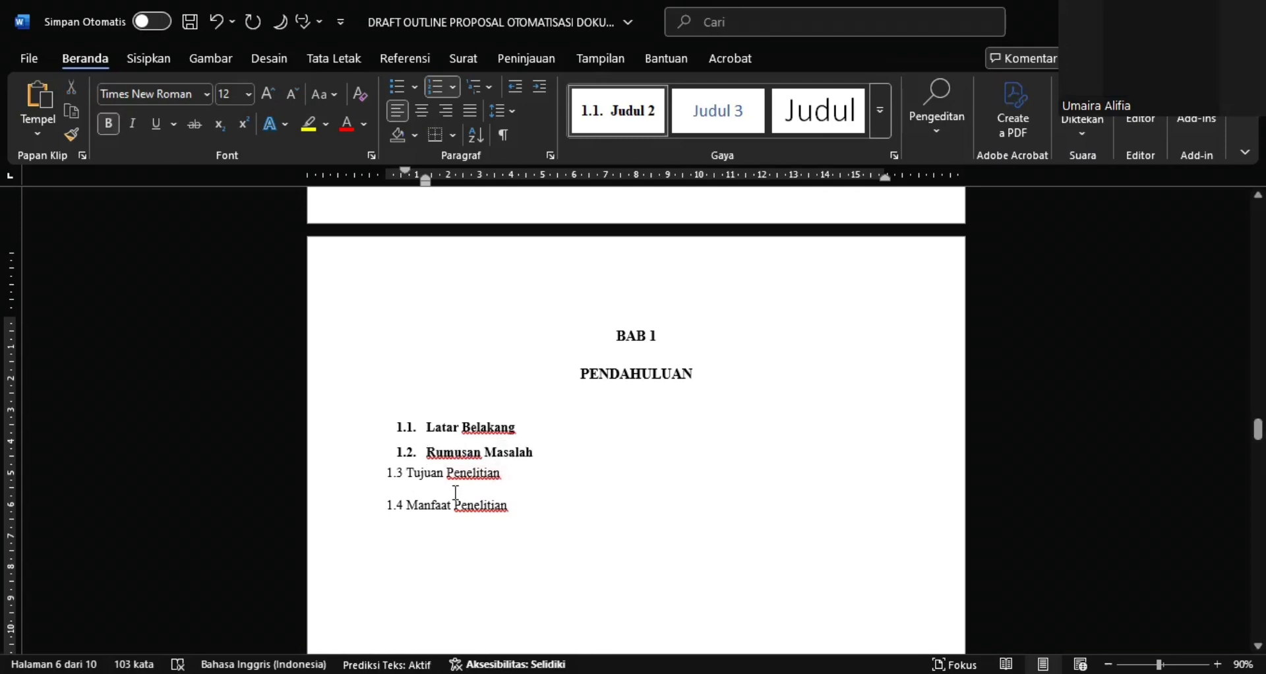
# Apply the Judul 2 style to the Tujuan Penelitian and Manfaat Penelitian subheadings and remove their manually typed 1.3 and 1.4
pyautogui.moveTo(456, 493); pyautogui.dragTo(386, 479)
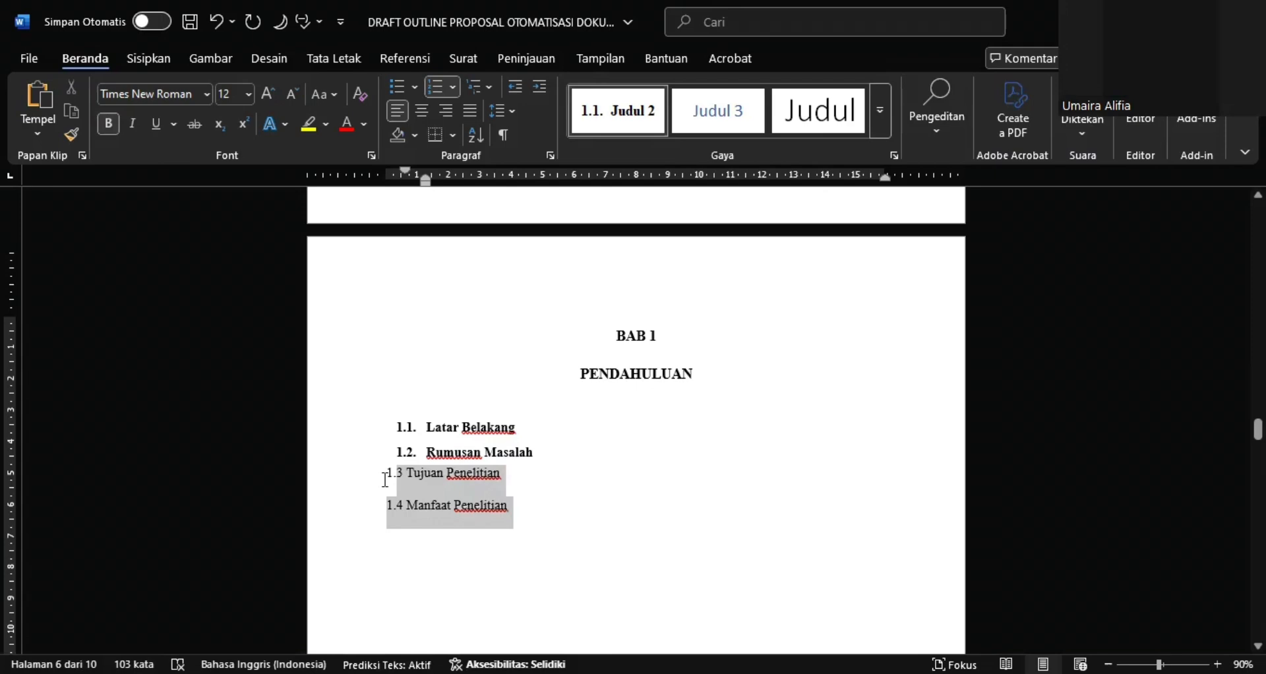
pyautogui.click(626, 117)
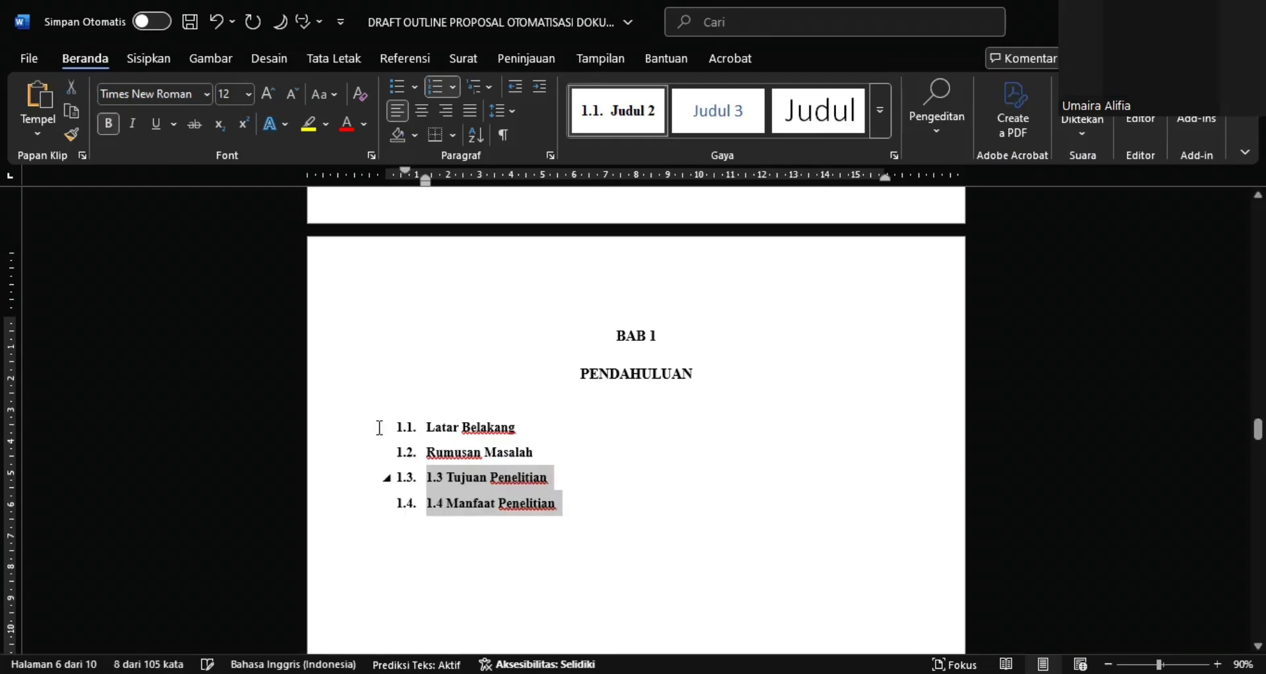
pyautogui.click(447, 480)
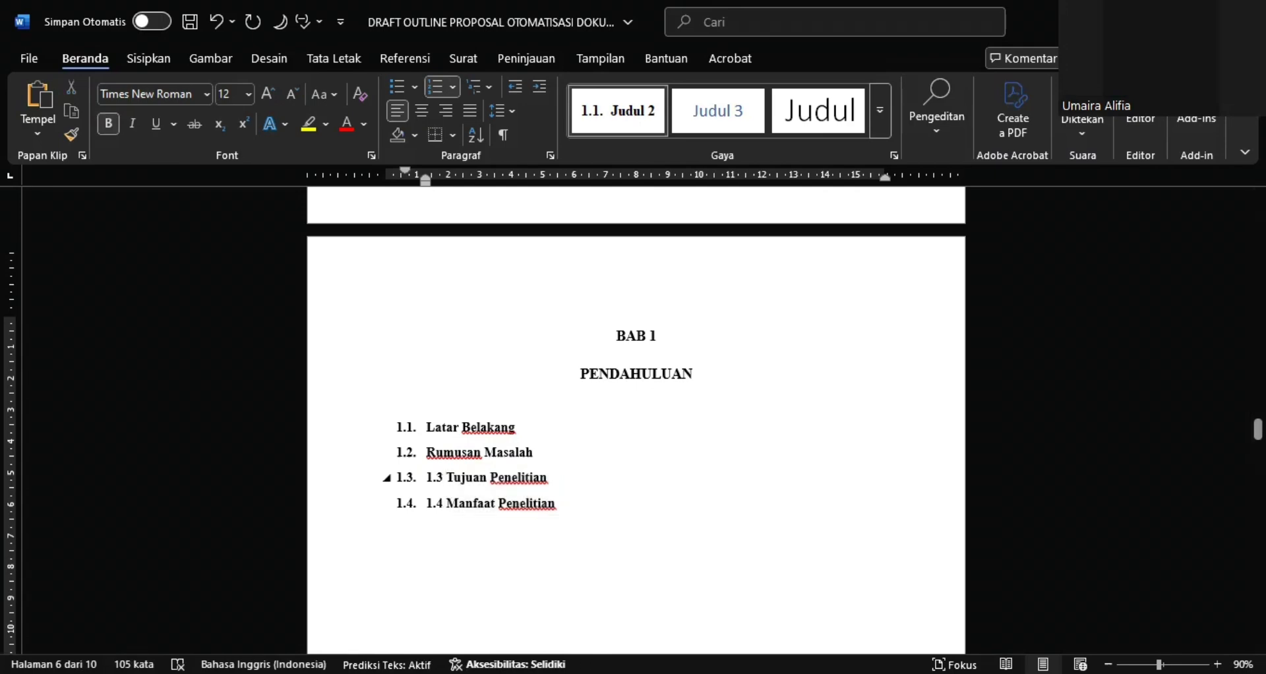
pyautogui.press('BackSpace')
pyautogui.press('BackSpace')
pyautogui.press('BackSpace')
pyautogui.press('BackSpace')
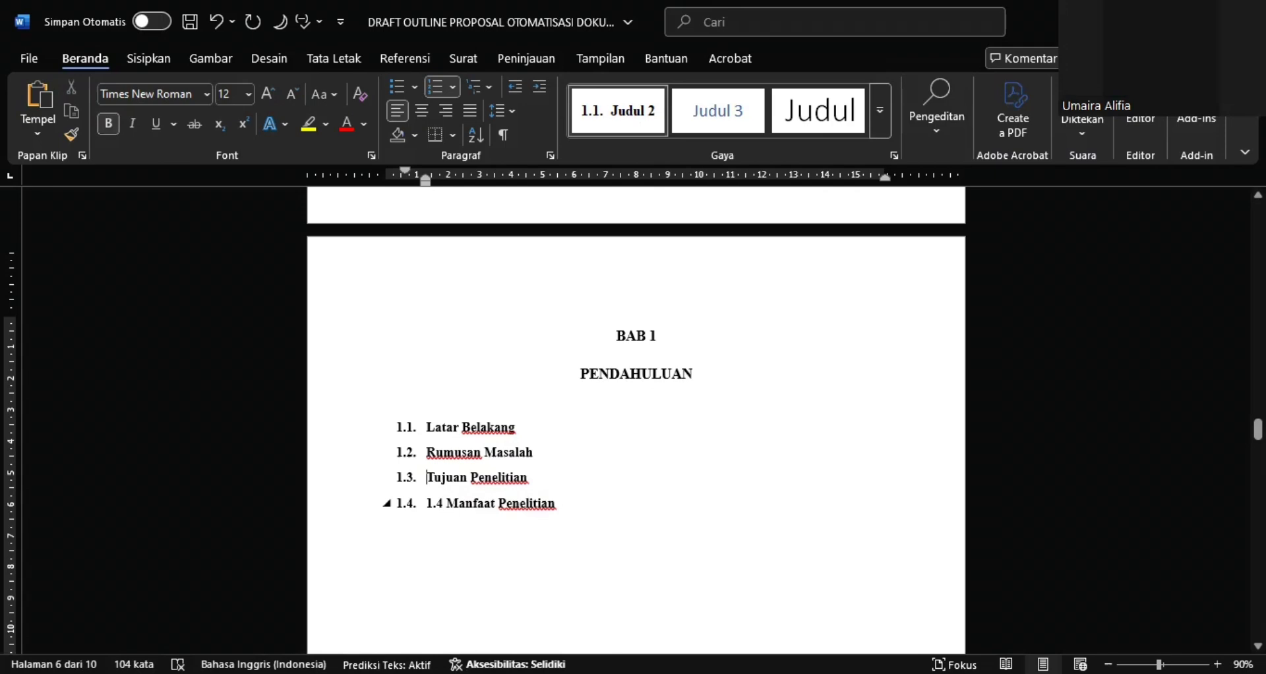
pyautogui.press('Down')
pyautogui.press('Delete')
pyautogui.press('Delete')
pyautogui.press('Delete')
pyautogui.press('Delete')
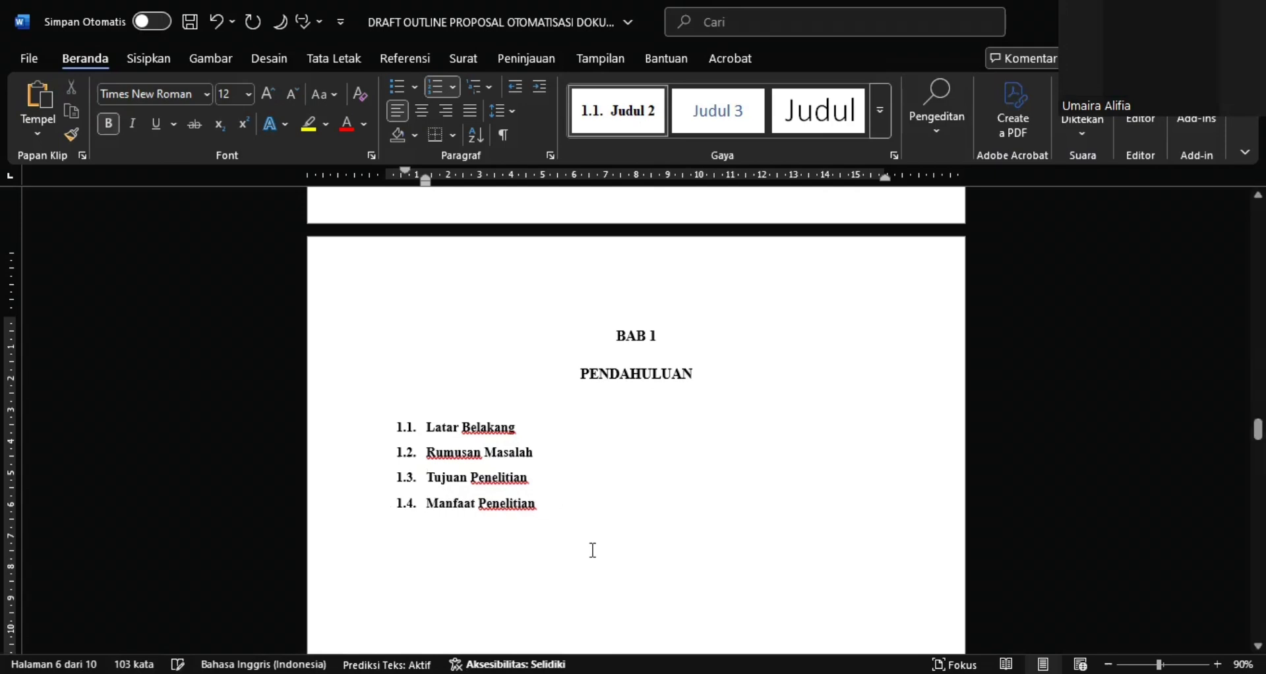
# Create a new style named BAB2, based on Judul 2, from the 2.1. Konsep Sistem Informasi Pendidikan line under BAB 2
pyautogui.scroll(-5, 593, 550)
pyautogui.scroll(-5, 593, 550)
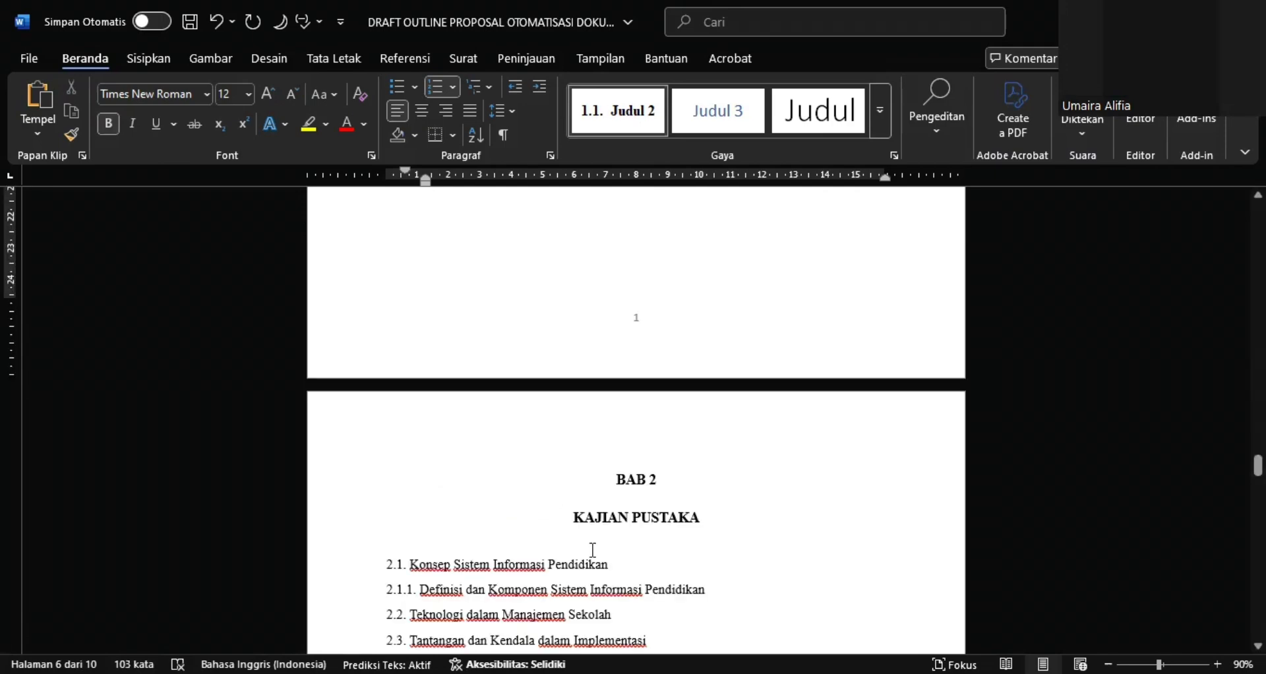
pyautogui.scroll(-3, 593, 550)
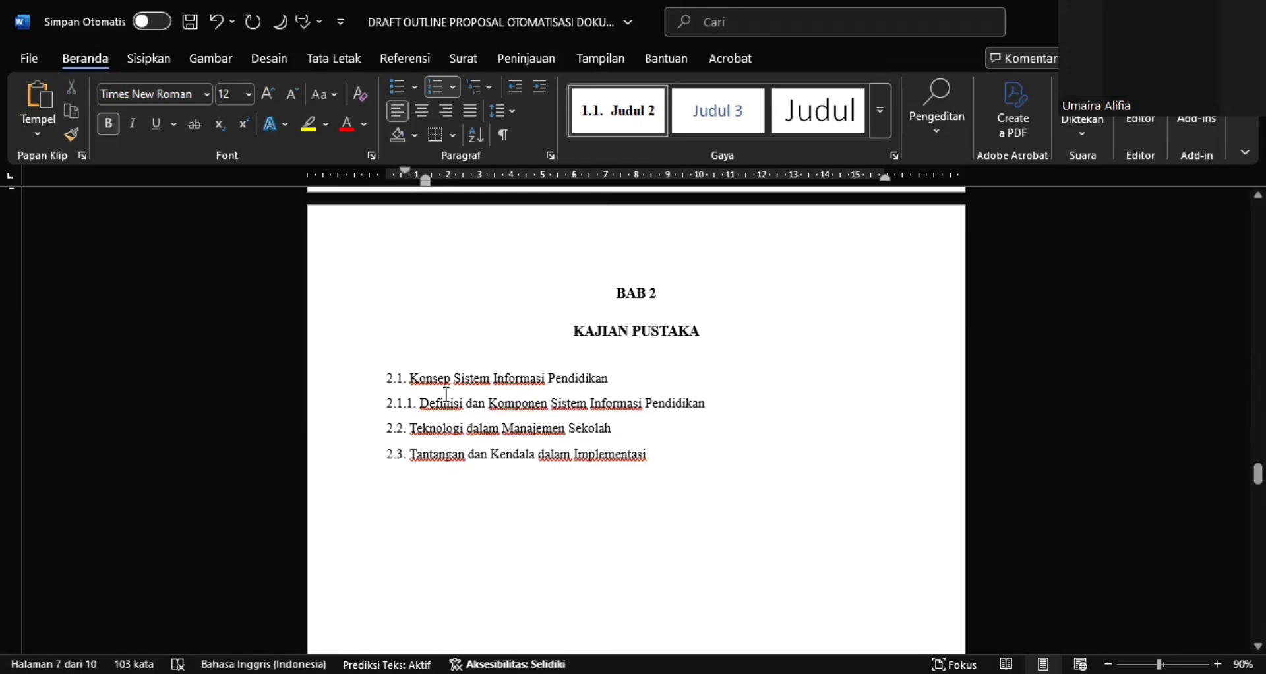
pyautogui.click(387, 395)
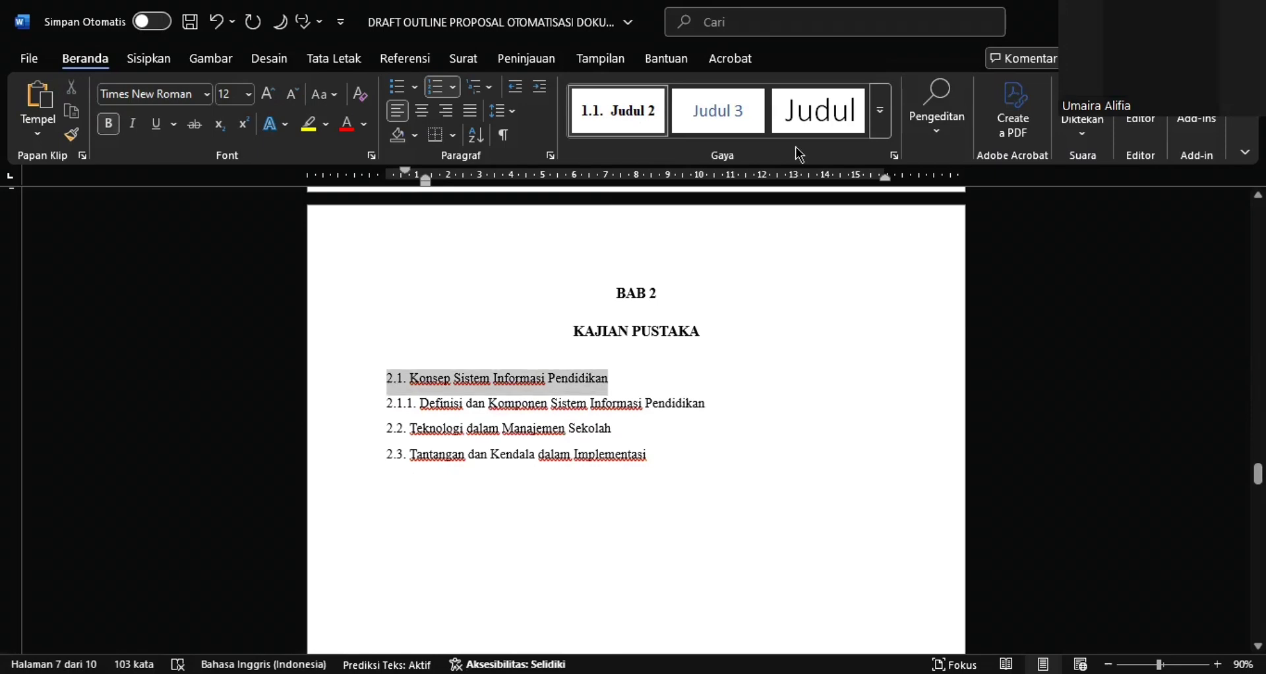
pyautogui.click(881, 116)
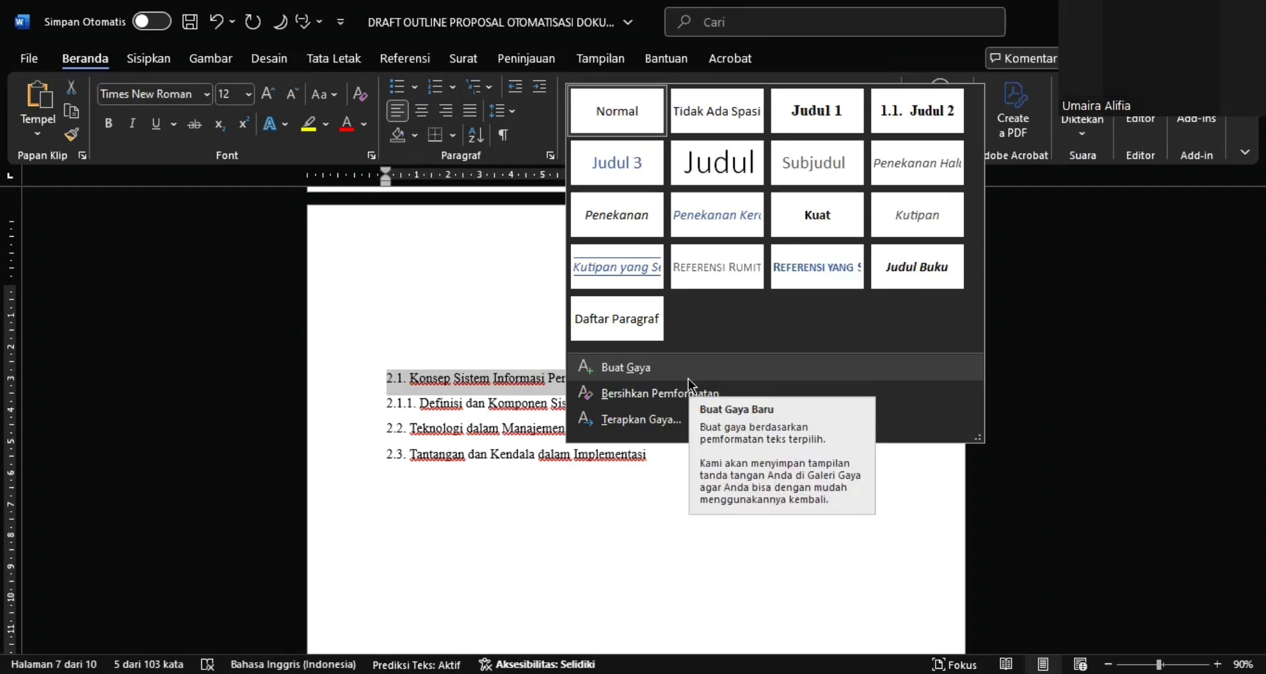
pyautogui.click(690, 368)
pyautogui.write('B')
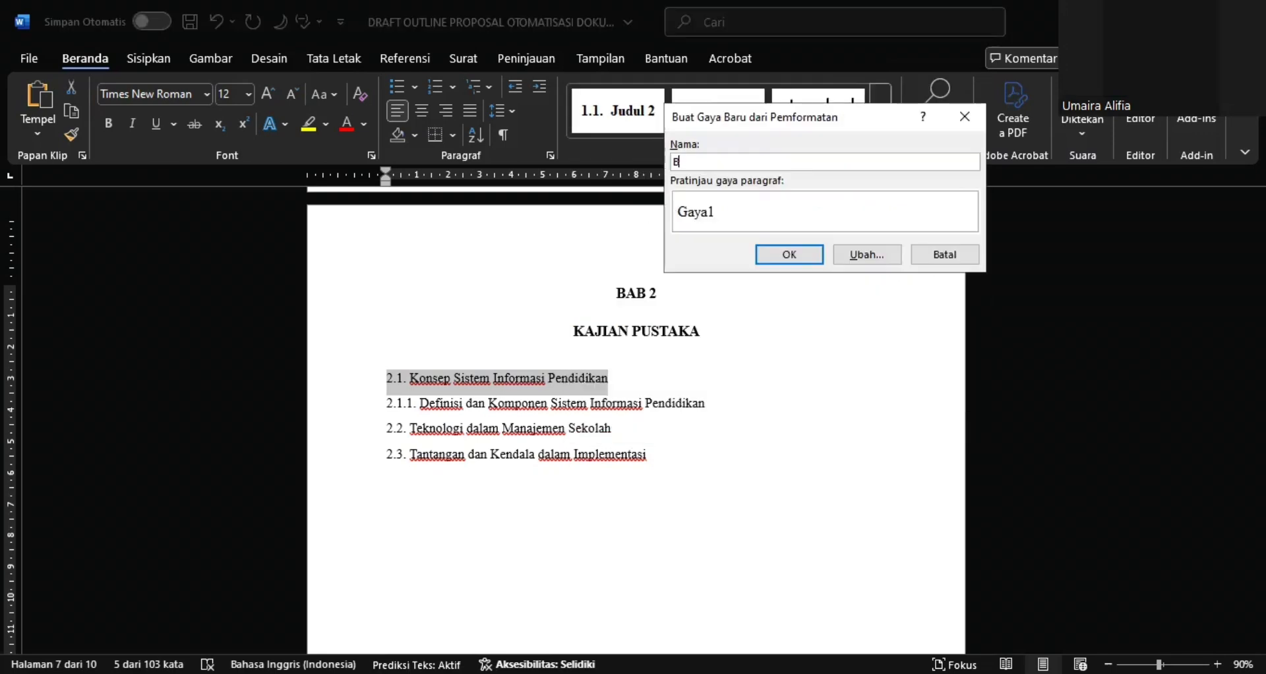
pyautogui.write('AB2')
pyautogui.click(851, 257)
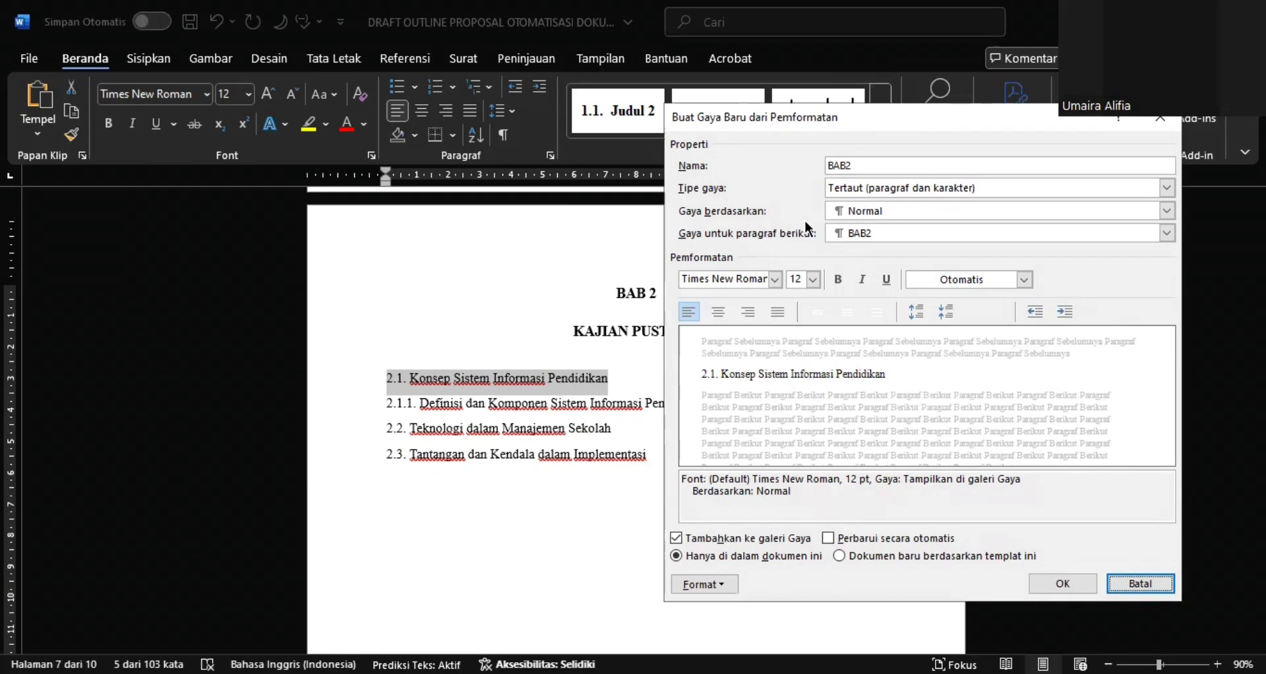
pyautogui.click(849, 215)
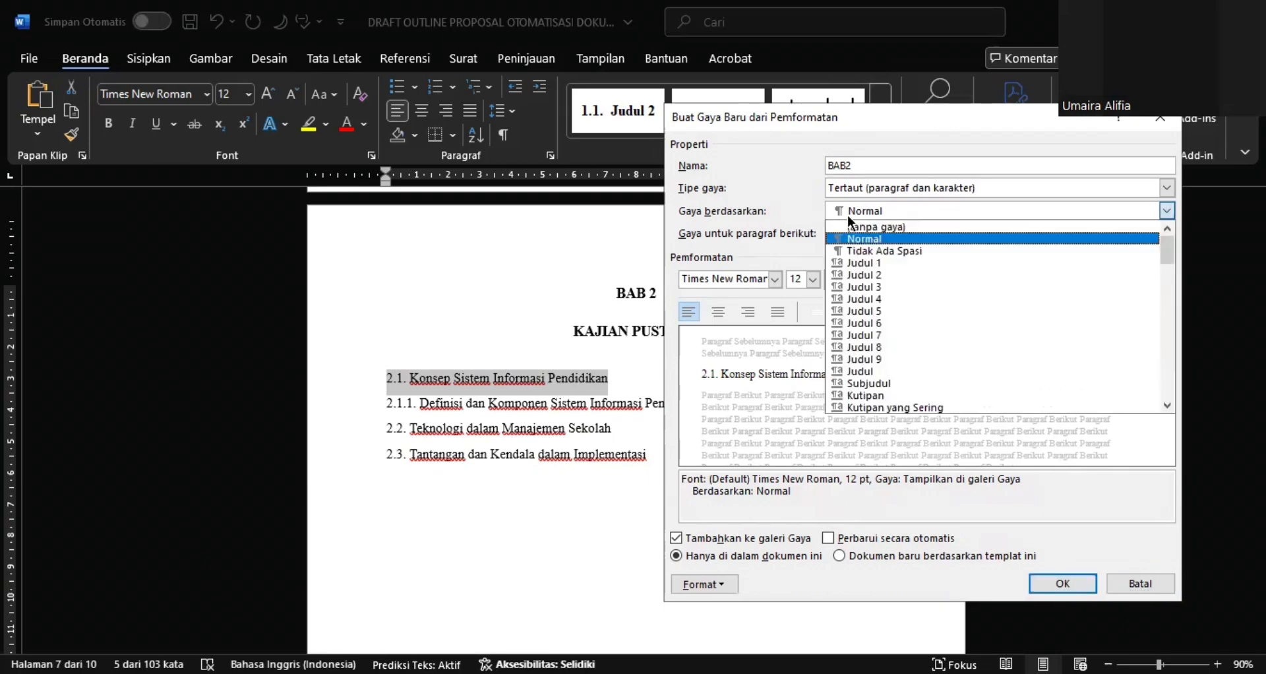
pyautogui.click(856, 274)
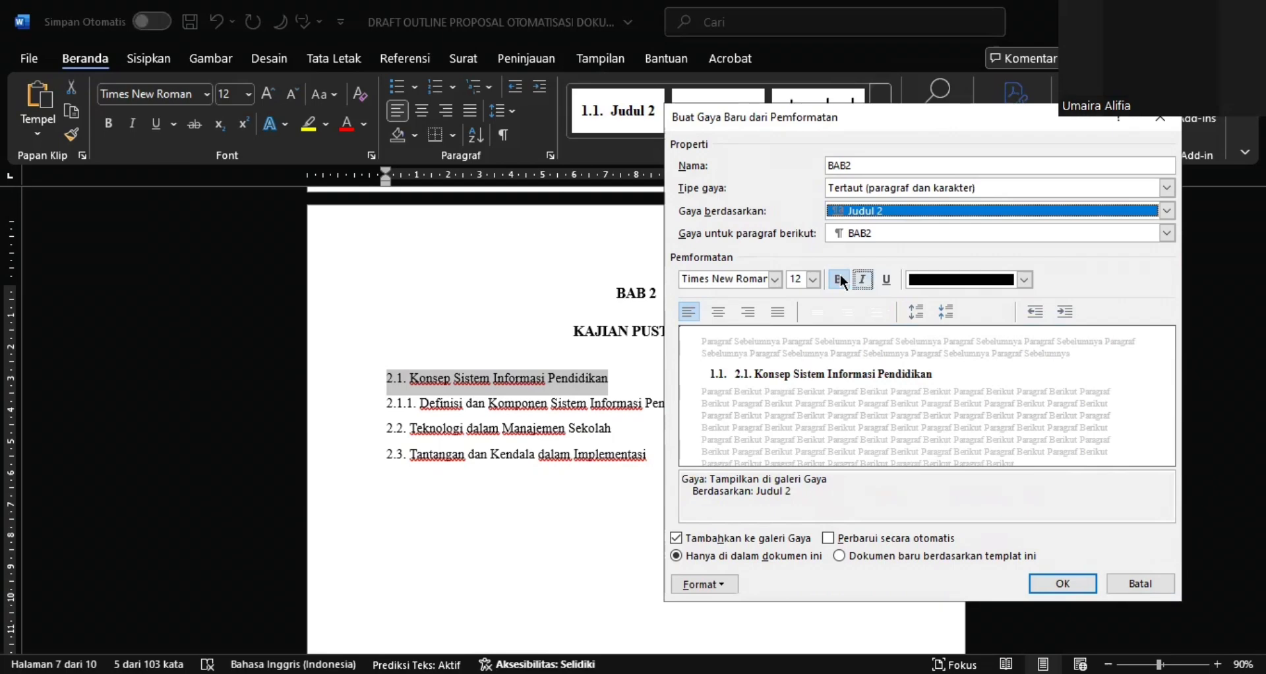
# Define a new number format of 2.1. for the BAB2 style and select it as the style's numbering
pyautogui.click(726, 580)
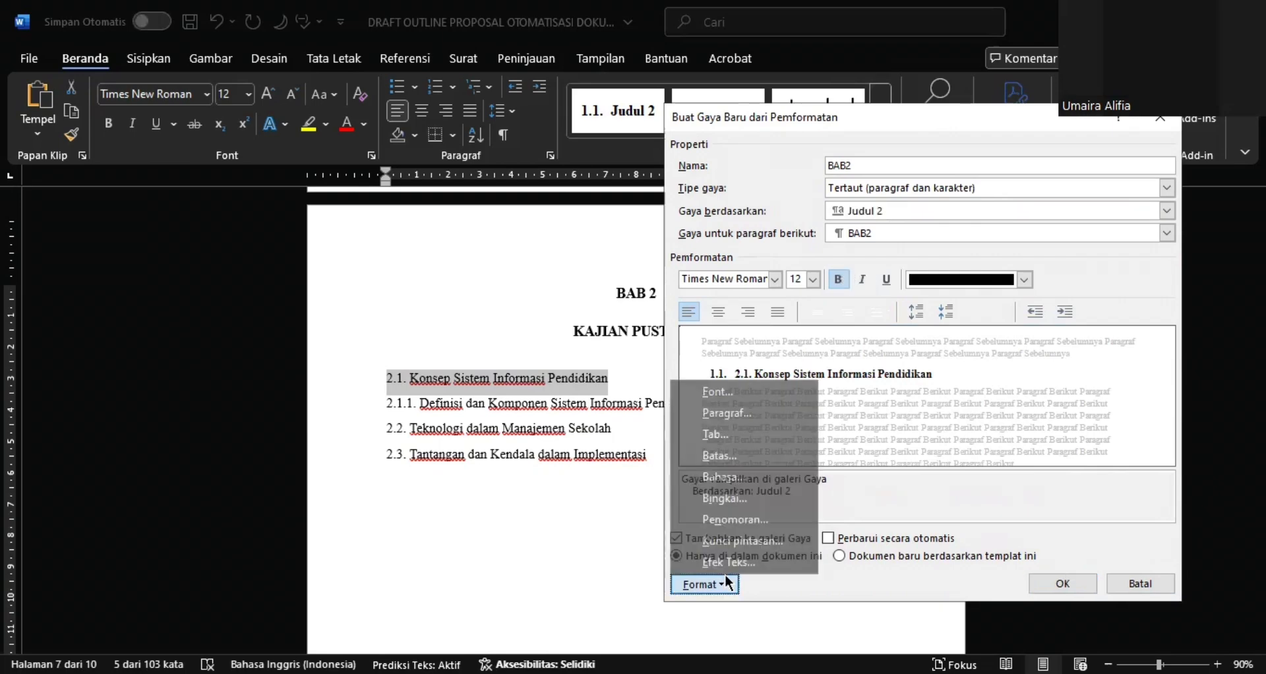
pyautogui.click(732, 525)
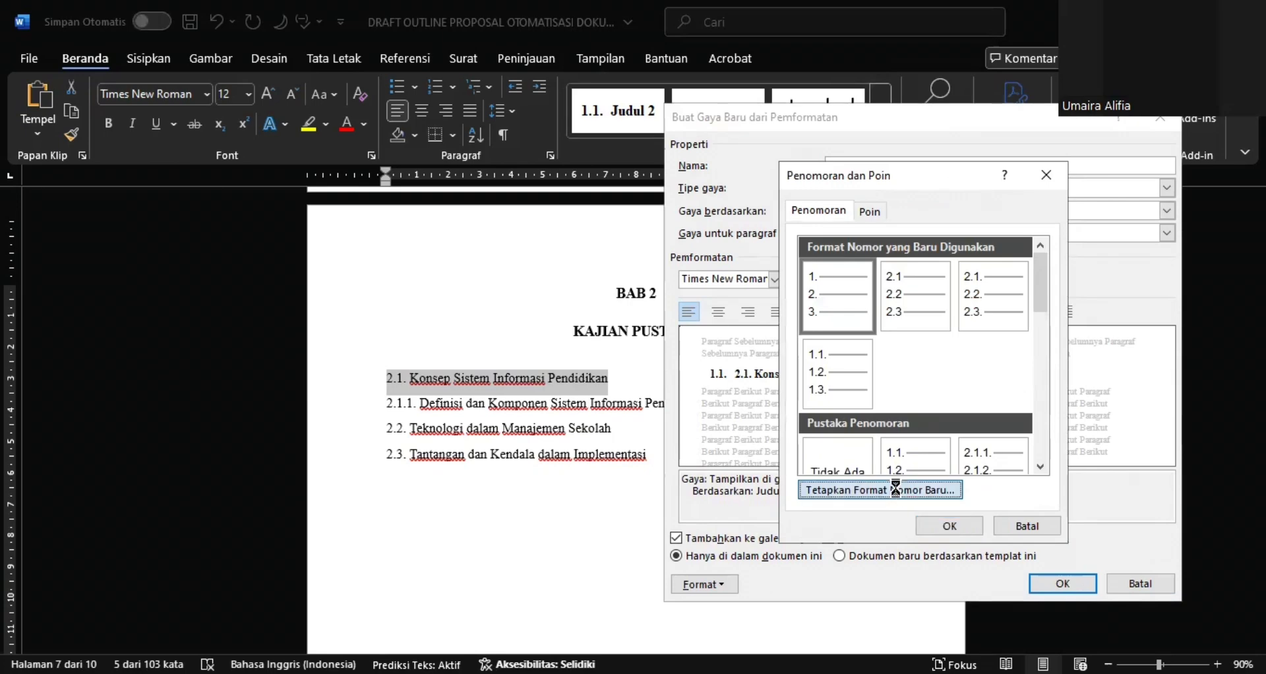
pyautogui.click(881, 489)
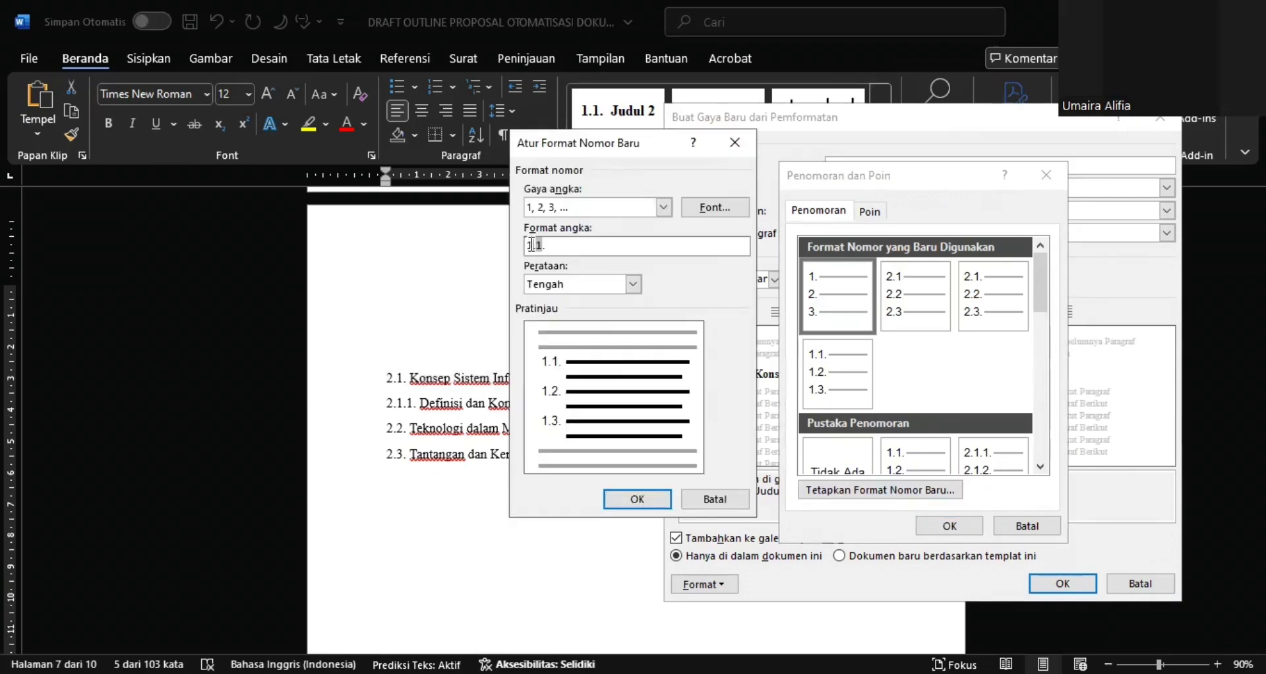
pyautogui.click(532, 245)
pyautogui.press('BackSpace')
pyautogui.write('2')
pyautogui.click(637, 499)
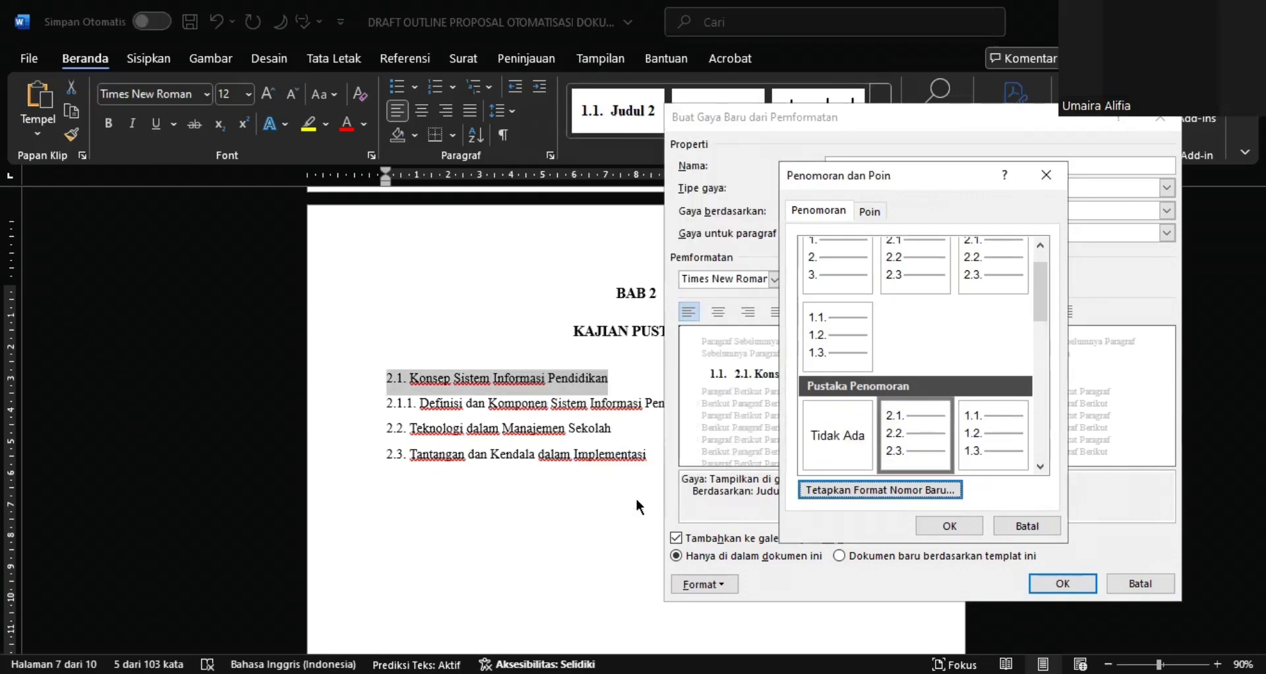
pyautogui.click(917, 437)
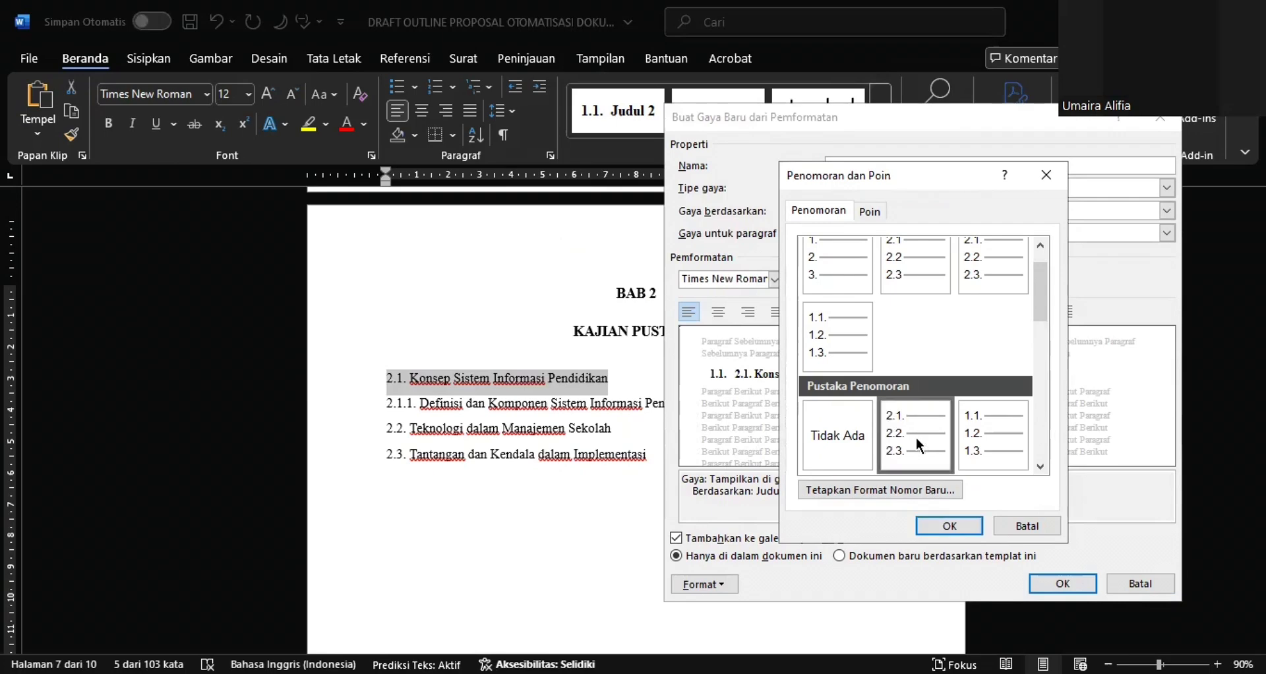
pyautogui.click(940, 523)
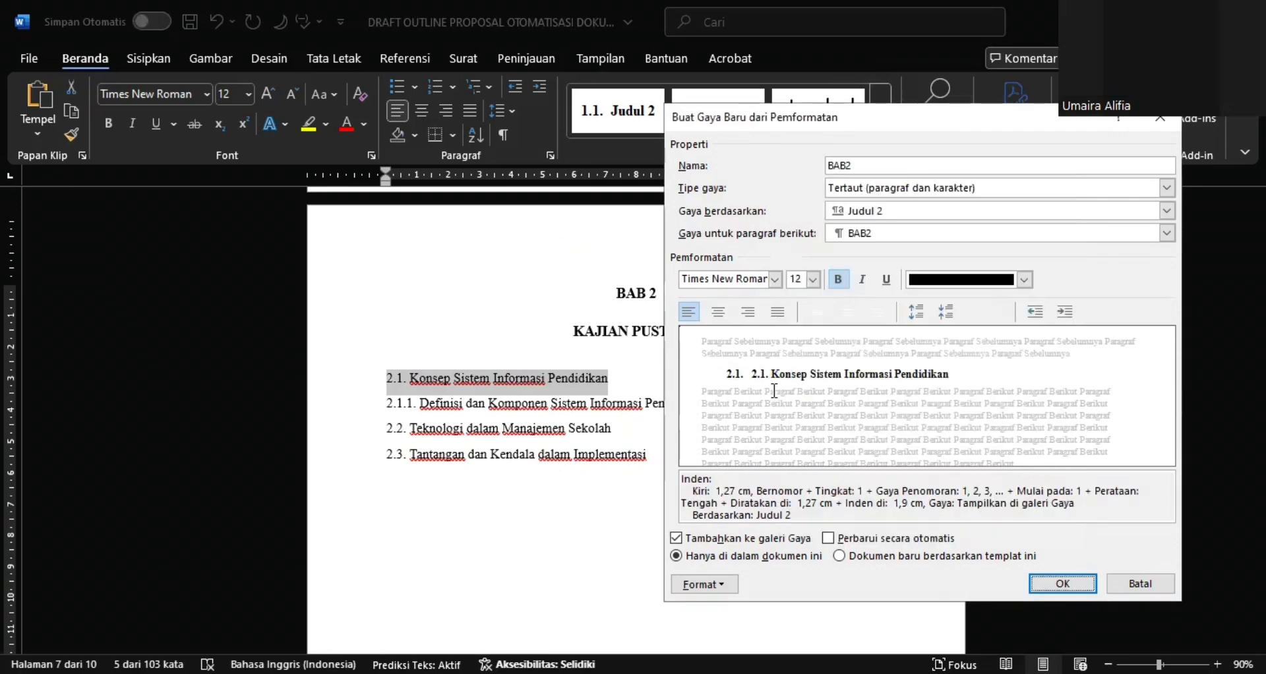
# Save the BAB2 style and remove the manually typed 2.1. from the Konsep Sistem Informasi Pendidikan subheading
pyautogui.click(1041, 580)
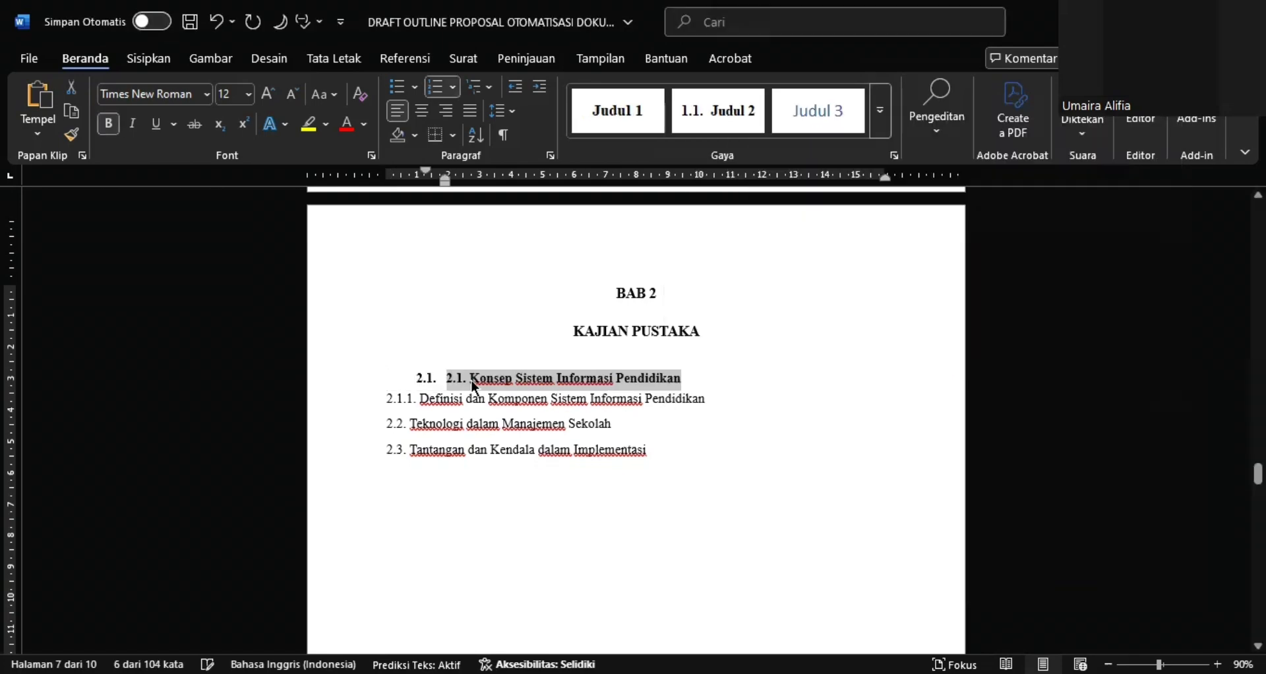
pyautogui.moveTo(465, 378); pyautogui.dragTo(452, 386)
pyautogui.press('BackSpace')
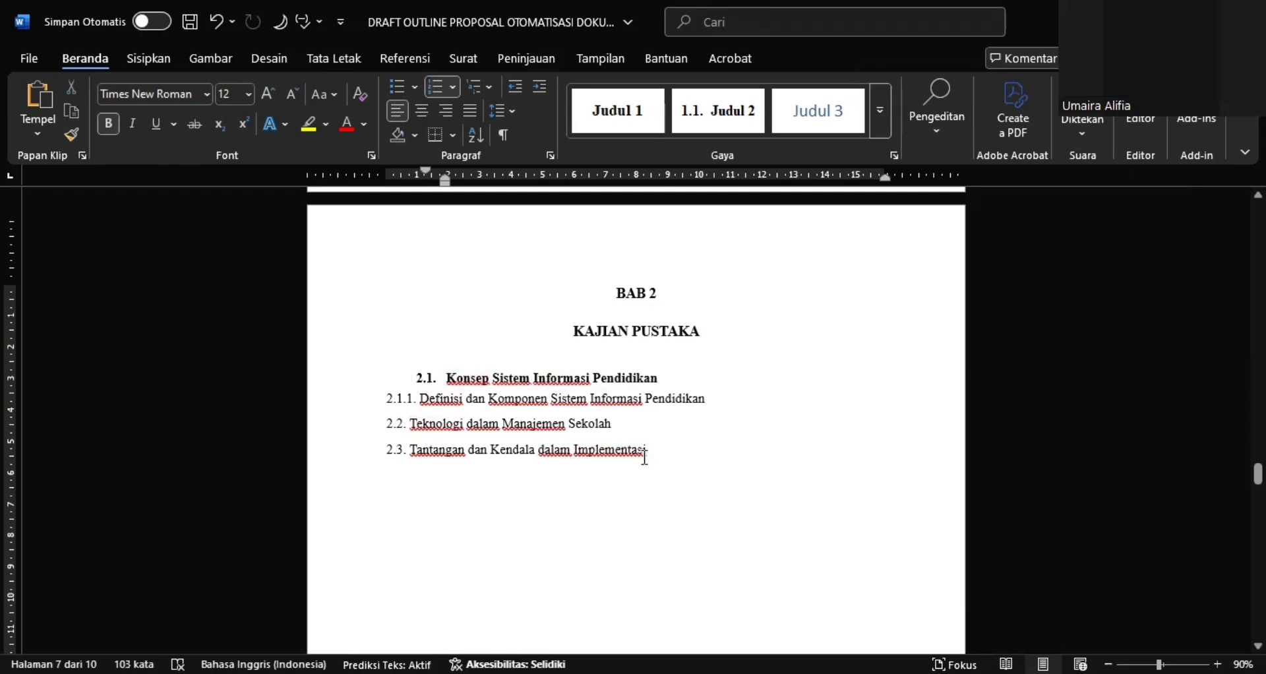
# Apply the BAB2 style to the 2.2. Teknologi dalam Manajemen Sekolah and 2.3. Tantangan dan Kendala dalam Implementasi lines
pyautogui.moveTo(646, 455); pyautogui.dragTo(389, 429)
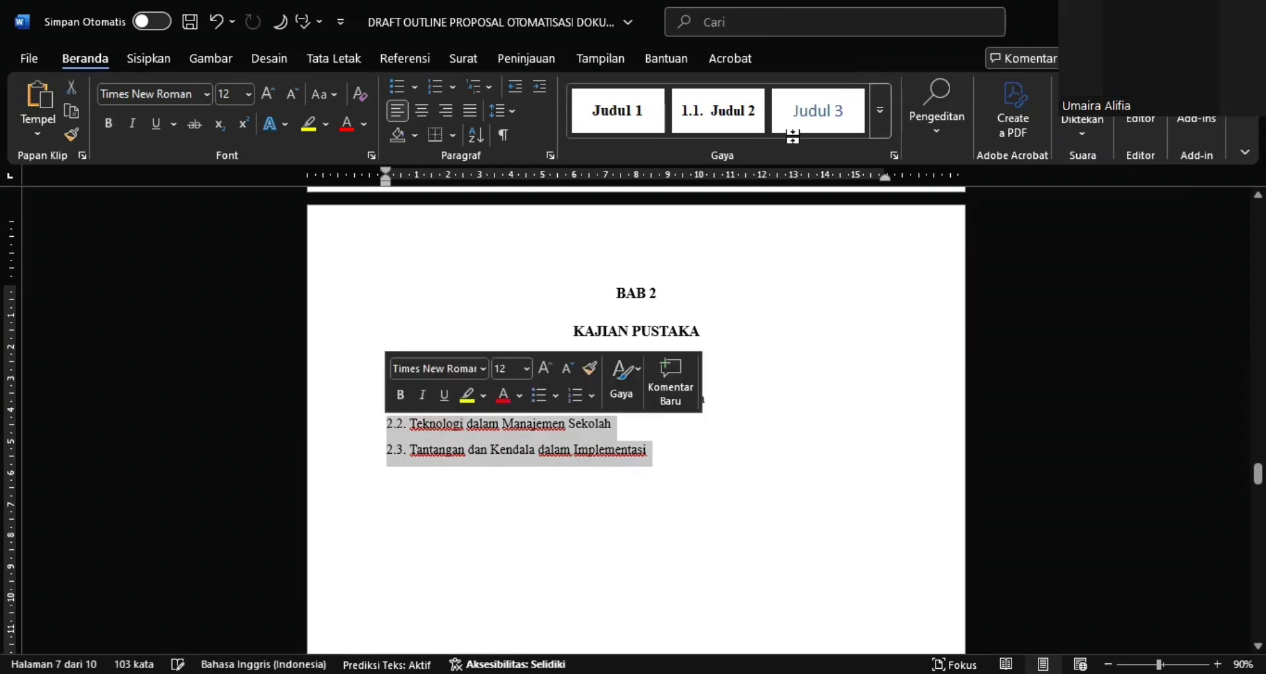
pyautogui.click(881, 130)
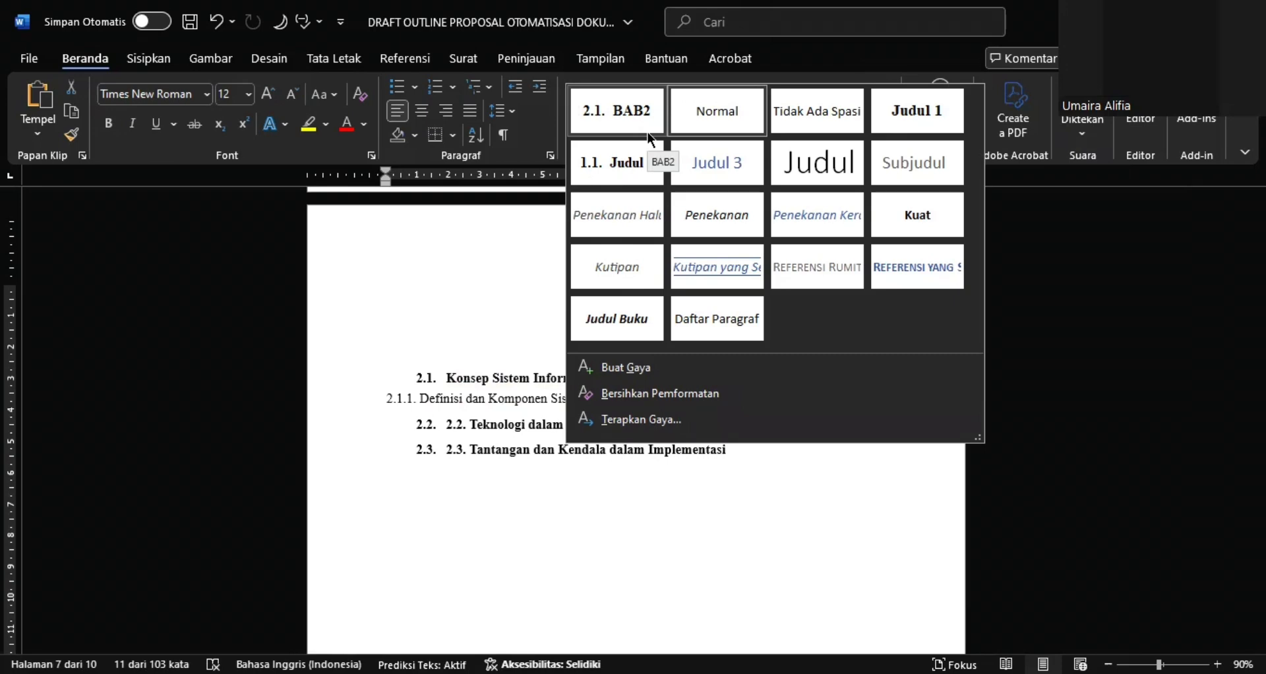
pyautogui.click(617, 113)
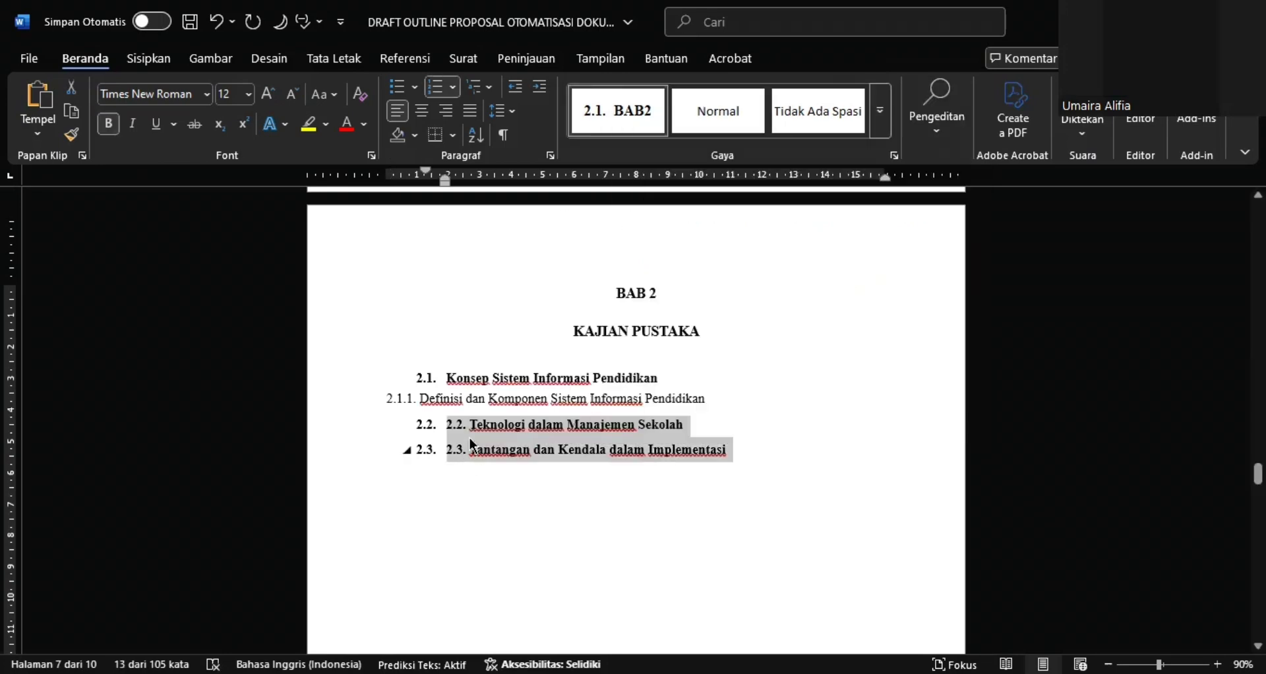
# Remove the manually typed 2.2. and 2.3. from the last two BAB 2 subheadings, keeping their automatic numbers
pyautogui.click(469, 443)
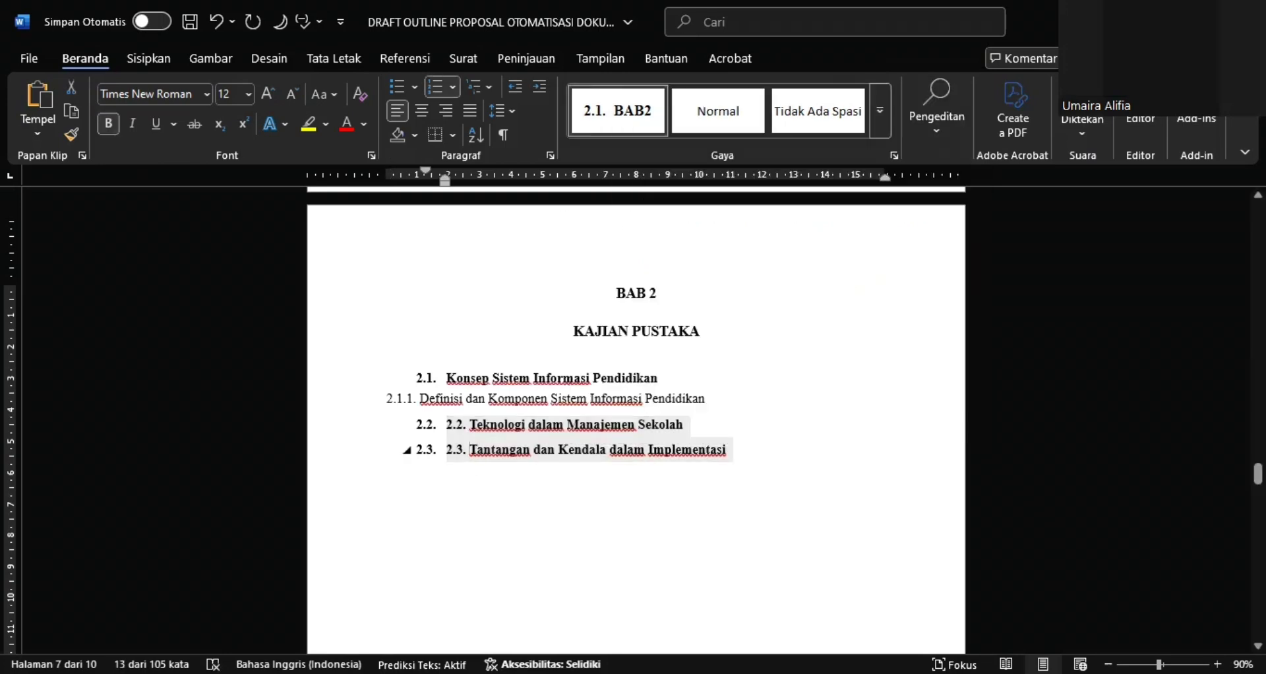
pyautogui.press('Up')
pyautogui.press('BackSpace')
pyautogui.press('BackSpace')
pyautogui.press('BackSpace')
pyautogui.press('BackSpace')
pyautogui.press('BackSpace')
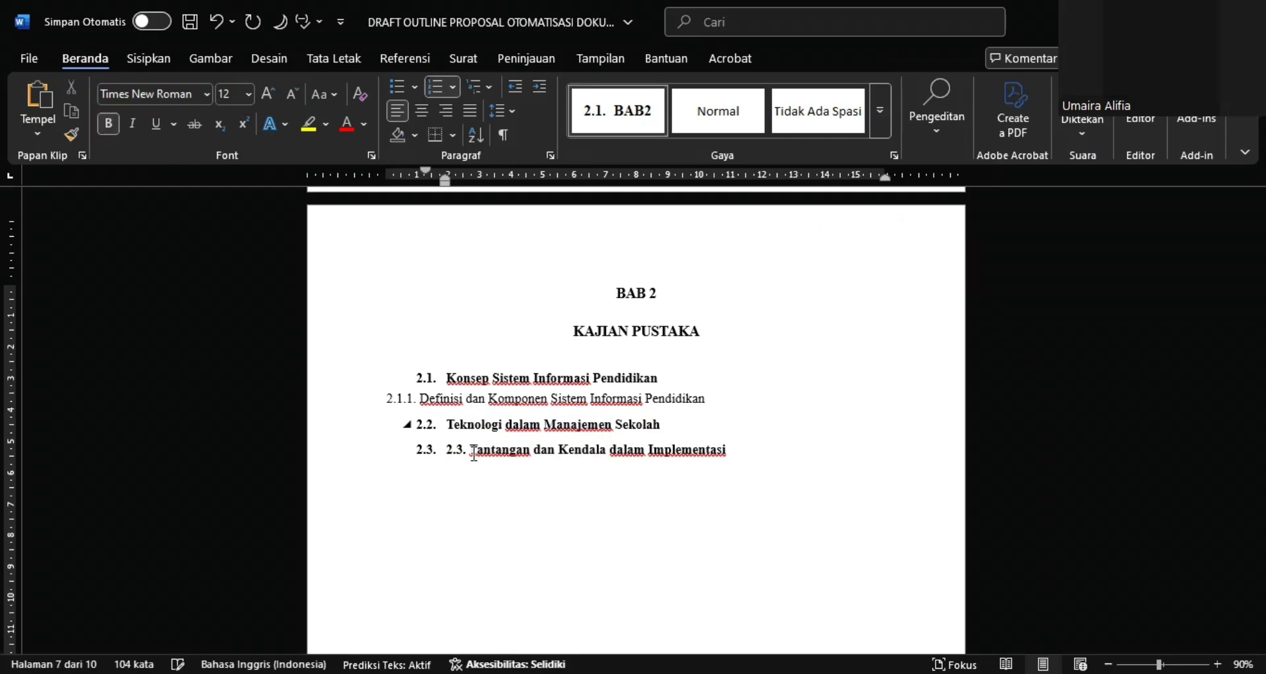
pyautogui.doubleClick(474, 455)
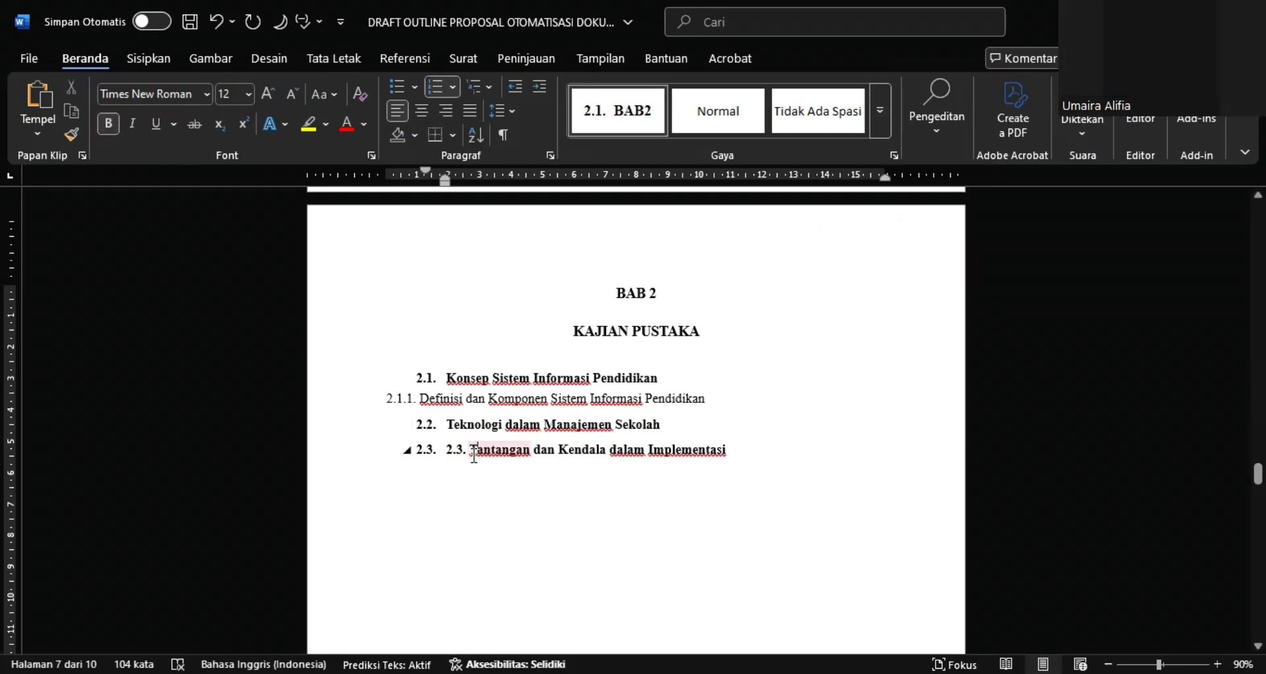
pyautogui.click(474, 454)
pyautogui.press('BackSpace')
pyautogui.press('BackSpace')
pyautogui.press('BackSpace')
pyautogui.press('BackSpace')
pyautogui.press('BackSpace')
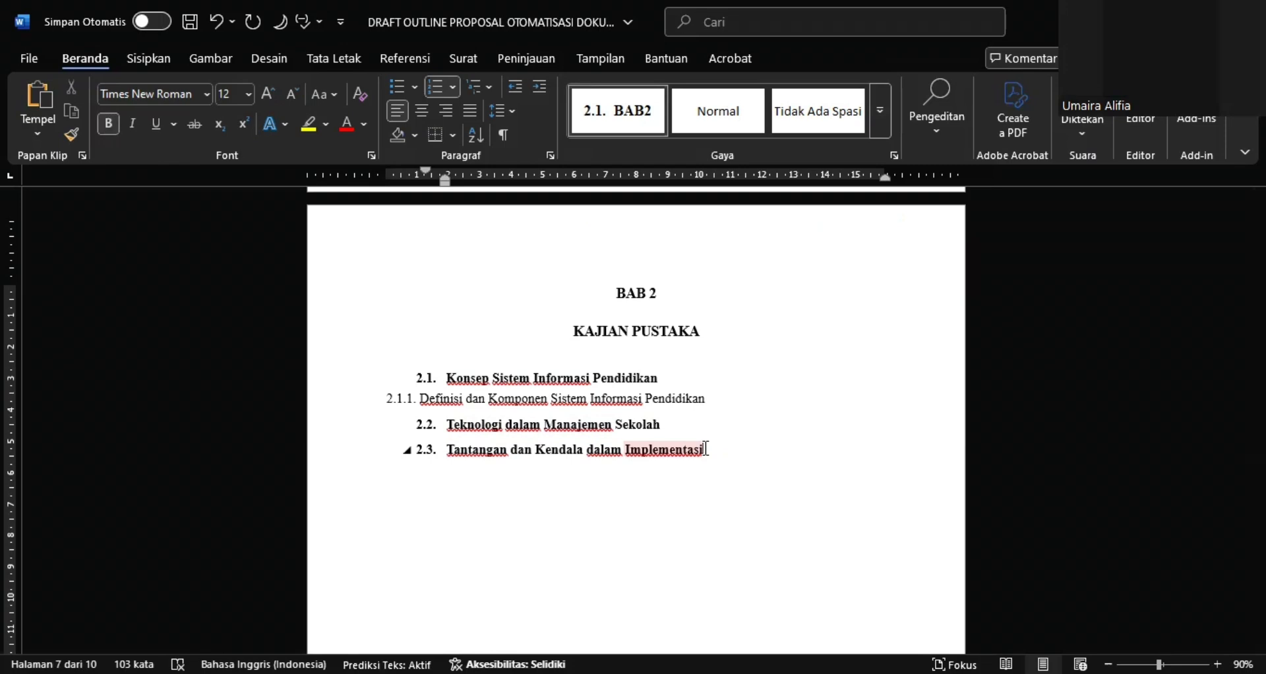
# Apply the Judul 3 style to the 2.1.1. Definisi dan Komponen Sistem Informasi Pendidikan line
pyautogui.tripleClick(713, 397)
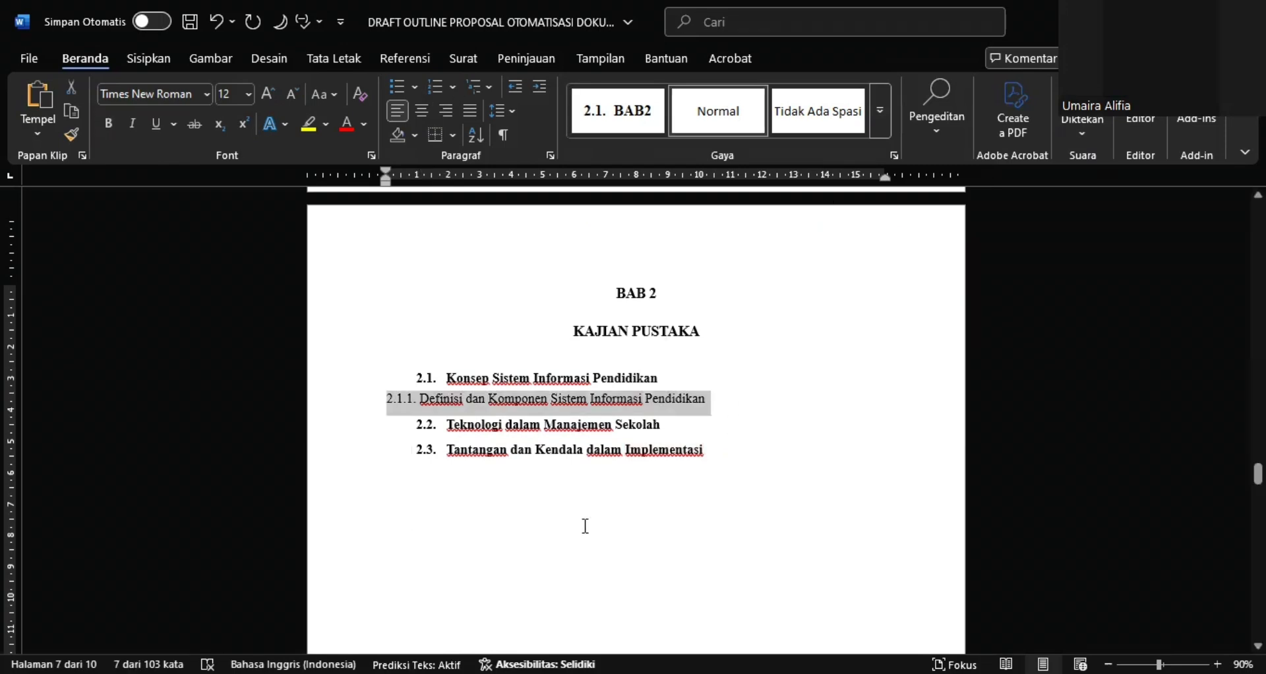
pyautogui.click(875, 129)
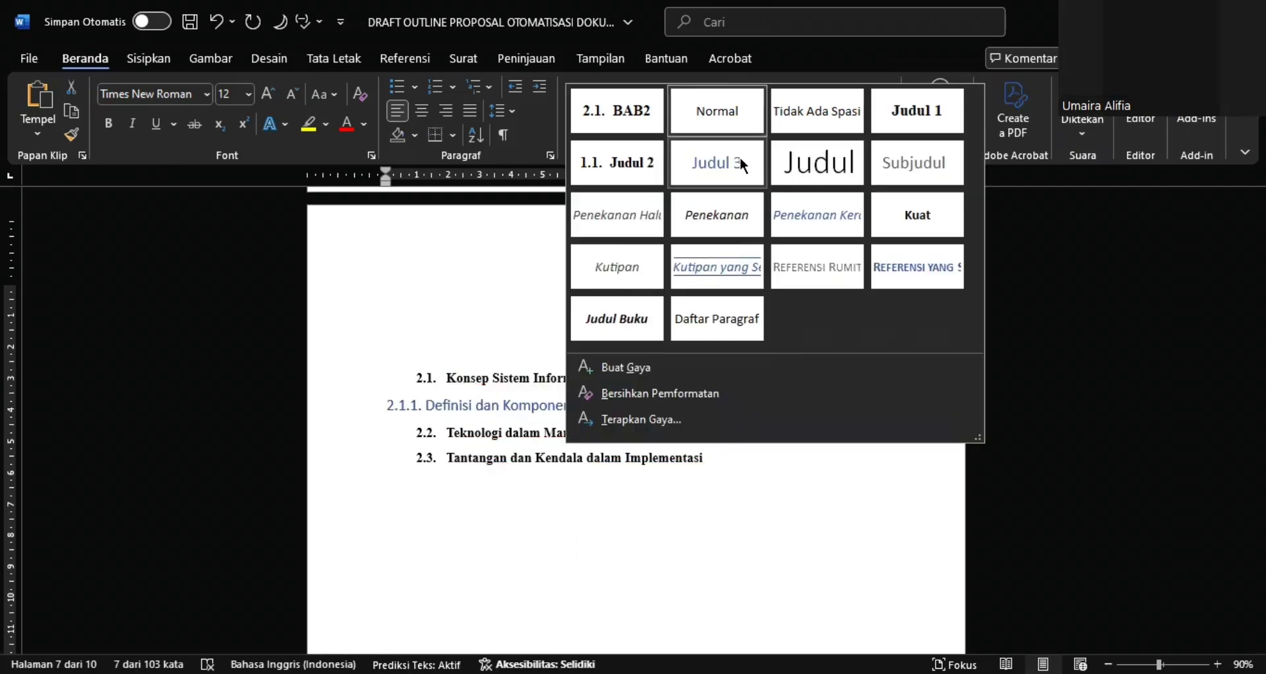
pyautogui.click(740, 157)
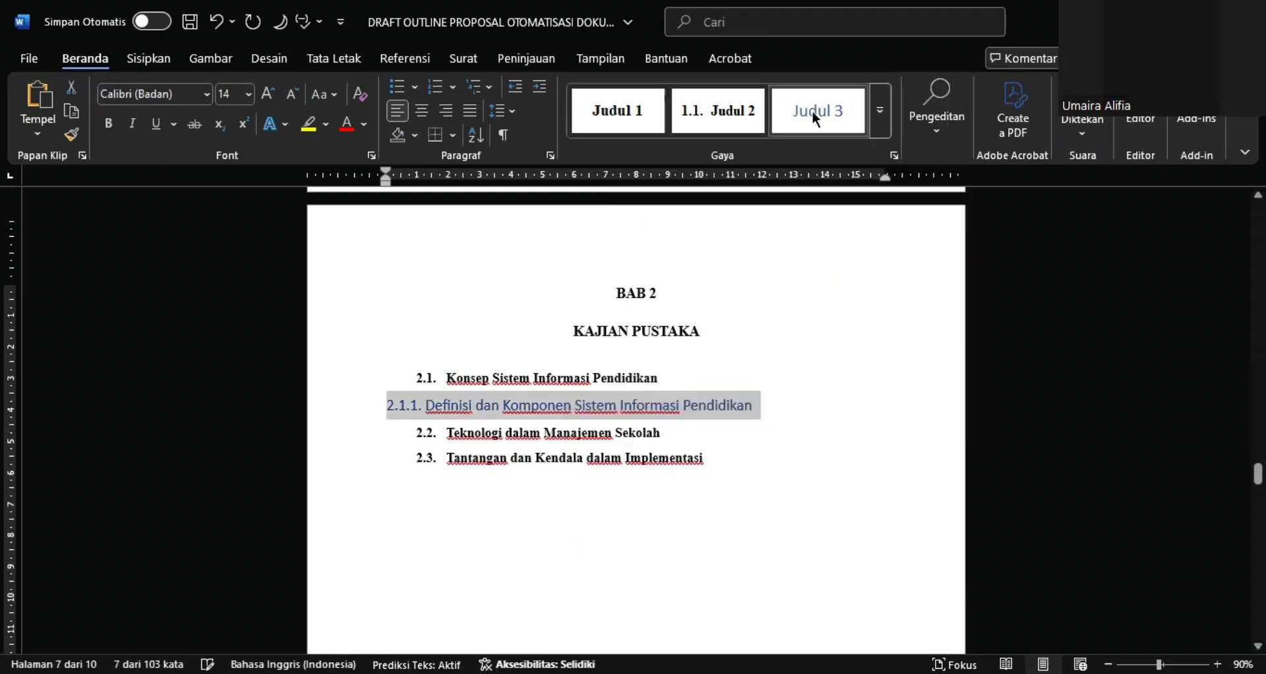
# Modify the Judul 3 style to use Times New Roman, 12 pt, bold, in black
pyautogui.rightClick(816, 113)
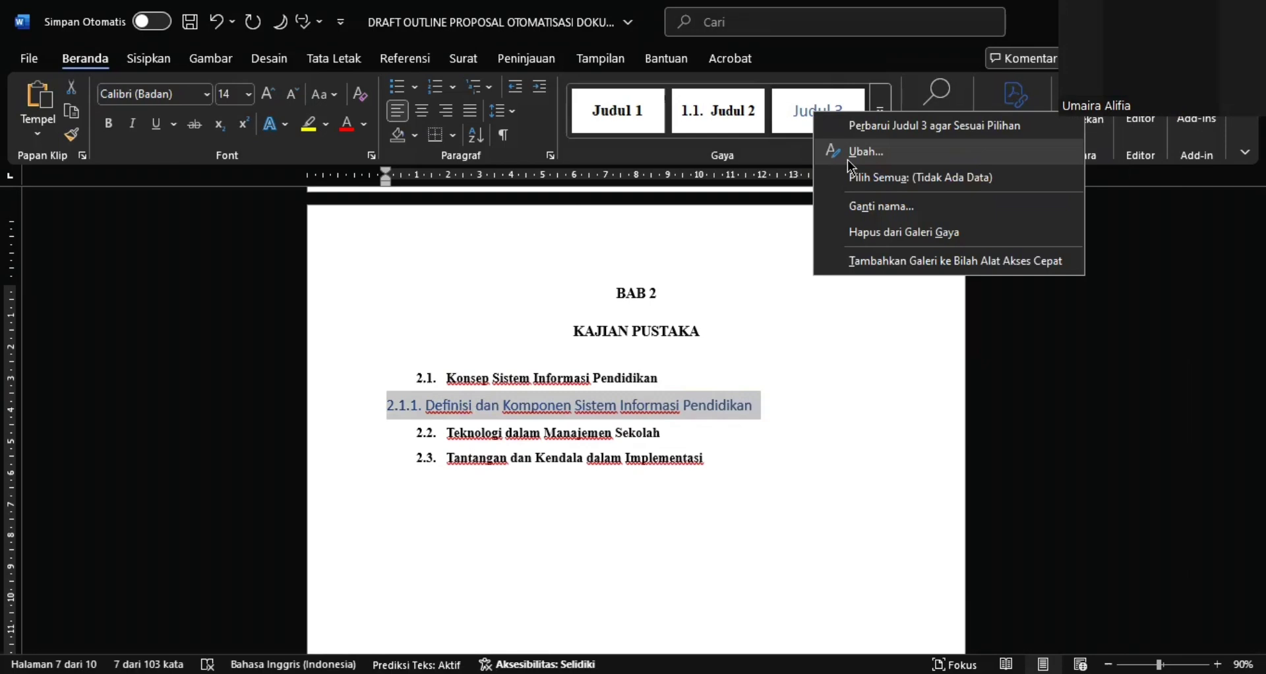
pyautogui.click(851, 165)
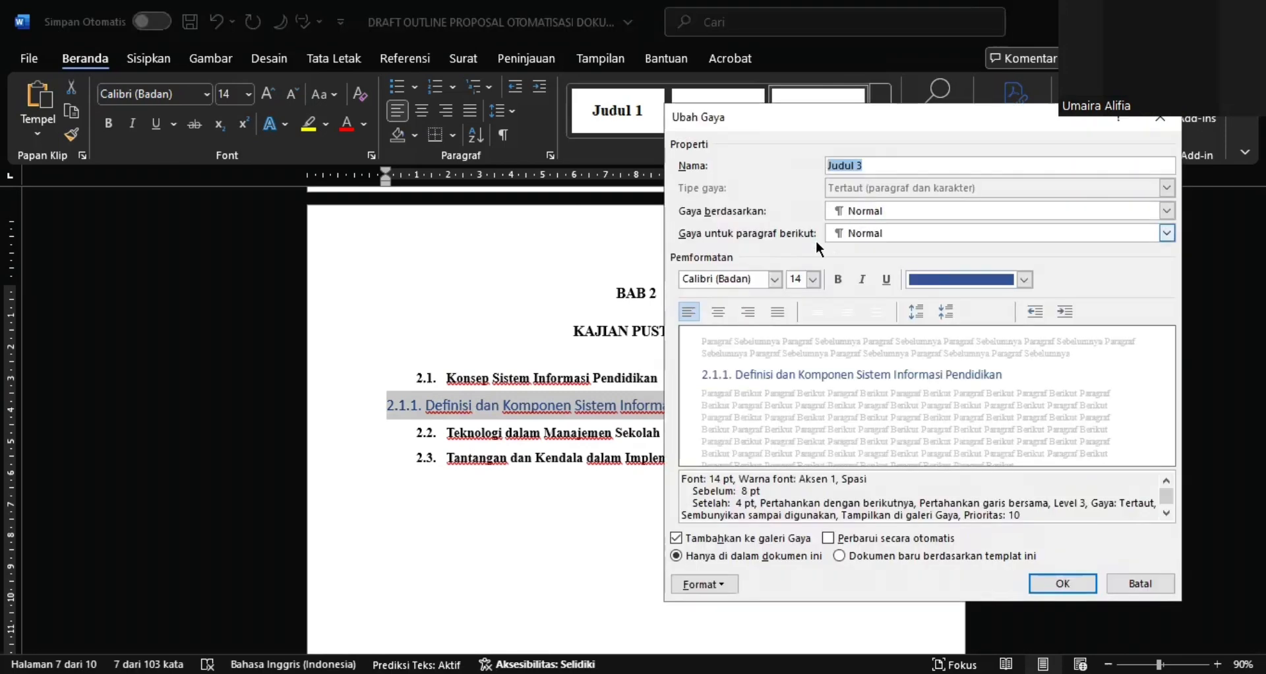
pyautogui.click(769, 278)
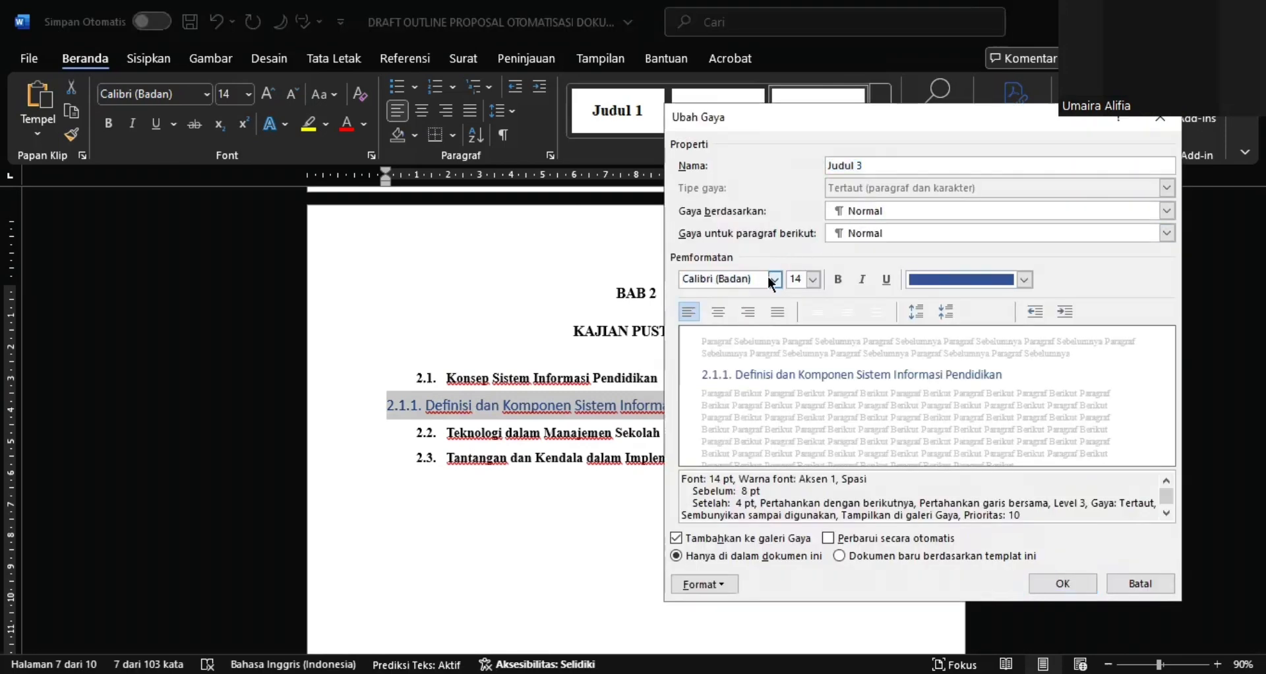
pyautogui.click(772, 278)
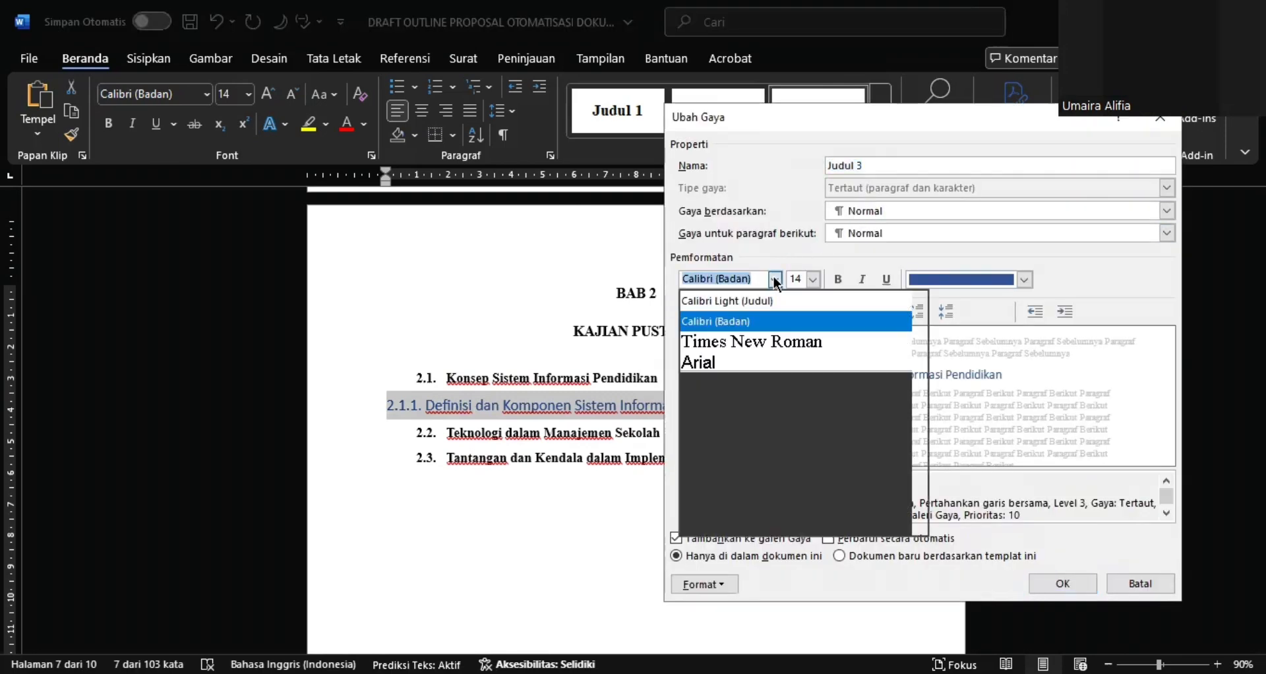
pyautogui.click(755, 342)
pyautogui.press('Tab')
pyautogui.write('12')
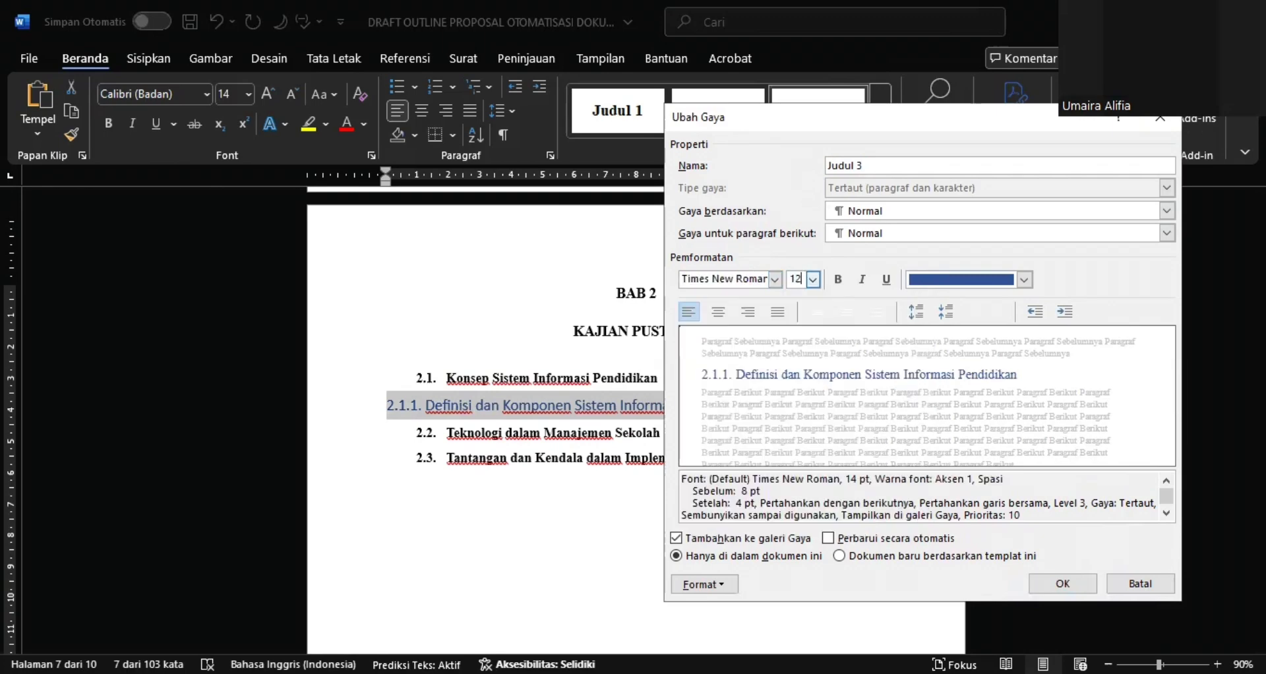
pyautogui.press('Tab')
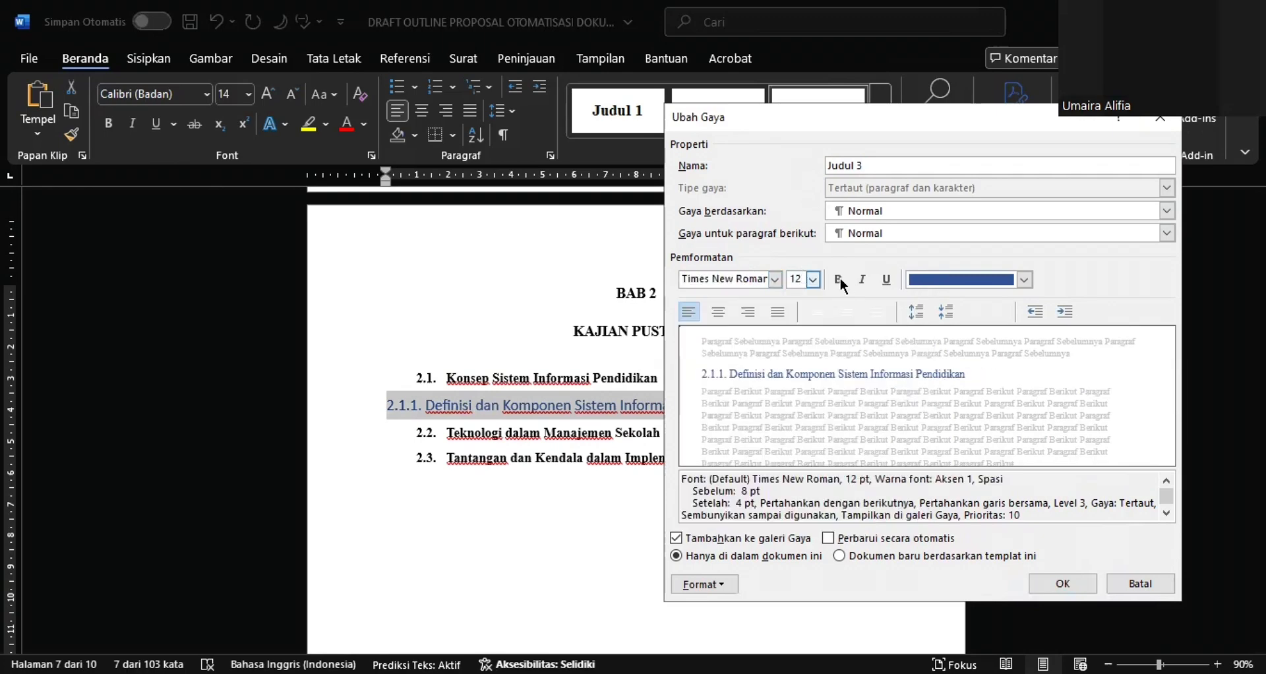
pyautogui.click(839, 279)
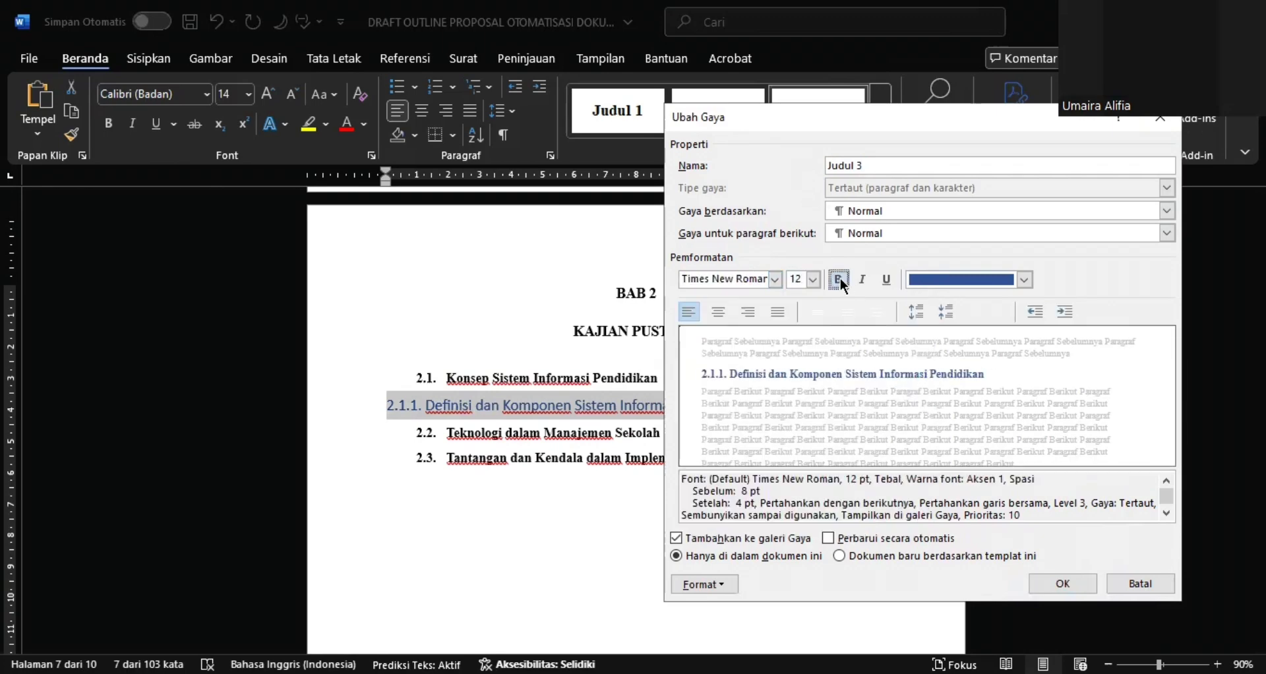
pyautogui.click(911, 282)
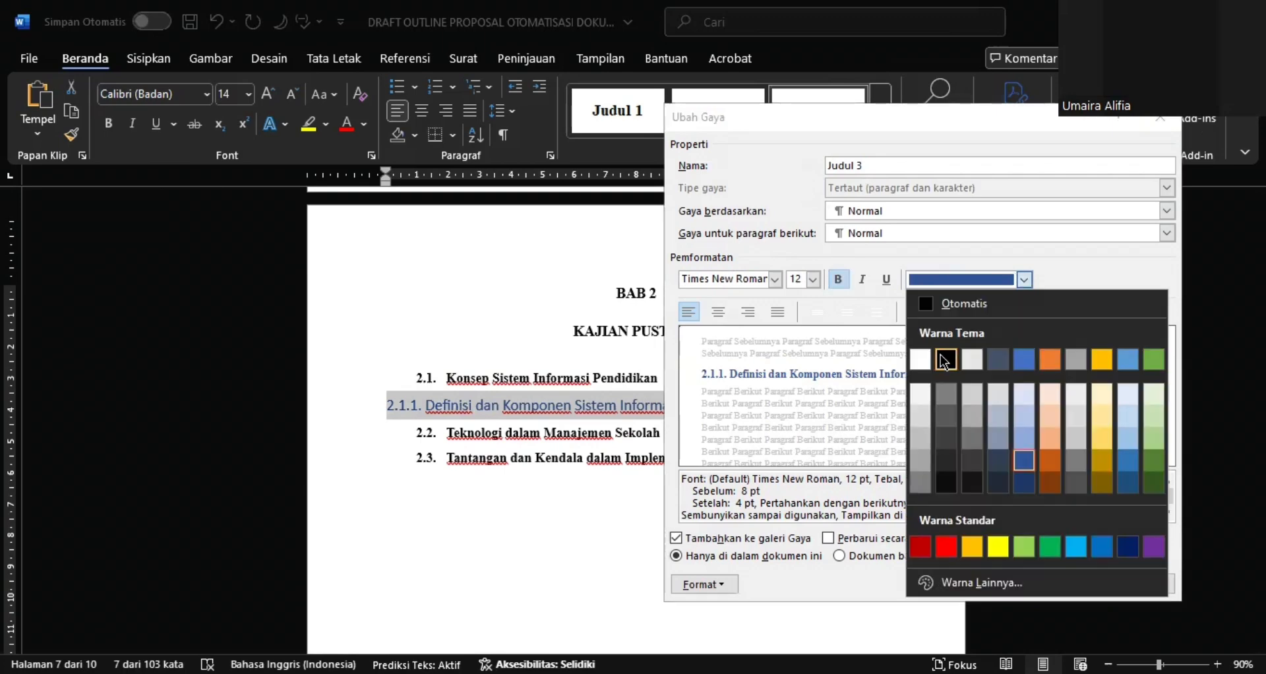
pyautogui.click(945, 362)
# Define a new number format of 2.1.1. for the Judul 3 style and accept it as the style's numbering
pyautogui.click(713, 586)
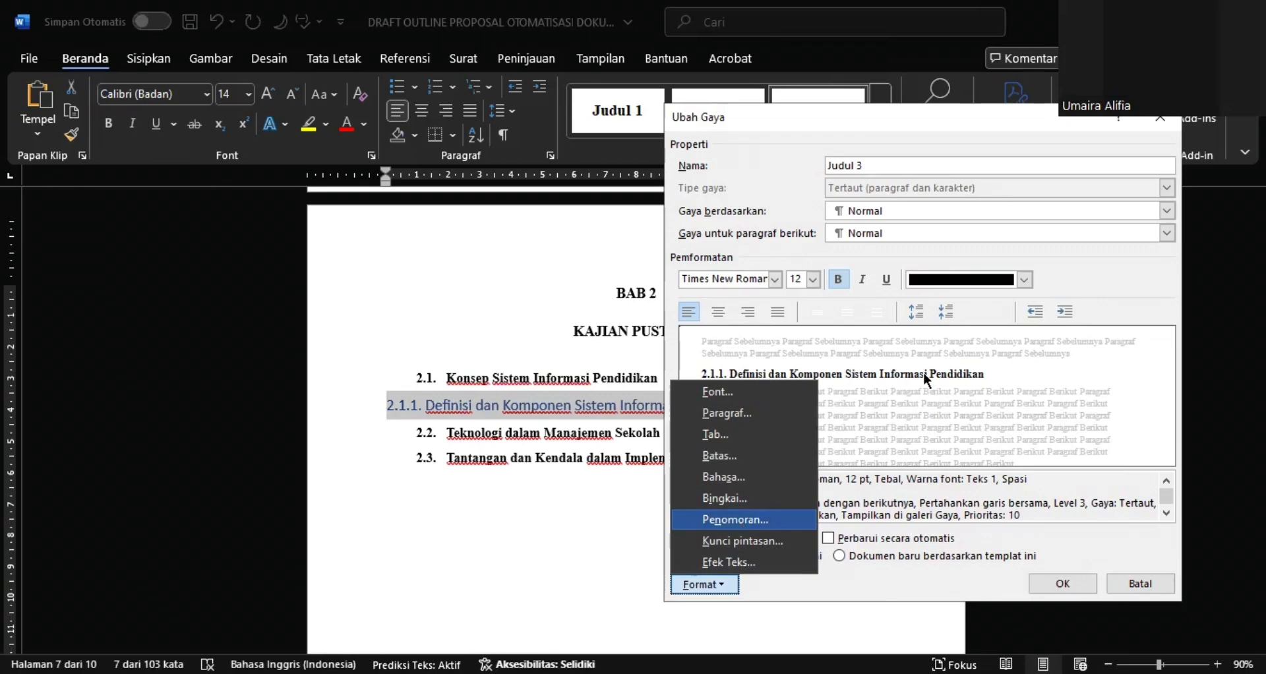
pyautogui.press('Return')
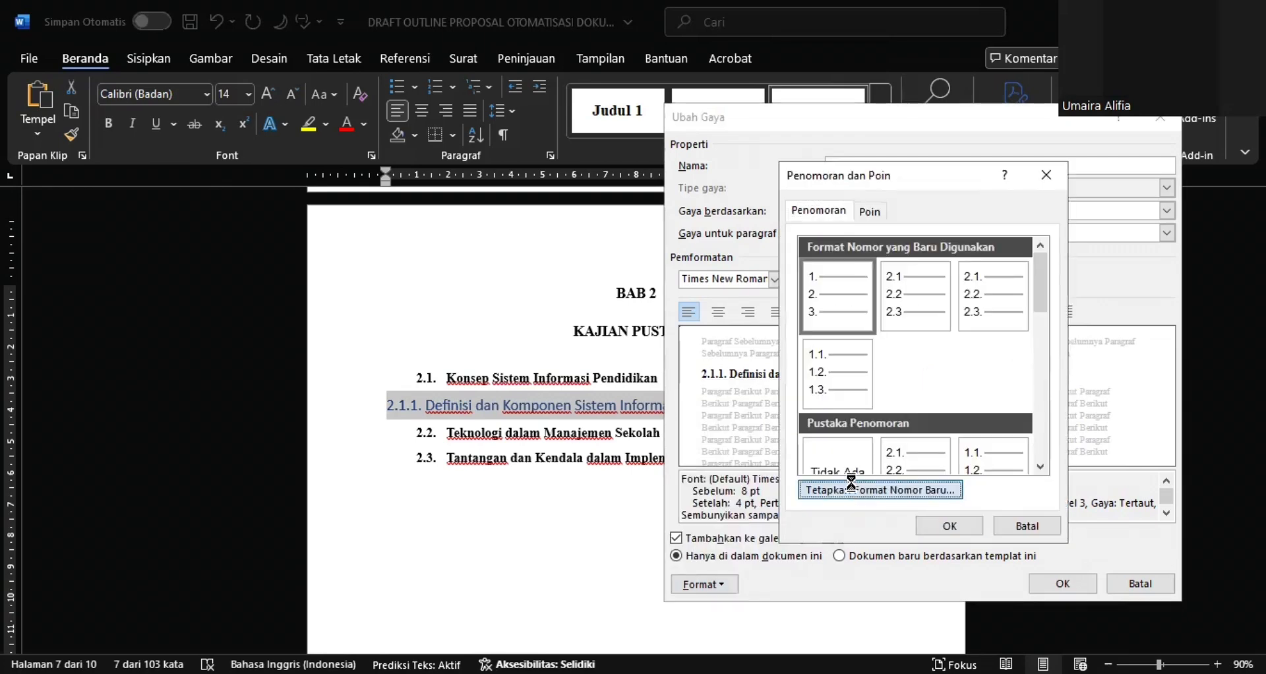
pyautogui.click(852, 490)
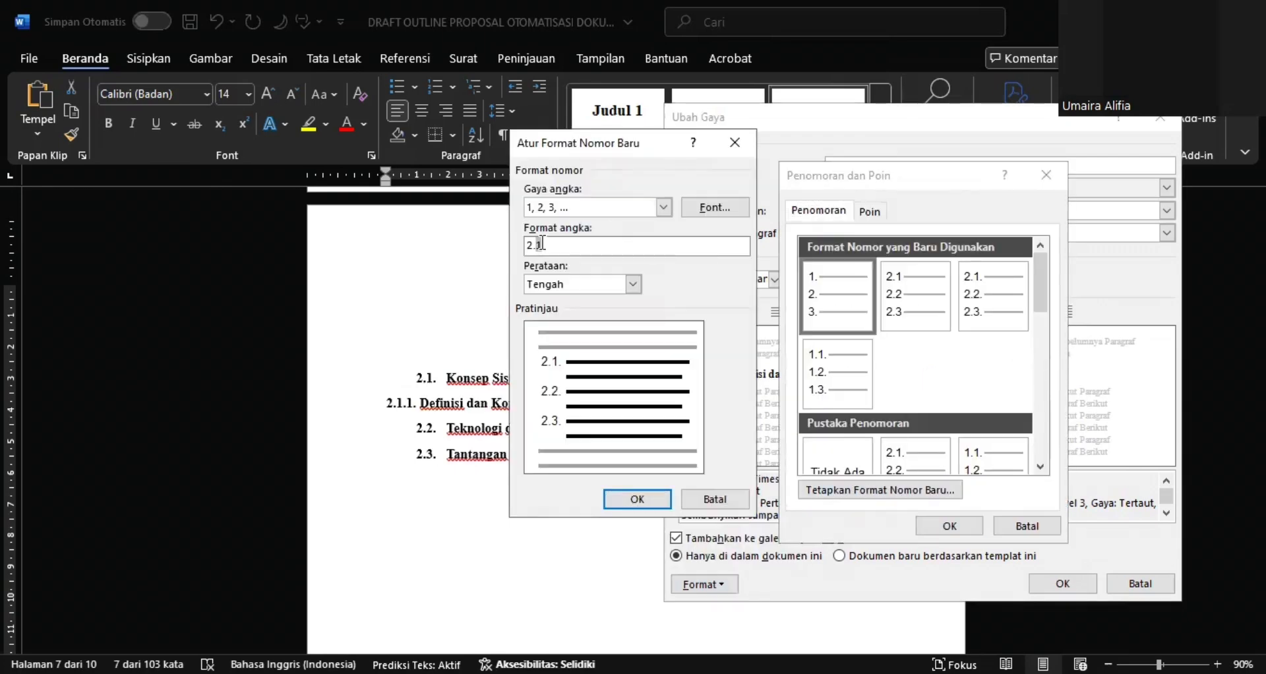
pyautogui.write('.1.')
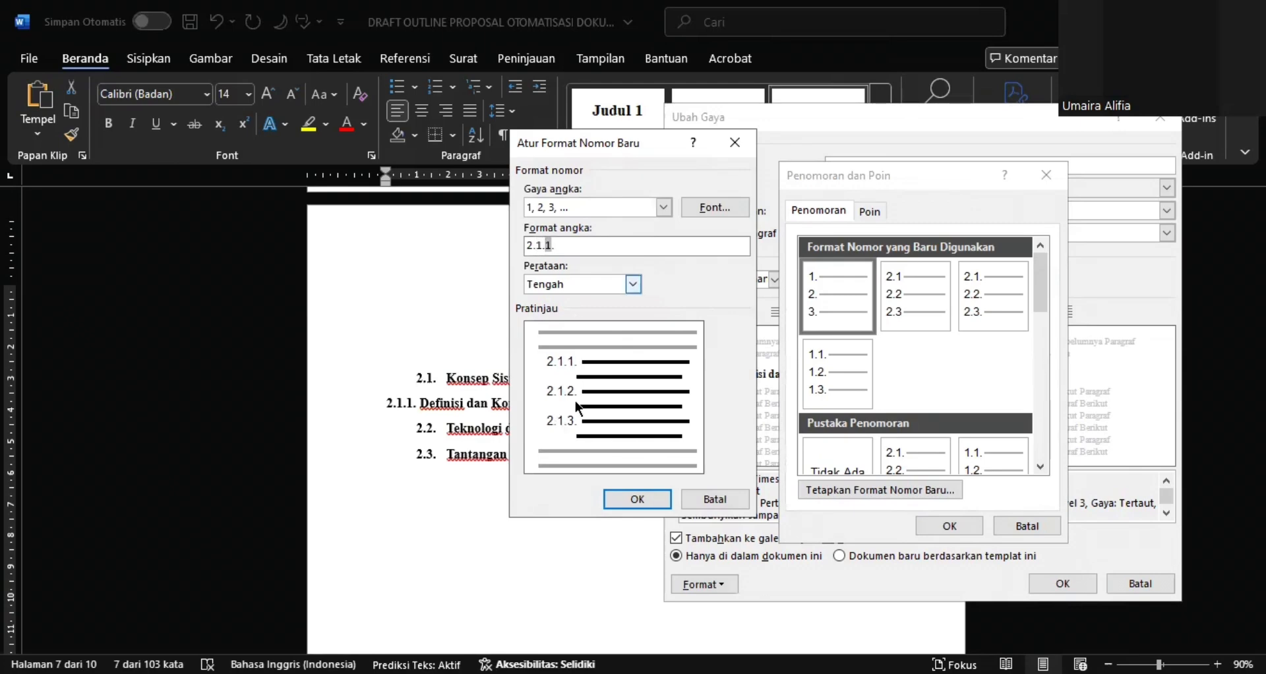
pyautogui.click(637, 499)
pyautogui.click(939, 526)
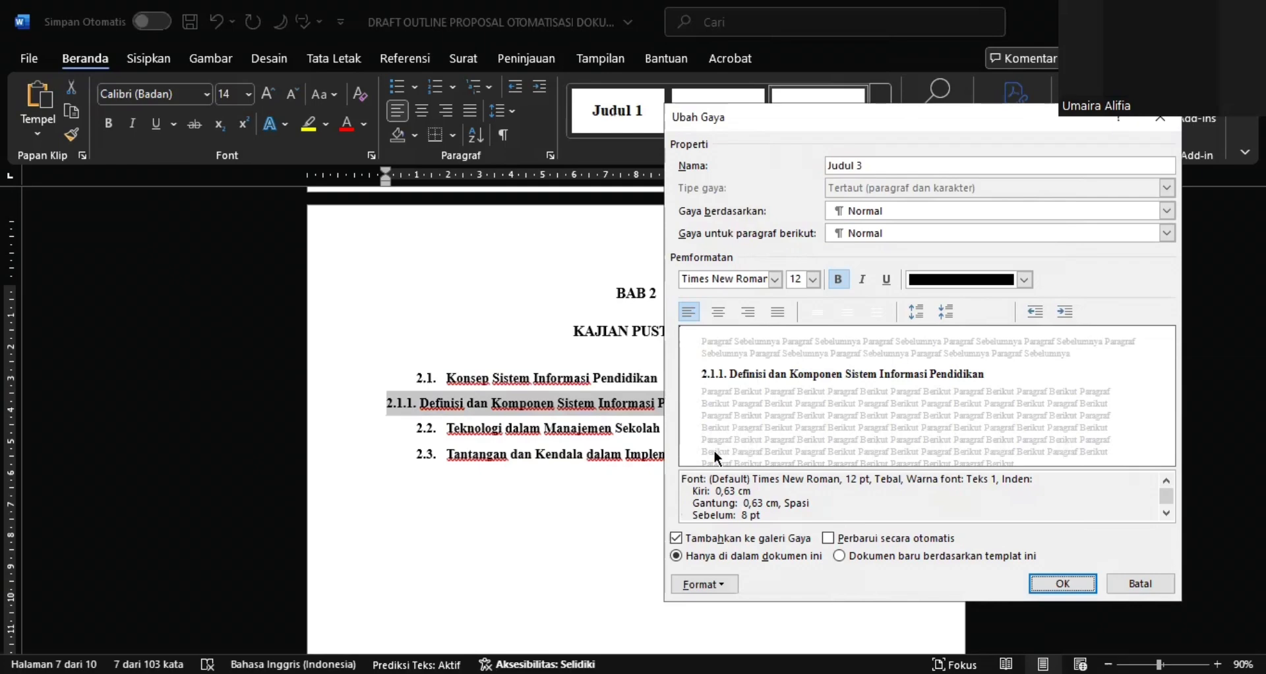
# Recheck the 2.1.1. number format in the Judul 3 numbering settings and save the modified style
pyautogui.click(715, 584)
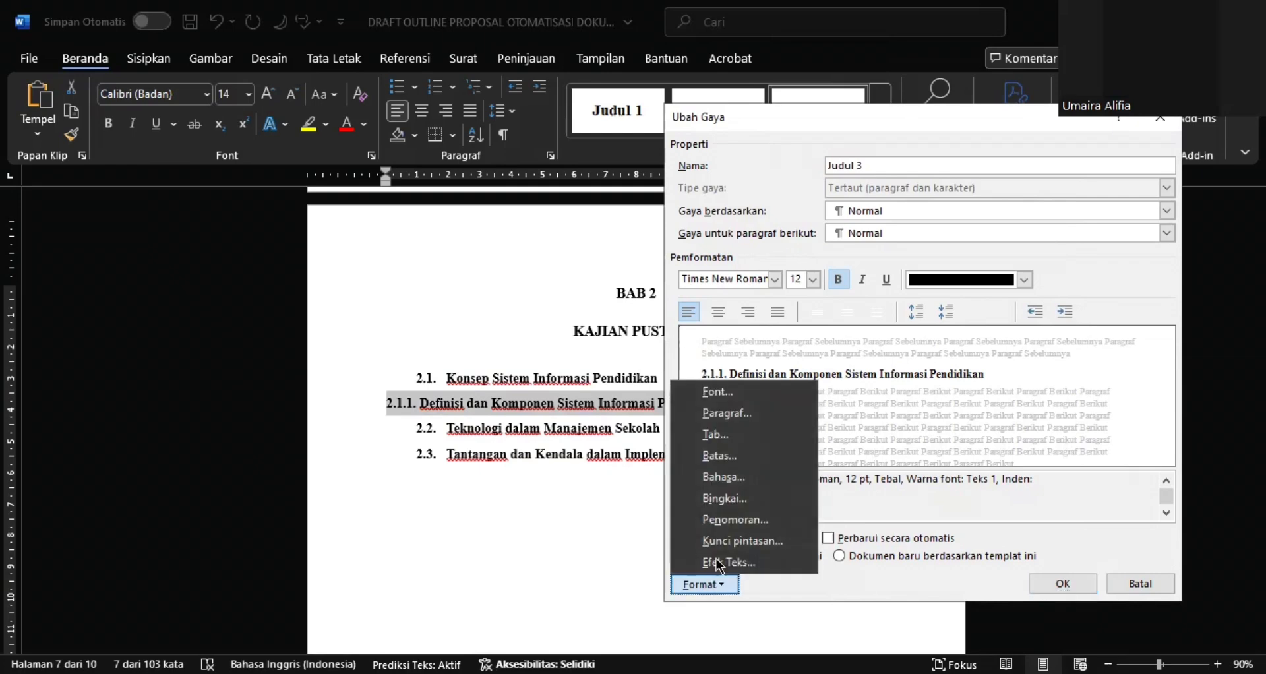
pyautogui.click(723, 524)
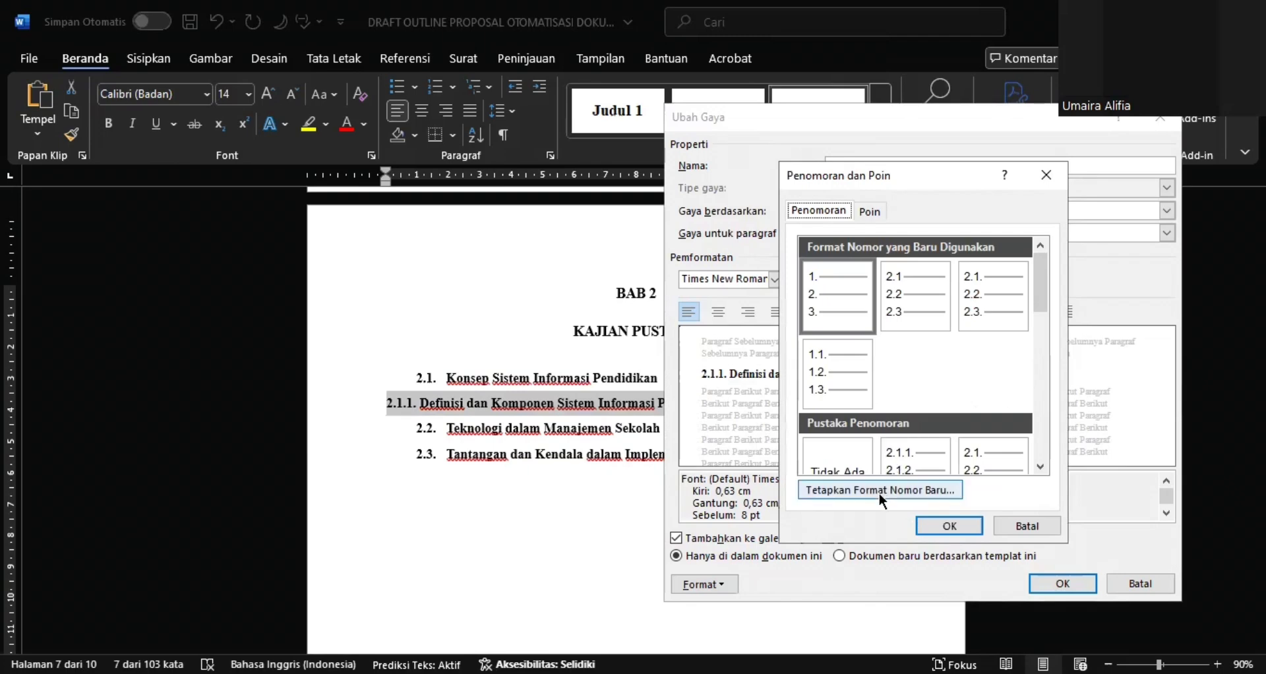
pyautogui.click(879, 490)
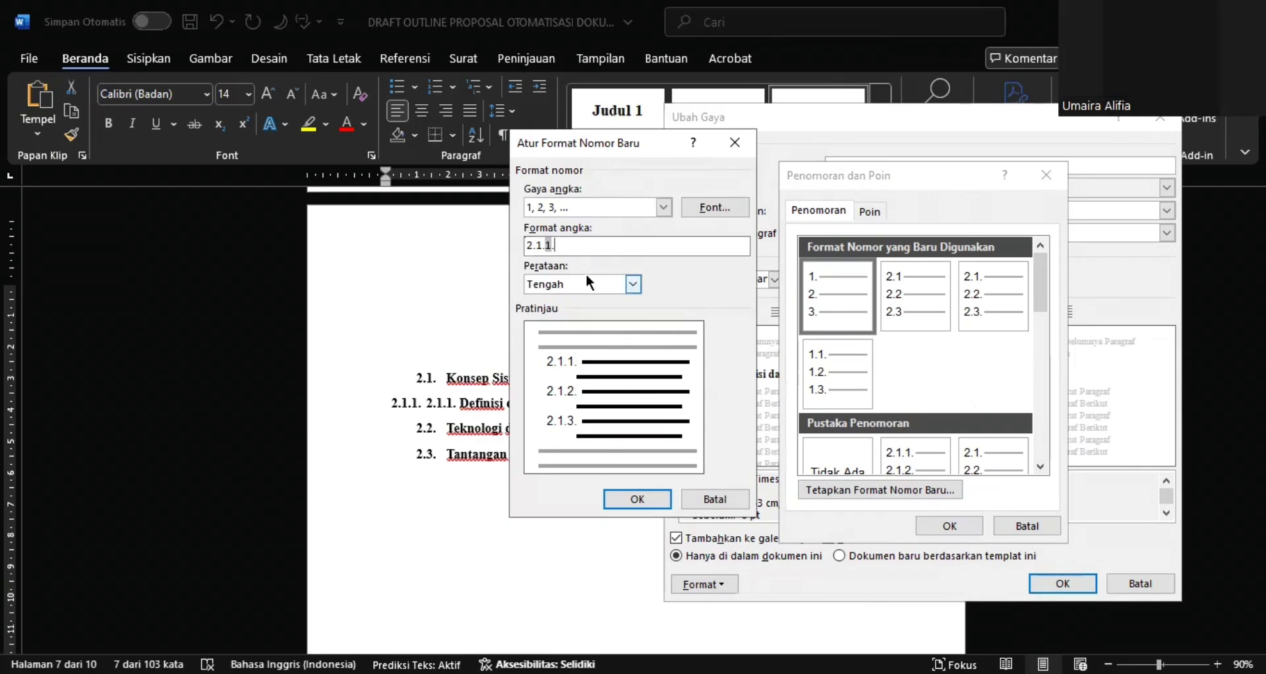
pyautogui.click(638, 499)
pyautogui.click(938, 527)
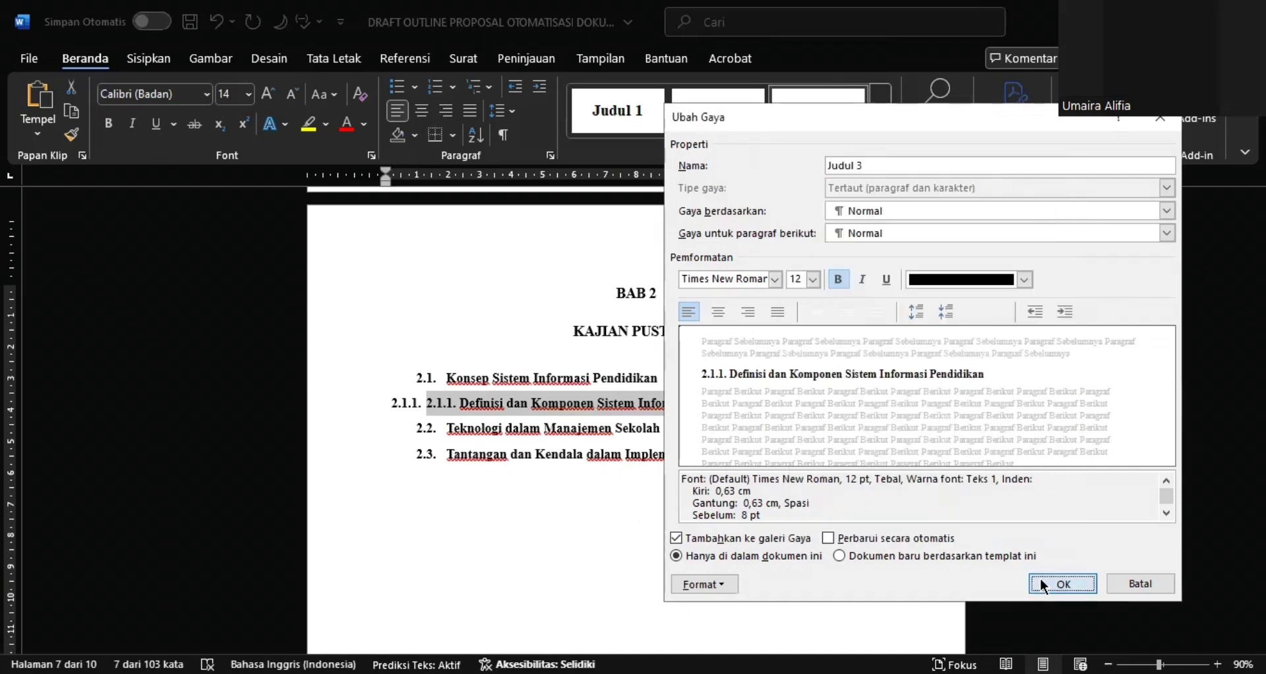
pyautogui.click(1041, 582)
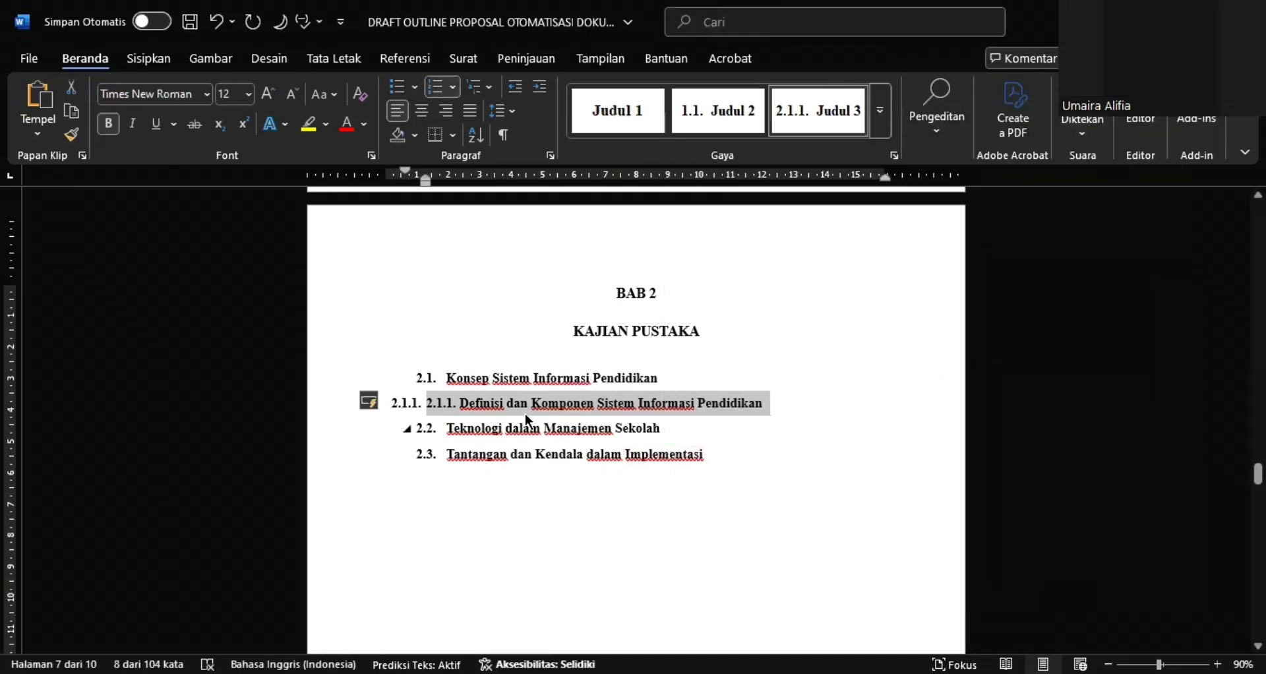
# Remove the manually typed 2.1.1. from the Definisi dan Komponen Sistem Informasi Pendidikan heading, keeping its automatic number
pyautogui.click(470, 407)
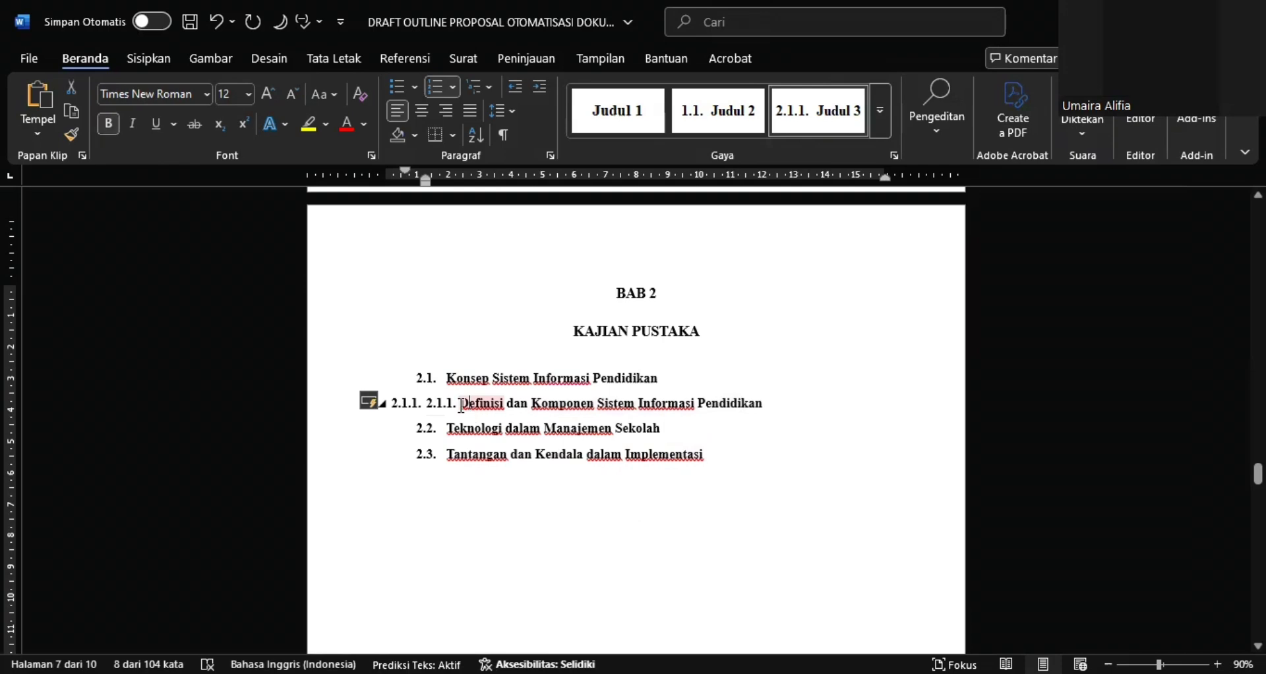
pyautogui.press('BackSpace')
pyautogui.press('BackSpace')
pyautogui.press('BackSpace')
pyautogui.press('BackSpace')
pyautogui.press('BackSpace')
pyautogui.press('BackSpace')
pyautogui.press('BackSpace')
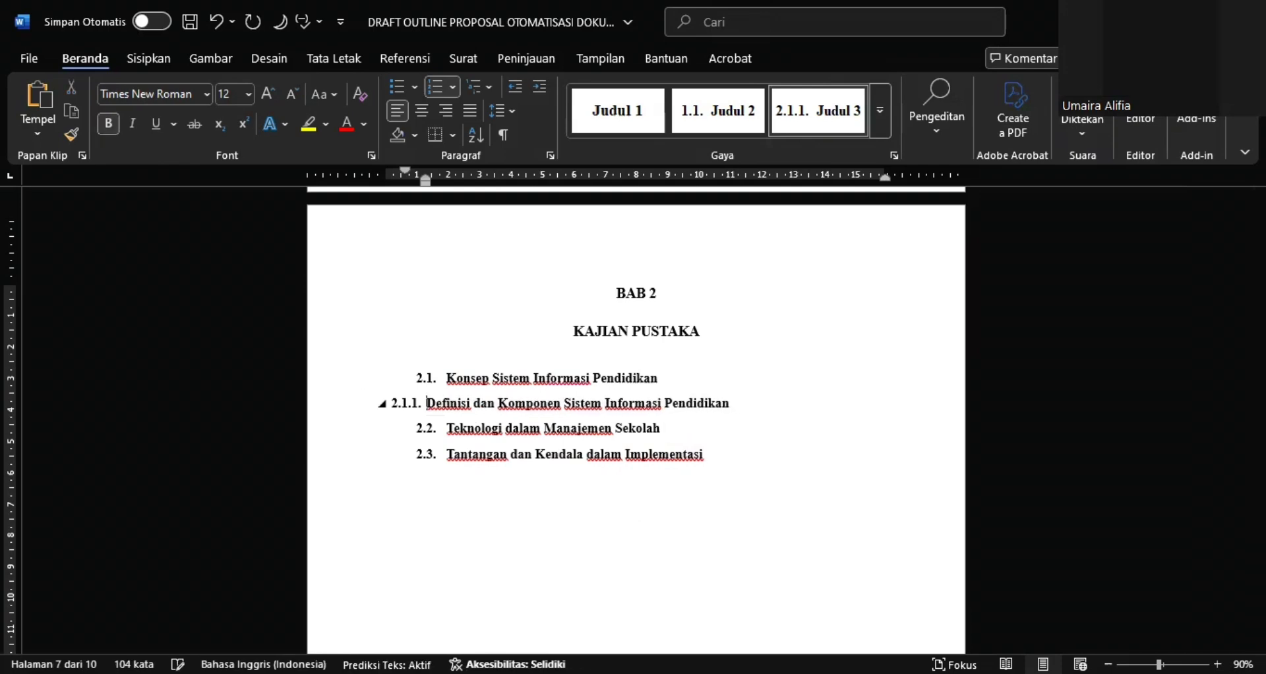
# Undo the extra deletion at the start of the 2.1.1. heading and indent it two levels beneath 2.1
pyautogui.press('BackSpace')
pyautogui.hotkey('ctrl', 'z')
pyautogui.press('Tab')
pyautogui.press('Tab')
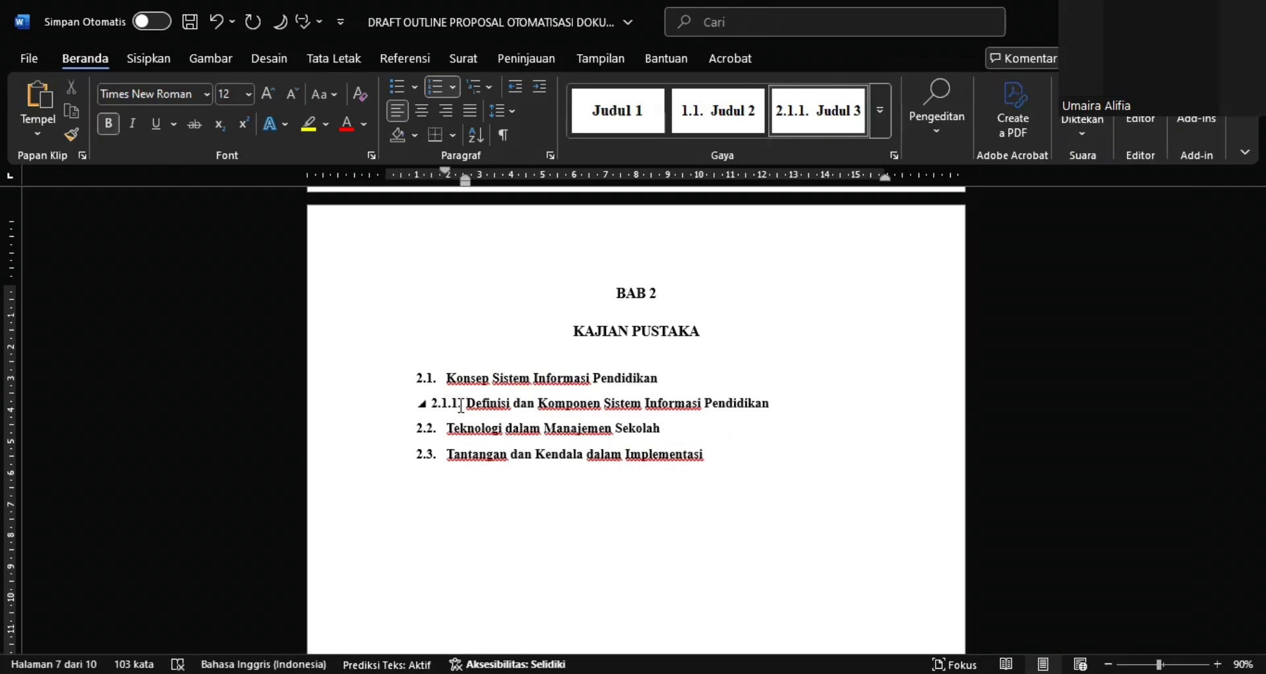
# Create a new style named BAB3 from the 3.1. Pendekatan Penelitian line in BAB 3 and base it on Judul 2
pyautogui.click(667, 436)
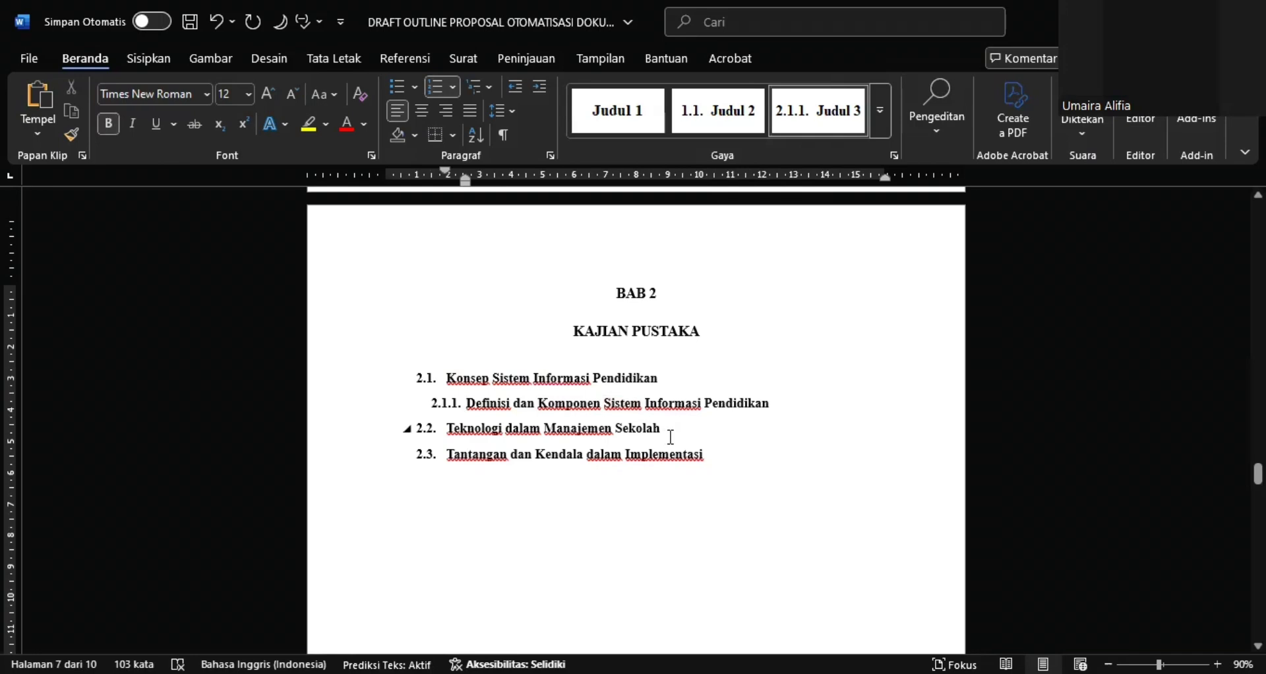
pyautogui.scroll(-10, 670, 436)
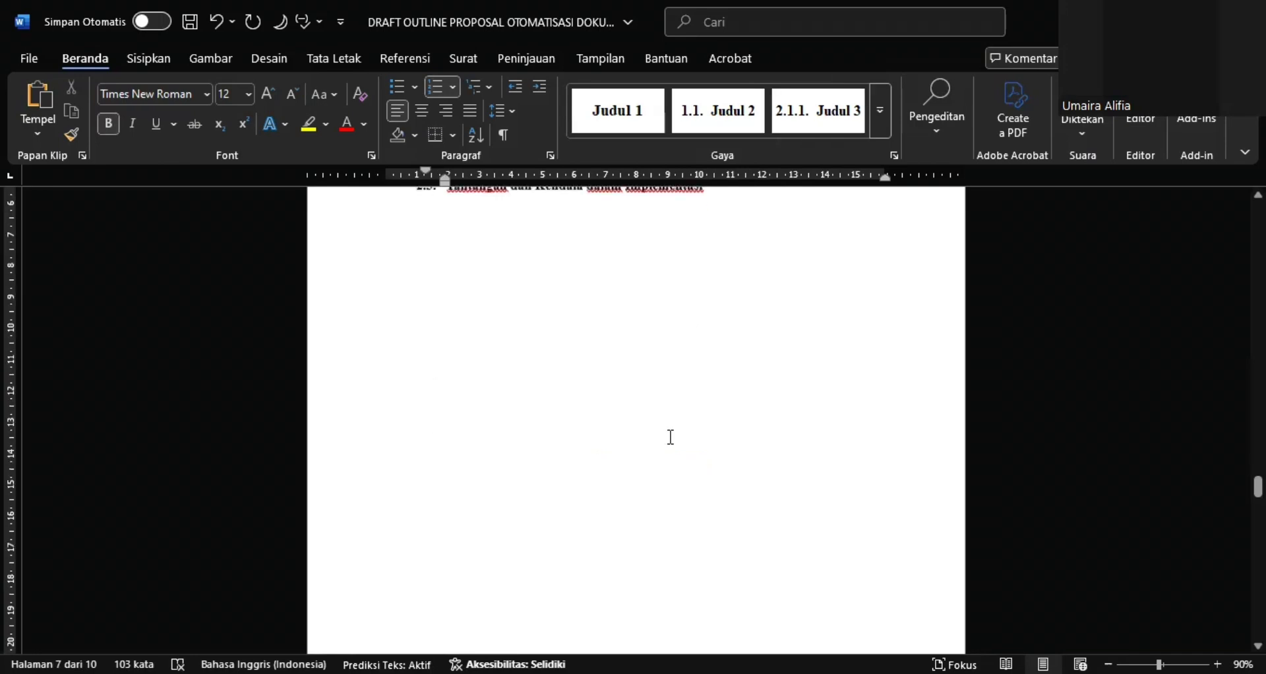
pyautogui.scroll(-3, 671, 436)
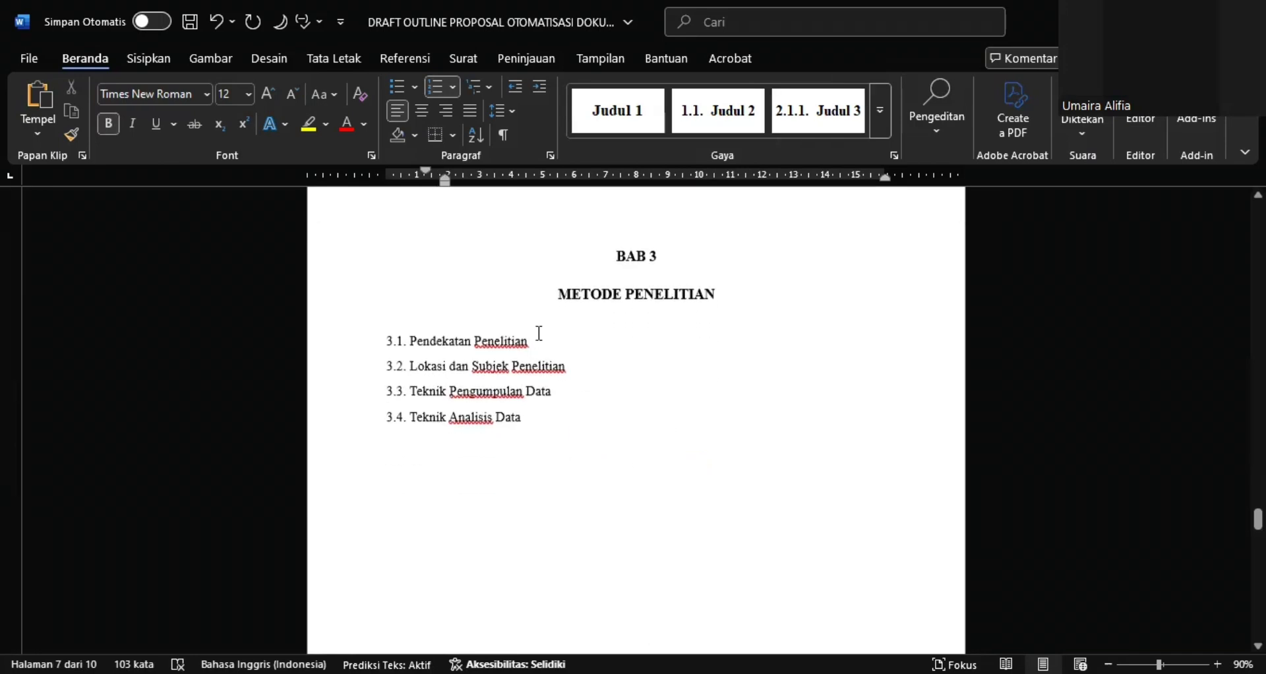
pyautogui.moveTo(530, 341); pyautogui.dragTo(387, 342)
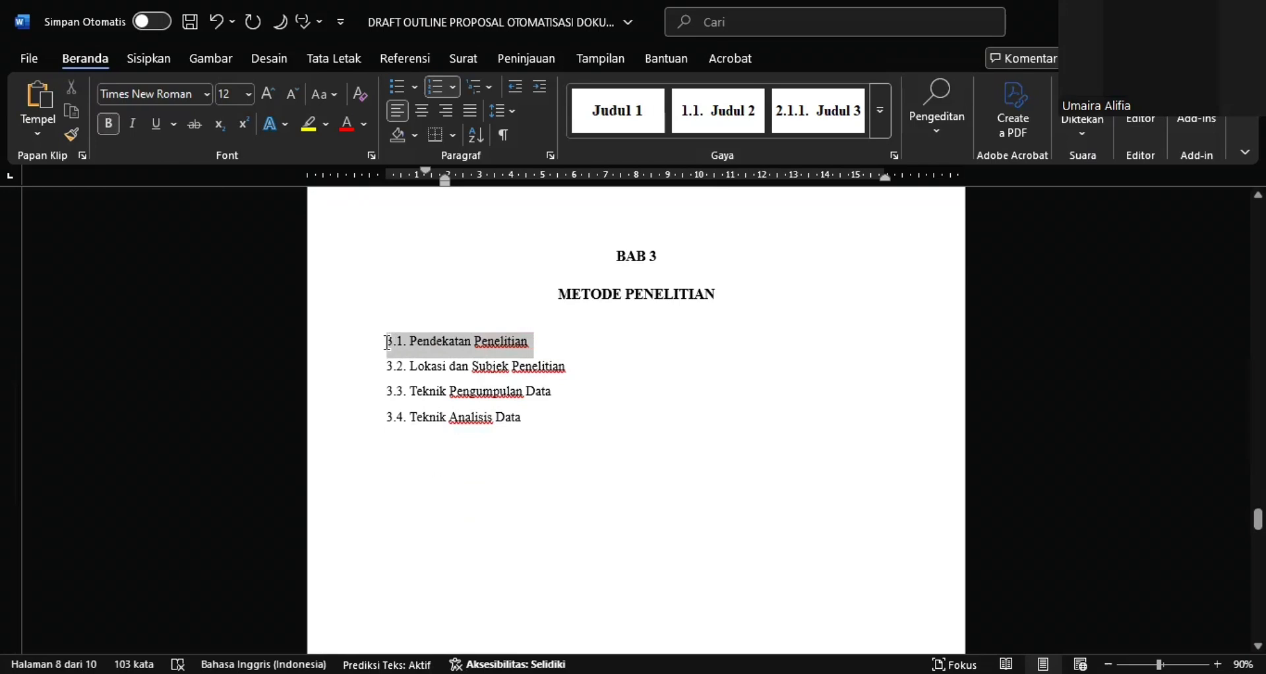
pyautogui.click(889, 127)
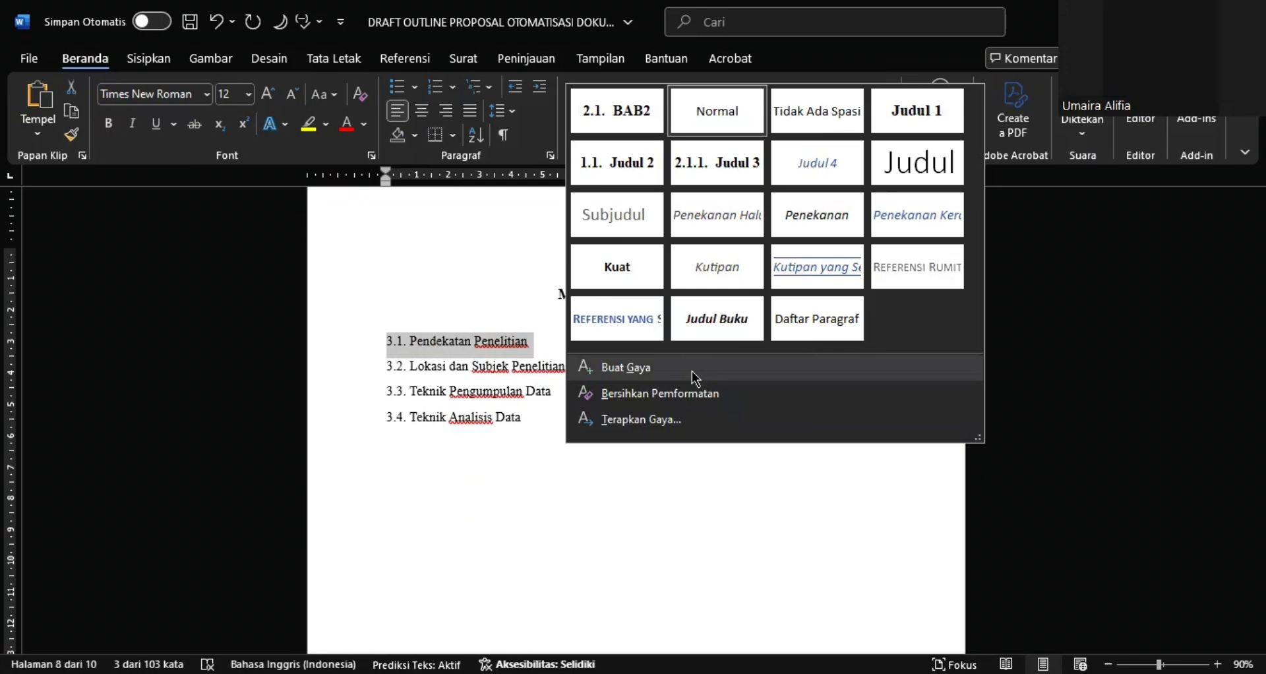
pyautogui.click(696, 378)
pyautogui.write('BA')
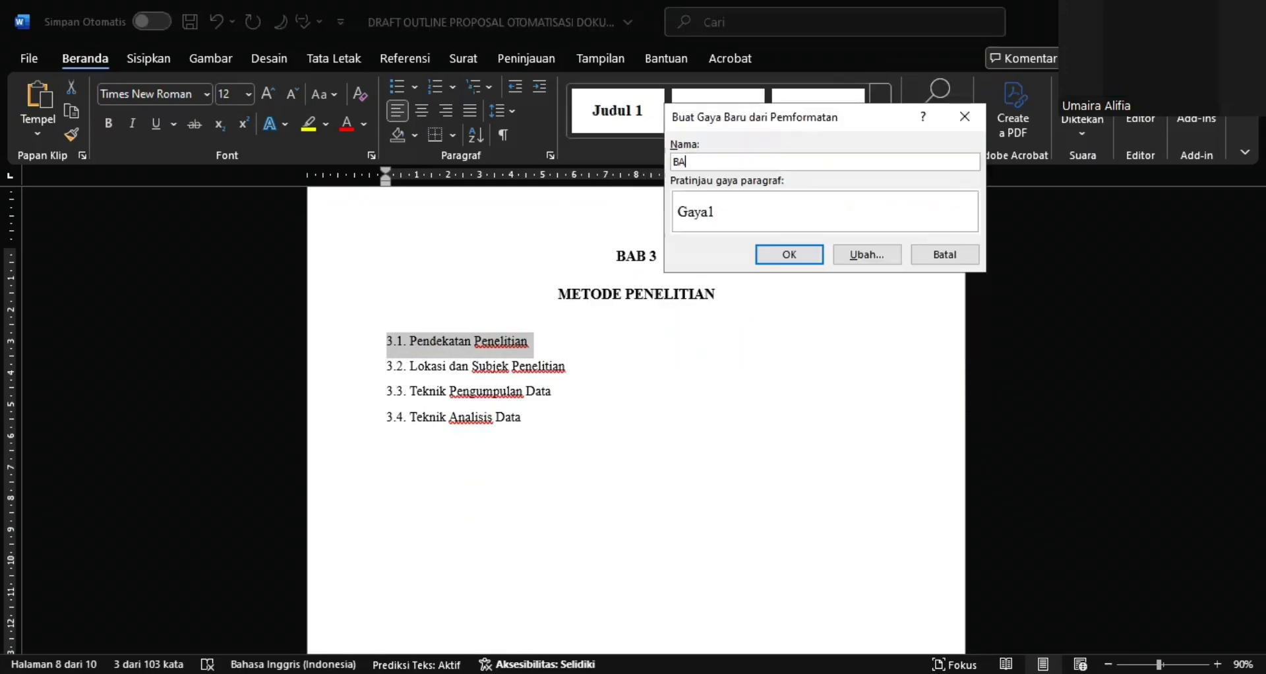
pyautogui.write('B3')
pyautogui.click(860, 255)
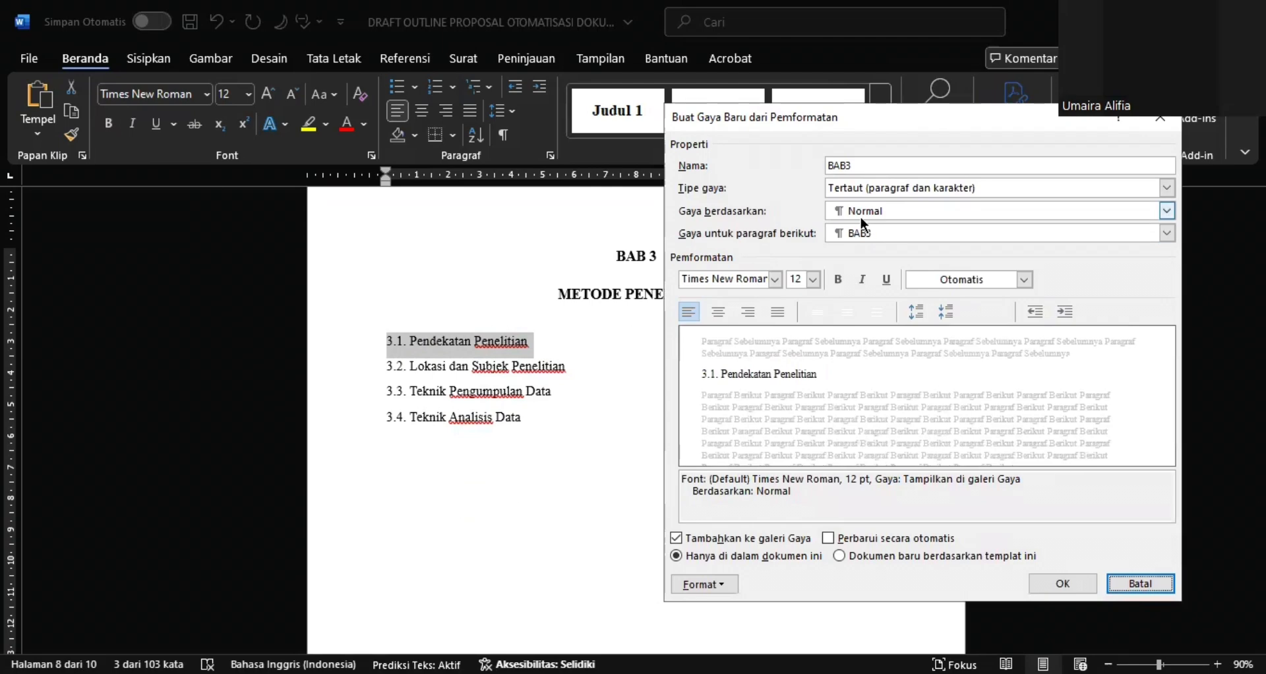
pyautogui.click(861, 219)
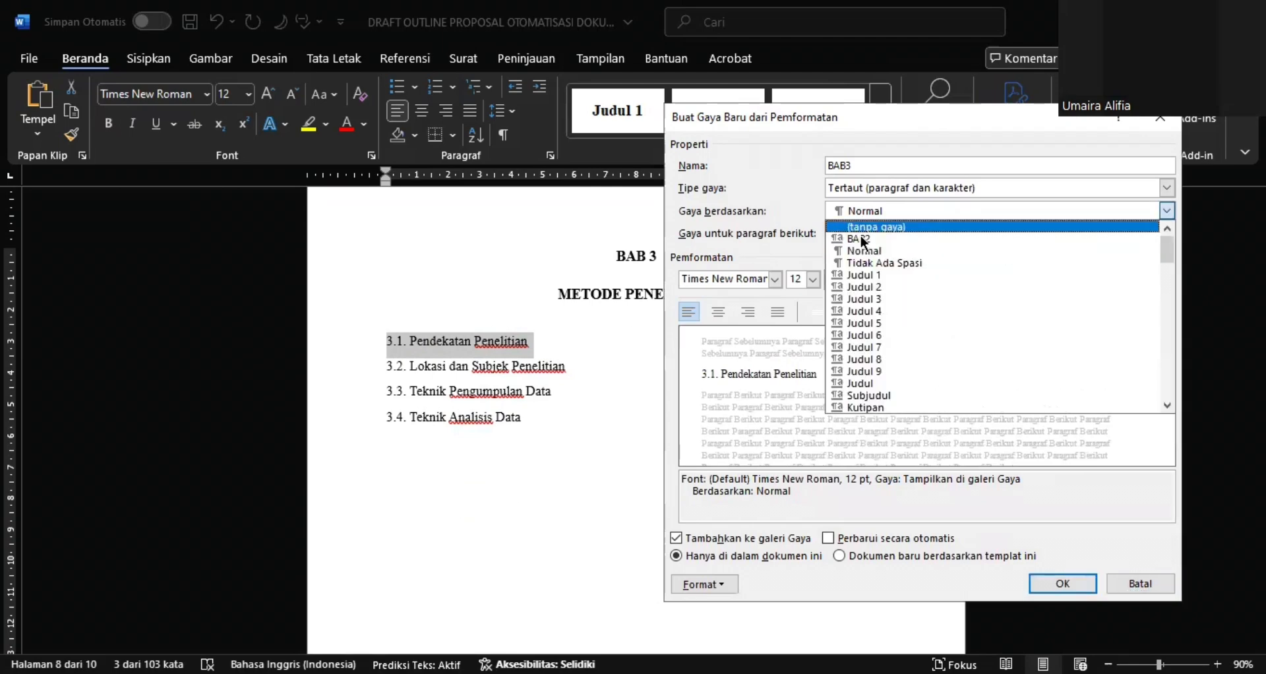
pyautogui.click(866, 287)
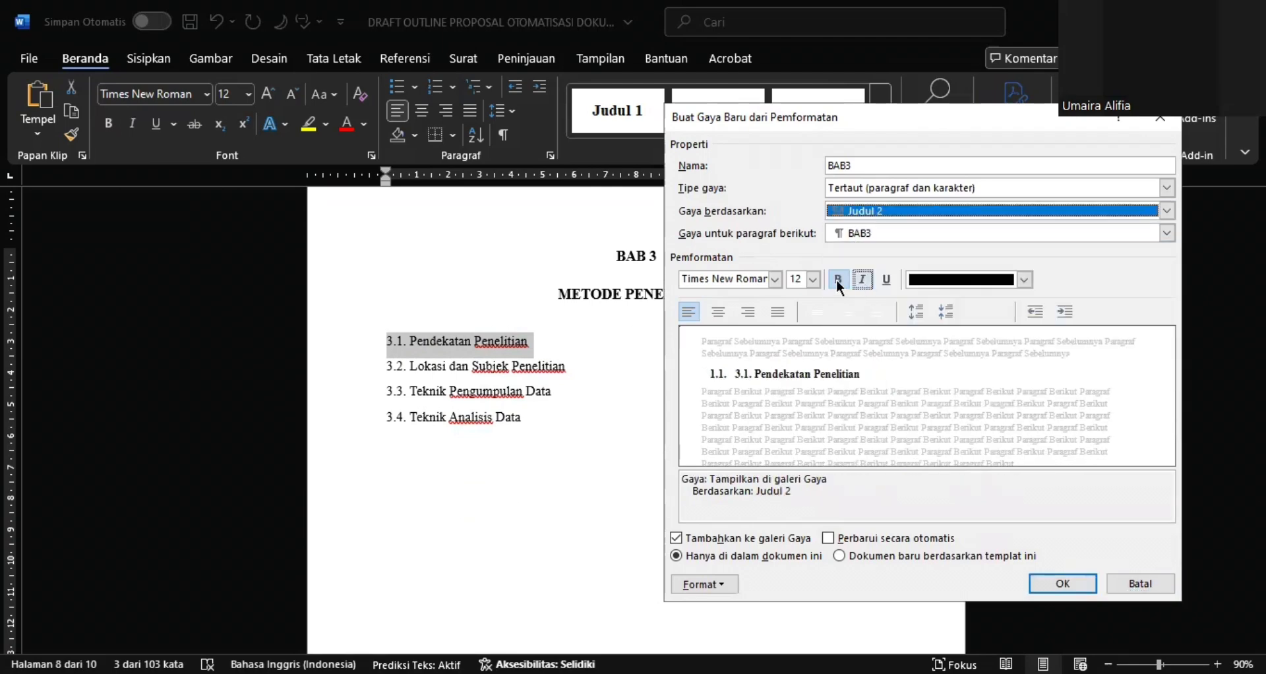
# Give the BAB3 style a 3.1. number format in its numbering settings and save the new style
pyautogui.click(715, 585)
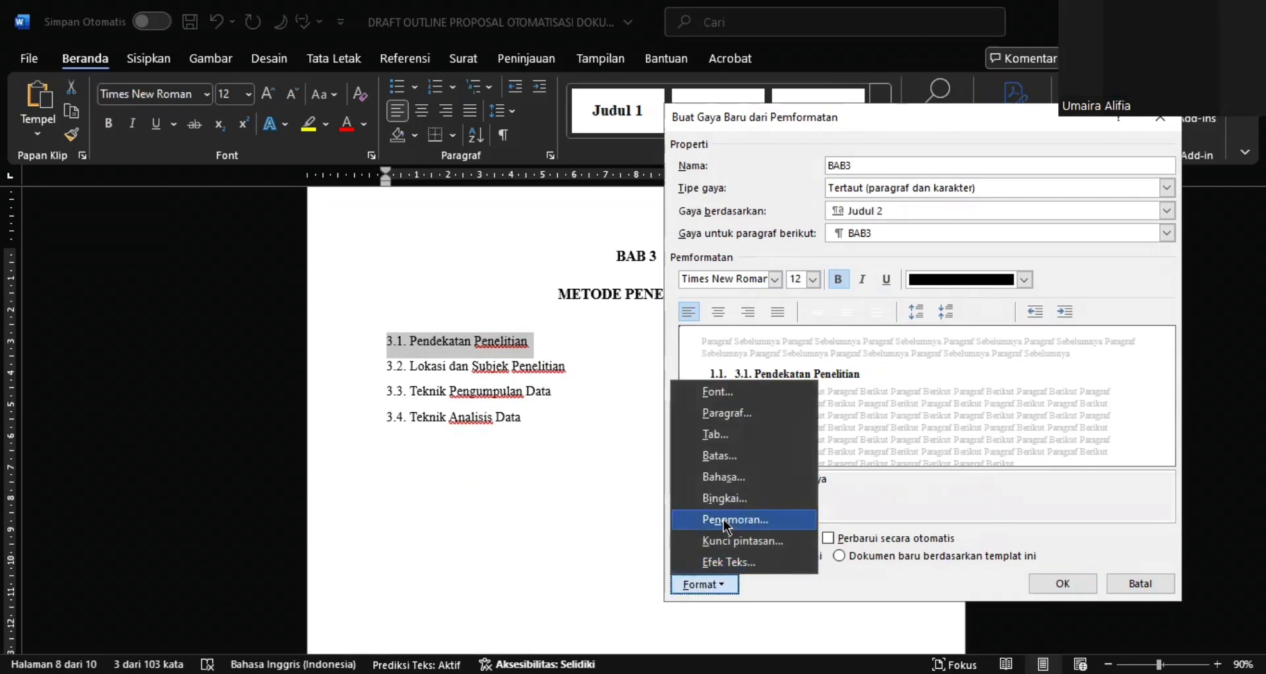
pyautogui.click(727, 526)
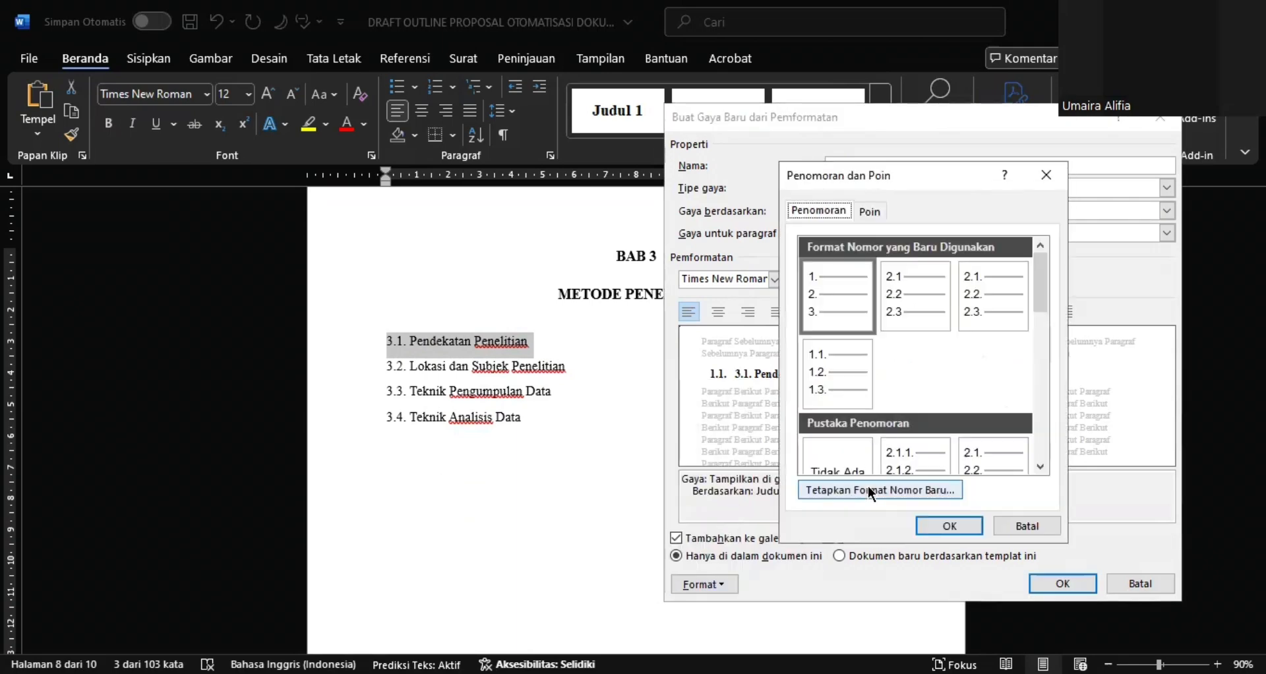
pyautogui.click(871, 491)
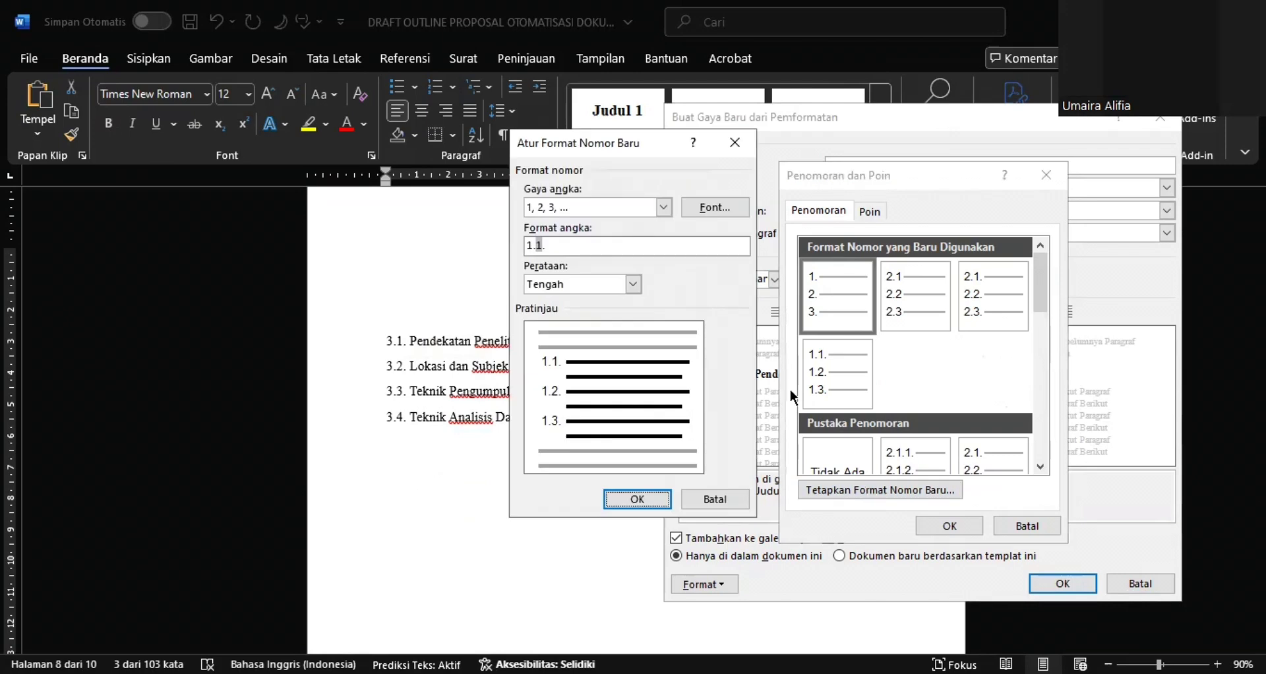
pyautogui.click(532, 245)
pyautogui.press('BackSpace')
pyautogui.write('3')
pyautogui.click(639, 499)
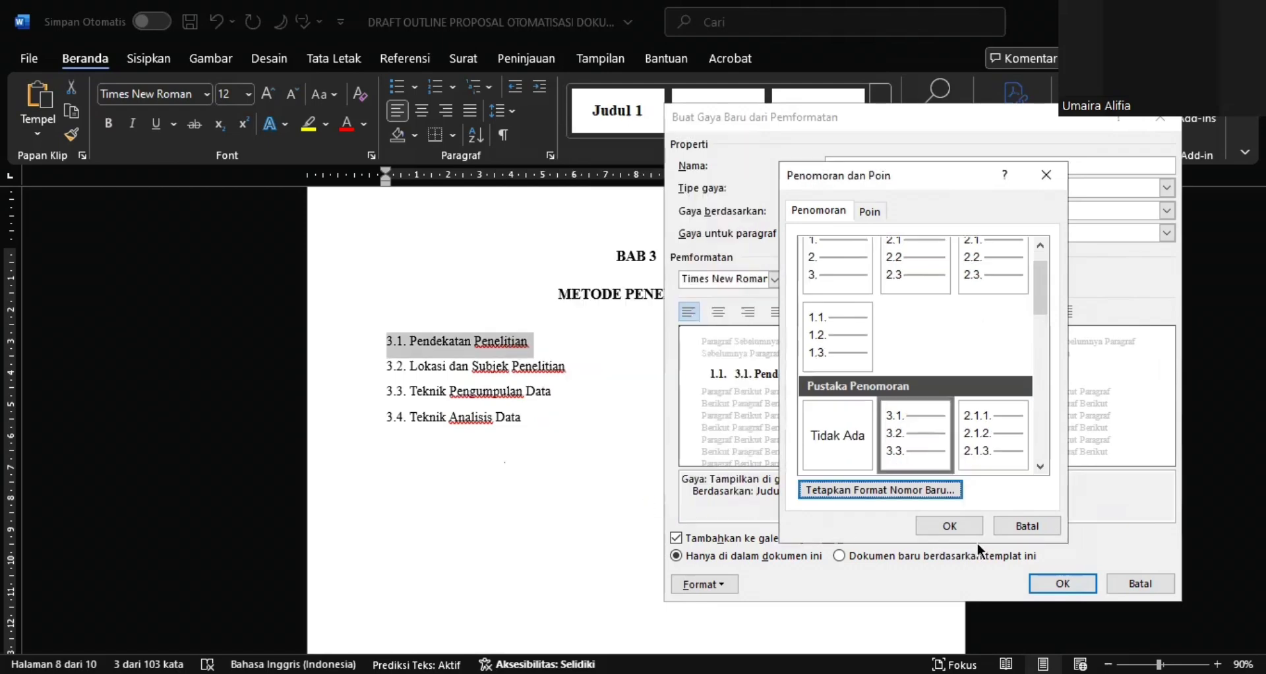
pyautogui.click(950, 525)
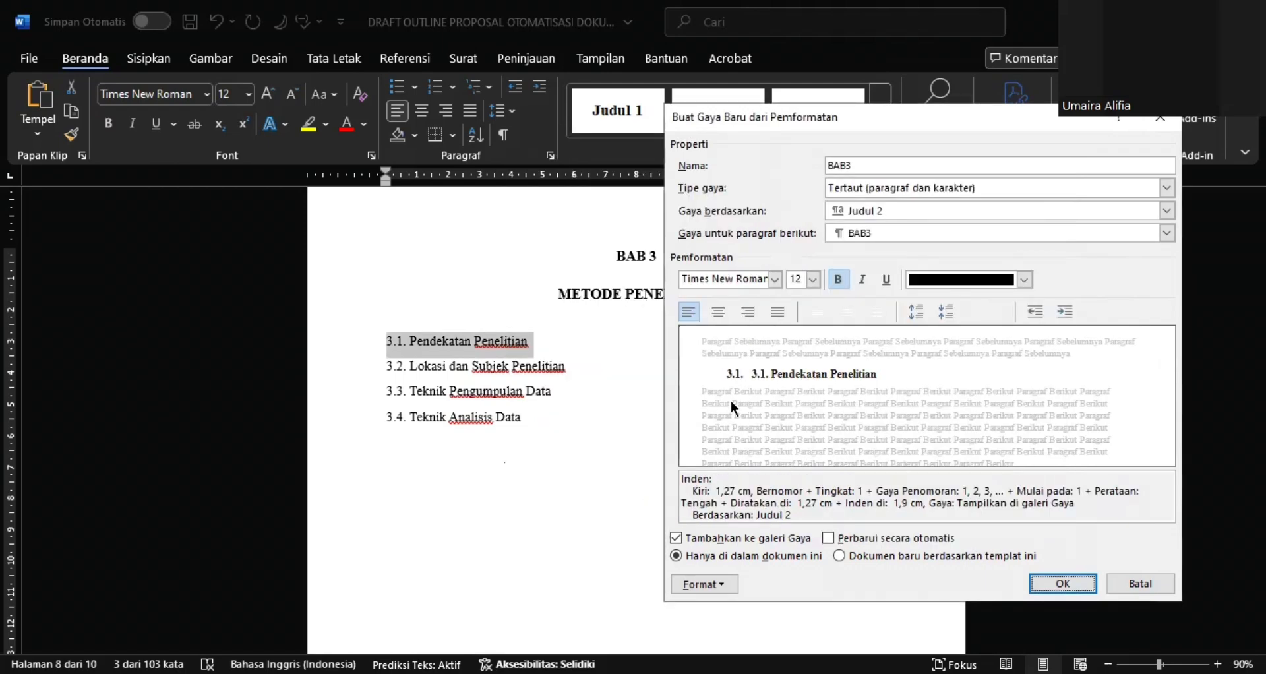
pyautogui.click(1063, 583)
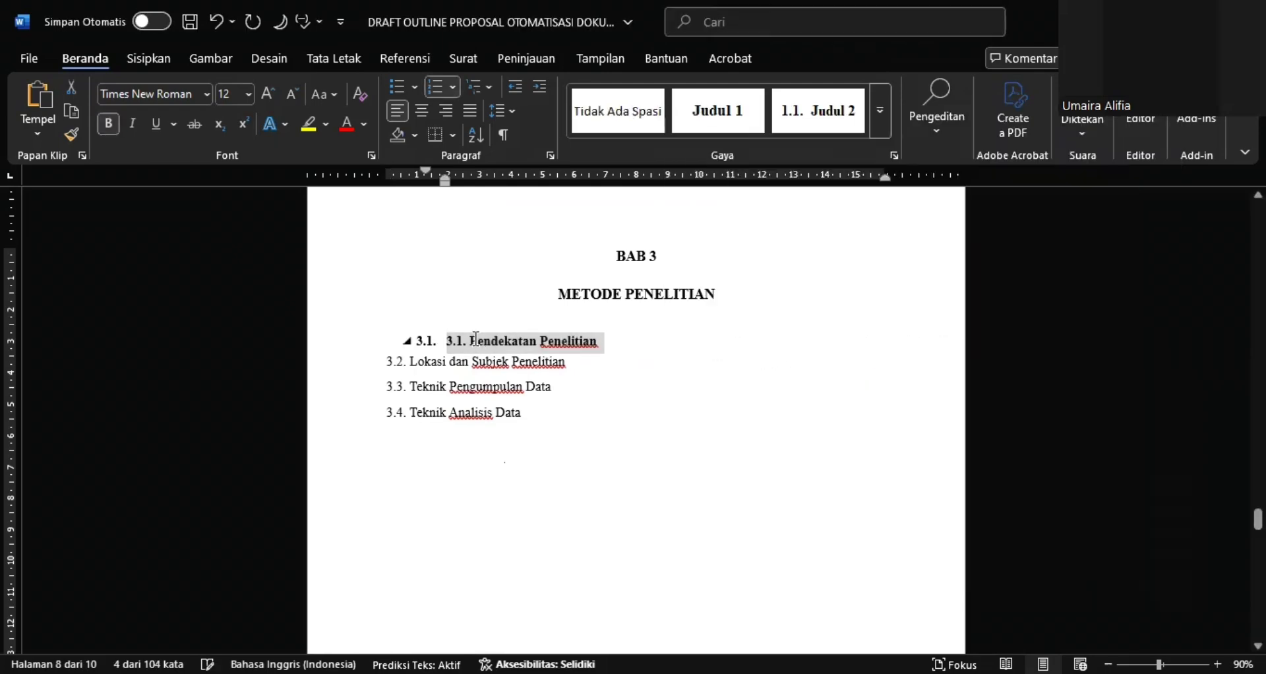
# Remove the manually typed 3.1. from the Pendekatan Penelitian heading, keeping its automatic number
pyautogui.click(476, 338)
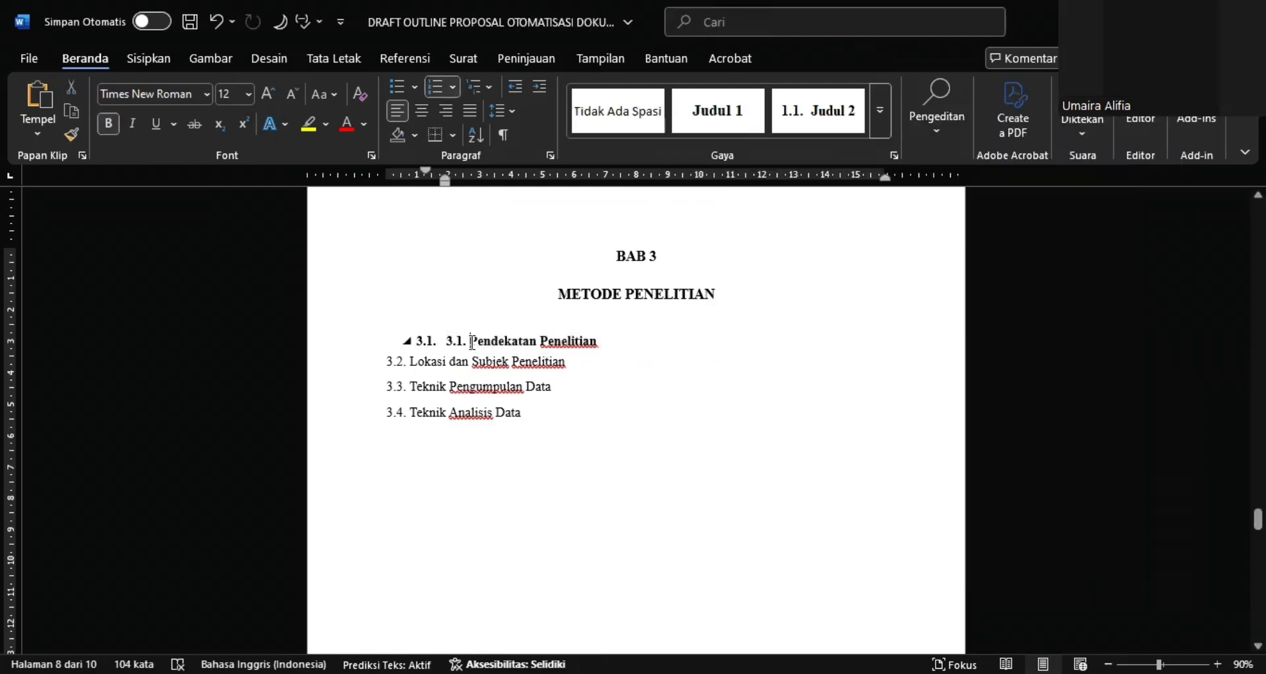
pyautogui.press('BackSpace')
pyautogui.press('BackSpace')
pyautogui.press('BackSpace')
pyautogui.press('BackSpace')
pyautogui.press('BackSpace')
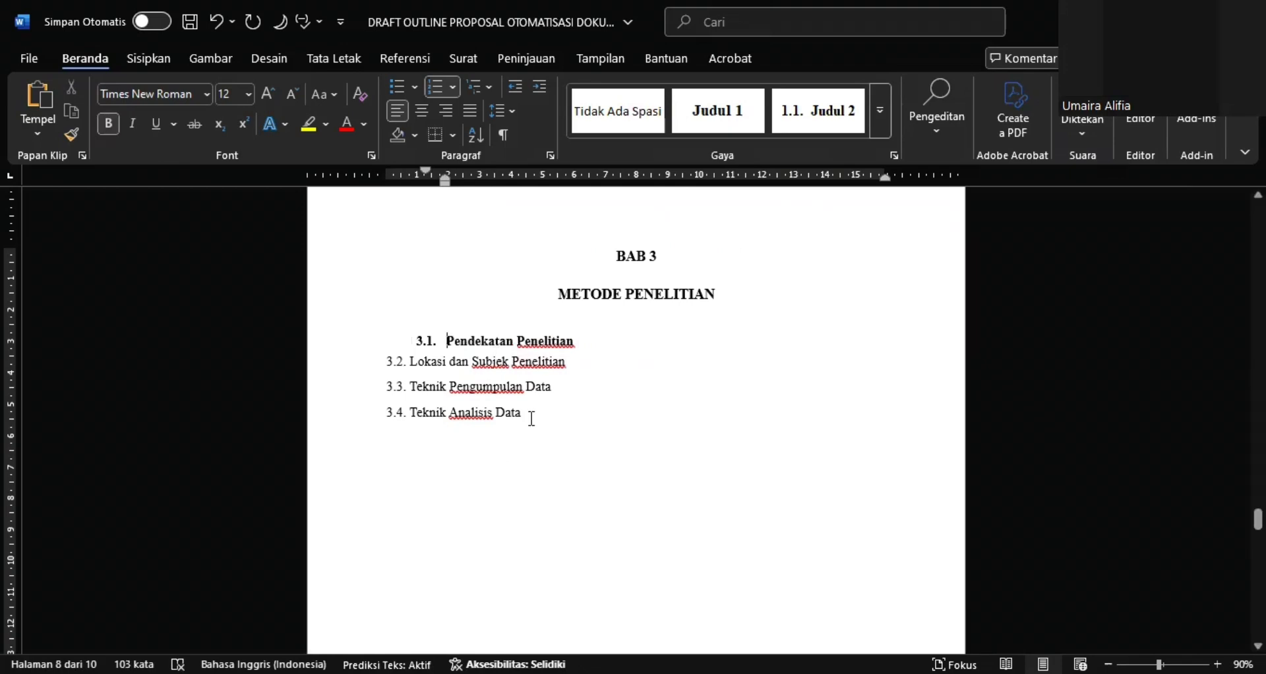
# Apply the BAB3 style to the Lokasi dan Subjek Penelitian, Teknik Pengumpulan Data and Teknik Analisis Data lines
pyautogui.moveTo(531, 419); pyautogui.dragTo(391, 380)
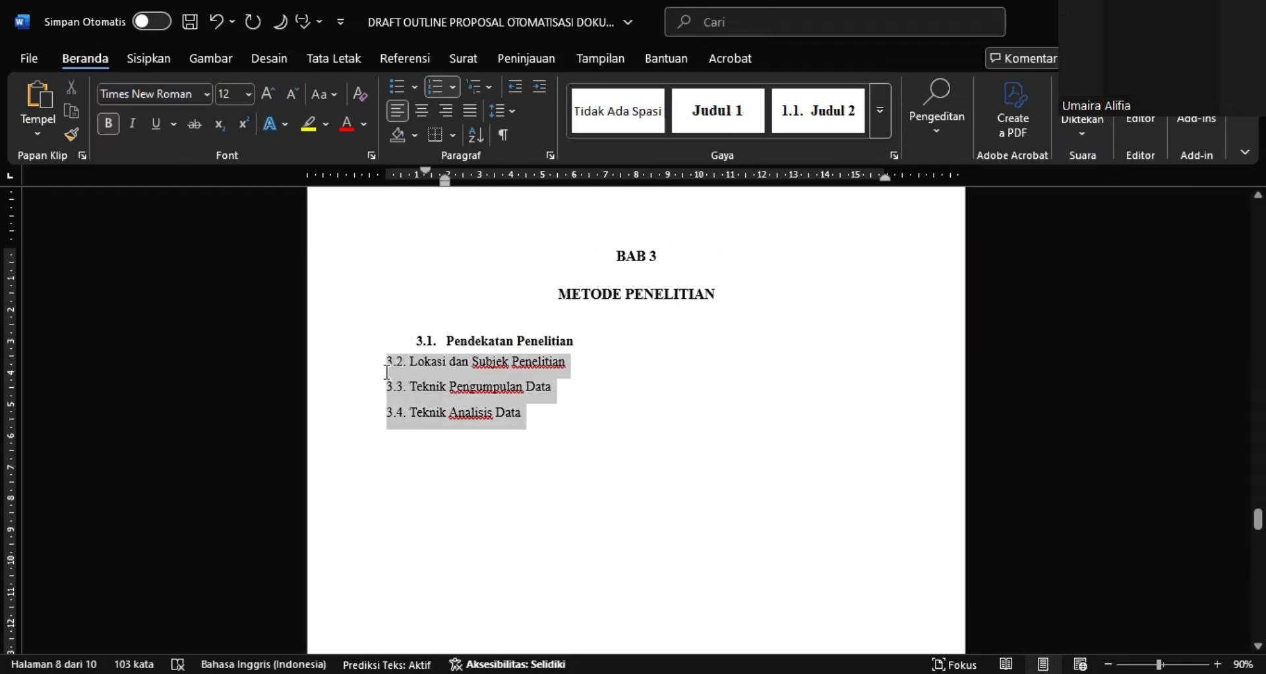
pyautogui.click(882, 112)
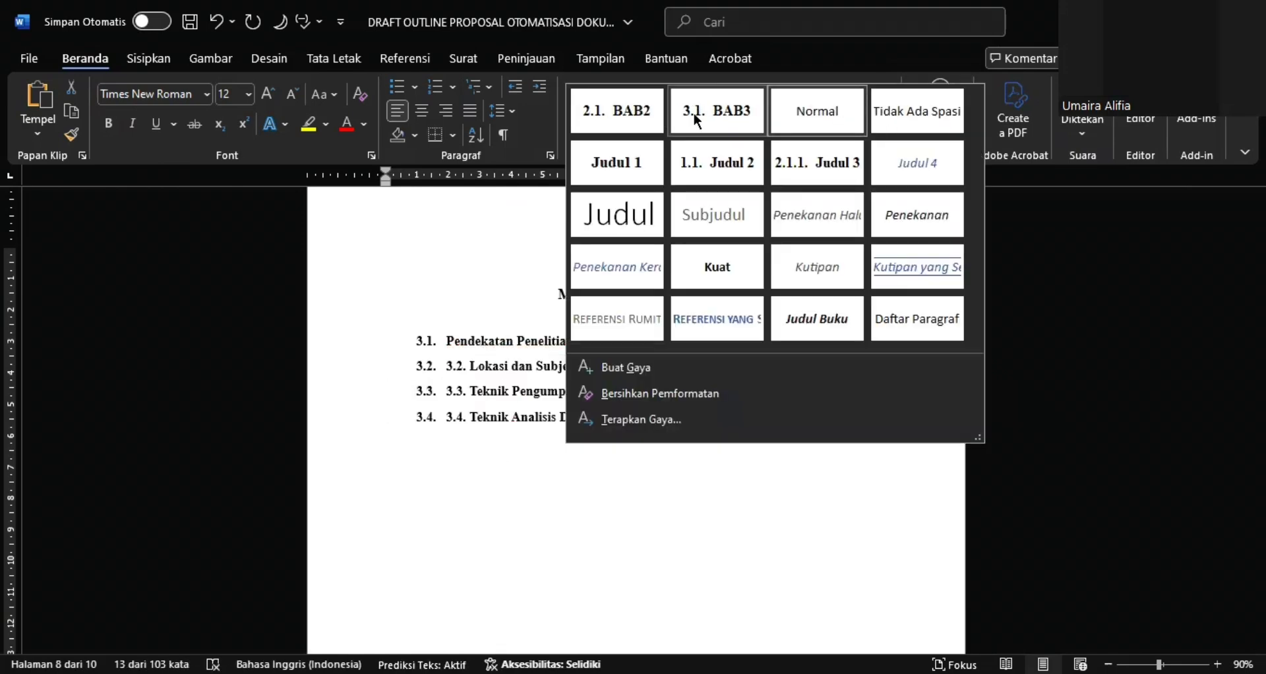
pyautogui.click(728, 117)
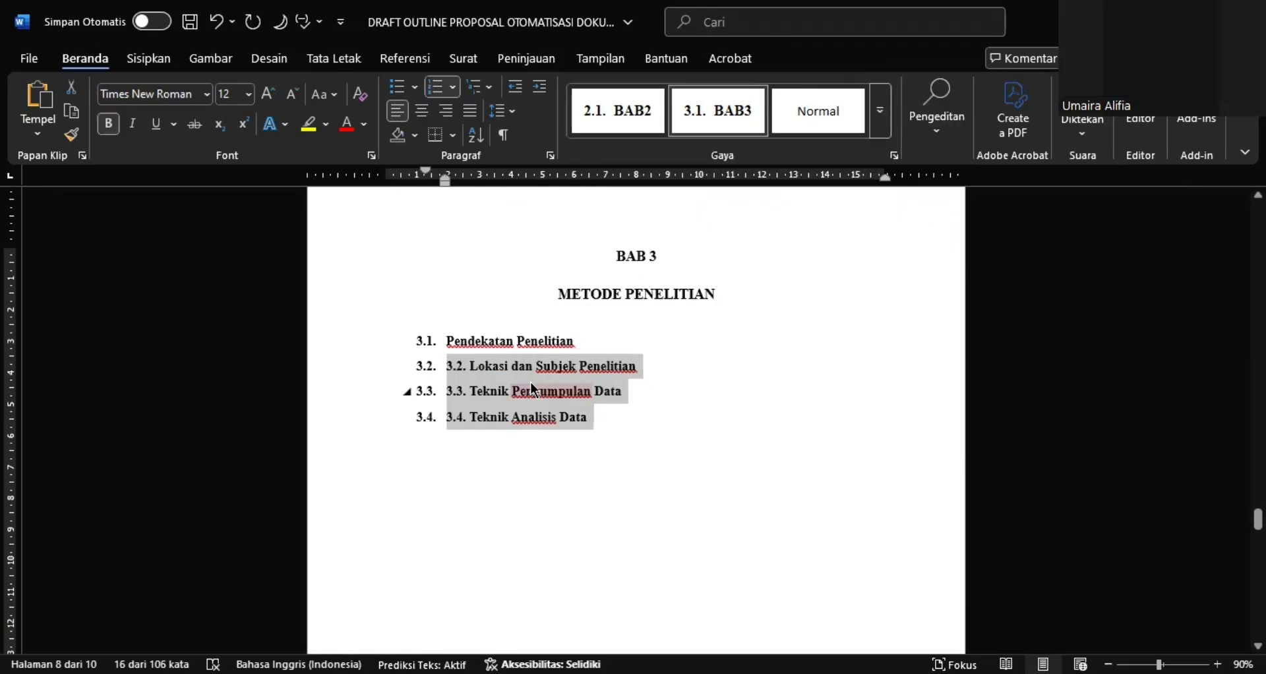
# Remove the manually typed 3.2., 3.3. and 3.4. from the remaining BAB 3 subheadings, keeping their automatic numbers
pyautogui.click(470, 367)
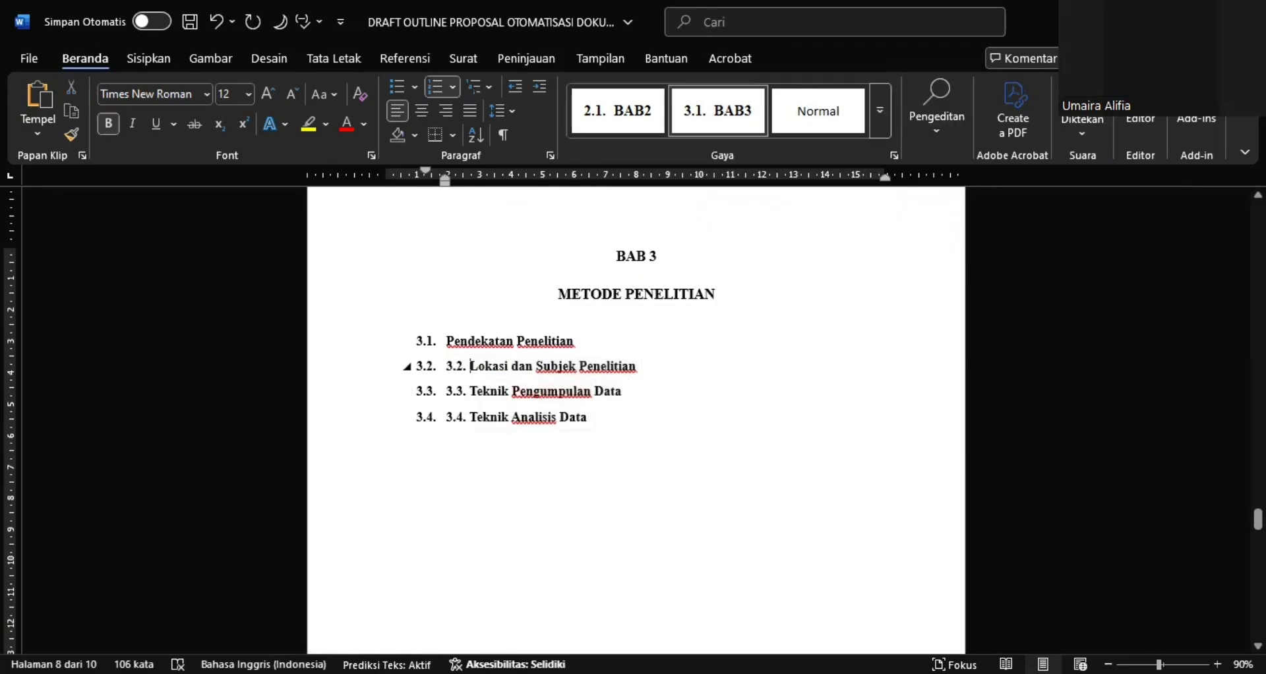
pyautogui.press('BackSpace')
pyautogui.press('BackSpace')
pyautogui.press('BackSpace')
pyautogui.press('BackSpace')
pyautogui.press('BackSpace')
pyautogui.click(471, 391)
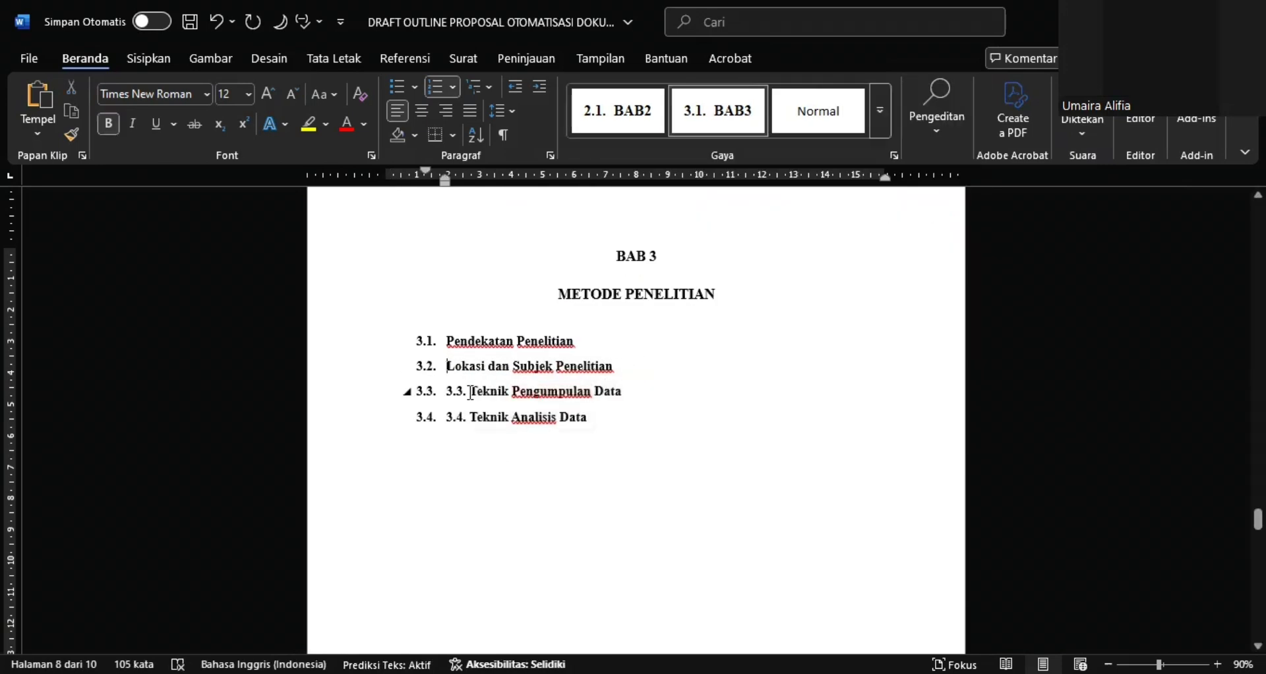
pyautogui.press('BackSpace')
pyautogui.press('BackSpace')
pyautogui.press('BackSpace')
pyautogui.press('BackSpace')
pyautogui.press('BackSpace')
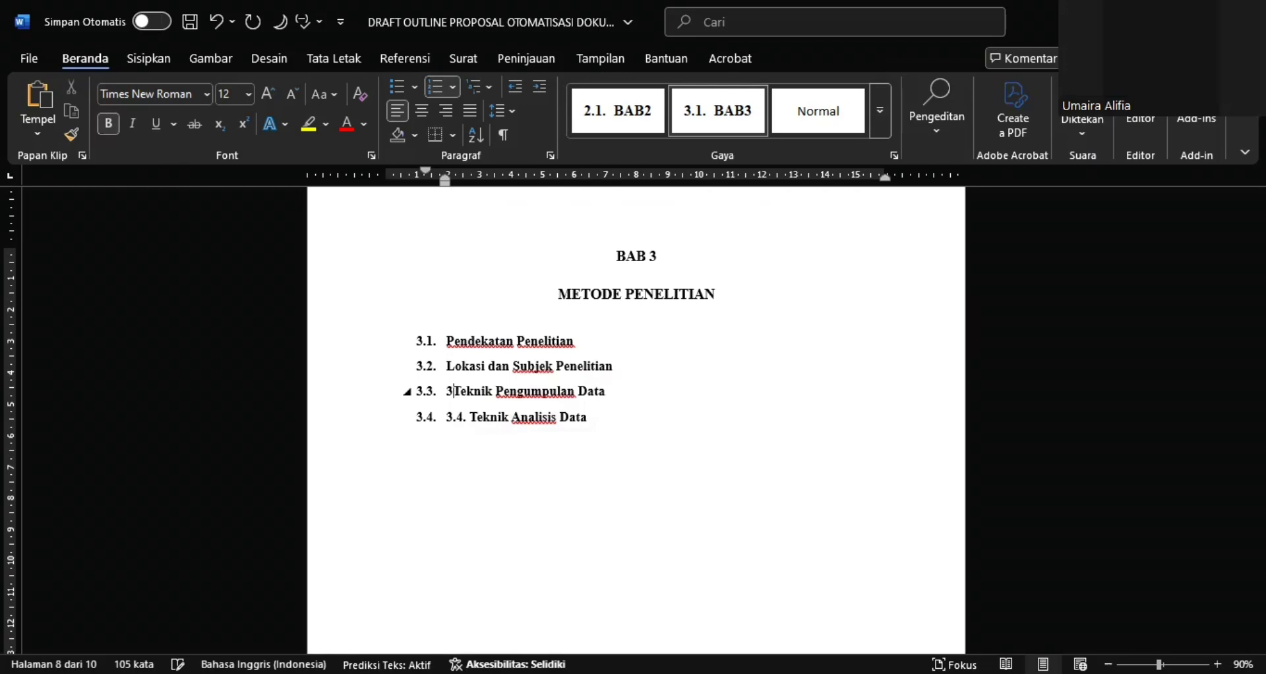
pyautogui.click(469, 412)
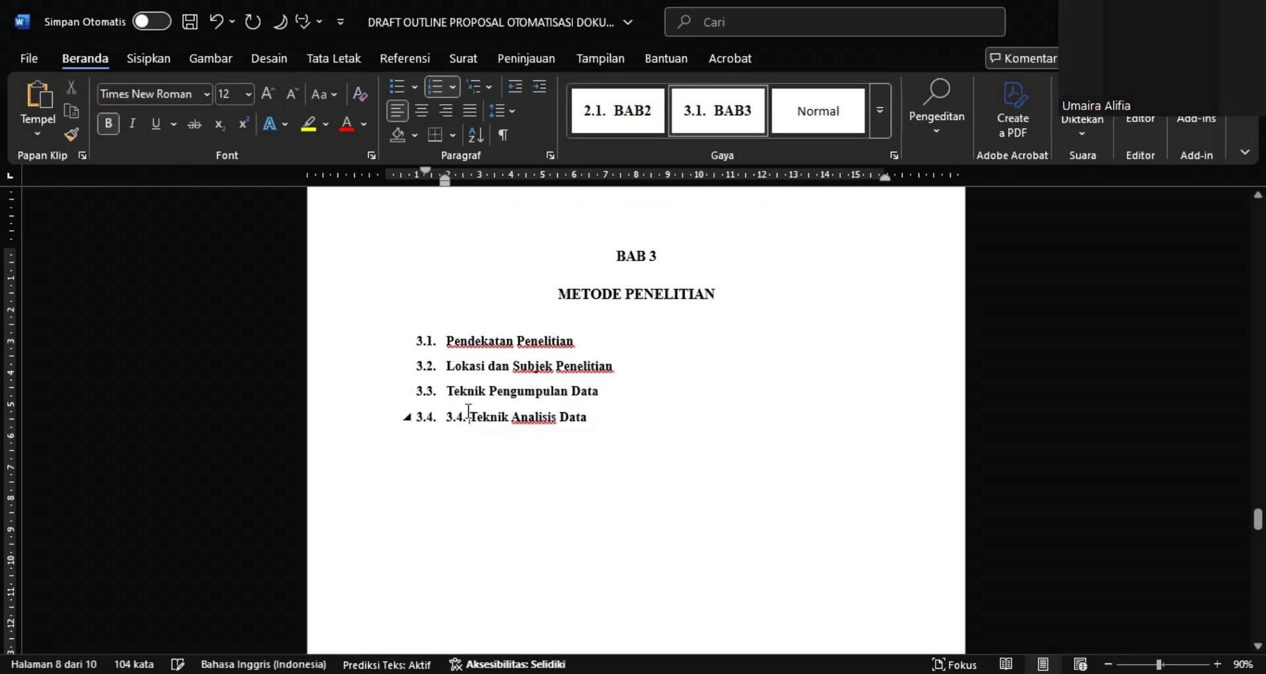
pyautogui.press('BackSpace')
pyautogui.press('BackSpace')
pyautogui.press('BackSpace')
pyautogui.press('BackSpace')
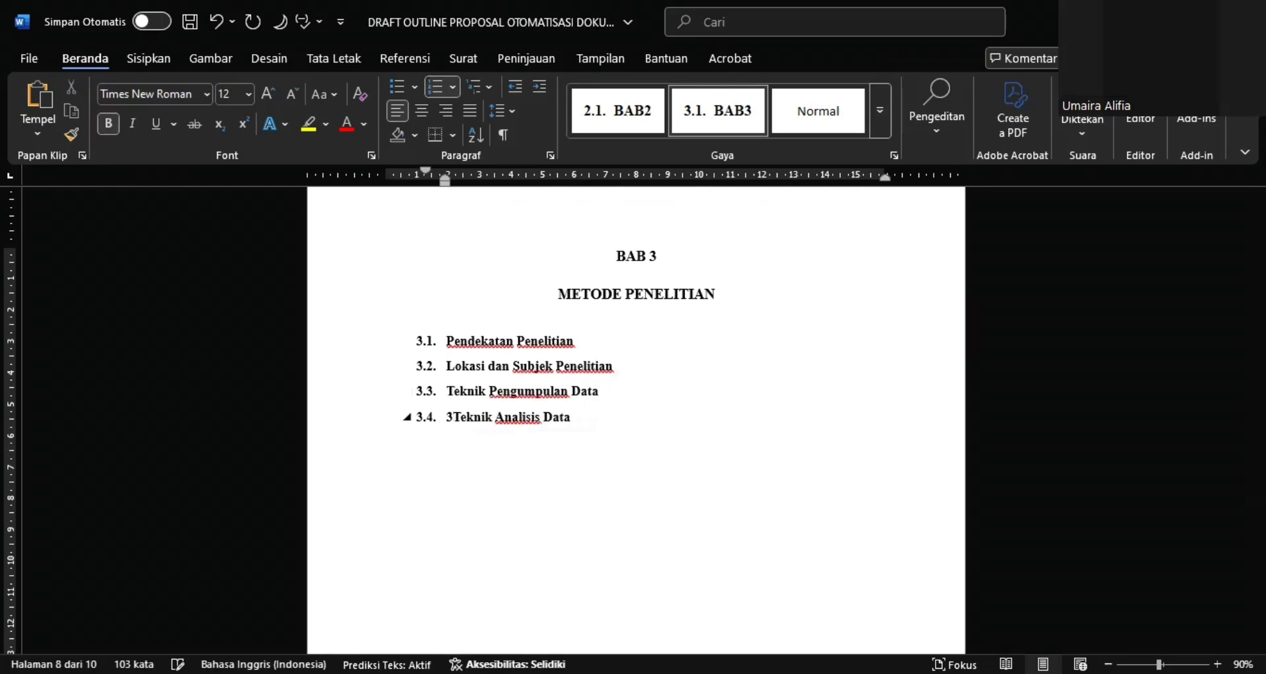
pyautogui.press('BackSpace')
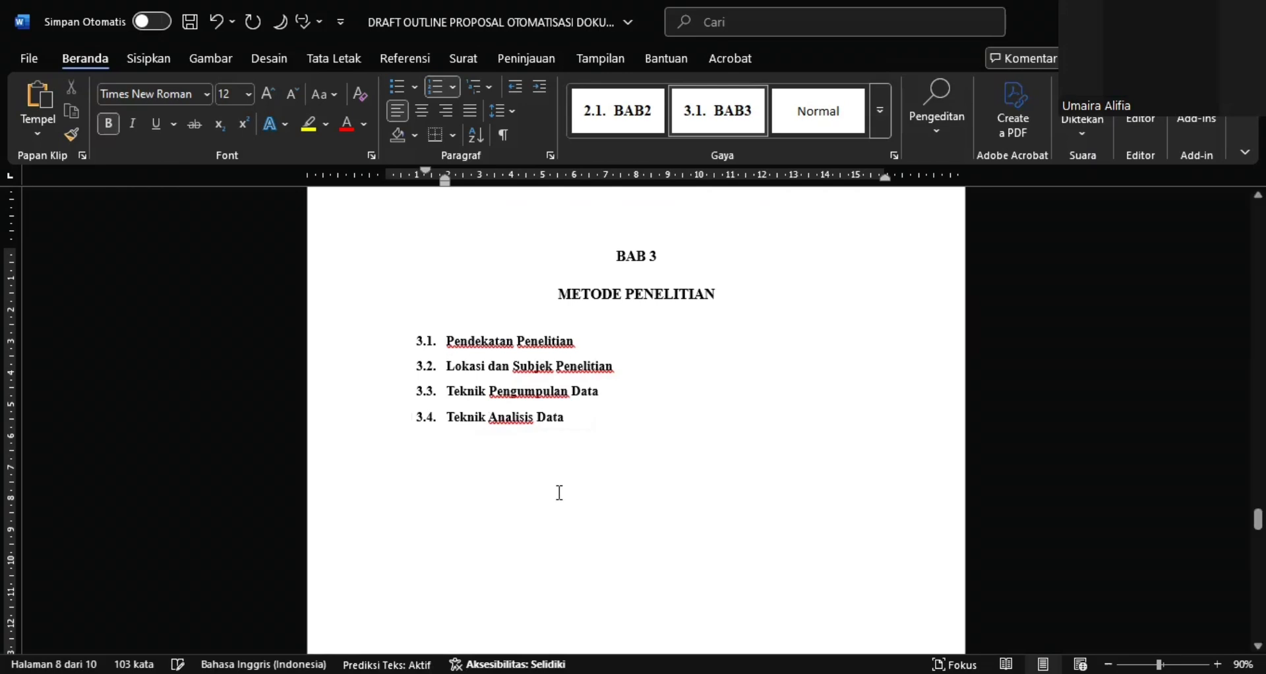
# Insert the Daftar Isi Otomatis 1 table of contents on a new line beneath the DAFTAR ISI heading
pyautogui.scroll(-8, 559, 492)
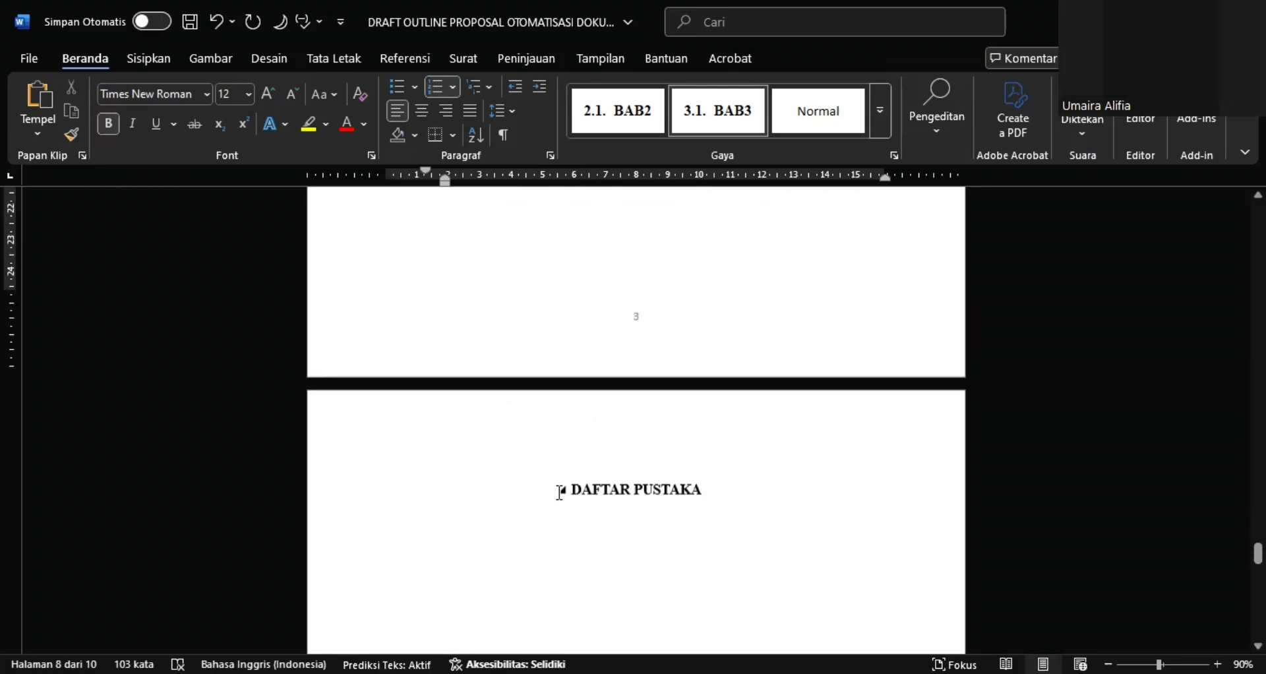
pyautogui.scroll(-10, 559, 493)
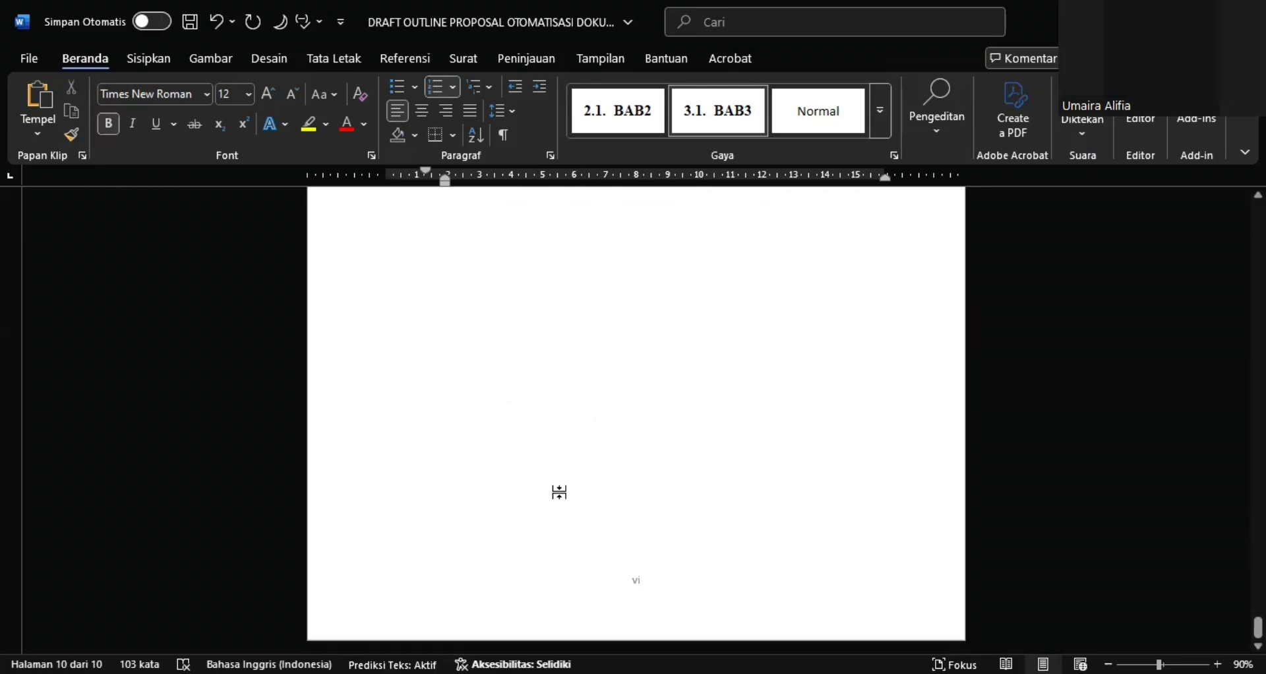
pyautogui.scroll(10, 559, 492)
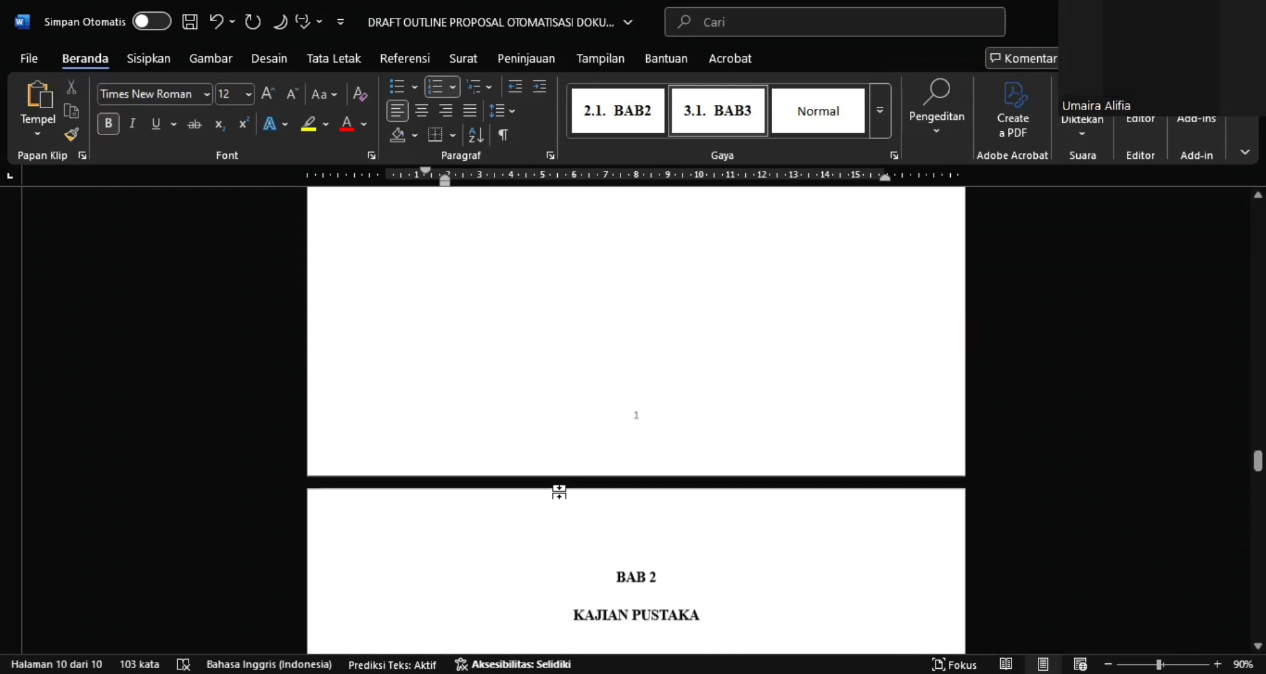
pyautogui.scroll(10, 559, 493)
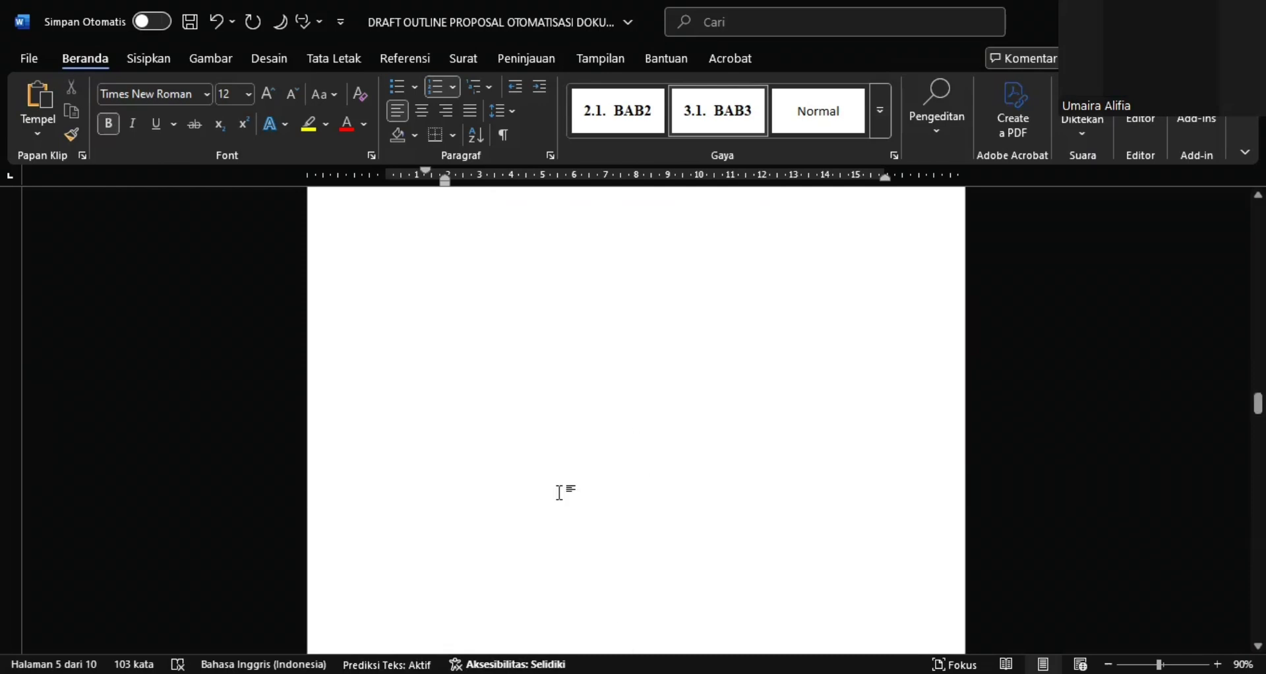
pyautogui.scroll(10, 559, 493)
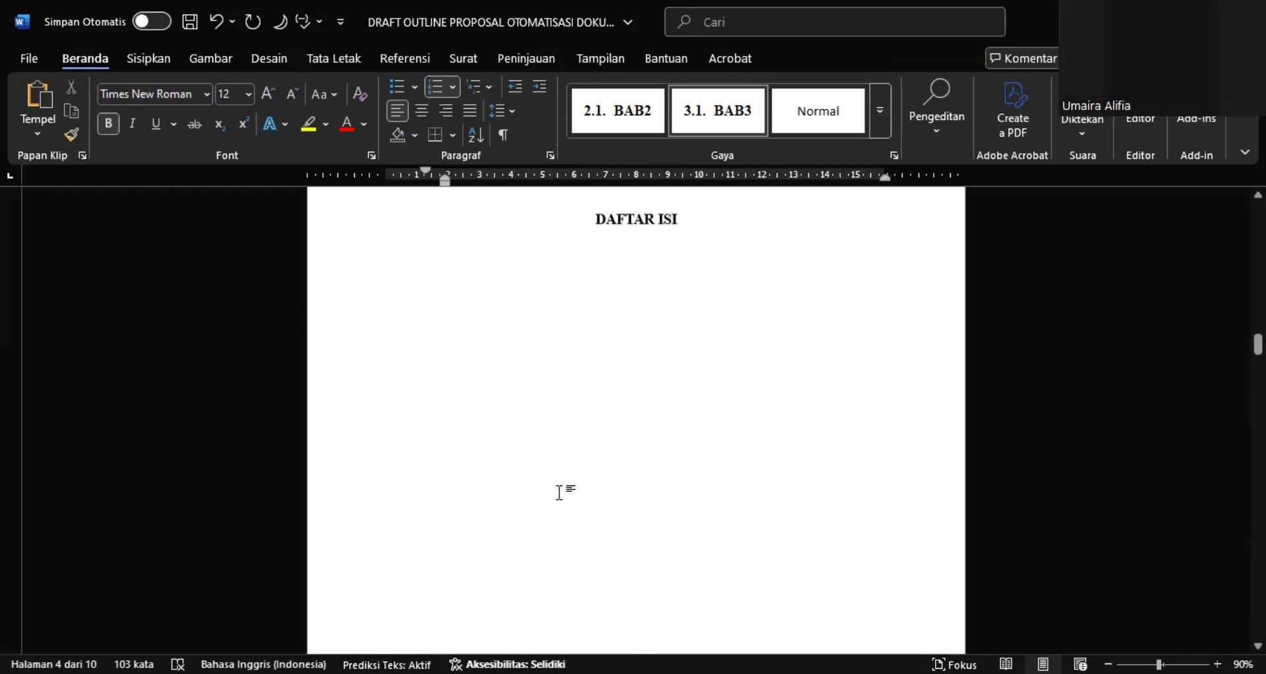
pyautogui.scroll(2, 669, 321)
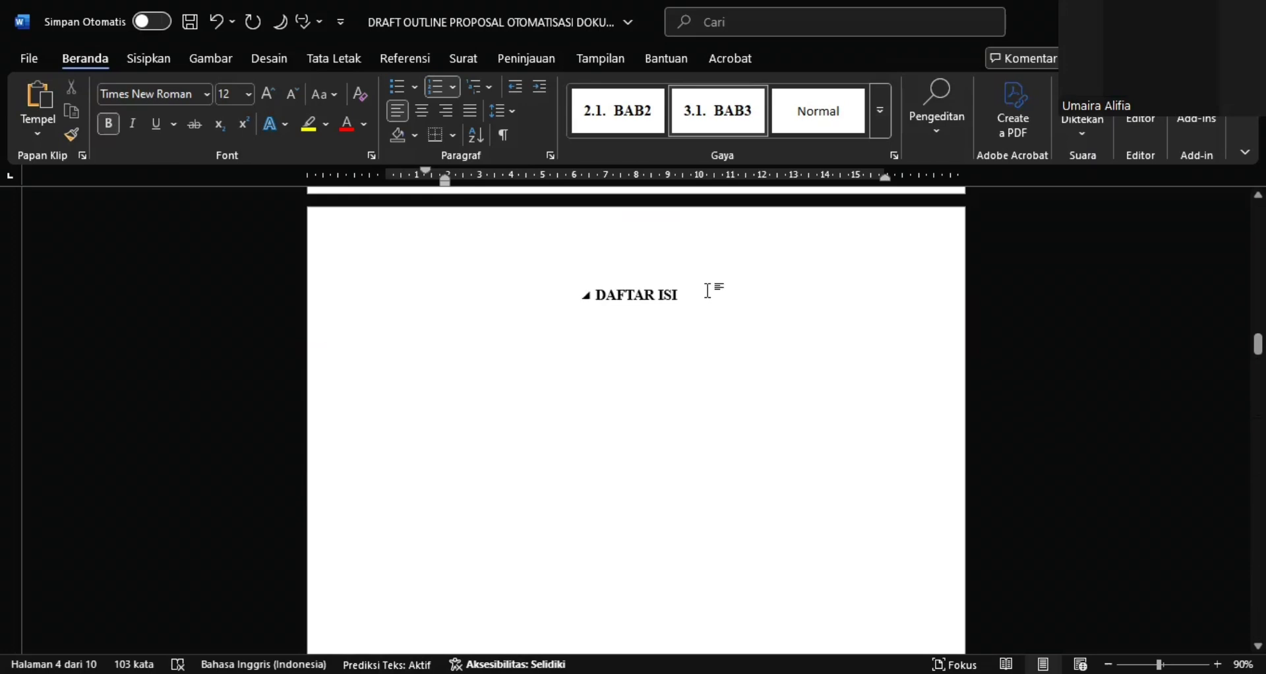
pyautogui.click(682, 296)
pyautogui.press('Return')
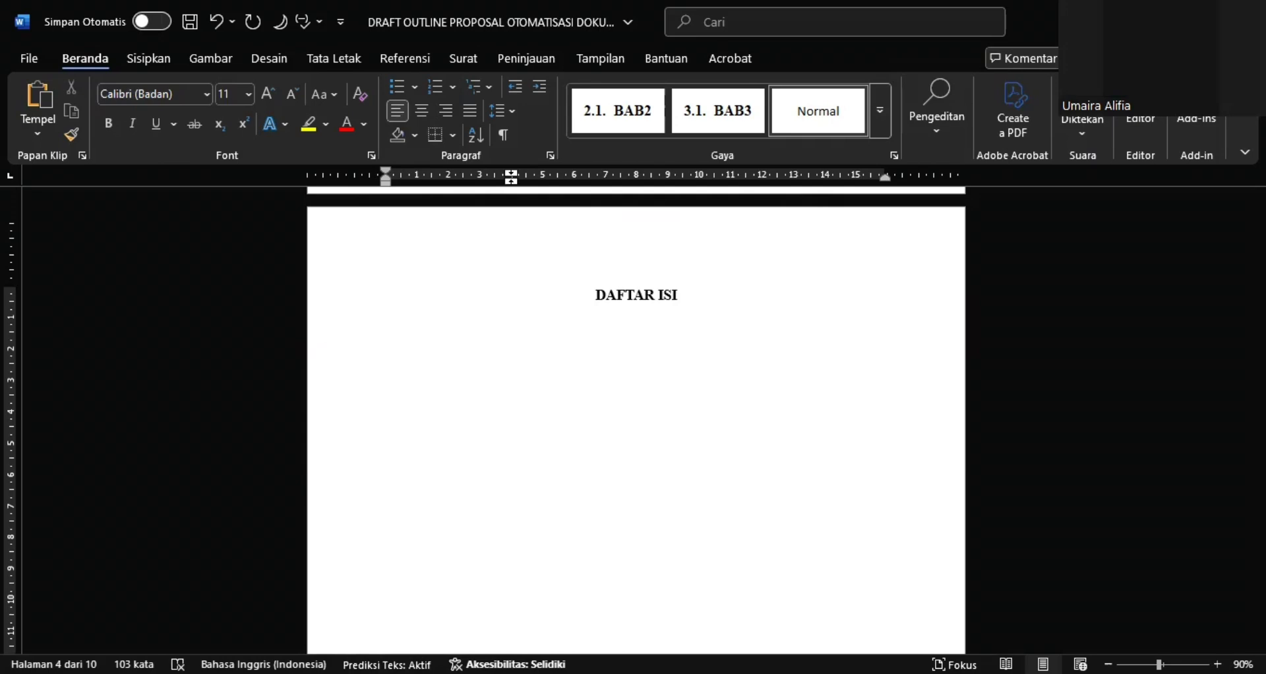
pyautogui.click(405, 58)
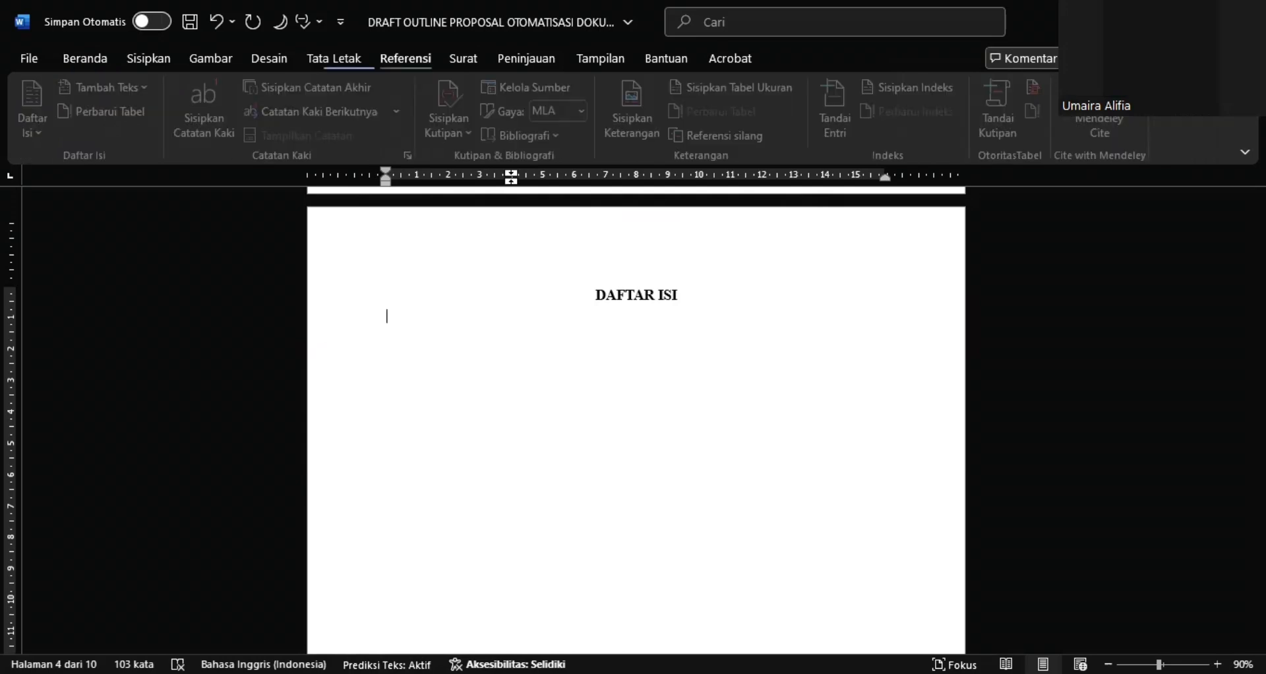
pyautogui.click(34, 138)
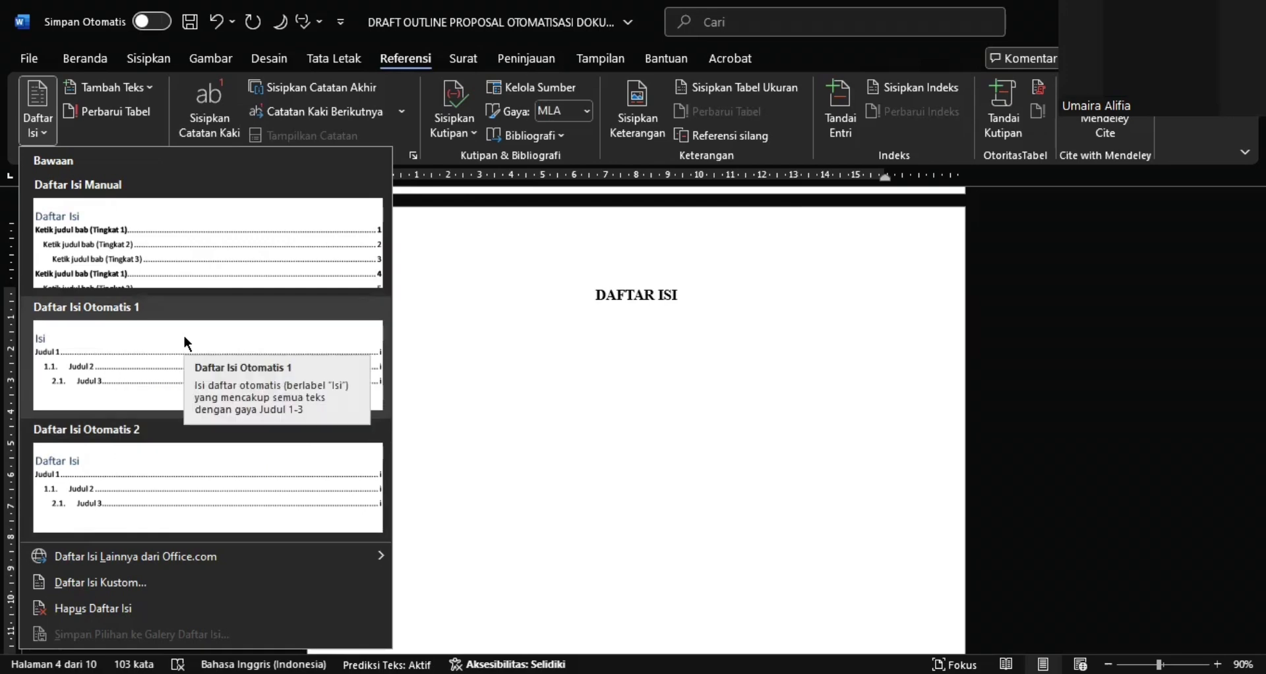
pyautogui.click(142, 374)
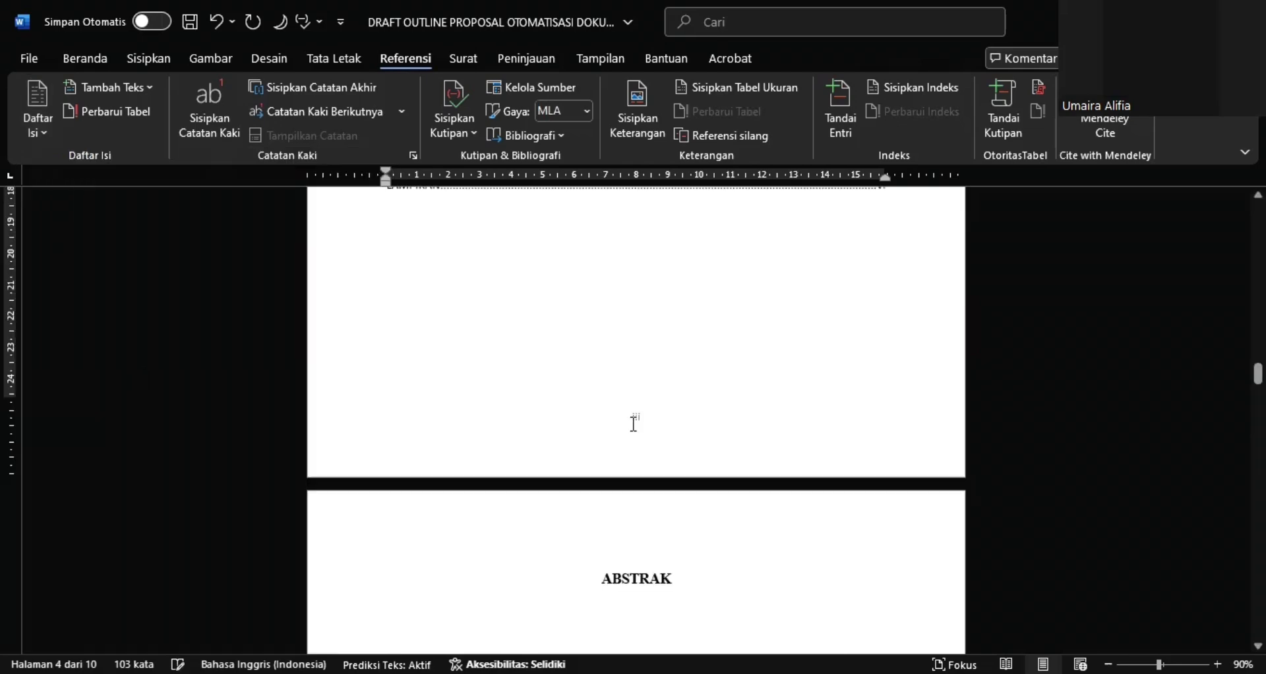
# Review the generated table of contents for its heading levels, numbering and page numbers
pyautogui.scroll(3, 634, 423)
pyautogui.scroll(5, 634, 423)
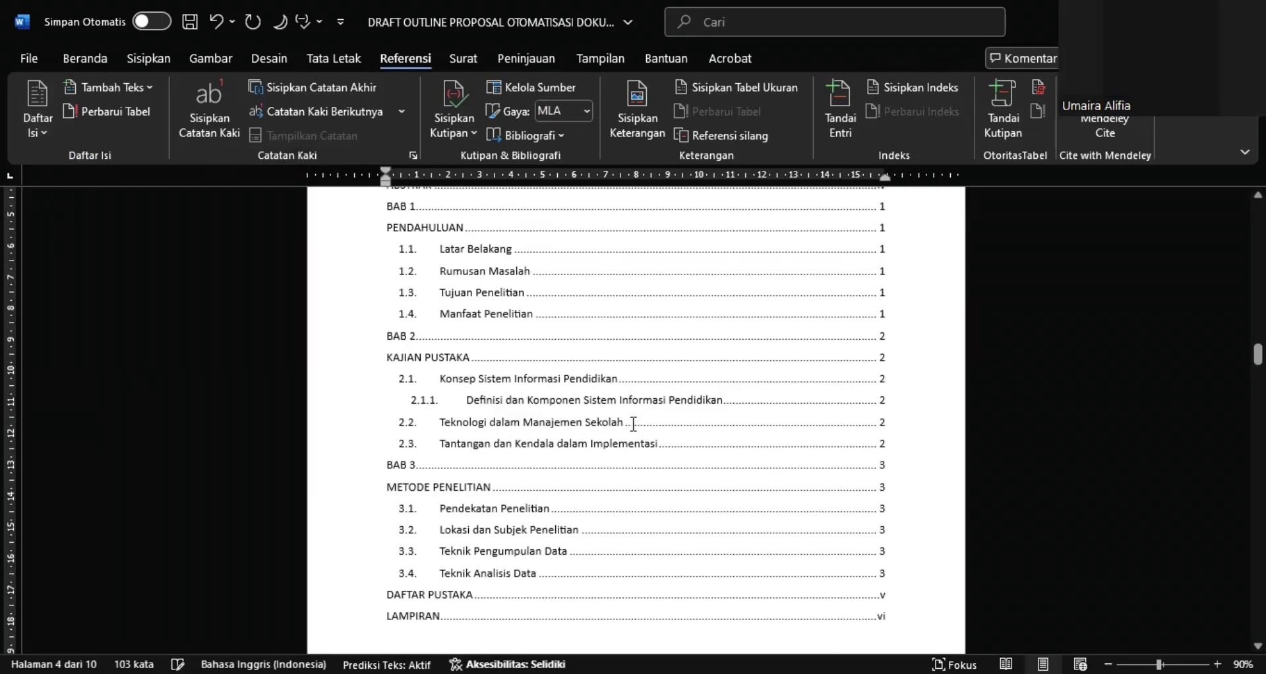
pyautogui.scroll(2, 634, 424)
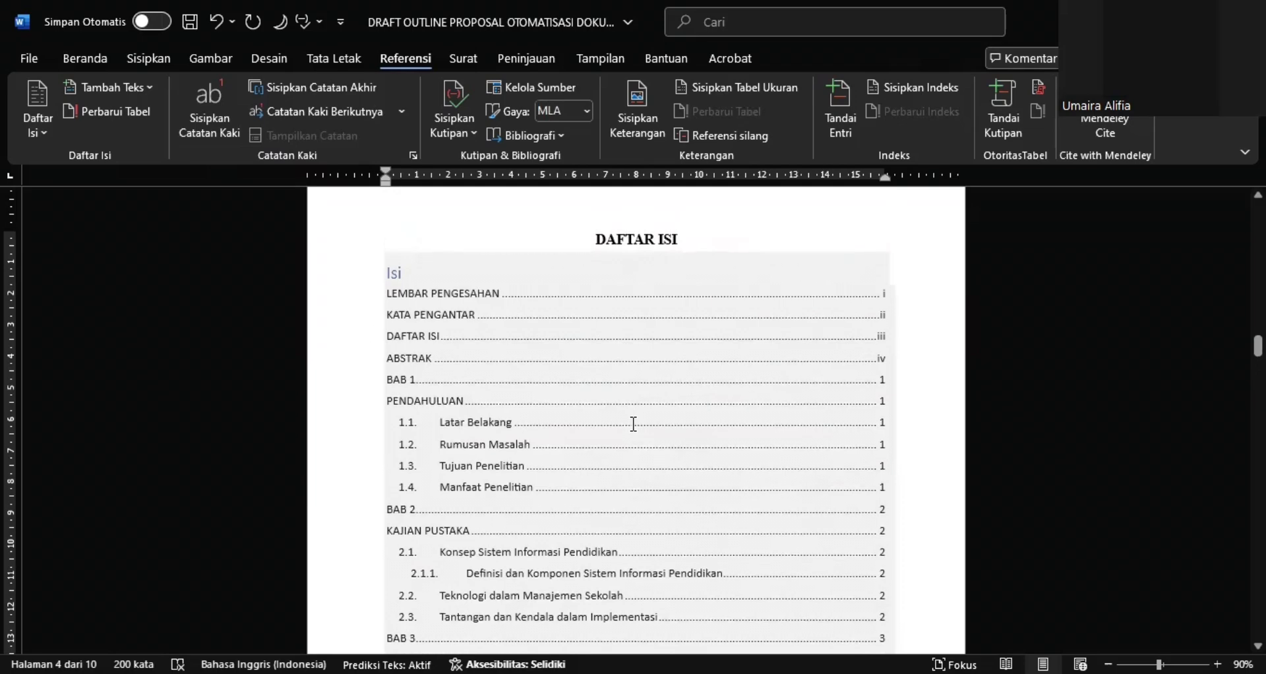
pyautogui.scroll(-3, 634, 423)
pyautogui.scroll(-2, 634, 424)
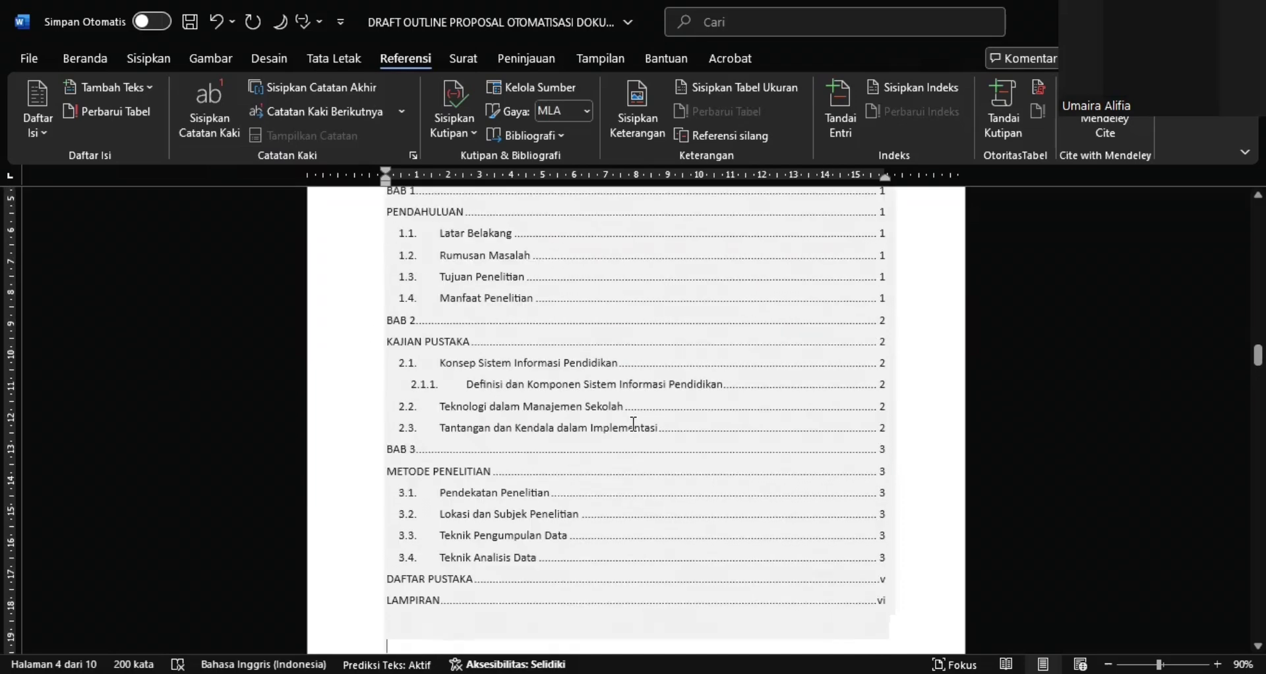
pyautogui.scroll(4, 634, 424)
pyautogui.scroll(2, 435, 316)
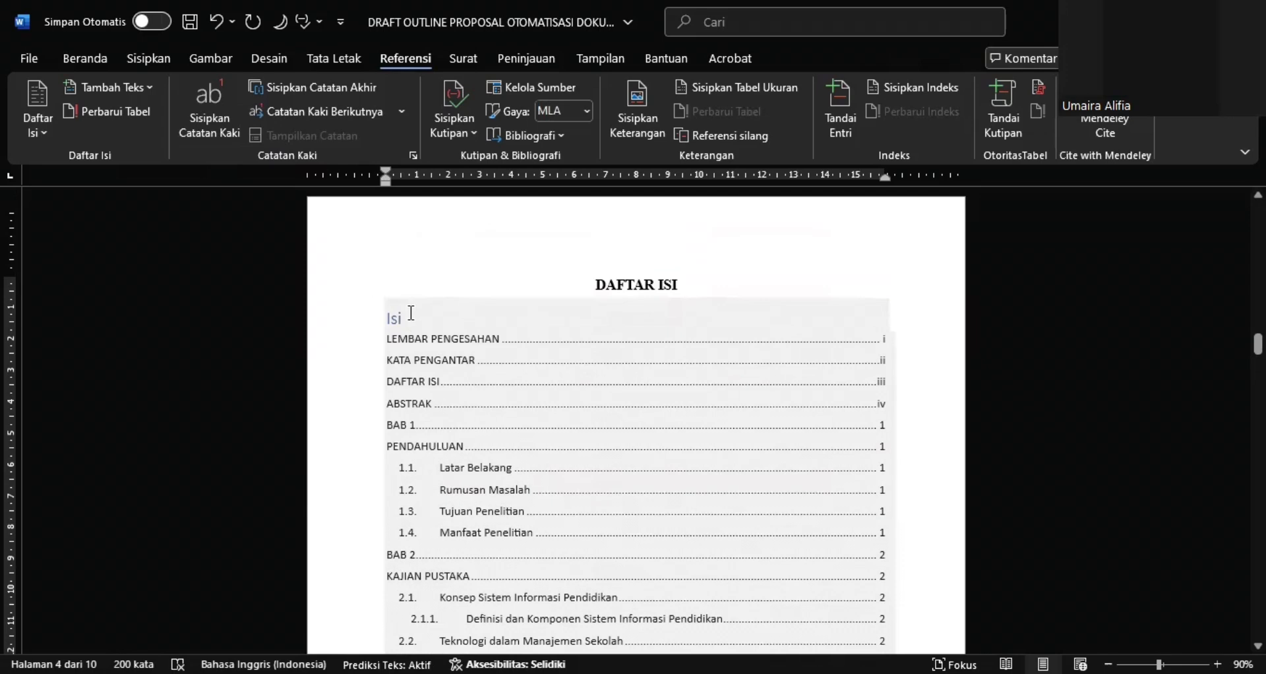
# Try to delete the Isi title above the table of contents entries
pyautogui.doubleClick(410, 314)
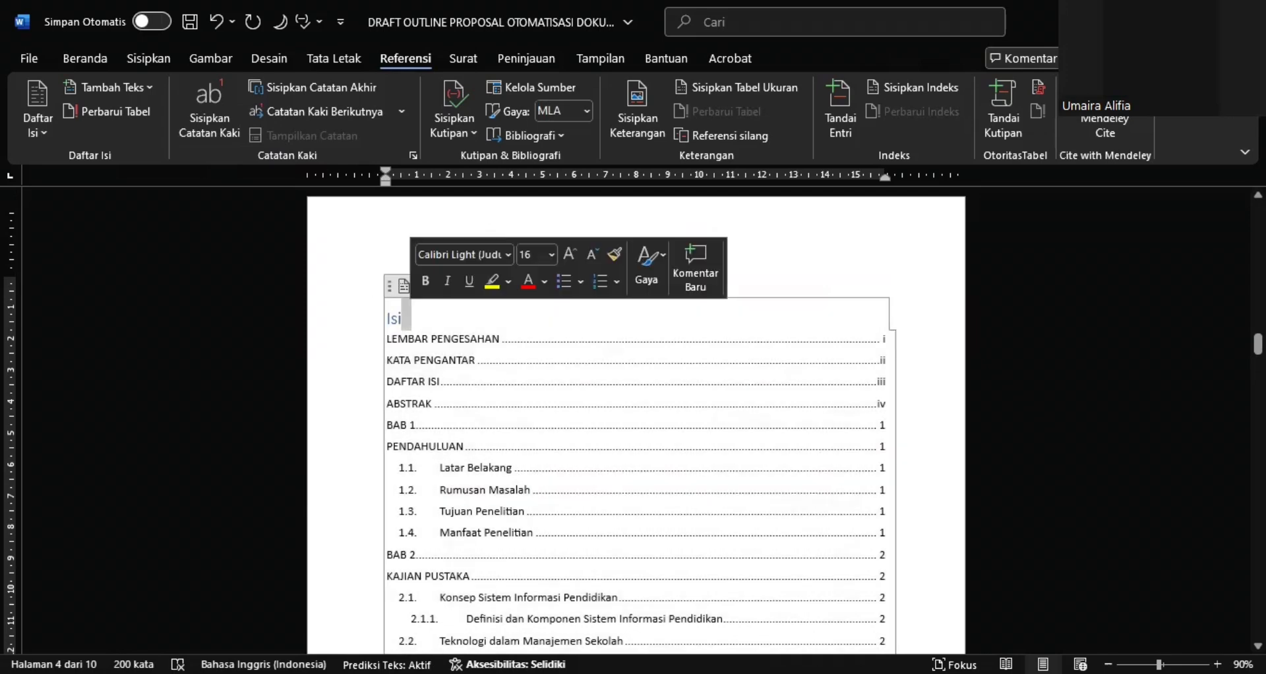
pyautogui.press('BackSpace')
pyautogui.press('BackSpace')
pyautogui.press('BackSpace')
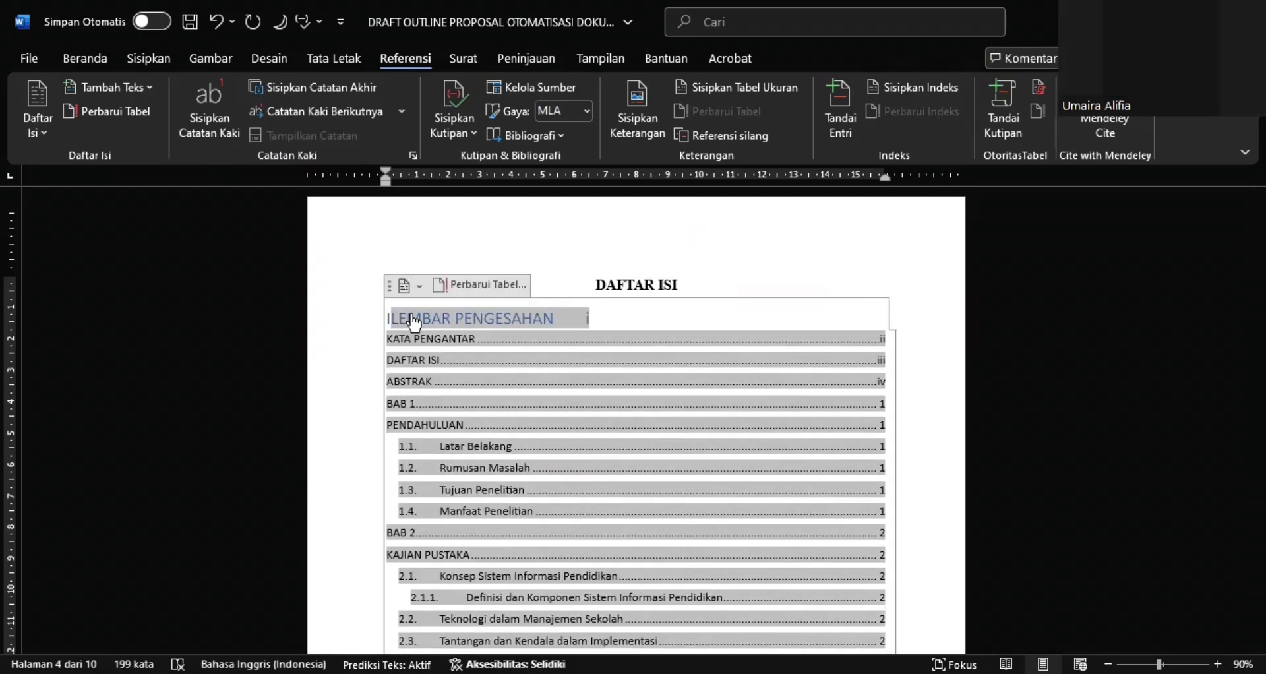
pyautogui.write('s')
# Undo the faulty edits to the Isi title and restore the inserted table of contents
pyautogui.hotkey('ctrl', 'z')
pyautogui.hotkey('ctrl', 'z')
pyautogui.hotkey('ctrl', 'z')
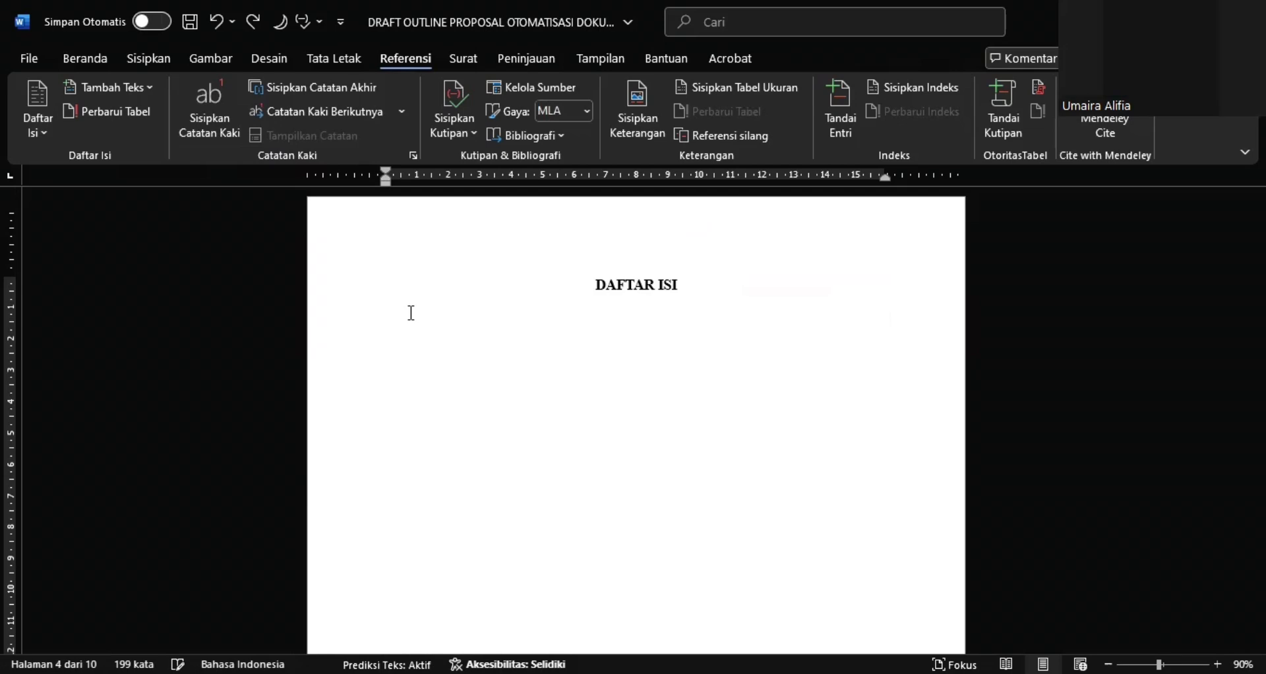
pyautogui.hotkey('ctrl', 'y')
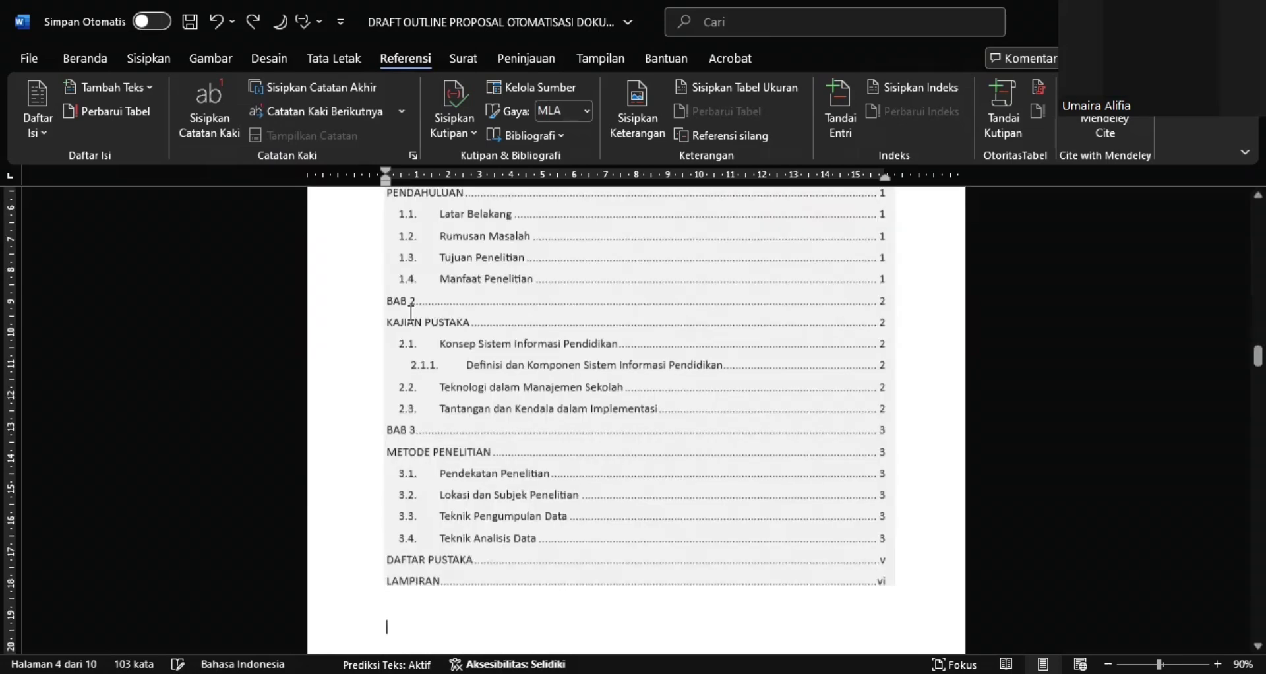
pyautogui.hotkey('ctrl', 'y')
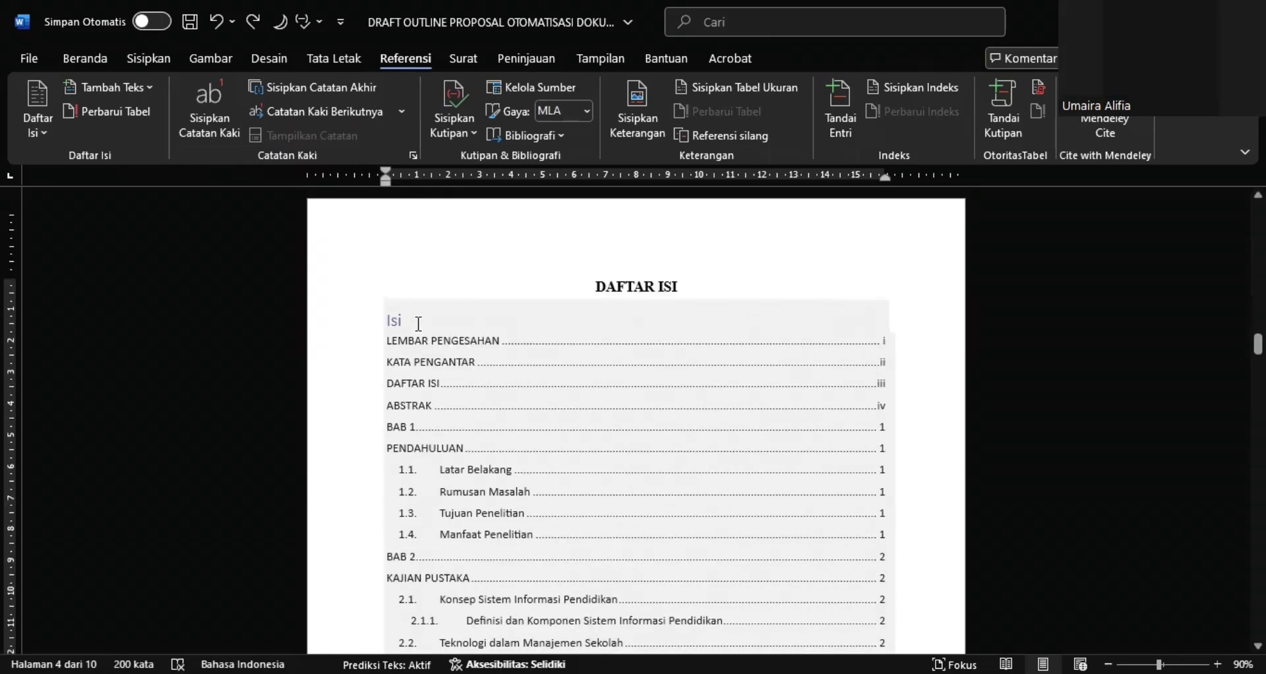
# Delete the table of contents' built-in Isi title beneath the DAFTAR ISI heading and deselect the table
pyautogui.click(419, 326)
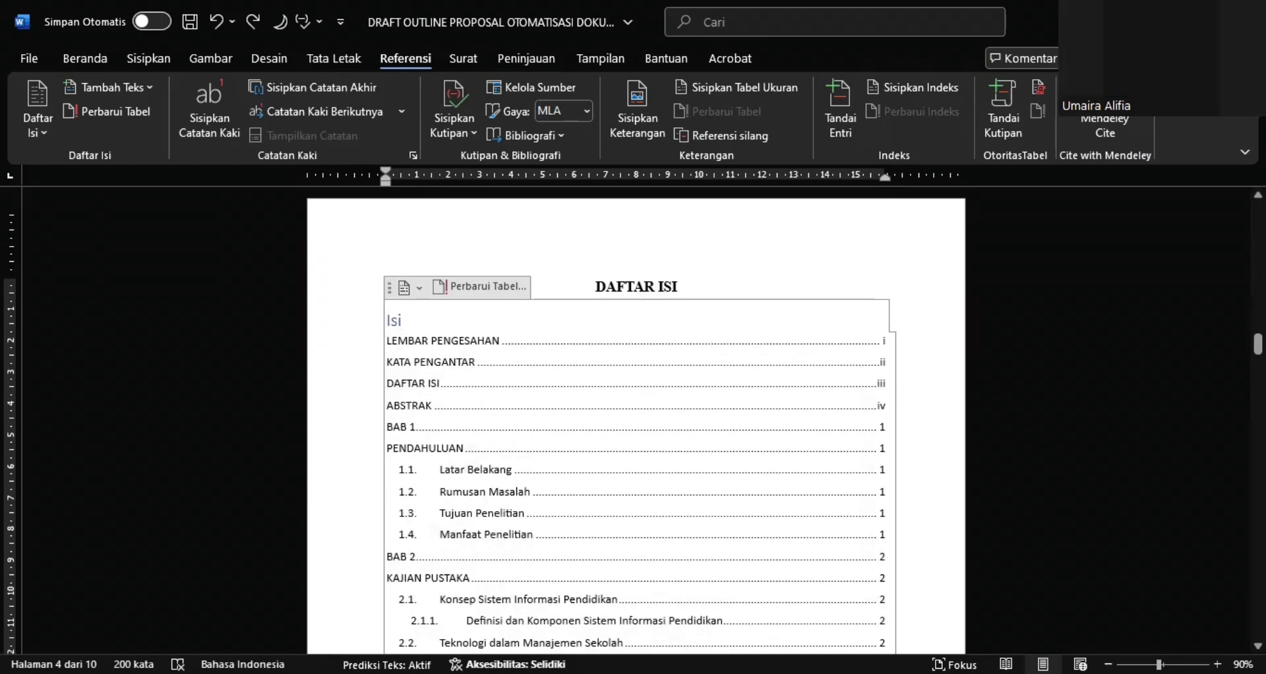
pyautogui.press('BackSpace')
pyautogui.press('BackSpace')
pyautogui.press('BackSpace')
pyautogui.press('BackSpace')
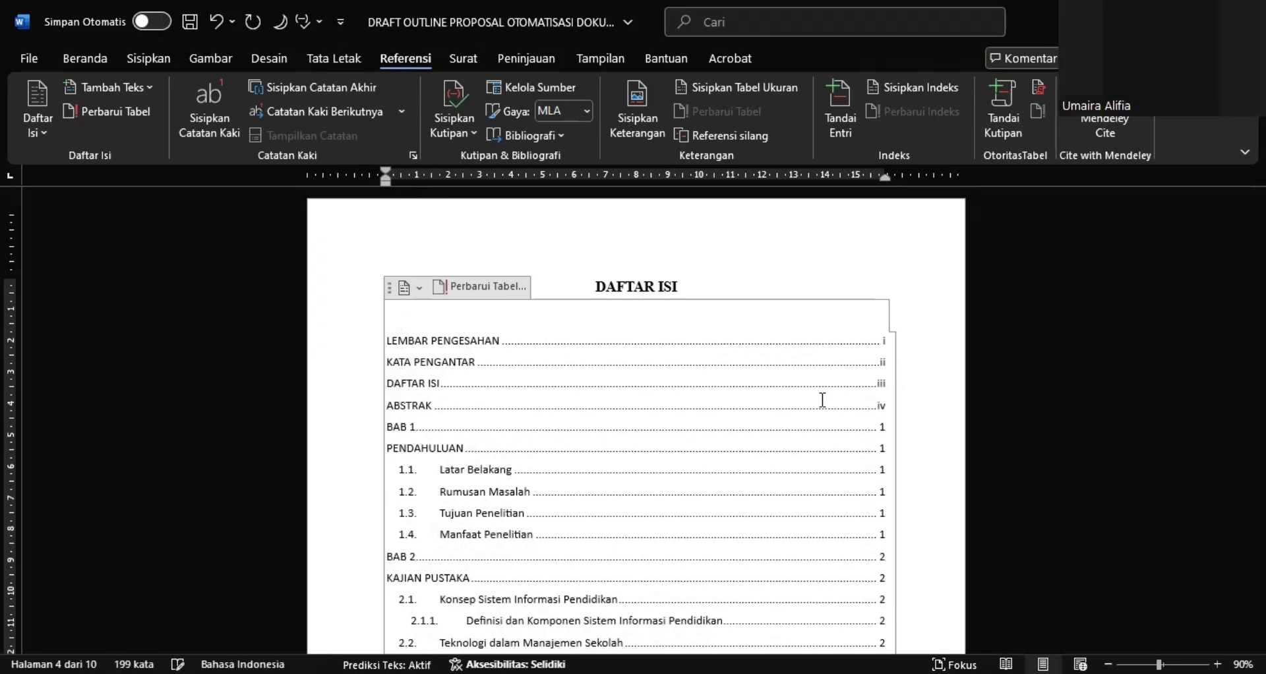
pyautogui.click(937, 413)
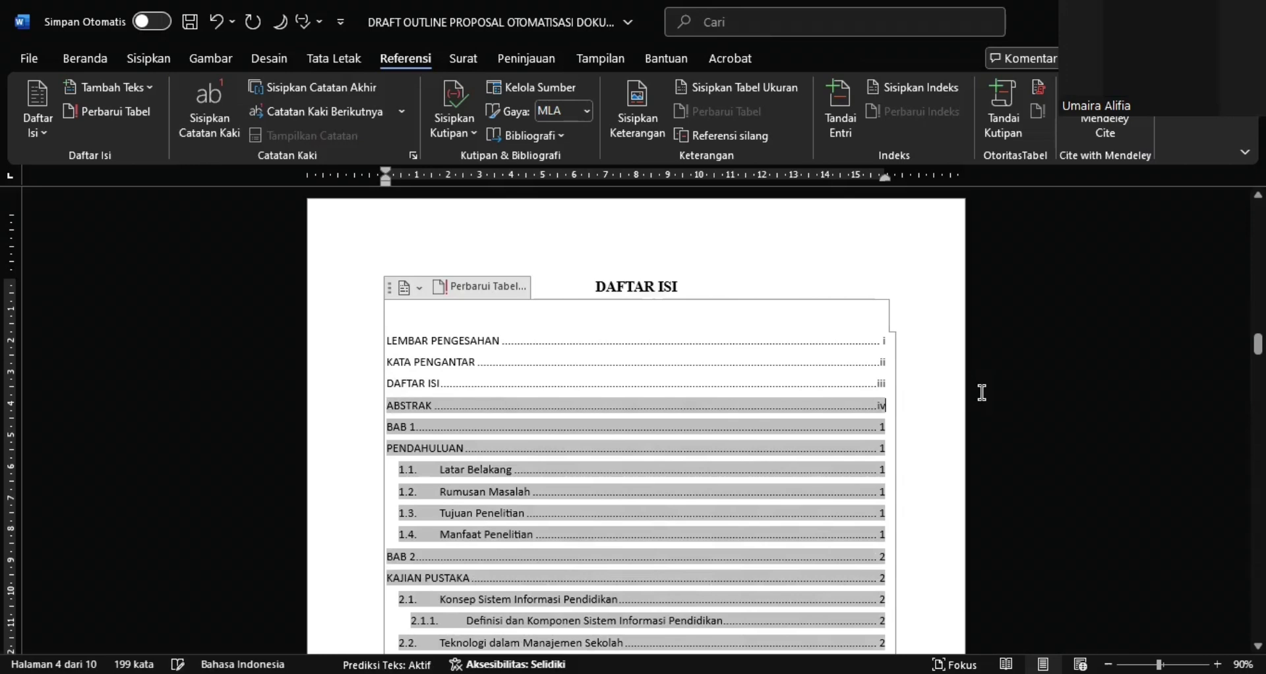
pyautogui.click(982, 393)
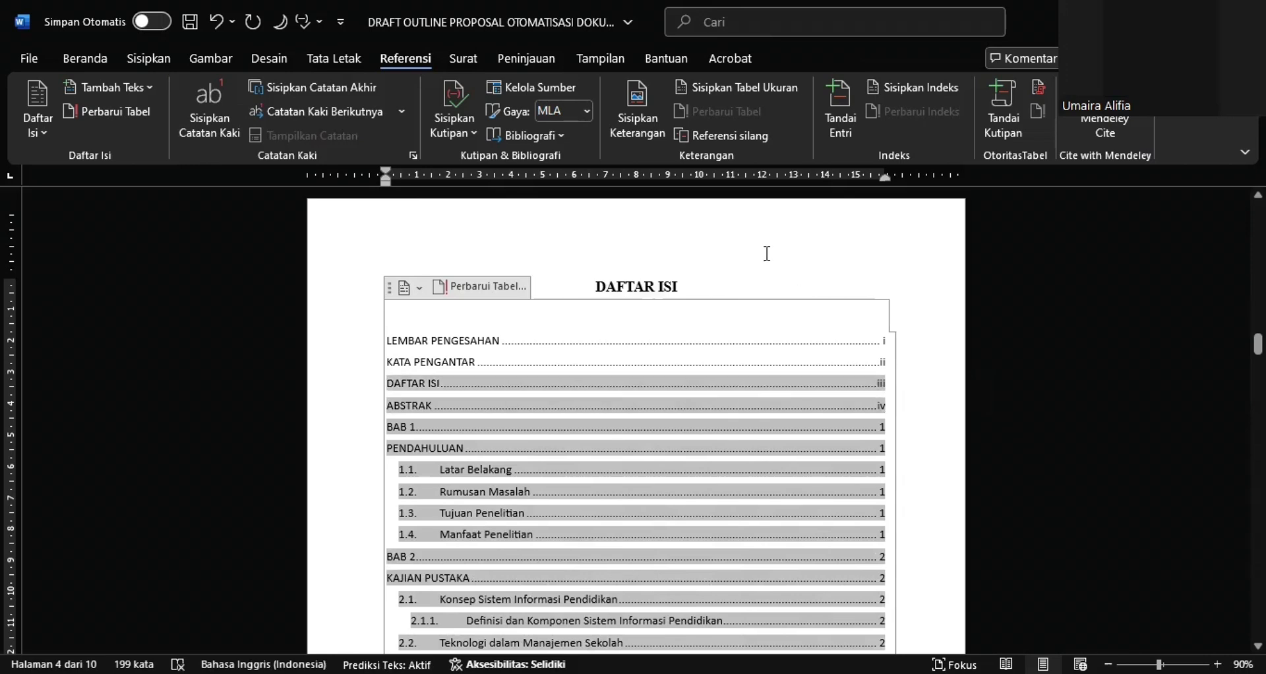
pyautogui.click(767, 253)
pyautogui.scroll(-3, 854, 396)
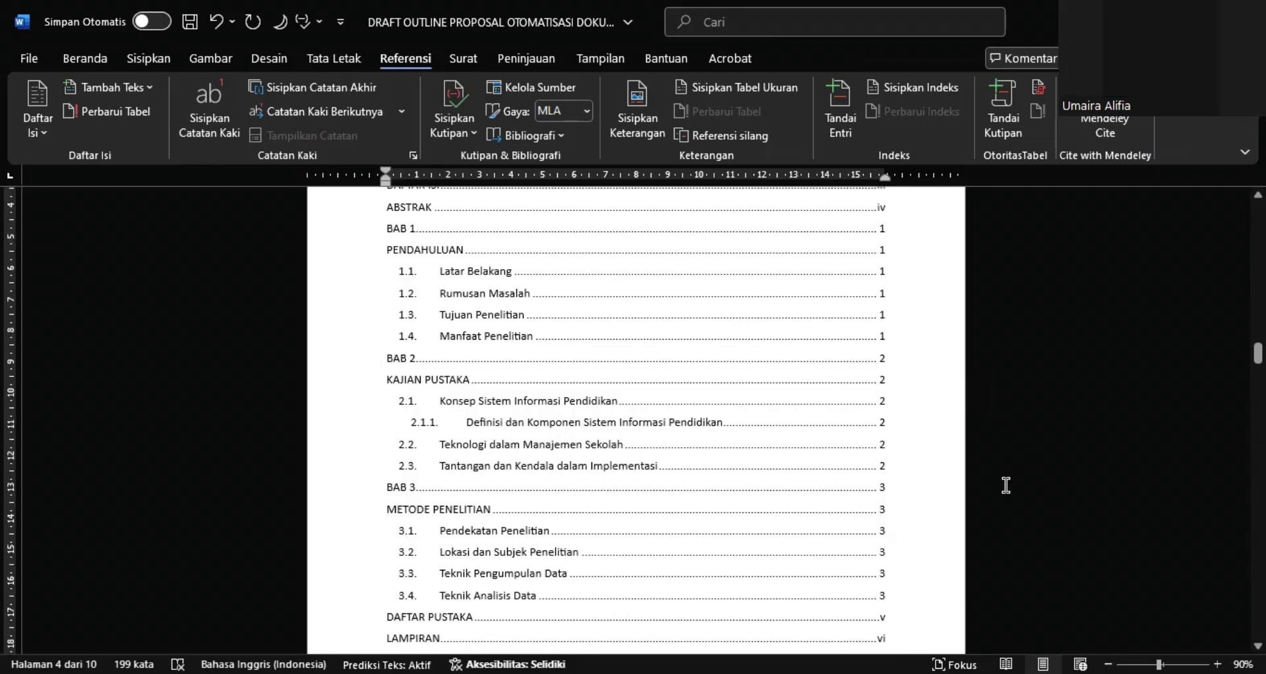